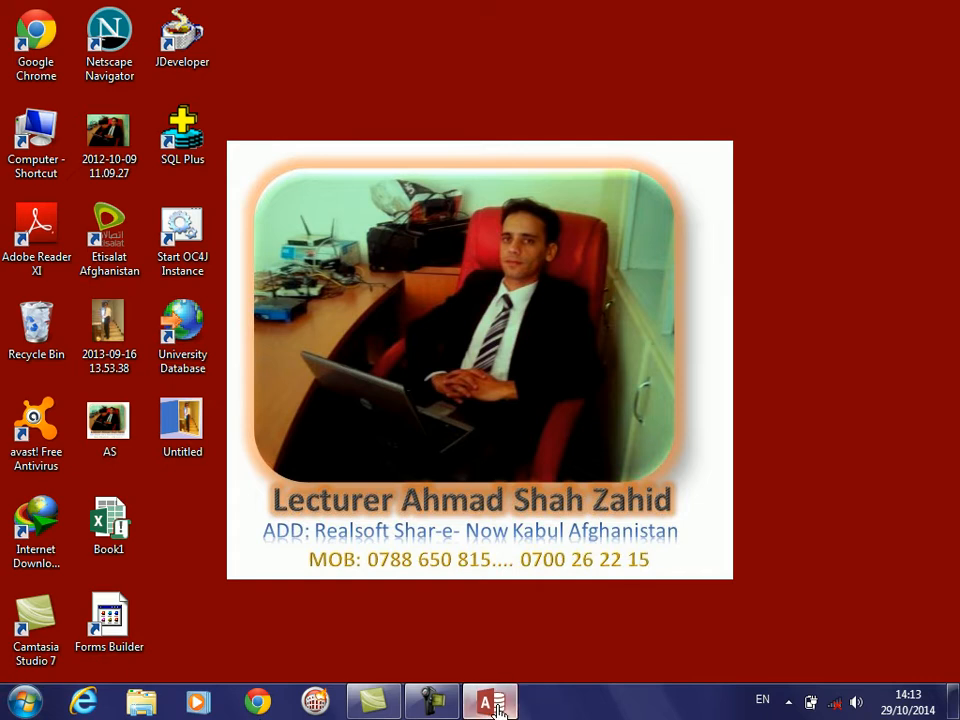
# - Switch to Access, create a blank desktop database under its default name, and close the empty starter table
pyautogui.click(502, 706)
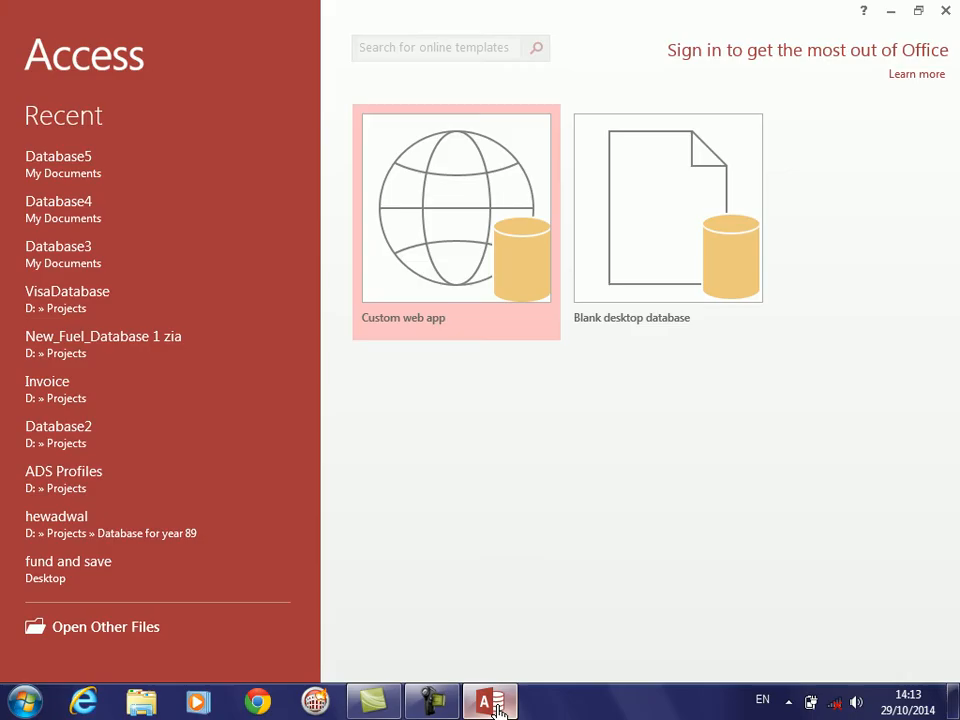
pyautogui.click(666, 272)
pyautogui.press('Return')
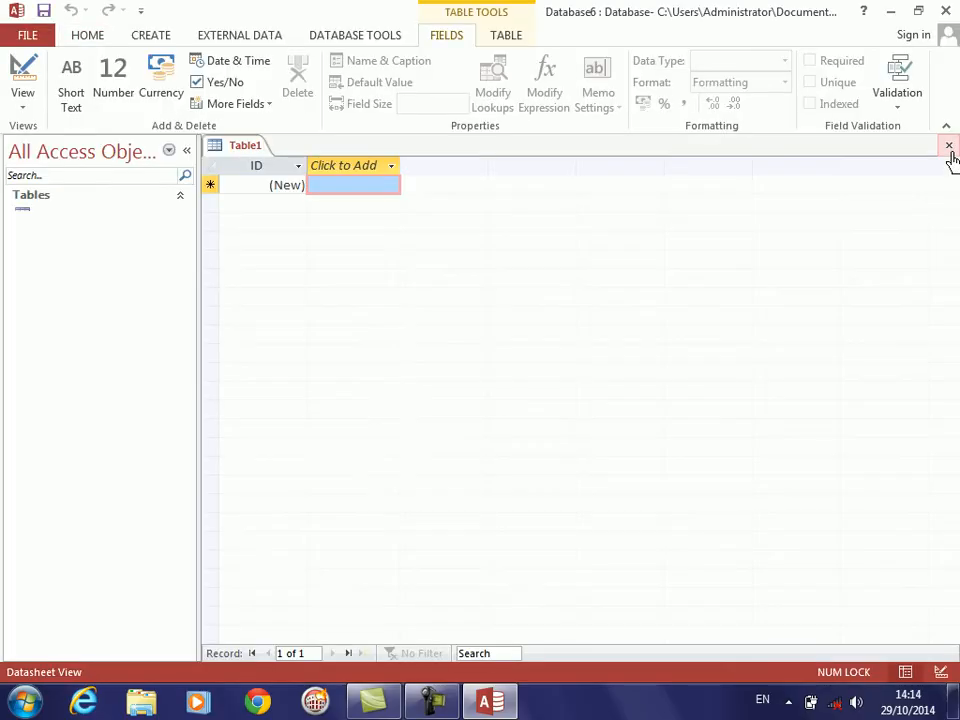
pyautogui.click(949, 146)
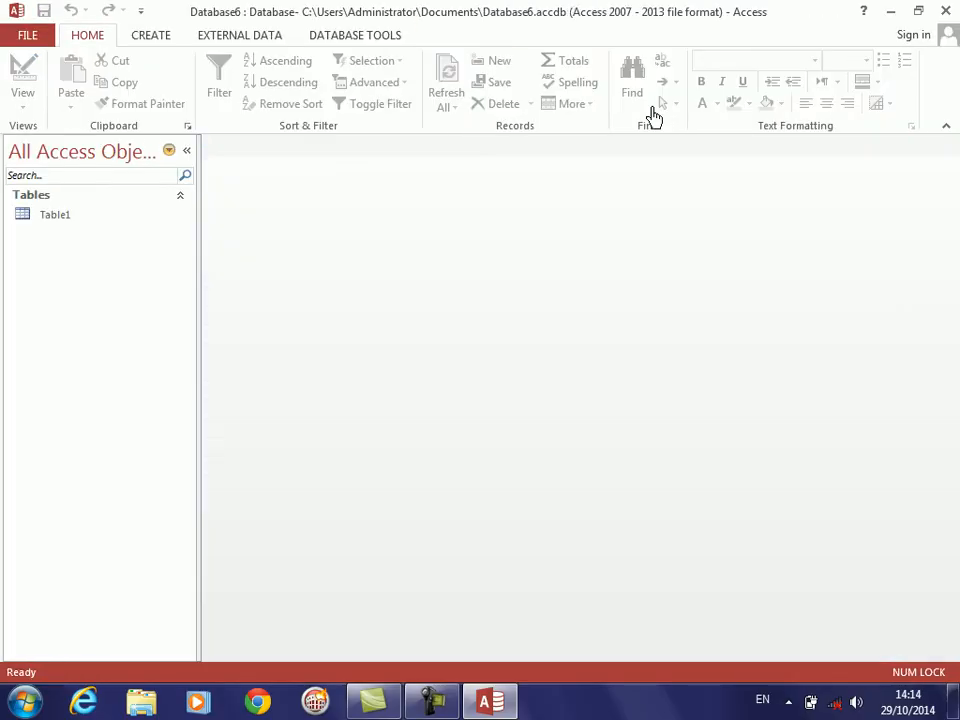
pyautogui.click(152, 40)
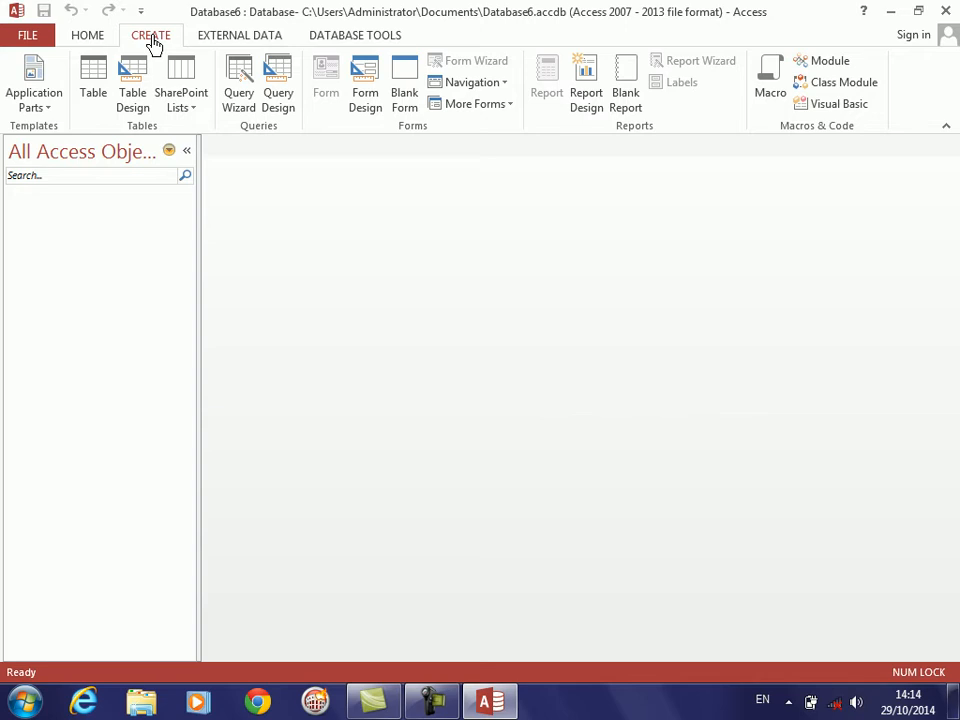
pyautogui.click(128, 110)
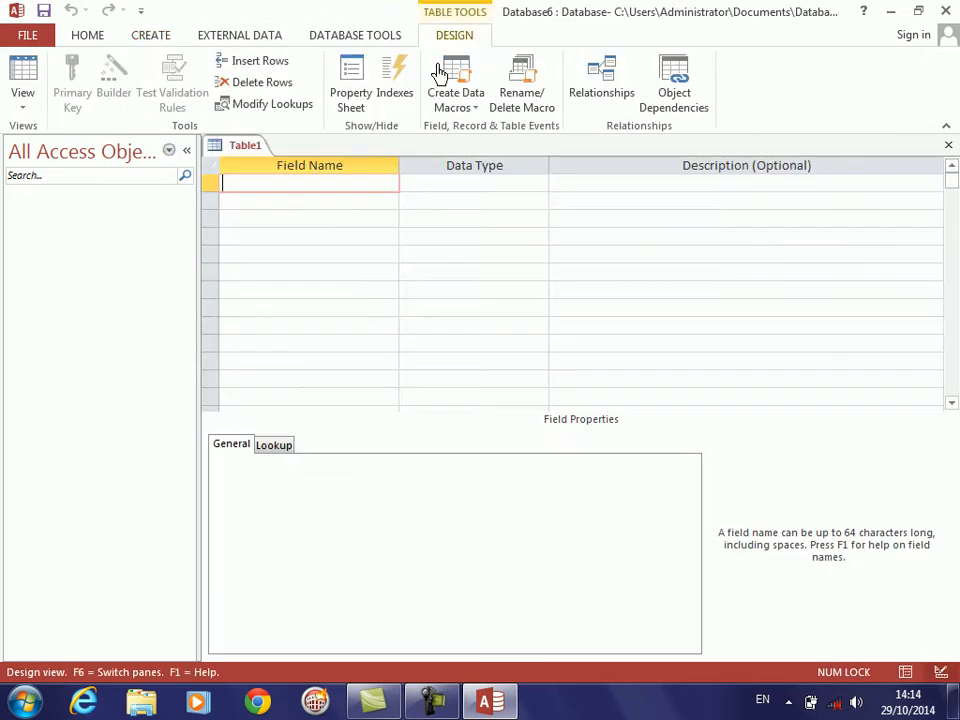
pyautogui.click(949, 149)
# - Create a new table in Design view and add a Productid field with the AutoNumber data type
pyautogui.click(148, 40)
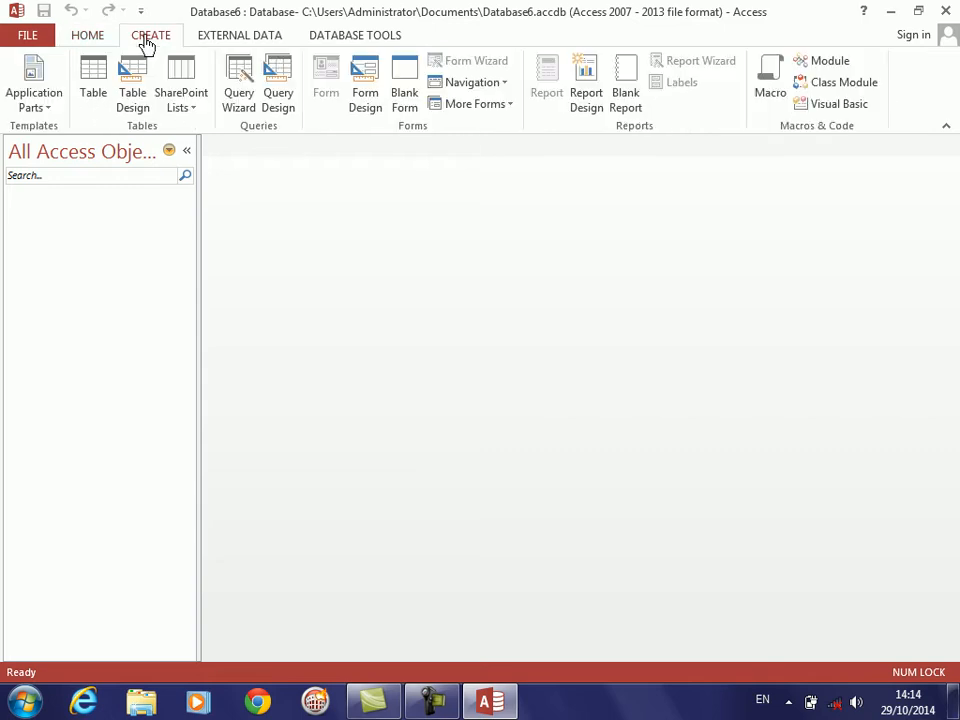
pyautogui.click(136, 100)
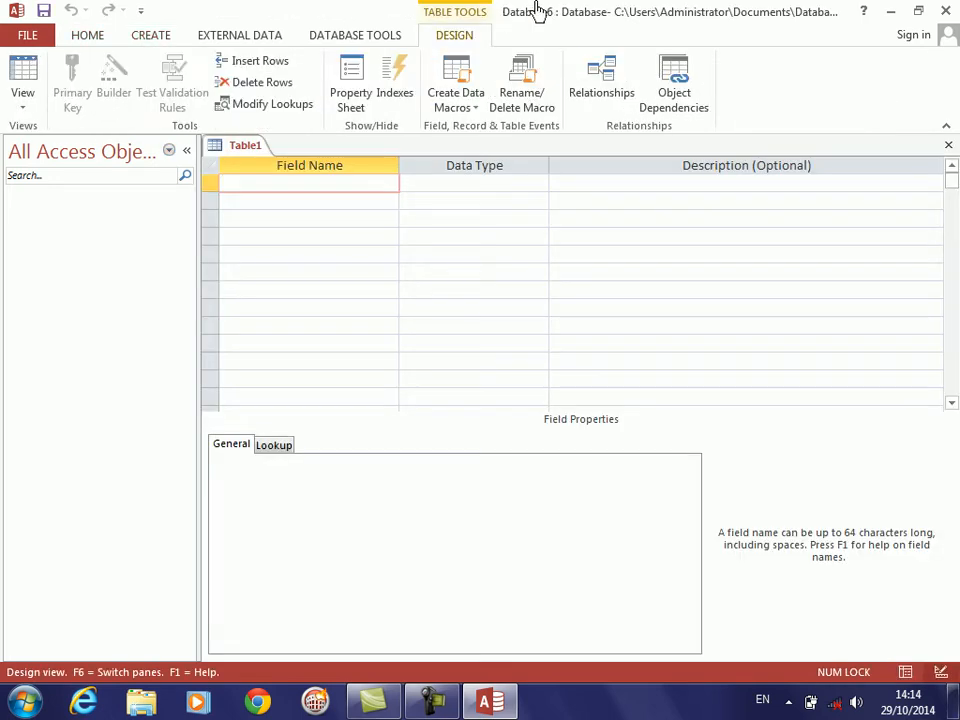
pyautogui.write('ProductId')
pyautogui.press('Tab')
pyautogui.write('a')
pyautogui.press('Tab')
pyautogui.press('Tab')
# - Add a ProductName field with the Short Text data type below Productid
pyautogui.press('capslock')
pyautogui.write('P')
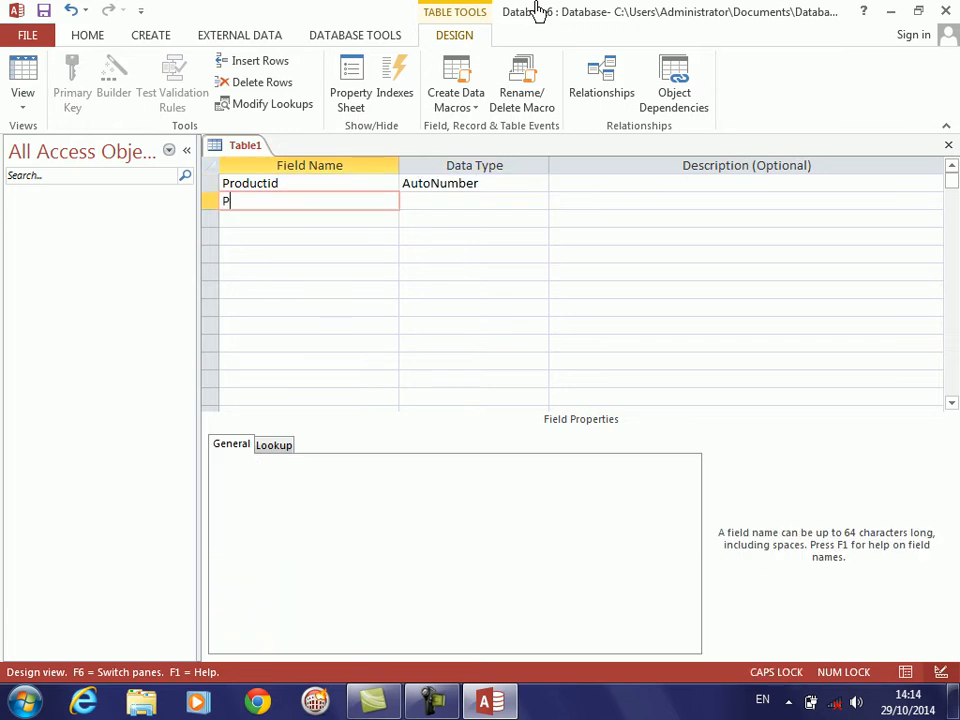
pyautogui.press('capslock')
pyautogui.write('roductName')
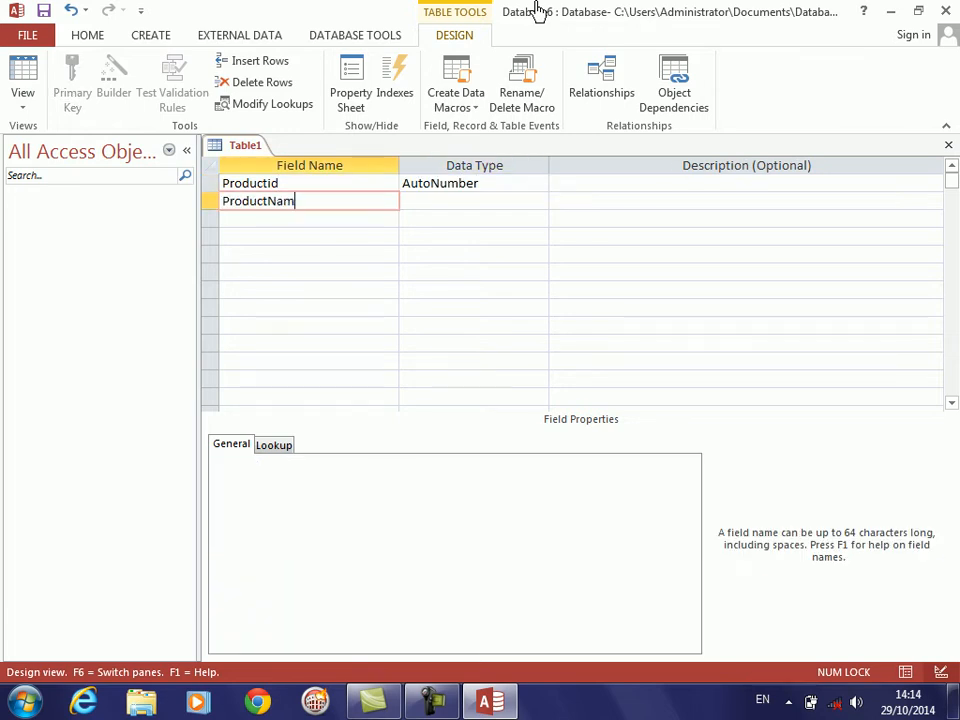
pyautogui.press('Tab')
pyautogui.press('Tab')
pyautogui.press('Tab')
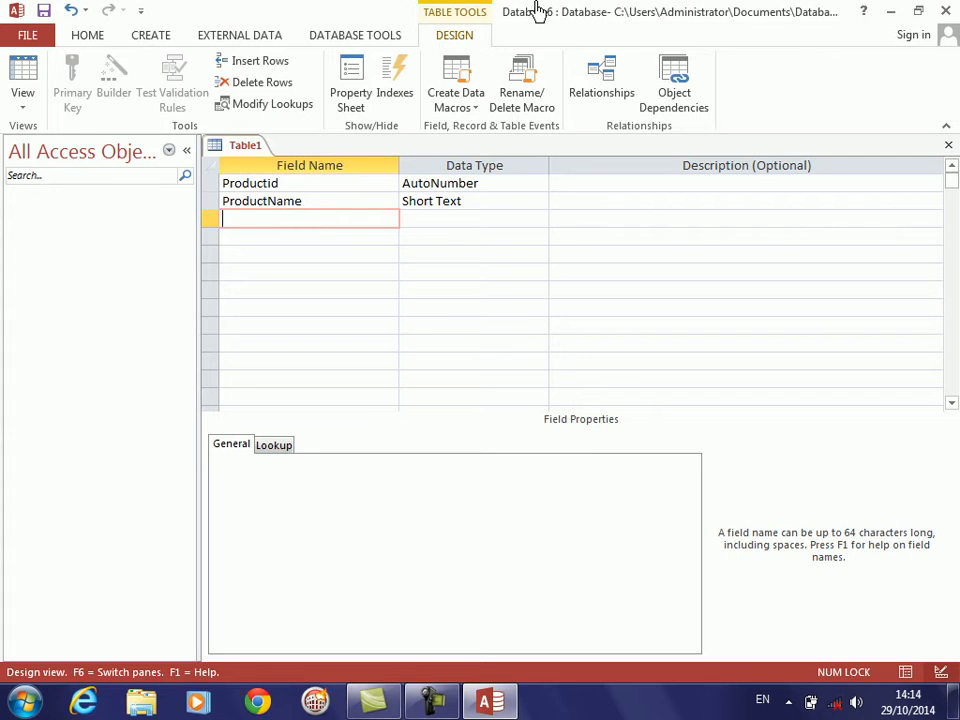
# - Add a ProductType field with the Short Text data type below ProductName
pyautogui.press('capslock')
pyautogui.write('P')
pyautogui.press('capslock')
pyautogui.write('roduct')
pyautogui.press('capslock')
pyautogui.write('T')
pyautogui.press('capslock')
pyautogui.write('ype')
pyautogui.press('Tab')
pyautogui.press('Tab')
pyautogui.press('Tab')
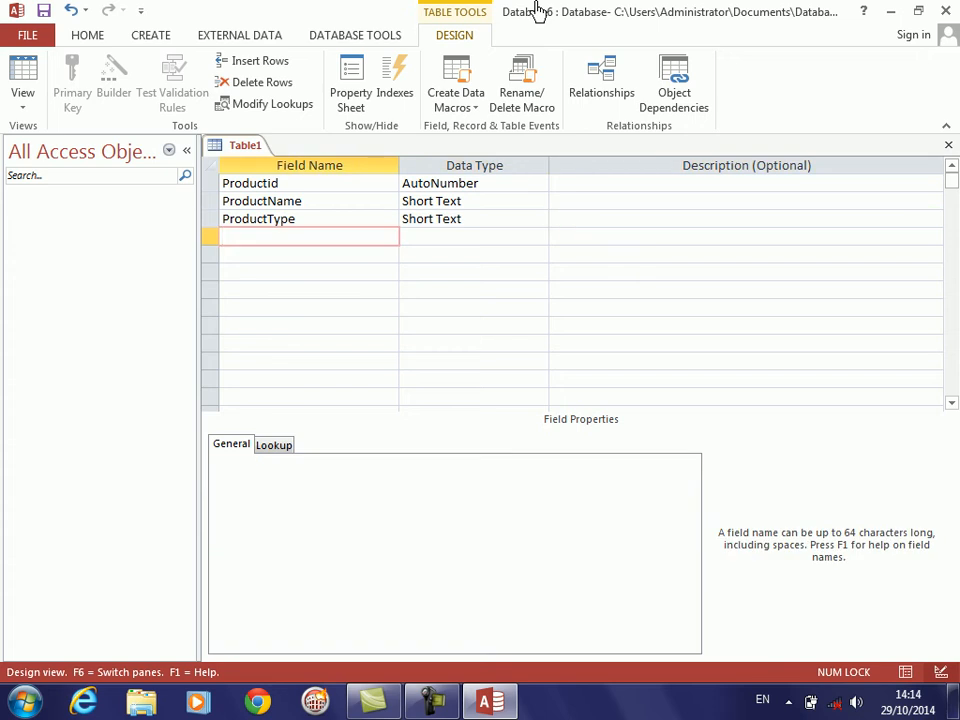
# - Save the table as stock, letting Access define the primary key, and close it
pyautogui.hotkey('ctrl', 's')
pyautogui.write('stock')
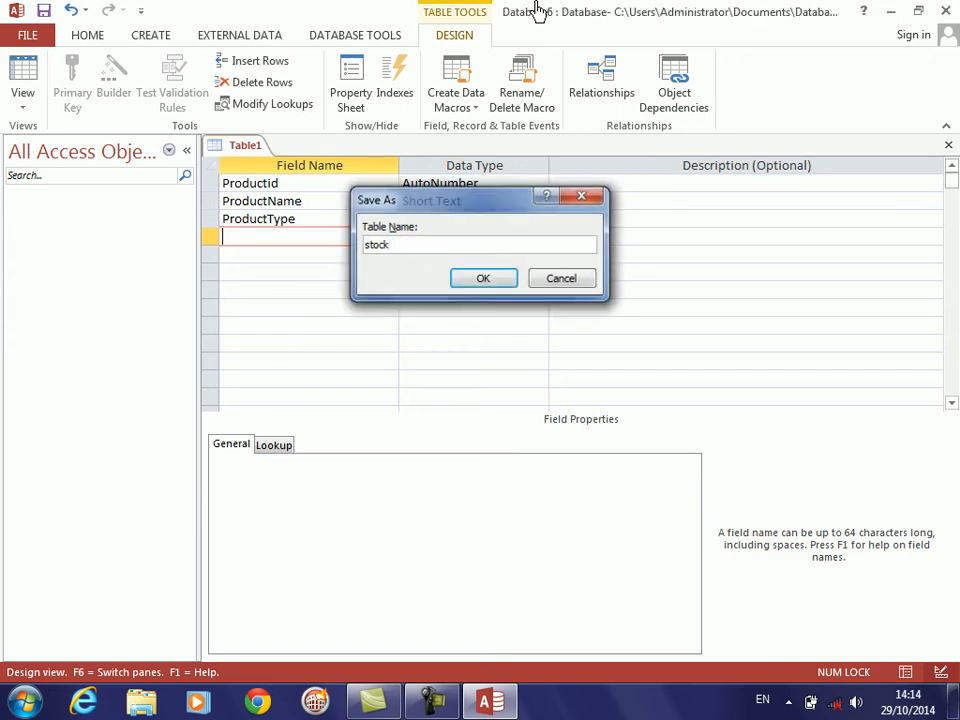
pyautogui.press('Return')
pyautogui.press('Return')
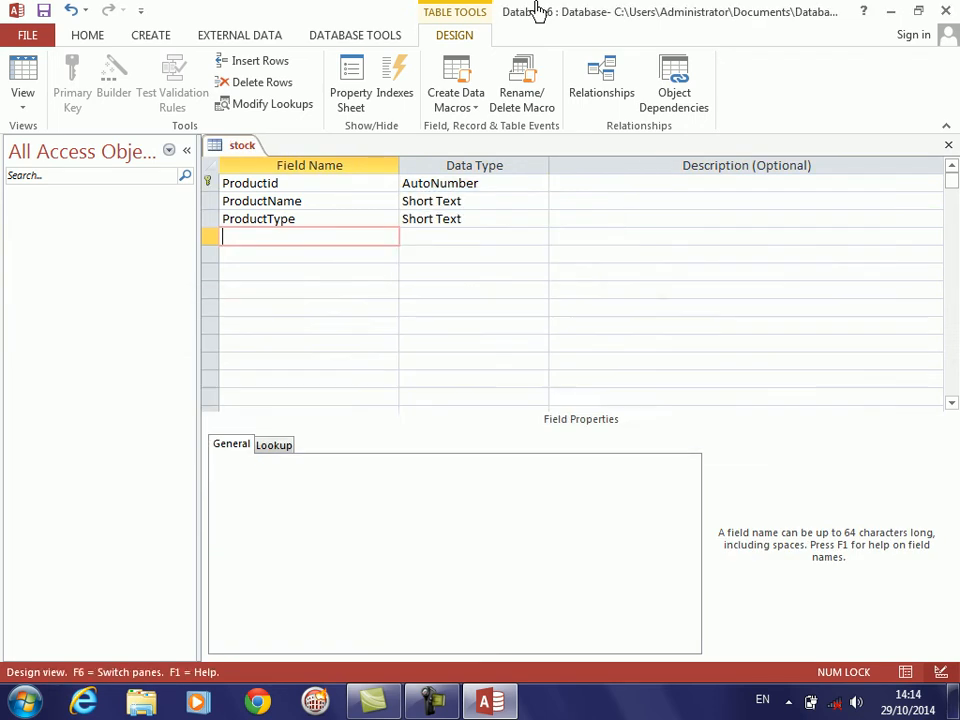
pyautogui.hotkey('ctrl', 'w')
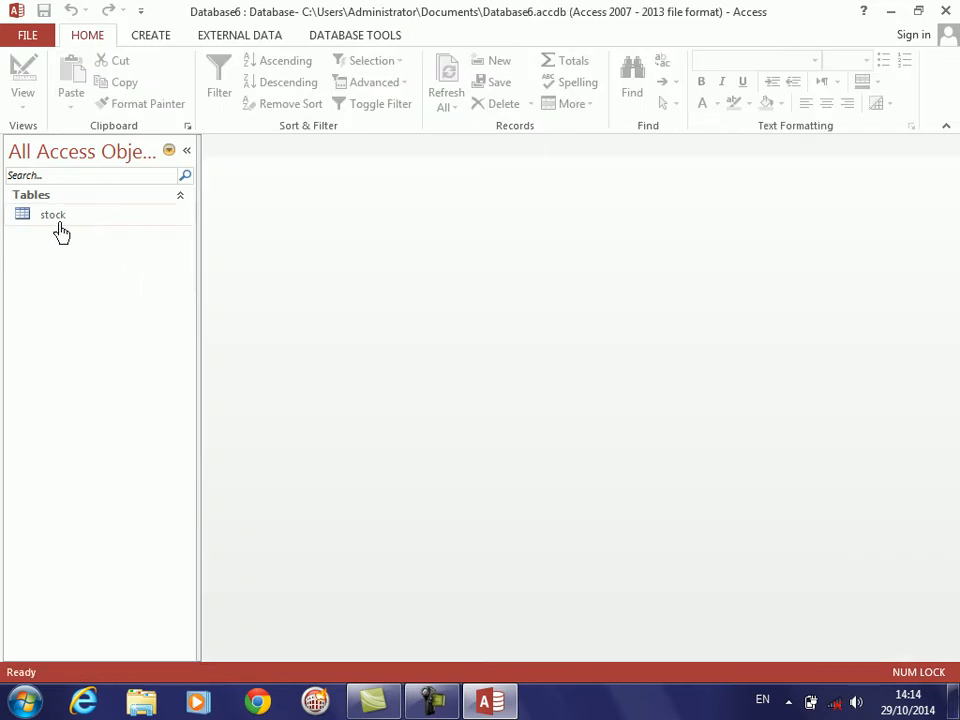
# - Open the stock table in Datasheet view and fit the ProductName and ProductType columns to their headings
pyautogui.doubleClick(58, 218)
pyautogui.press('Tab')
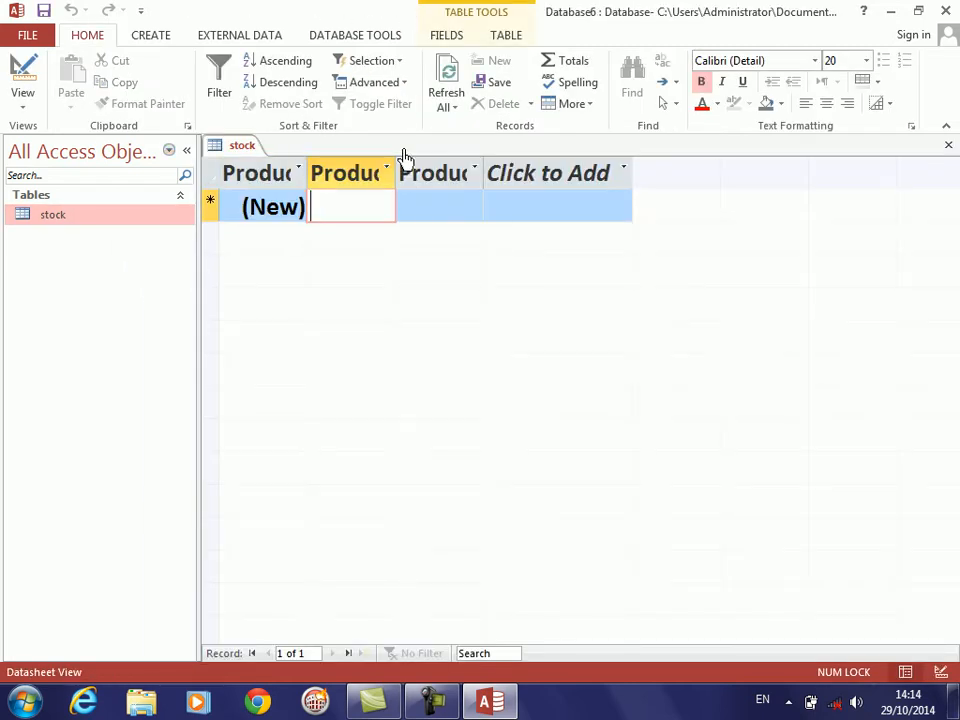
pyautogui.doubleClick(397, 176)
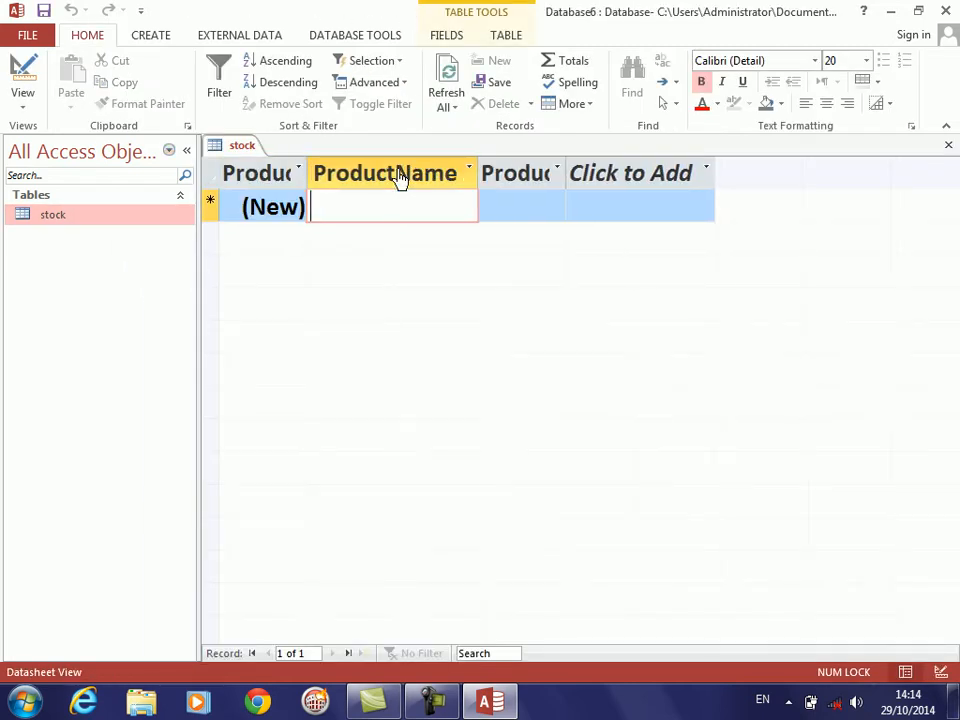
pyautogui.doubleClick(568, 176)
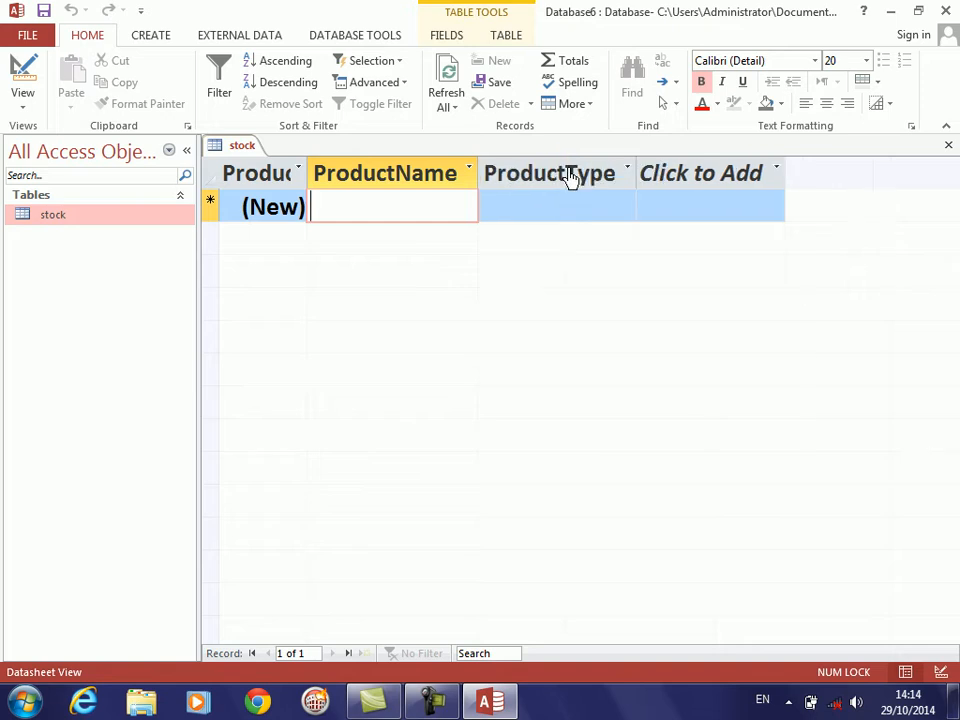
# - Enter the first stock record with ProductName mobile and ProductType Nokia 2121
pyautogui.write('mobile')
pyautogui.press('Tab')
pyautogui.write('Nokie')
pyautogui.press('BackSpace')
pyautogui.write('a ')
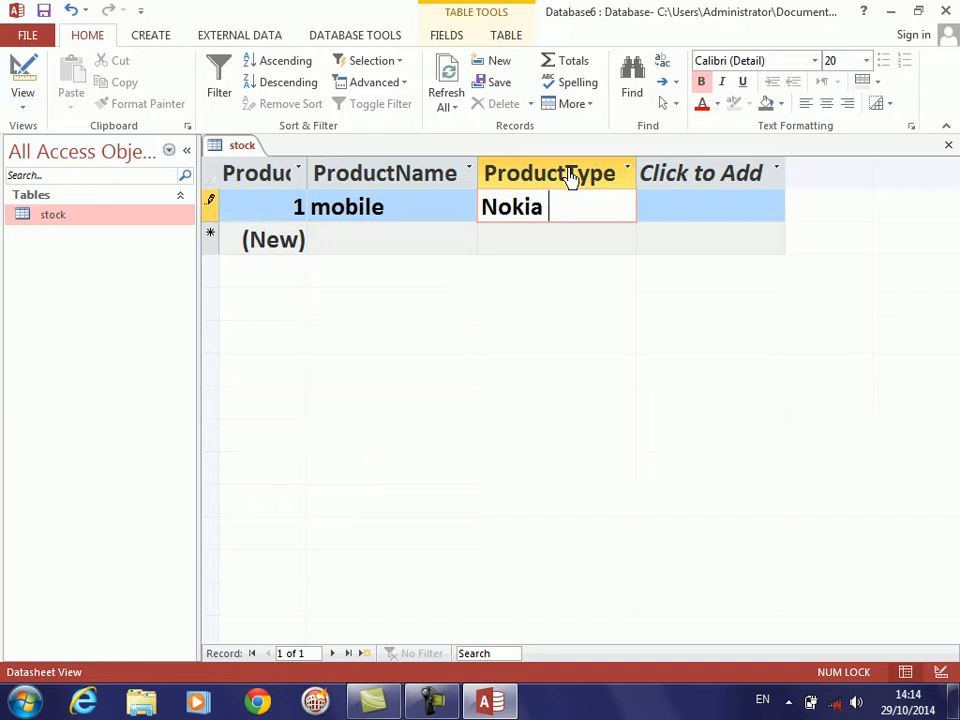
pyautogui.write('2121')
pyautogui.press('Tab')
pyautogui.press('Tab')
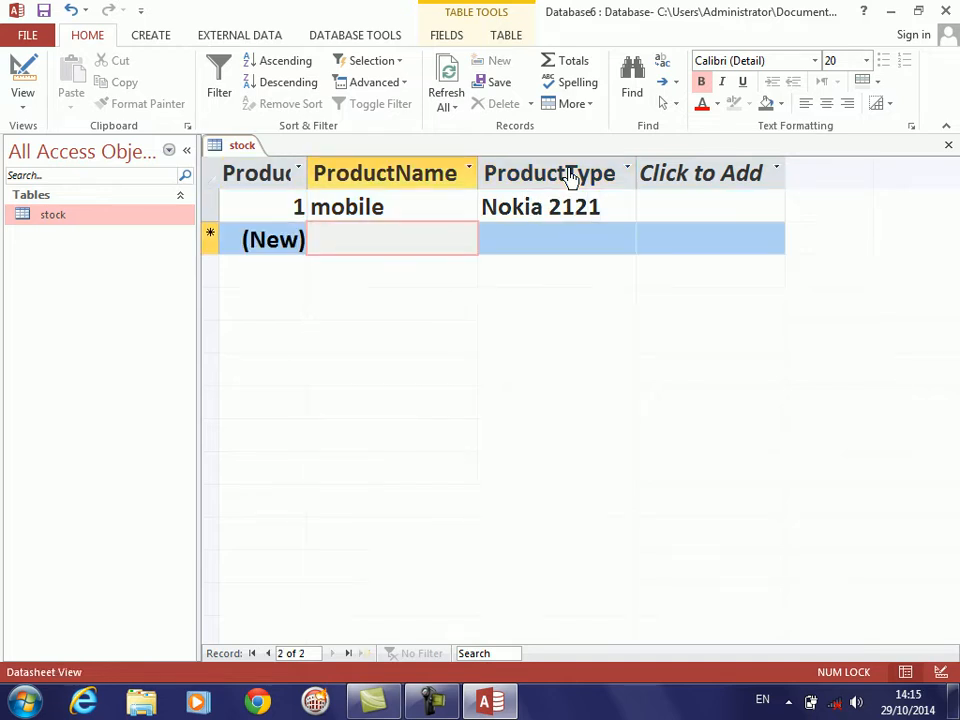
# - Add a second stock record with ProductName mobile and ProductType samsung 3321
pyautogui.write('mobile')
pyautogui.press('Tab')
pyautogui.write('sm')
pyautogui.press('BackSpace')
pyautogui.write('amsung')
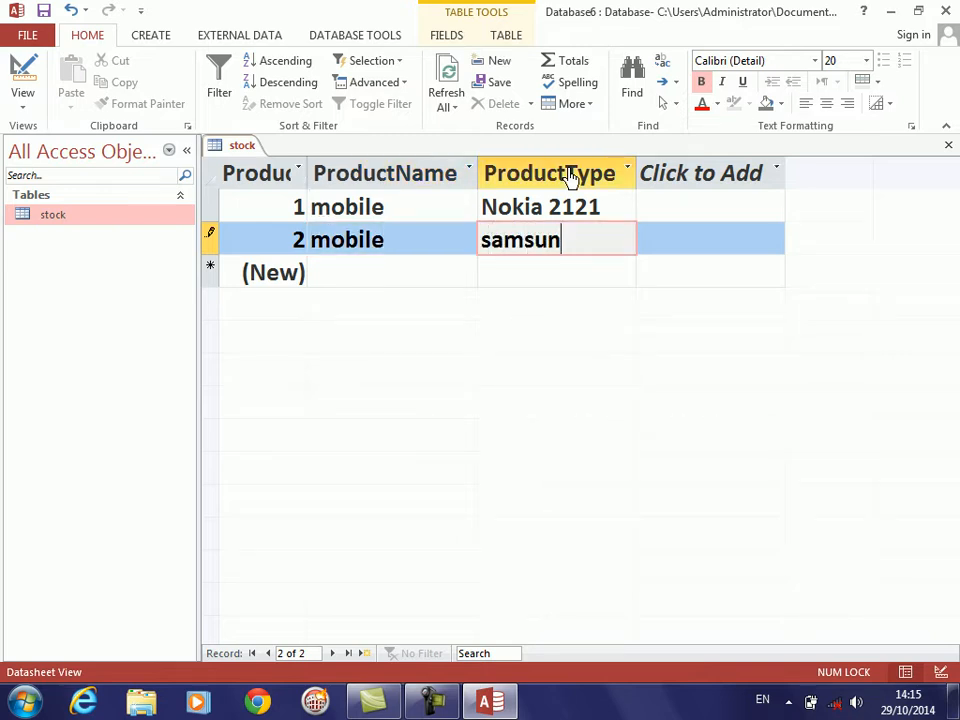
pyautogui.press('Tab')
pyautogui.hotkey('shift', 'Tab')
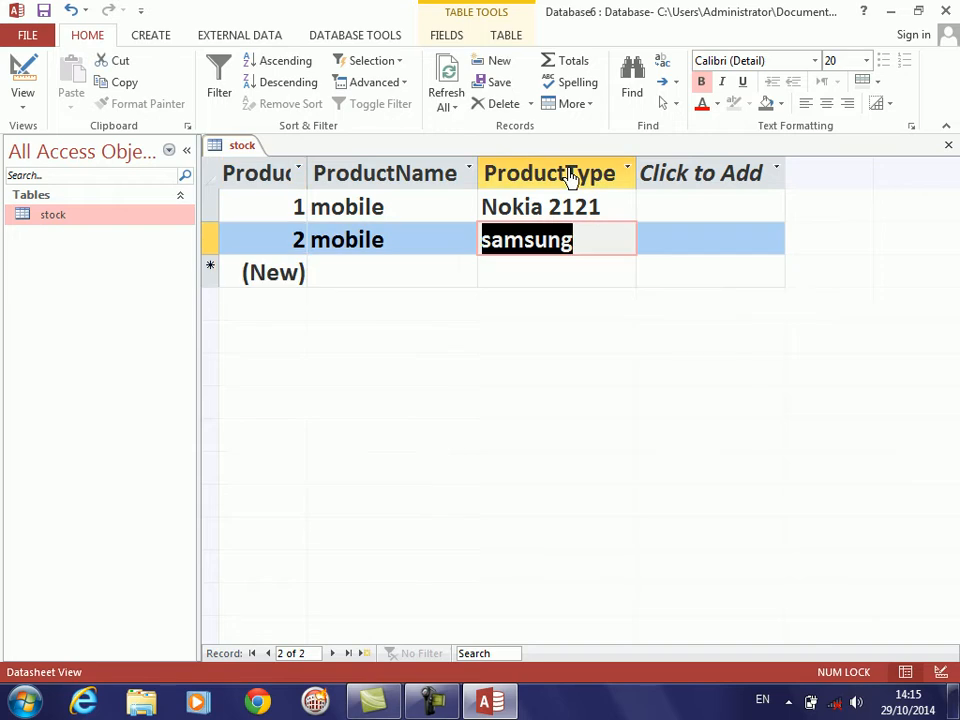
pyautogui.click(611, 244)
pyautogui.write('3321')
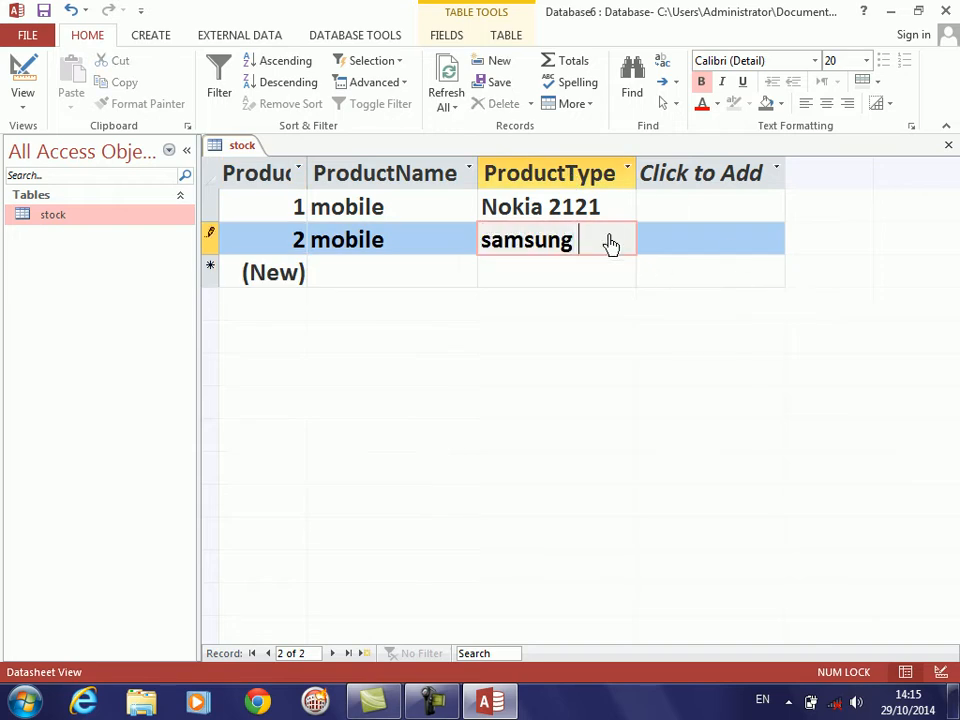
pyautogui.press('Tab')
pyautogui.press('Tab')
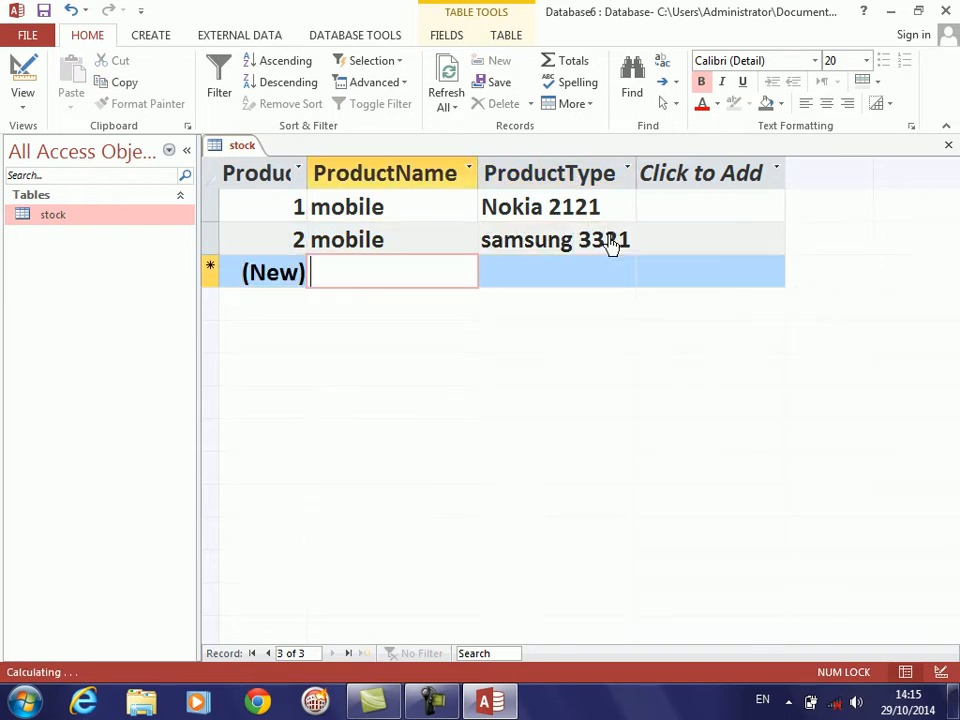
# - Add a third stock record with ProductName printer and ProductType hp color
pyautogui.write('printer')
pyautogui.press('Tab')
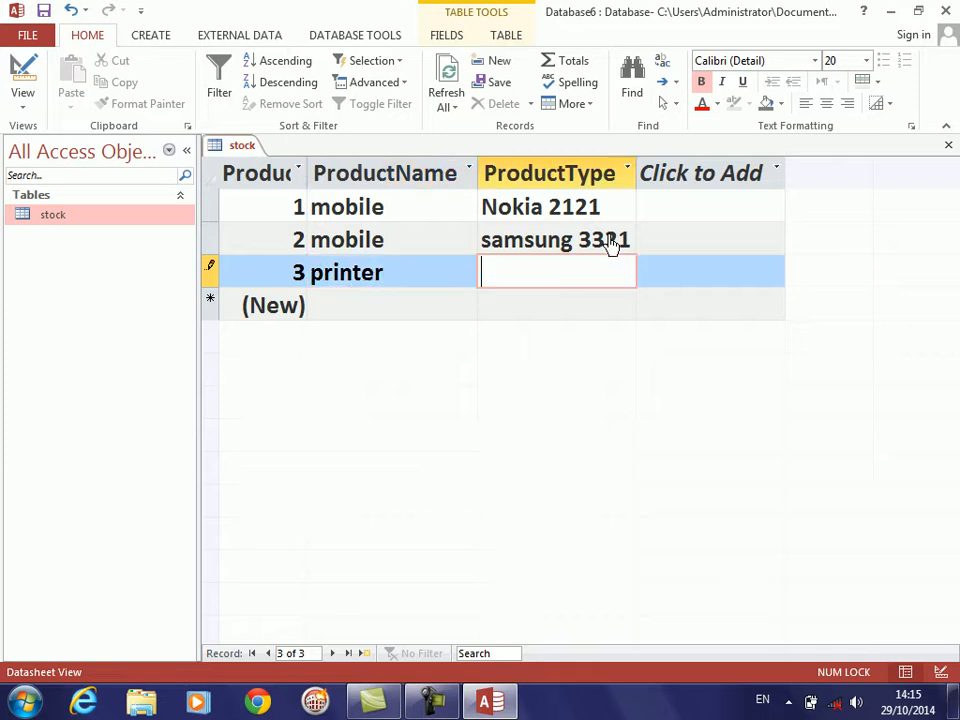
pyautogui.write('hp color')
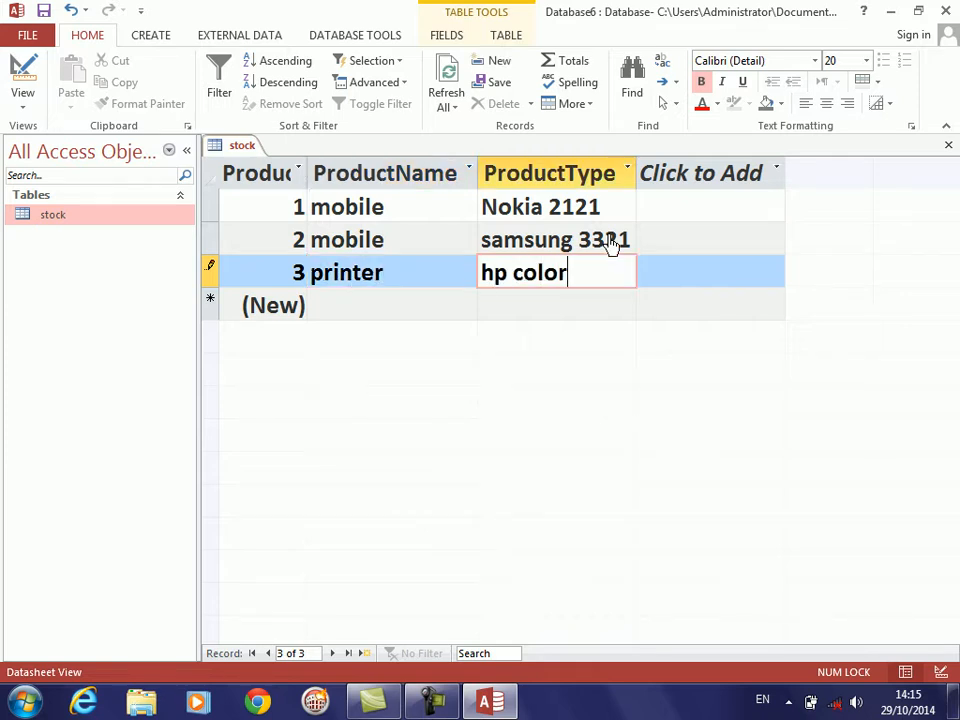
pyautogui.press('Tab')
pyautogui.press('Tab')
# - Add a fourth stock record with ProductName printer and ProductType hp b/w
pyautogui.write('printer')
pyautogui.press('Tab')
pyautogui.write('hp')
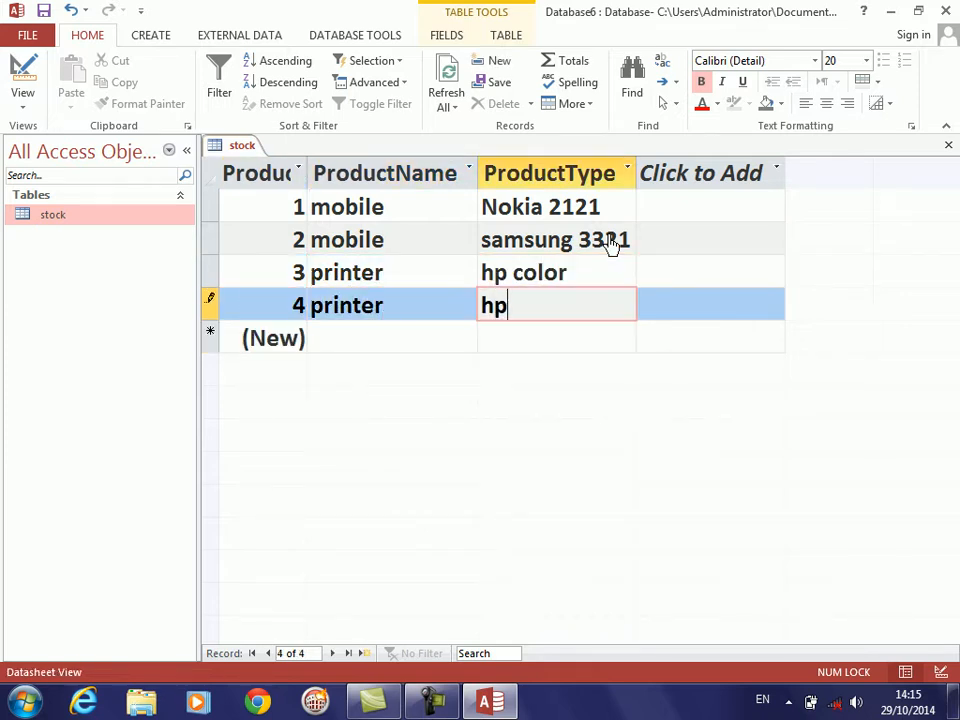
pyautogui.write(' b/x')
pyautogui.press('BackSpace')
pyautogui.write('w')
pyautogui.press('Tab')
pyautogui.press('Tab')
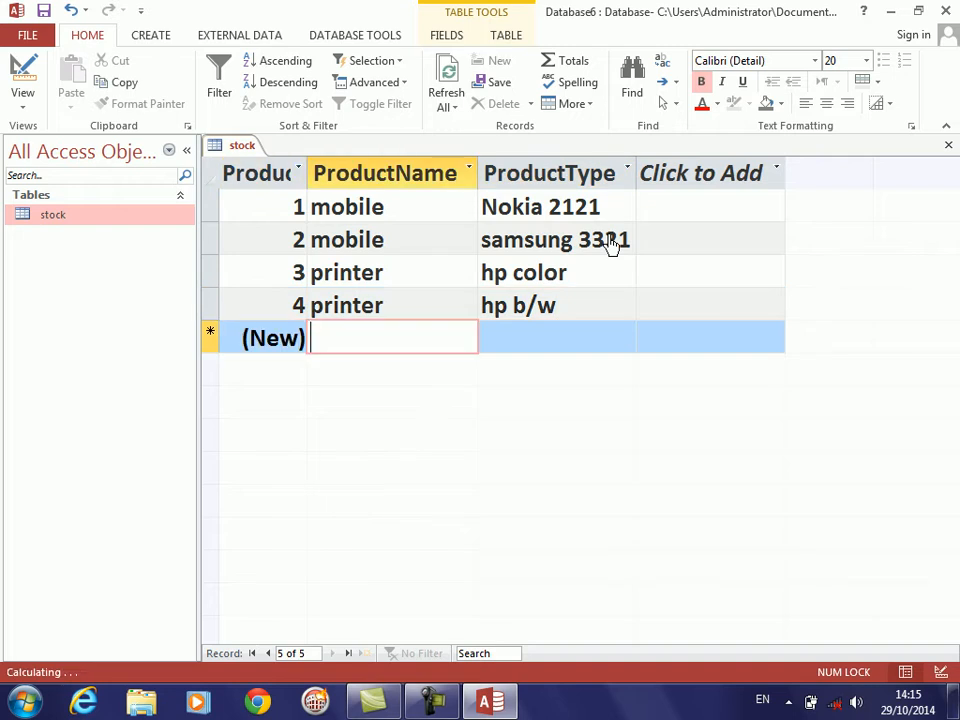
# - Add a fifth stock record with ProductName mouse and ProductType lizer
pyautogui.write('mouser')
pyautogui.press('BackSpace')
pyautogui.press('Tab')
pyautogui.write('lizer')
pyautogui.press('Tab')
pyautogui.press('Tab')
# - Add a sixth stock record with ProductName mouse and ProductType japan, and close the table saving its layout
pyautogui.write('mouse')
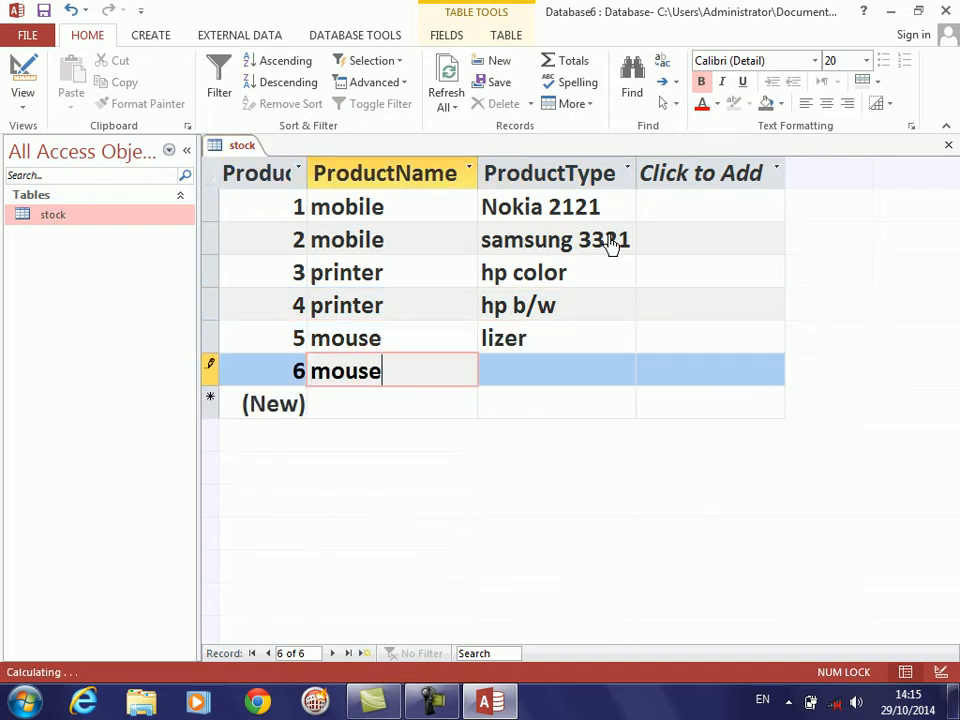
pyautogui.press('Tab')
pyautogui.write('janan')
pyautogui.press('BackSpace')
pyautogui.press('BackSpace')
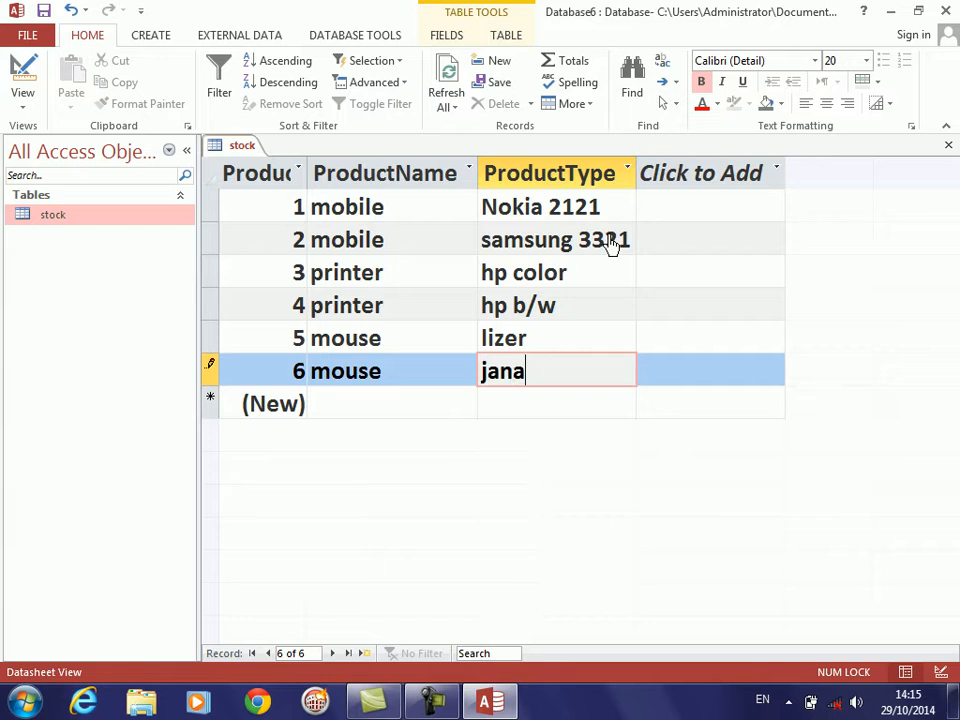
pyautogui.write('pan')
pyautogui.press('Tab')
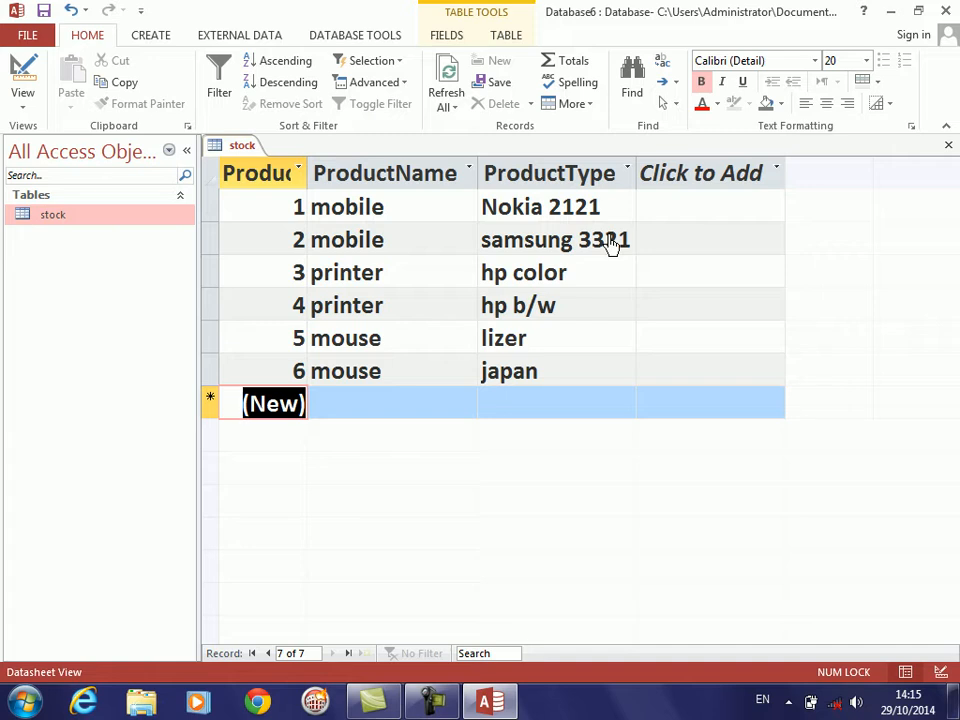
pyautogui.hotkey('ctrl', 'w')
pyautogui.press('Return')
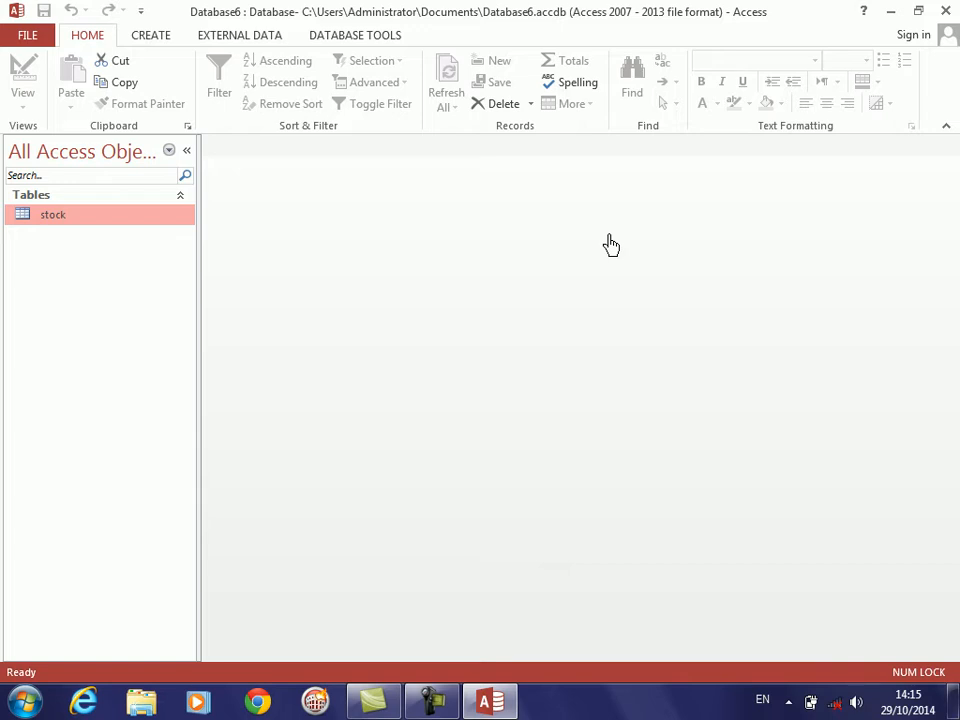
# - Create another table in Design view and add an idate field with the Date/Time data type
pyautogui.click(156, 40)
pyautogui.click(135, 92)
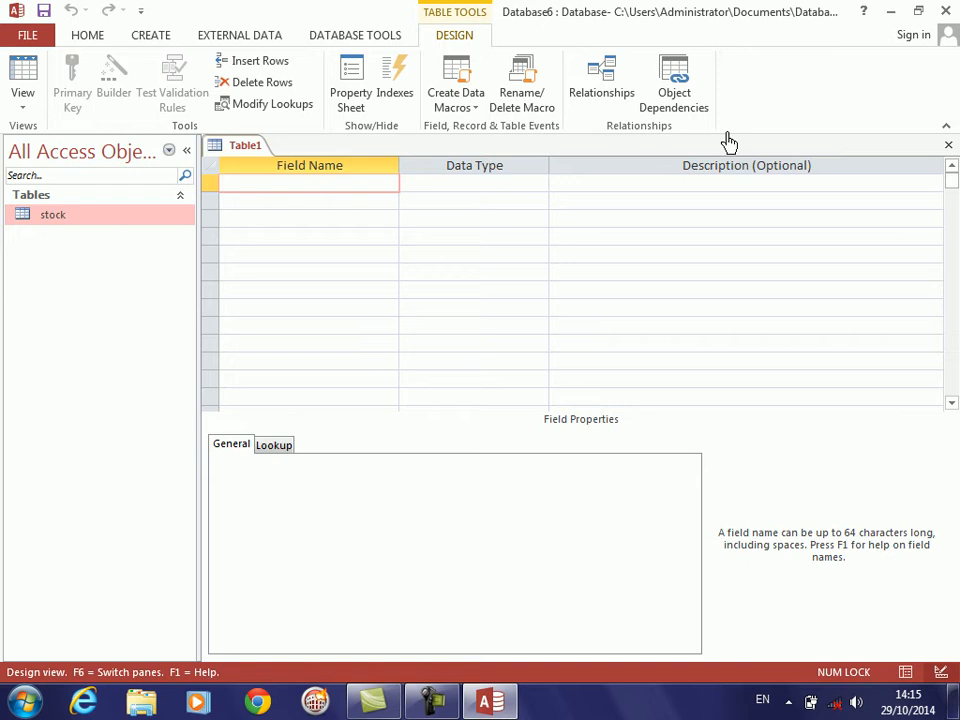
pyautogui.write('idate')
pyautogui.press('Tab')
pyautogui.write('d')
pyautogui.press('Return')
pyautogui.press('Return')
# - Add a productid field with the Number data type below idate
pyautogui.write('productid')
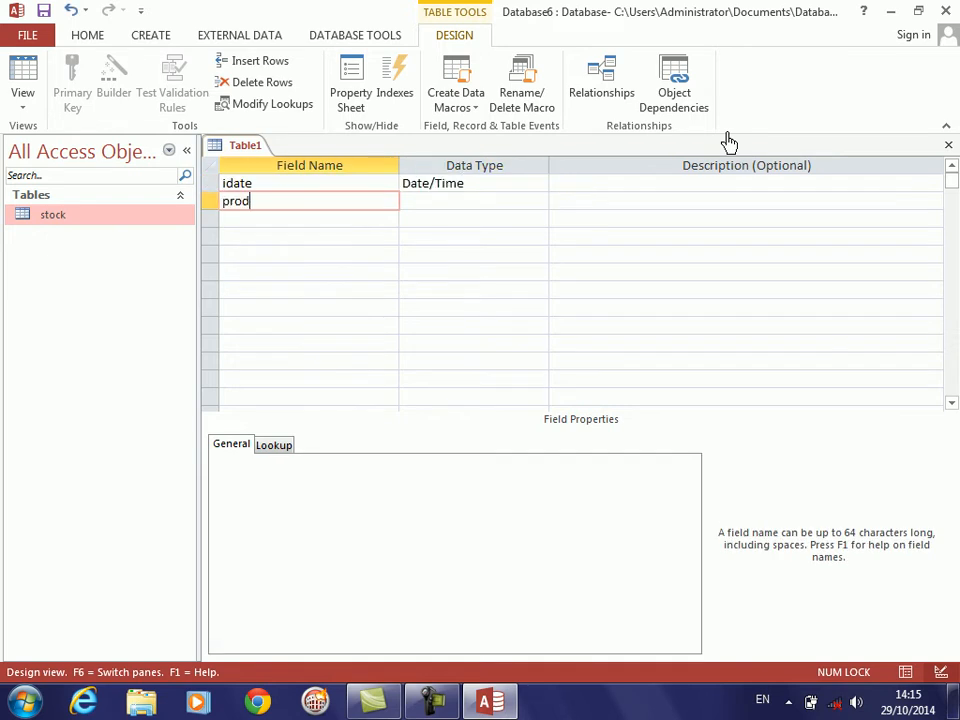
pyautogui.press('Tab')
pyautogui.write('n')
pyautogui.press('Return')
pyautogui.press('Return')
# - Add productname and producttype fields, both with the Short Text data type, below productid
pyautogui.write('productname')
pyautogui.press('Tab')
pyautogui.press('Return')
pyautogui.press('Return')
pyautogui.write('producttype')
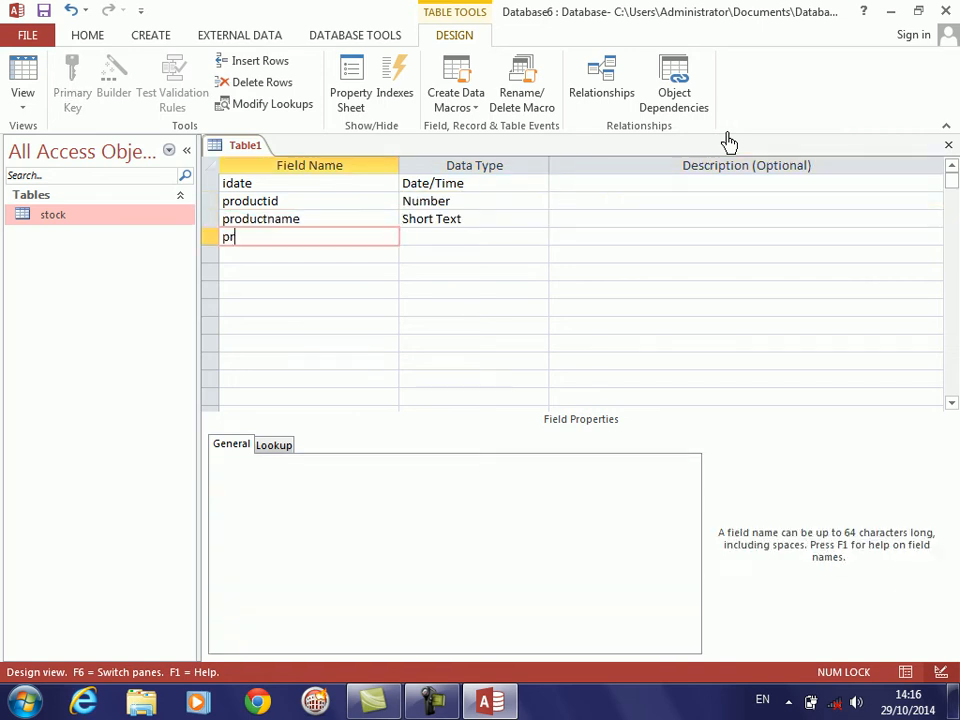
pyautogui.press('Tab')
pyautogui.press('Return')
pyautogui.press('Return')
# - Add a price field with the Number data type below producttype
pyautogui.write('price')
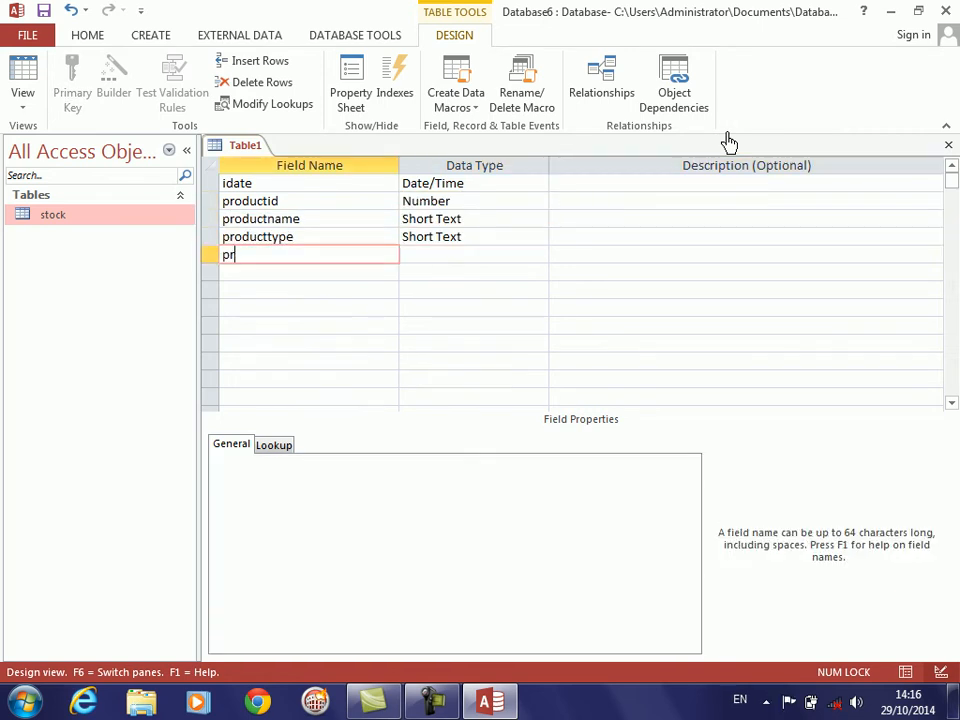
pyautogui.press('Tab')
pyautogui.write('n')
pyautogui.press('Return')
pyautogui.press('Return')
# - Add qty and total fields, both with the Number data type, below price
pyautogui.write('qty')
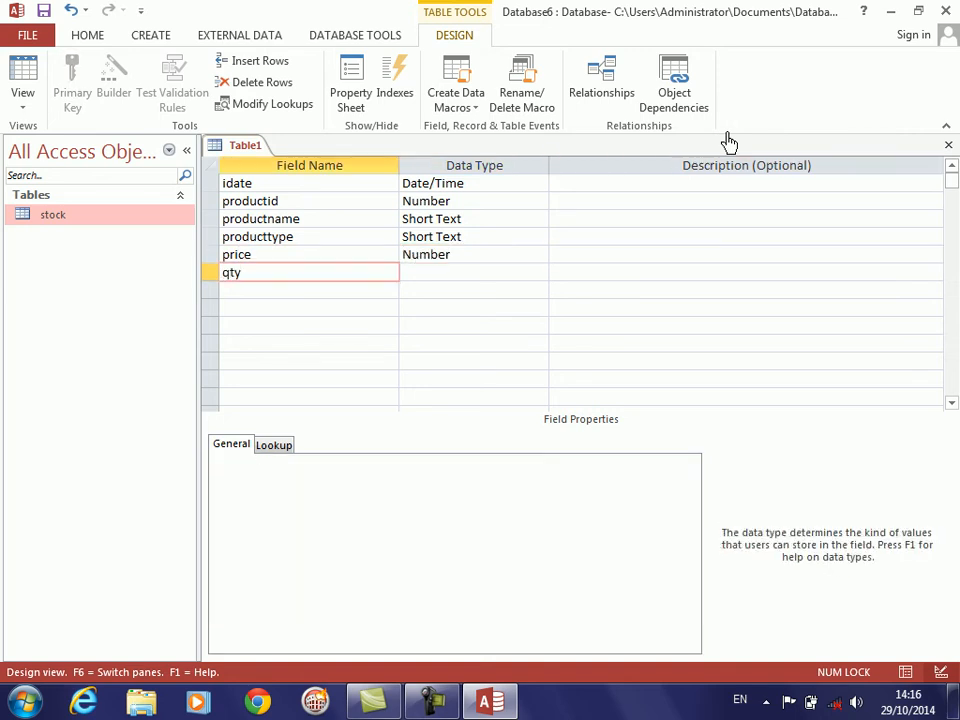
pyautogui.press('Tab')
pyautogui.write('n')
pyautogui.press('Return')
pyautogui.press('Return')
pyautogui.write('total')
pyautogui.press('Tab')
pyautogui.write('n')
pyautogui.press('Return')
pyautogui.press('Return')
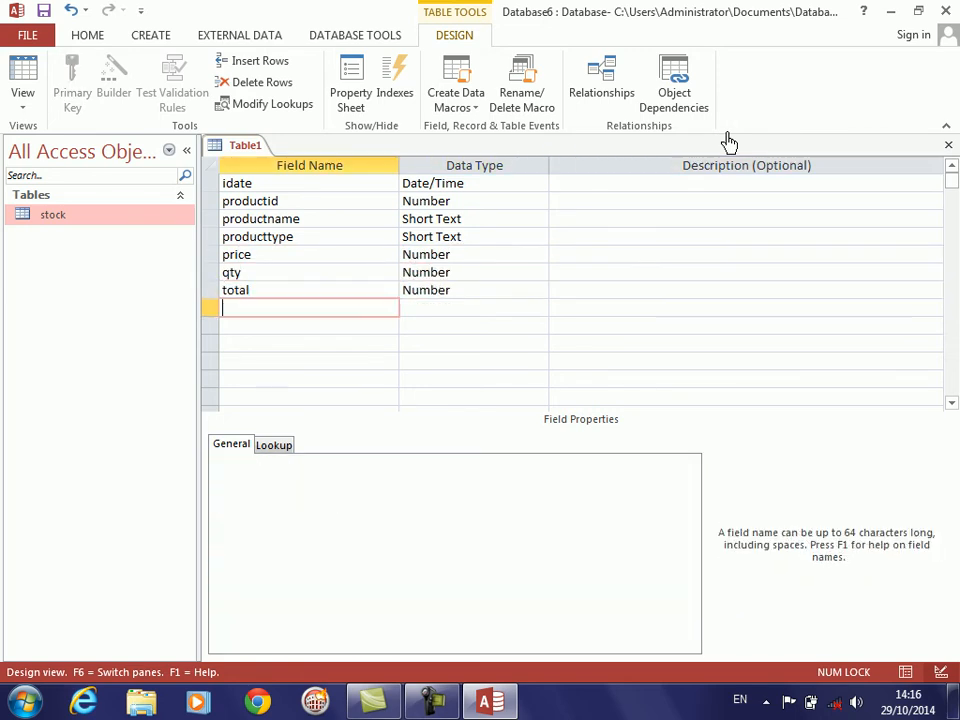
# - Save the table as sale without a primary key and close it
pyautogui.hotkey('ctrl', 's')
pyautogui.write('sale')
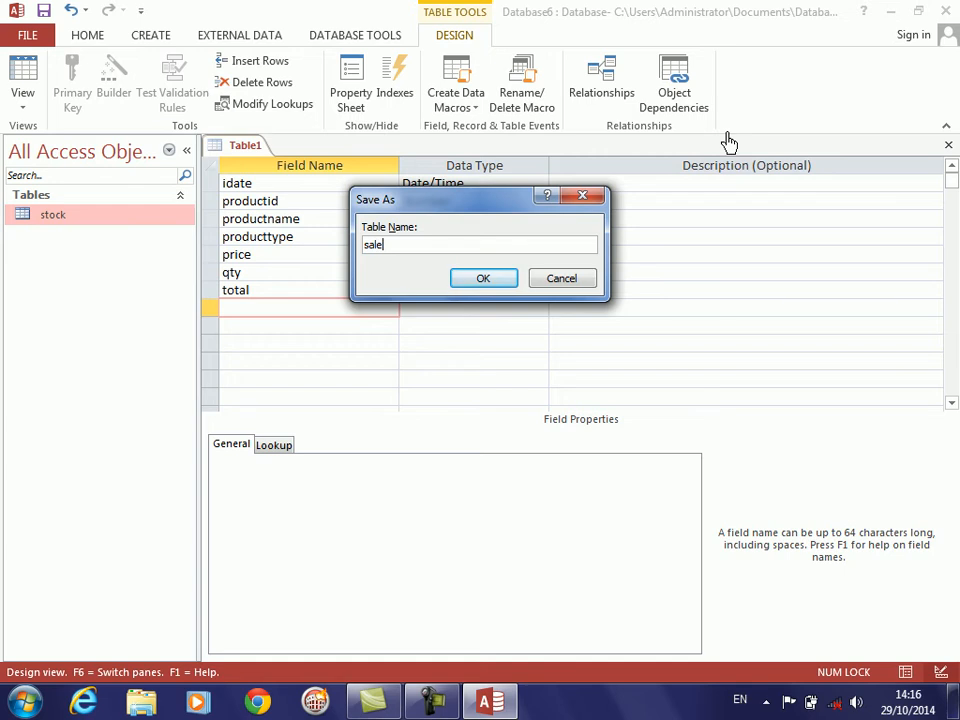
pyautogui.press('Return')
pyautogui.press('Tab')
pyautogui.press('Return')
pyautogui.hotkey('ctrl', 'w')
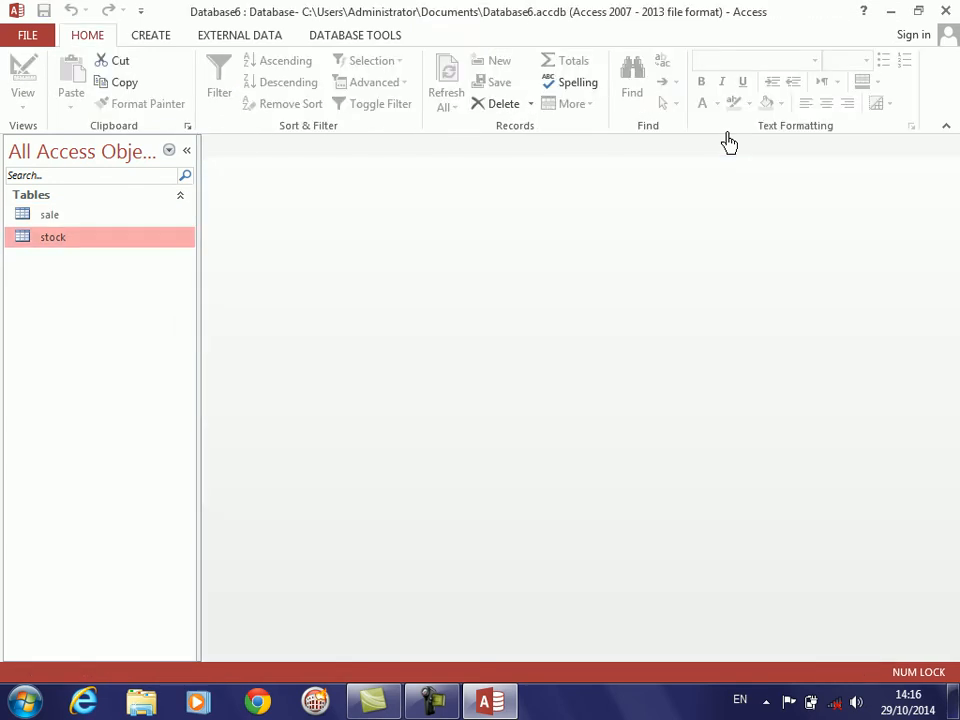
# - Open the Relationships window and add the sale and stock tables to it
pyautogui.click(333, 38)
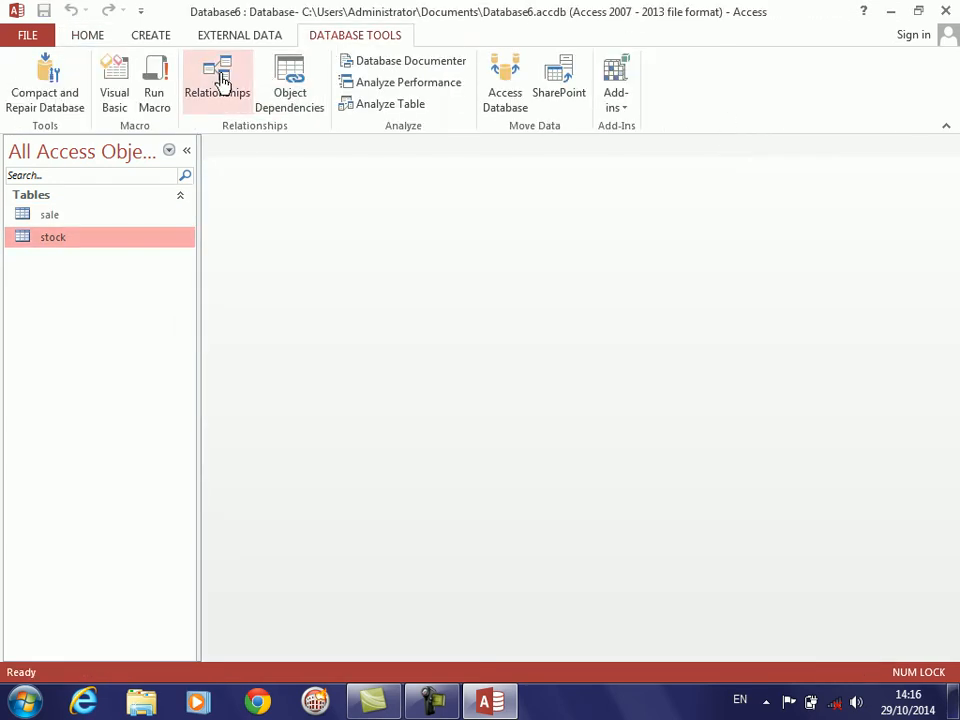
pyautogui.click(220, 82)
pyautogui.hotkey('shift', 'Down')
pyautogui.press('Return')
pyautogui.press('Escape')
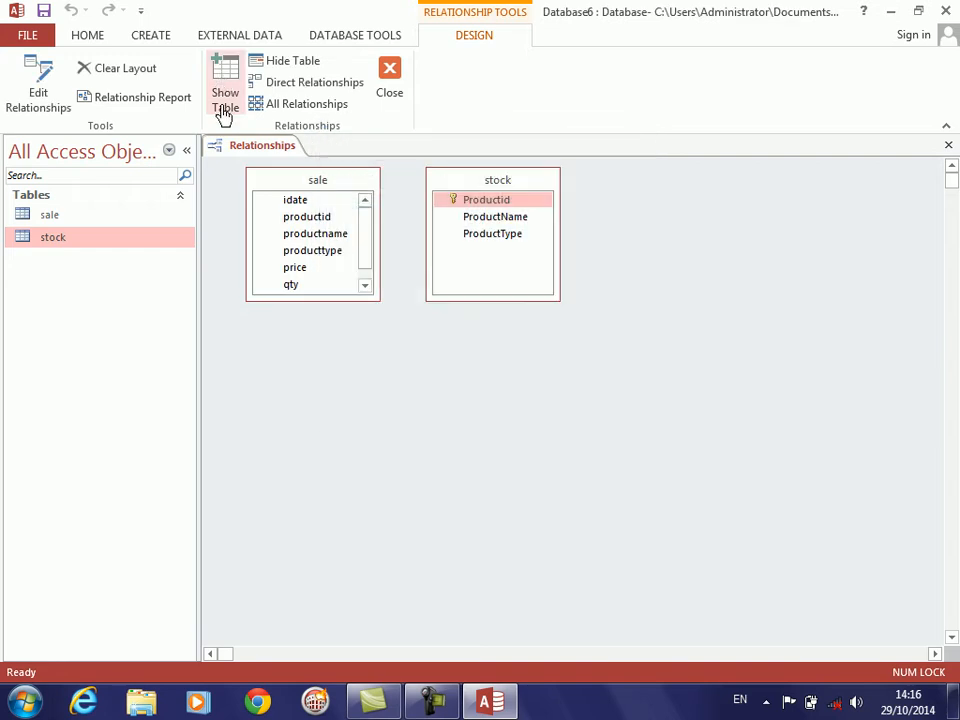
# - Relate productid in sale to Productid in stock with referential integrity enforced, and move the stock table away from sale
pyautogui.moveTo(312, 207); pyautogui.dragTo(305, 222)
pyautogui.hotkey('alt', 'e')
pyautogui.press('Return')
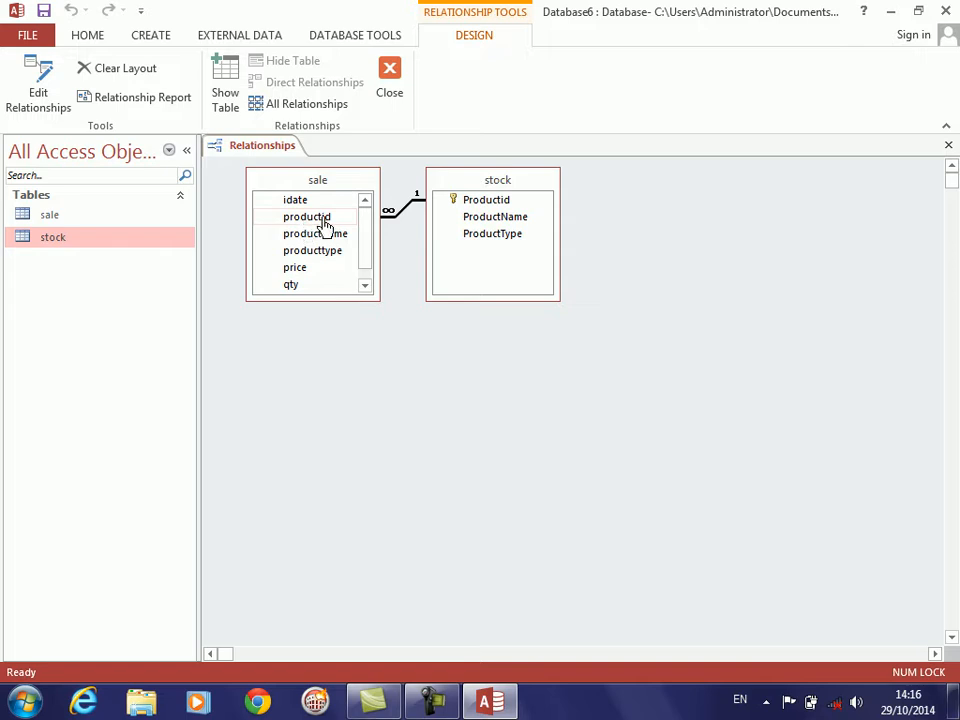
pyautogui.moveTo(497, 180); pyautogui.dragTo(693, 238)
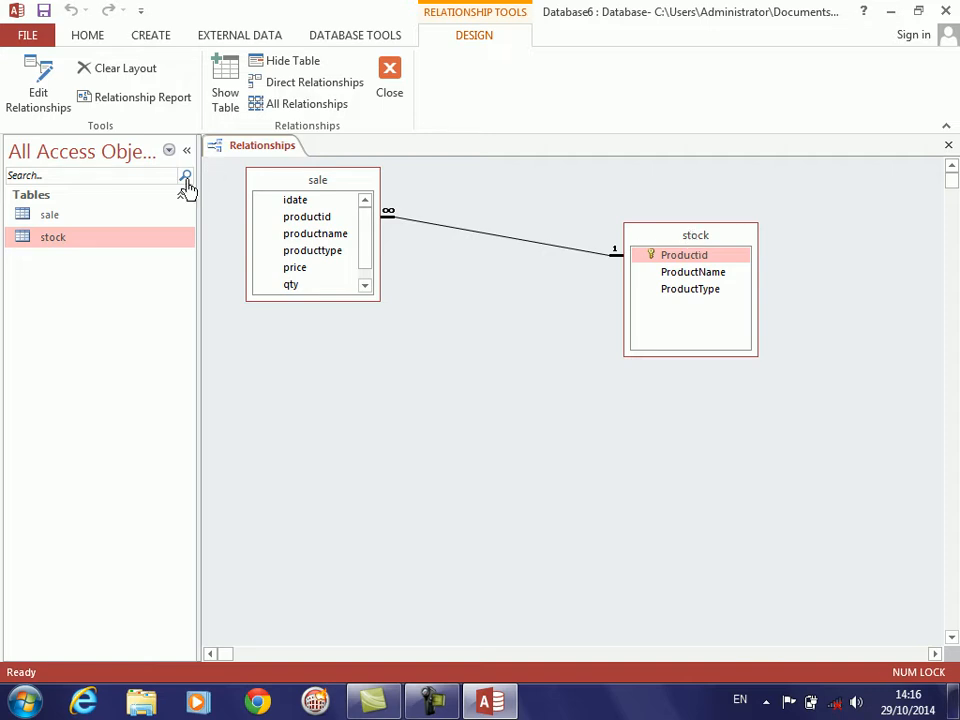
# - Look at the sale table's datasheet and close it, and close the relationships layout saving its changes
pyautogui.doubleClick(36, 216)
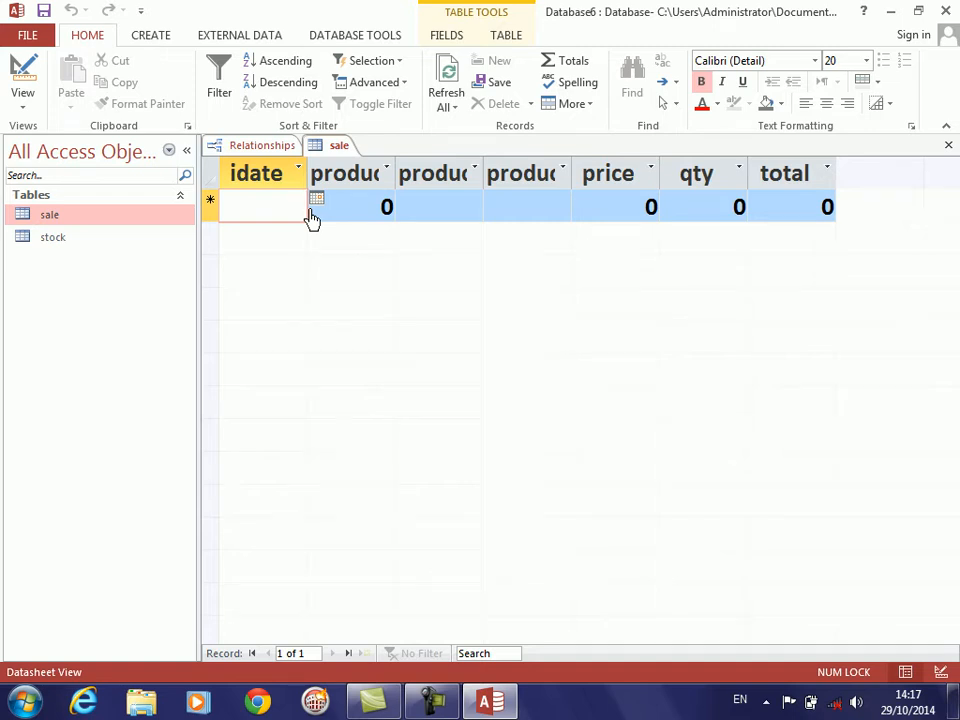
pyautogui.hotkey('ctrl', 'w')
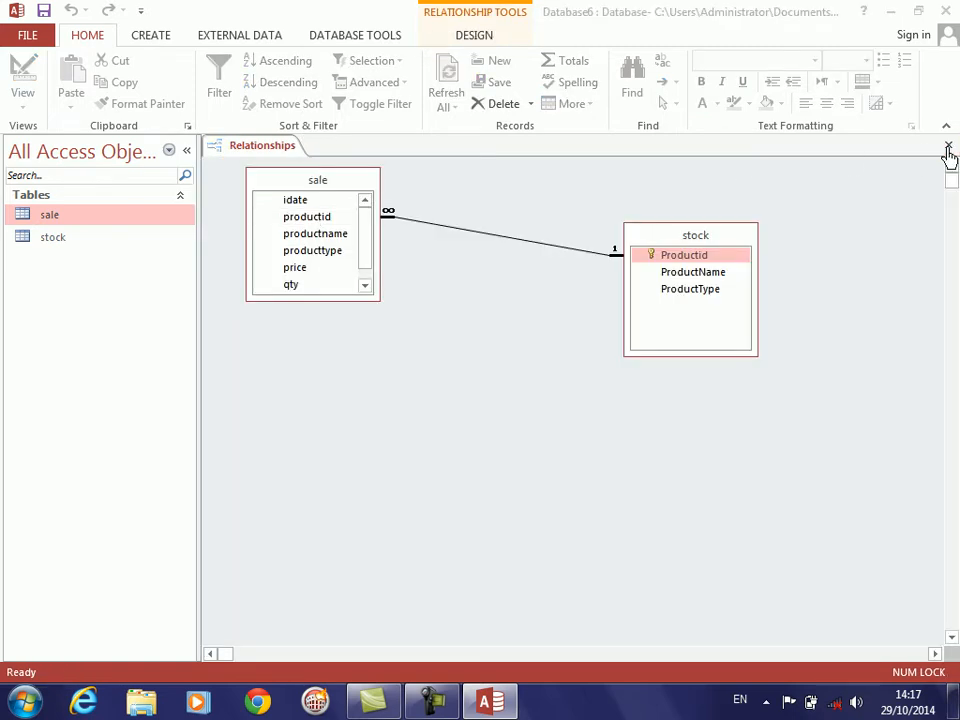
pyautogui.click(948, 150)
pyautogui.click(412, 402)
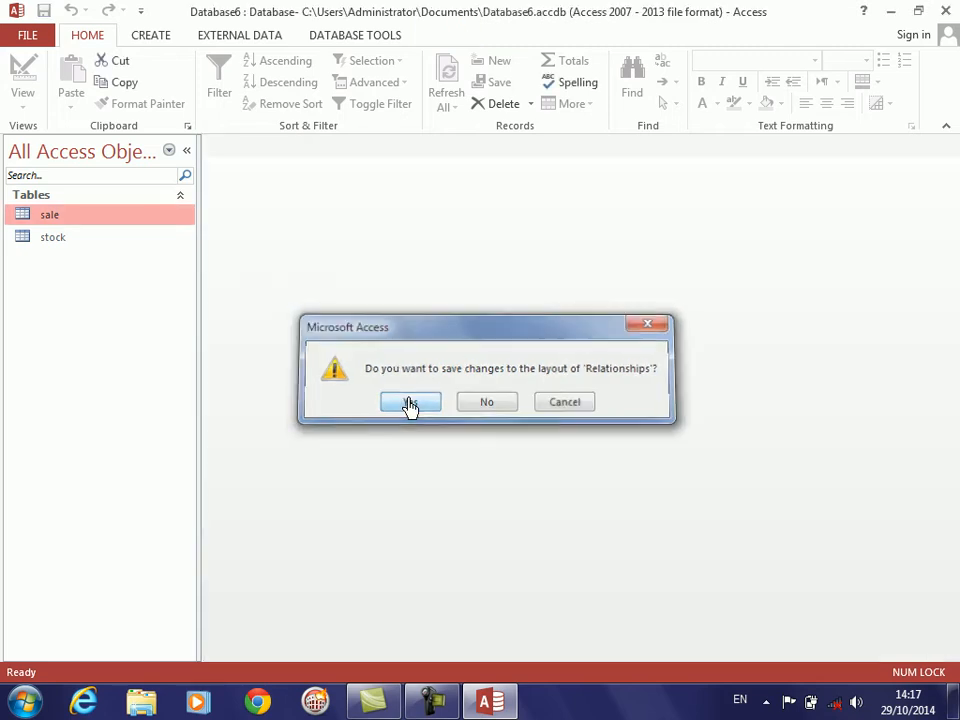
# - Create a Multiple Items form from the stock table
pyautogui.click(62, 236)
pyautogui.click(158, 36)
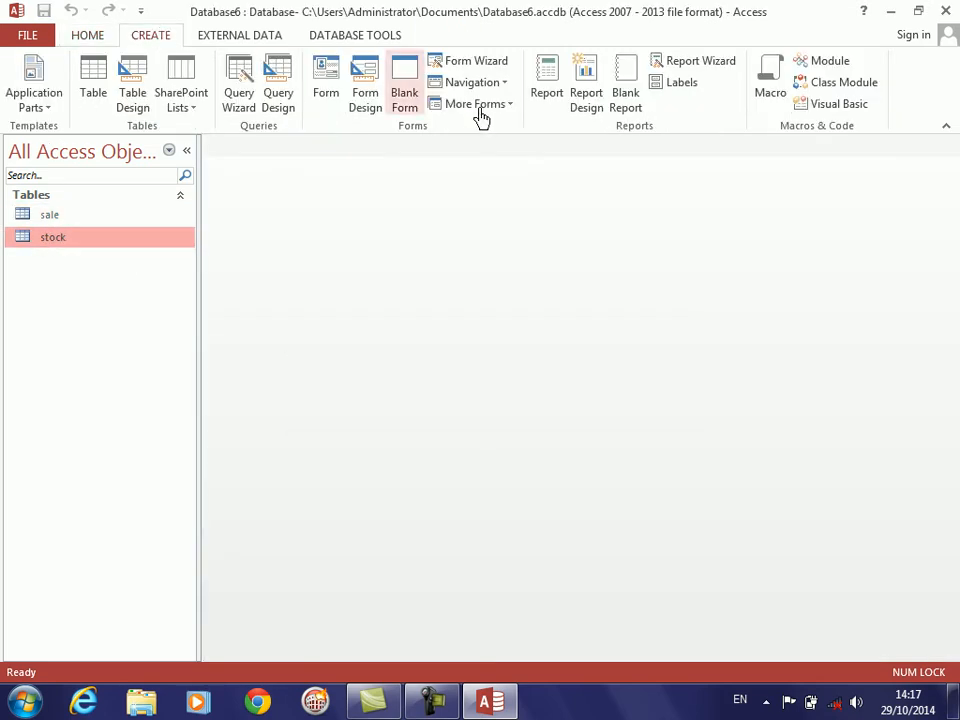
pyautogui.click(510, 114)
pyautogui.click(481, 140)
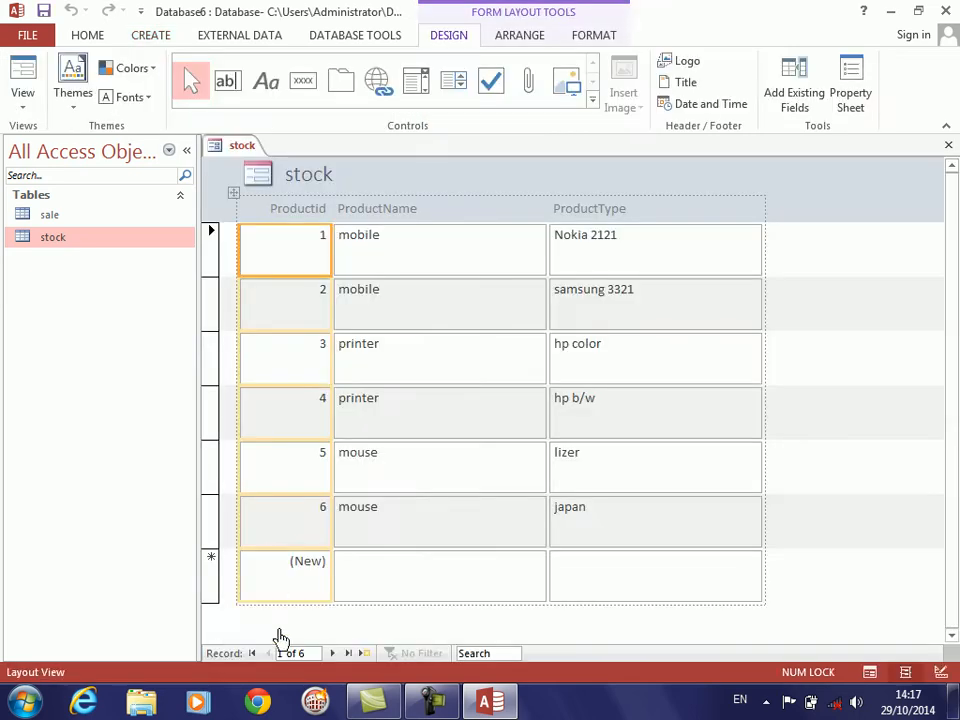
# - Switch the stock form to Design view and shrink the Productid text box to about 2.2 cm wide with a single-line height
pyautogui.rightClick(281, 640)
pyautogui.click(322, 476)
pyautogui.click(310, 302)
pyautogui.hotkey('shift', 'Up')
pyautogui.hotkey('shift', 'Up')
pyautogui.hotkey('shift', 'Left')
# - Narrow the form's ProductName column to about 3.6 cm and its ProductType column to about 3.7 cm
pyautogui.press('Tab')
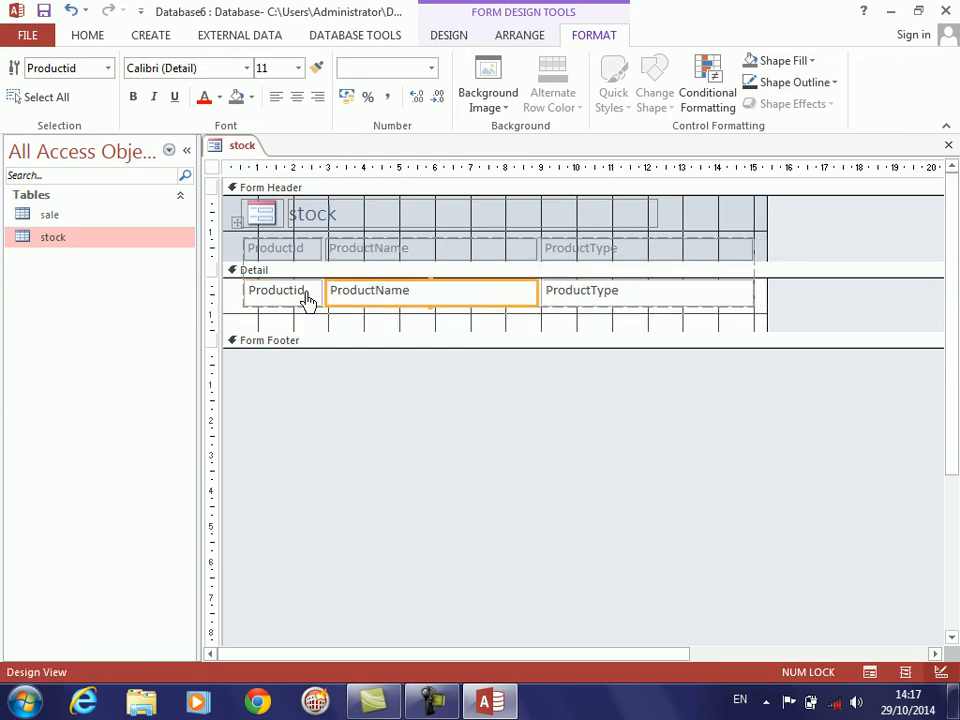
pyautogui.hotkey('shift', 'Left')
pyautogui.press('Tab')
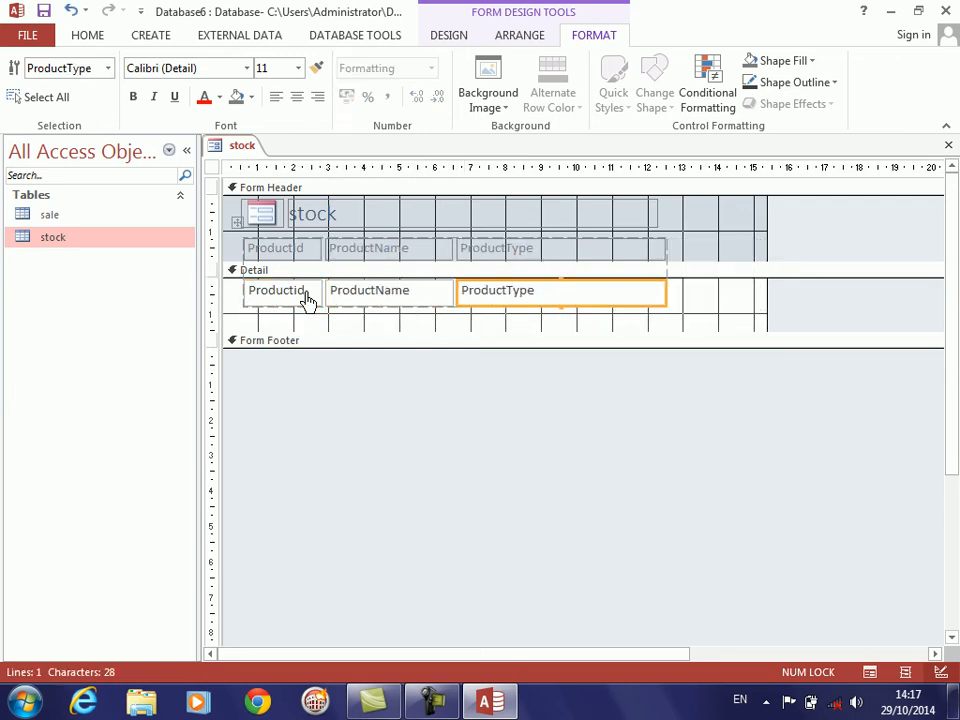
pyautogui.hotkey('shift', 'Left')
pyautogui.hotkey('shift', 'Left')
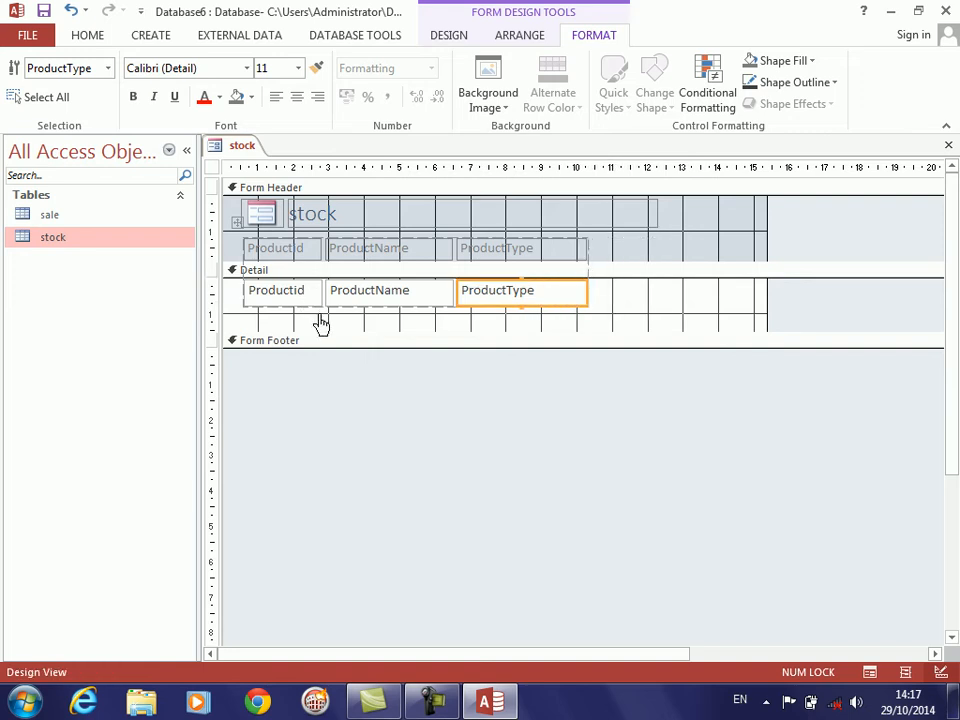
# - Shrink the Detail section to the text boxes' height, and narrow the title label and the form to about 10.5 cm
pyautogui.moveTo(330, 342); pyautogui.dragTo(330, 318)
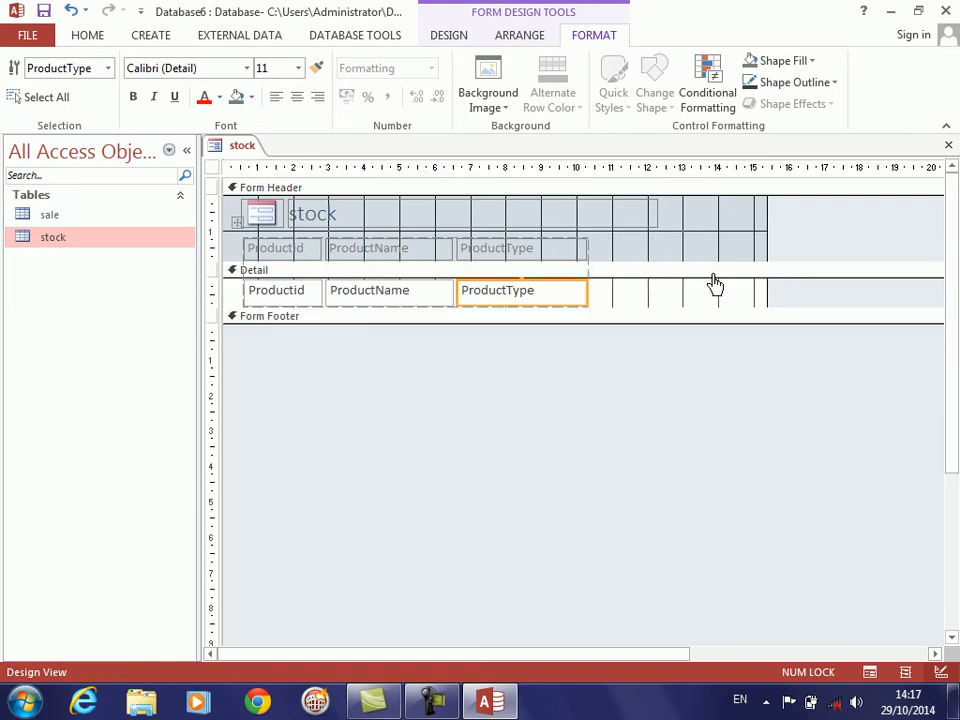
pyautogui.click(651, 225)
pyautogui.moveTo(658, 225); pyautogui.dragTo(579, 224)
pyautogui.moveTo(767, 244); pyautogui.dragTo(595, 244)
# - Show the form's properties and set Pop Up to Yes
pyautogui.rightClick(617, 343)
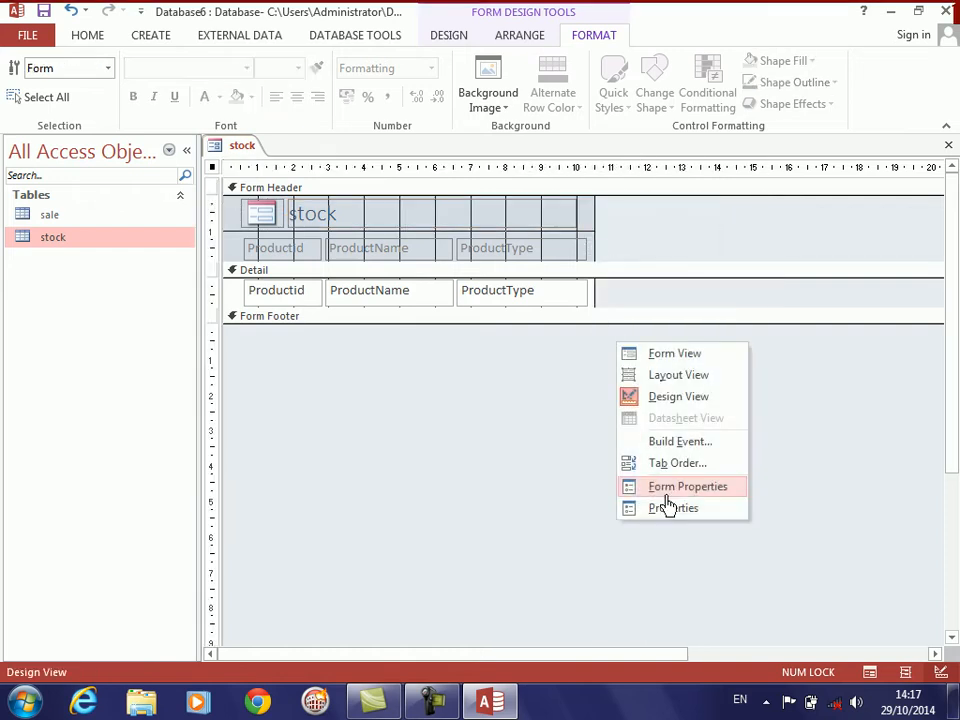
pyautogui.click(675, 509)
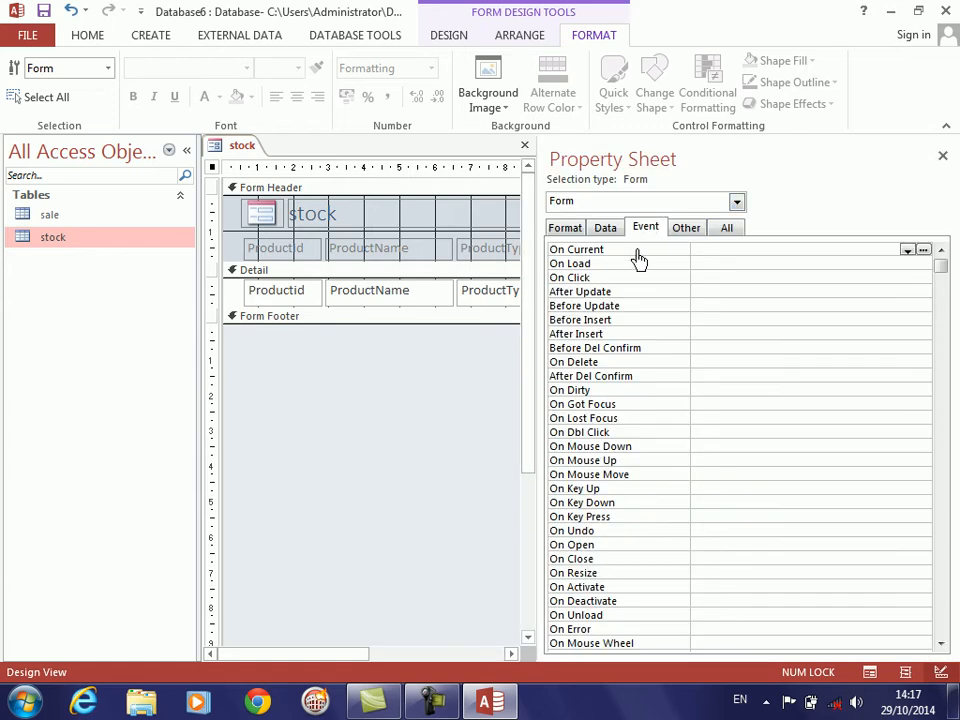
pyautogui.click(684, 230)
pyautogui.doubleClick(561, 257)
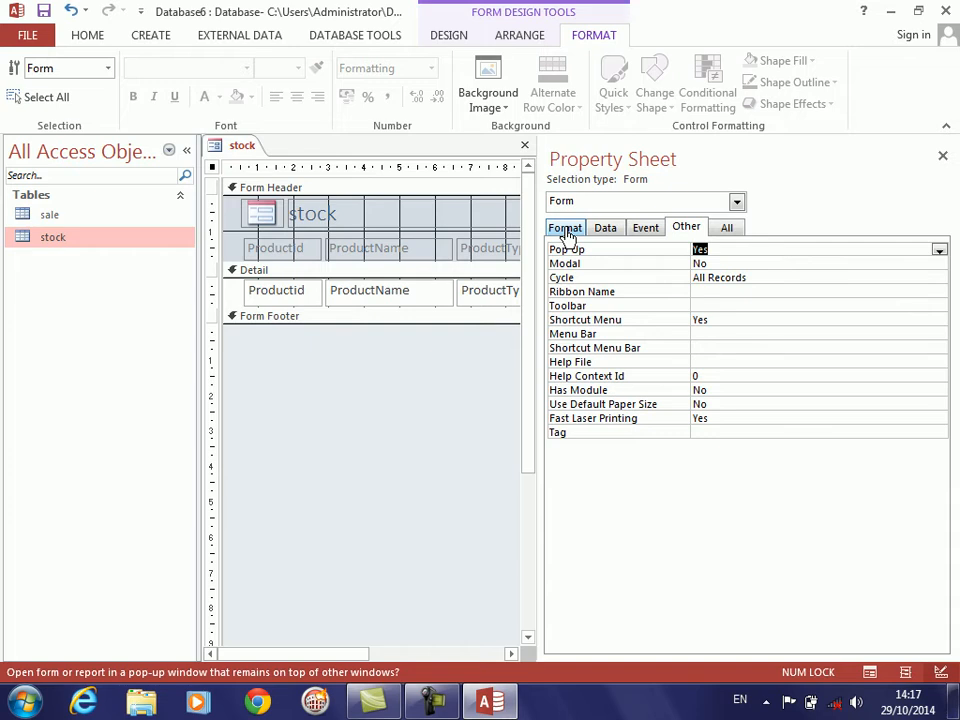
# - Set the form's Auto Center to Yes, Fit to Screen to No, Border Style to Thin and Record Selectors to No
pyautogui.click(566, 229)
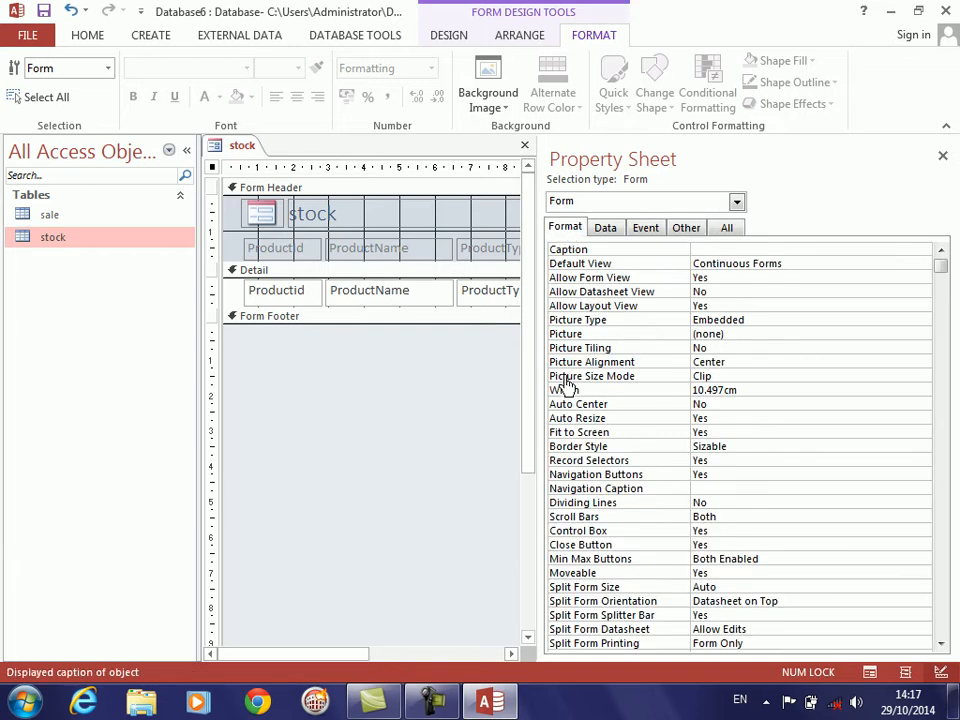
pyautogui.click(574, 406)
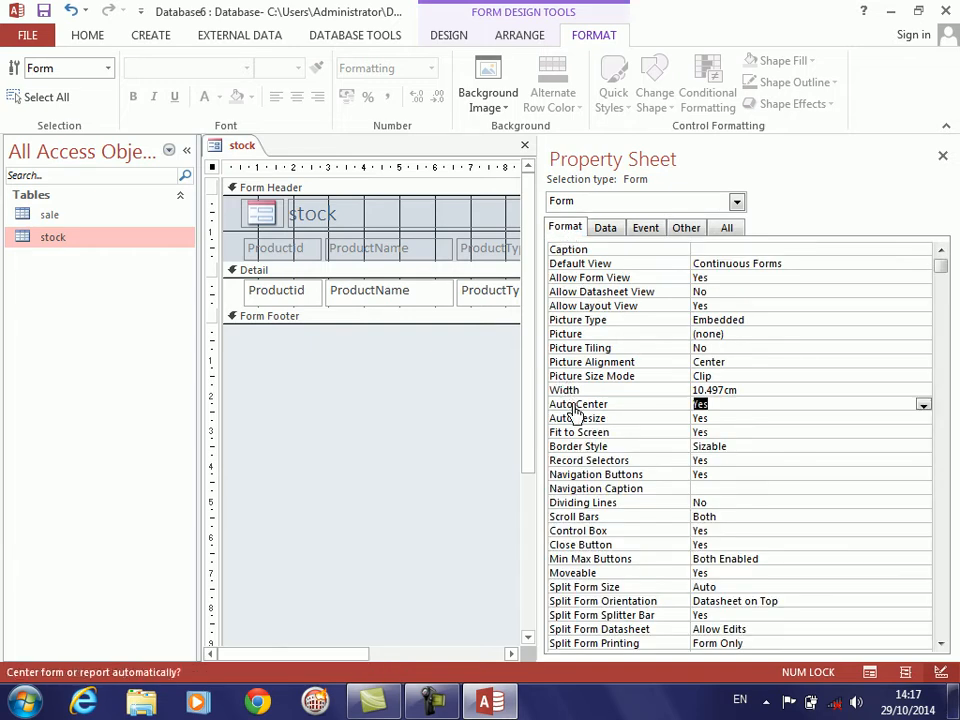
pyautogui.doubleClick(578, 432)
pyautogui.doubleClick(585, 447)
pyautogui.doubleClick(588, 461)
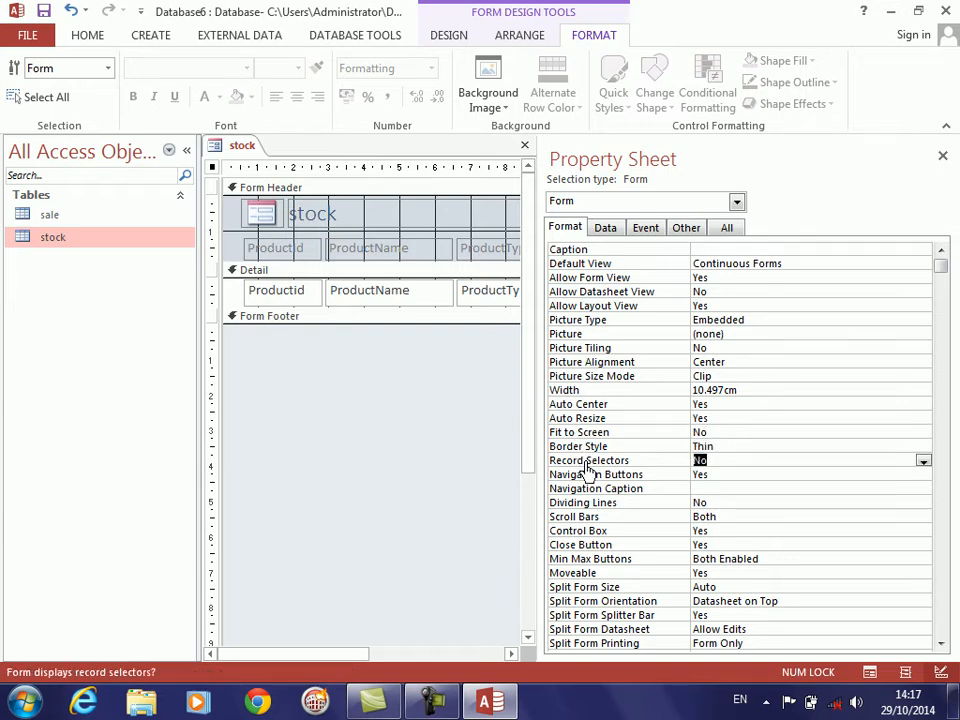
# - Set Navigation Buttons to No, Scroll Bars to Vertical Only and Min Max Buttons to None, and save the form as stock
pyautogui.doubleClick(590, 475)
pyautogui.doubleClick(584, 518)
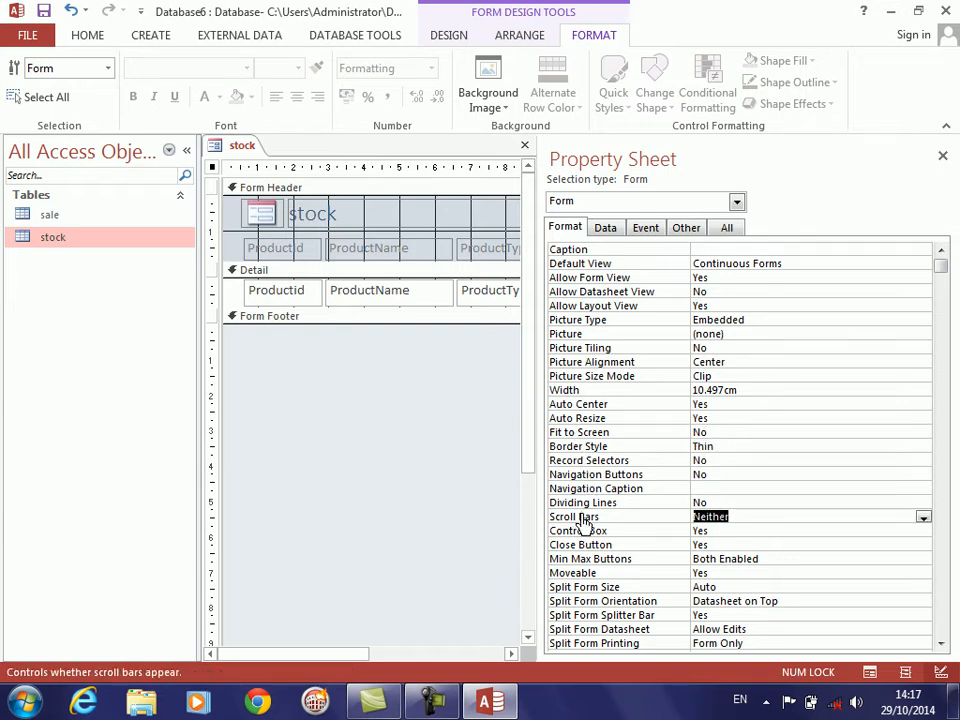
pyautogui.doubleClick(585, 520)
pyautogui.doubleClick(584, 519)
pyautogui.doubleClick(583, 561)
pyautogui.hotkey('ctrl', 's')
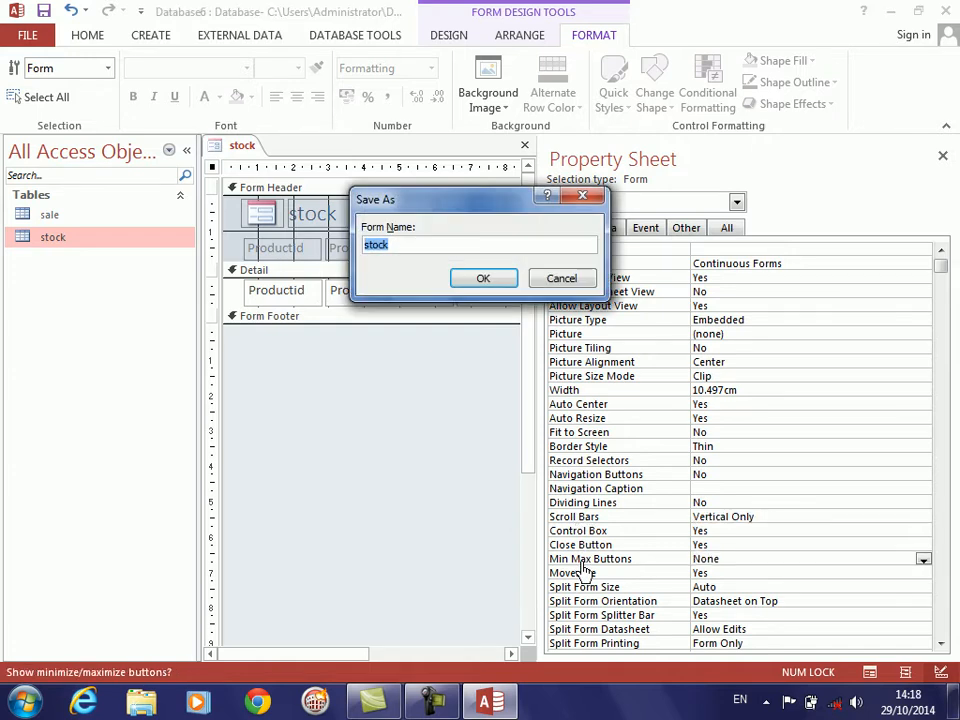
pyautogui.press('Return')
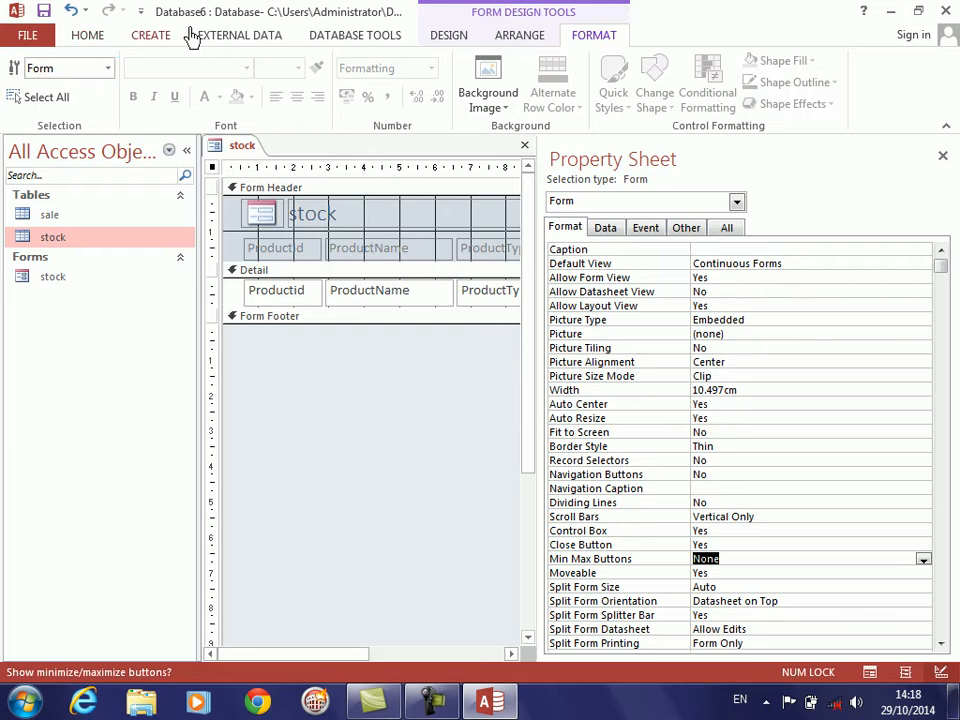
# - Preview the stock form as a pop-up in Form view and close it
pyautogui.click(441, 40)
pyautogui.click(18, 76)
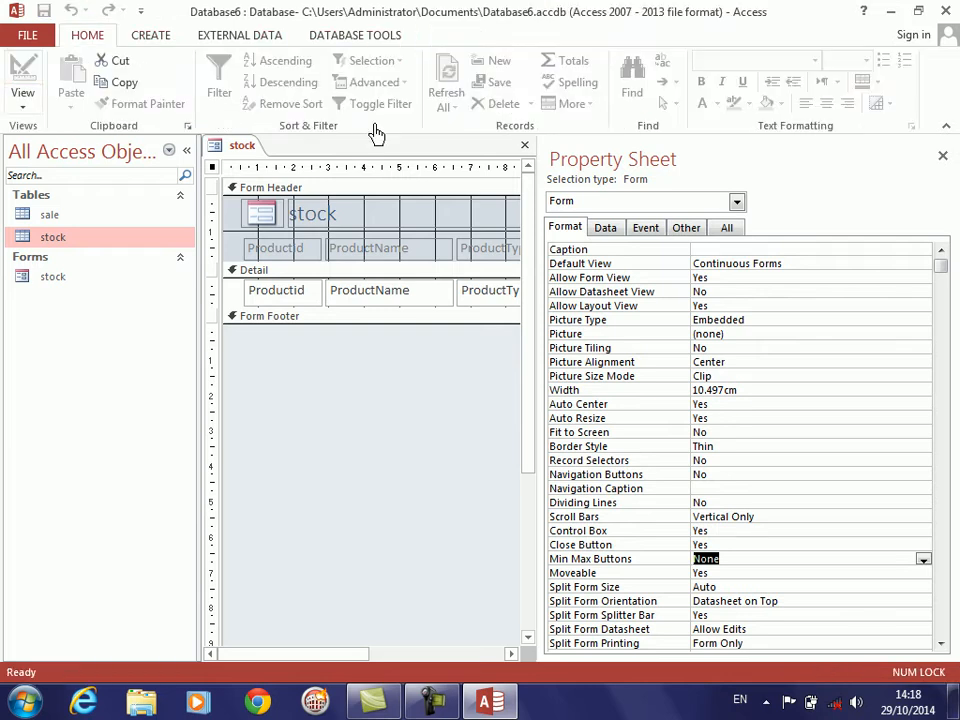
pyautogui.moveTo(382, 172); pyautogui.dragTo(384, 90)
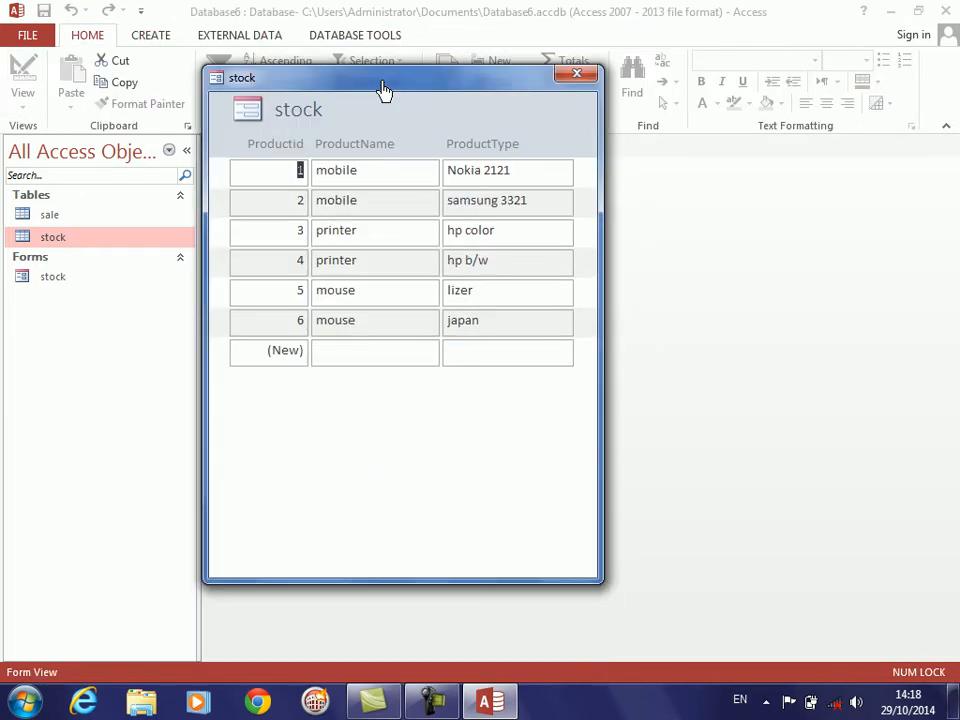
pyautogui.click(575, 78)
# - Create a Multiple Items form from the sale table
pyautogui.click(46, 215)
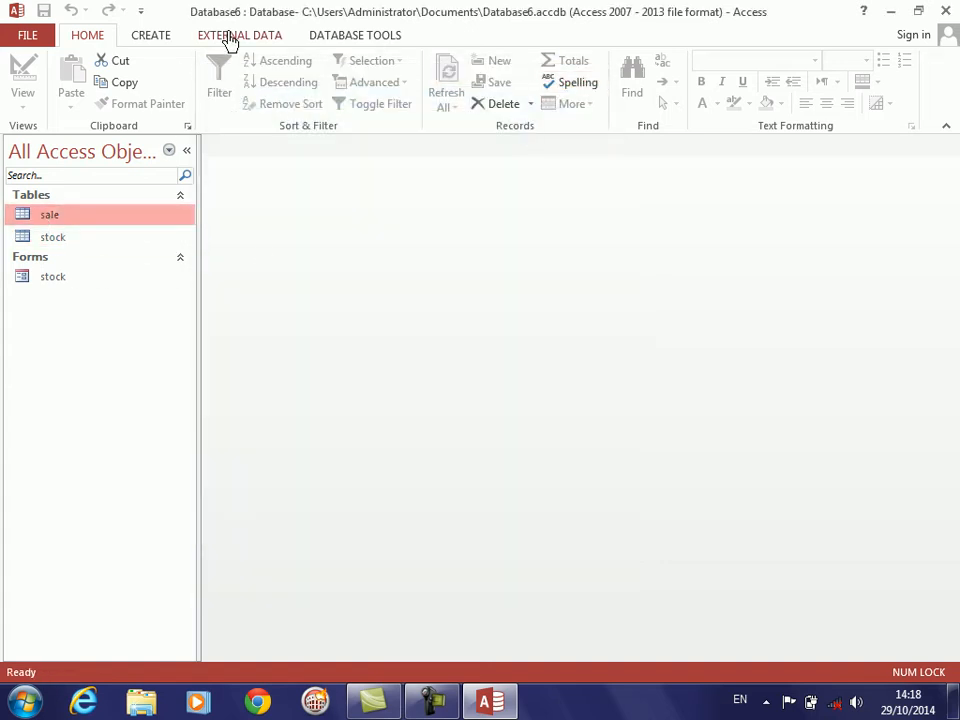
pyautogui.click(152, 37)
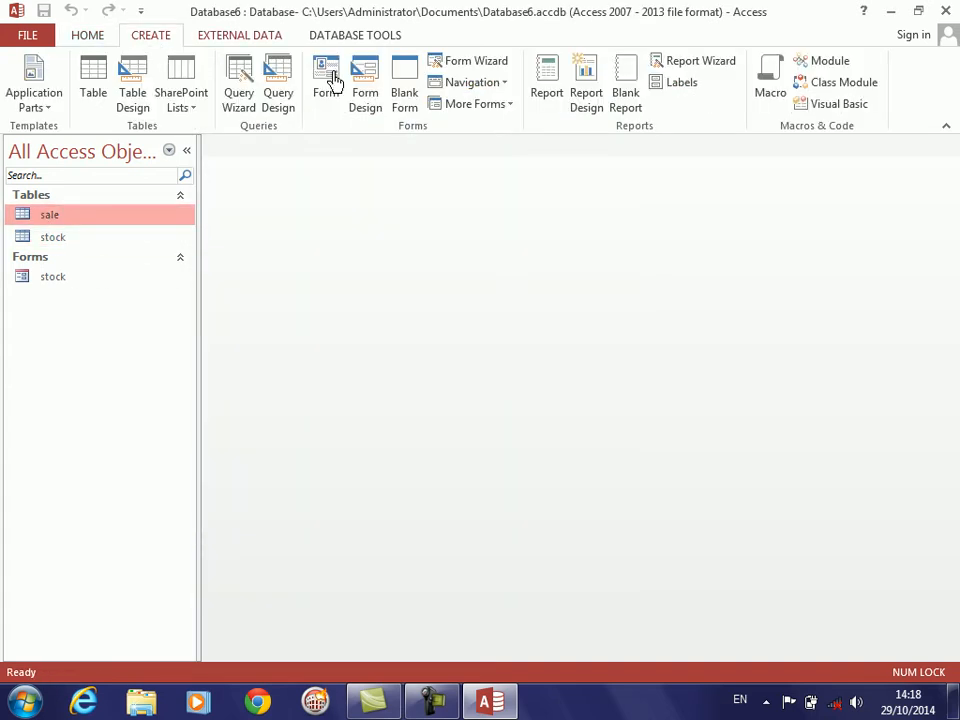
pyautogui.click(508, 106)
pyautogui.click(480, 140)
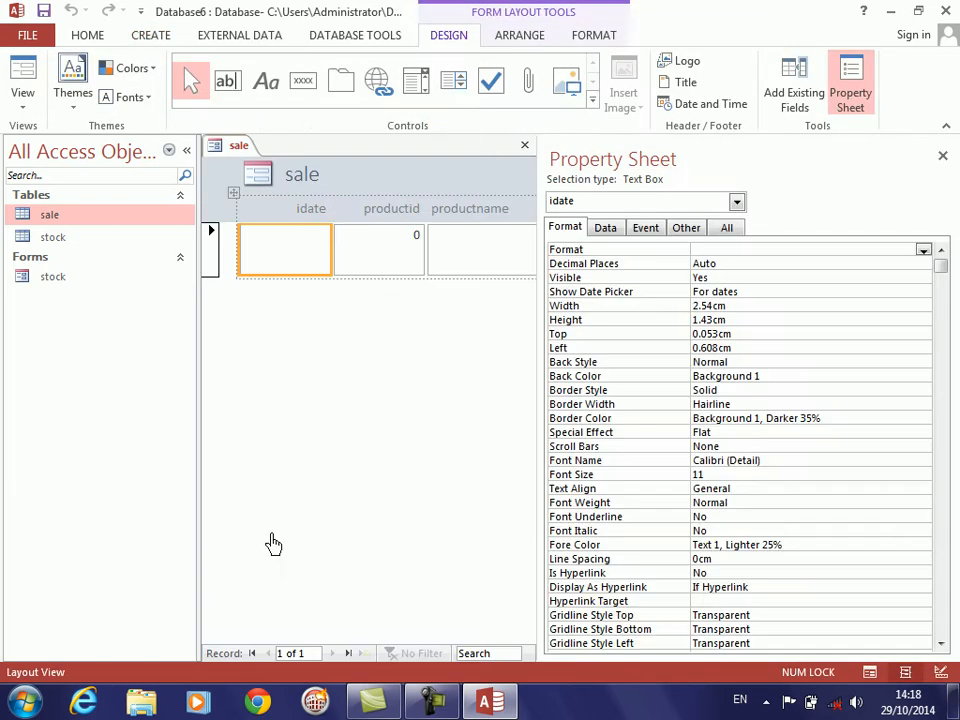
# - Switch the sale form to Design view, hide its property sheet and reduce the height of the Detail text boxes
pyautogui.rightClick(298, 543)
pyautogui.click(345, 388)
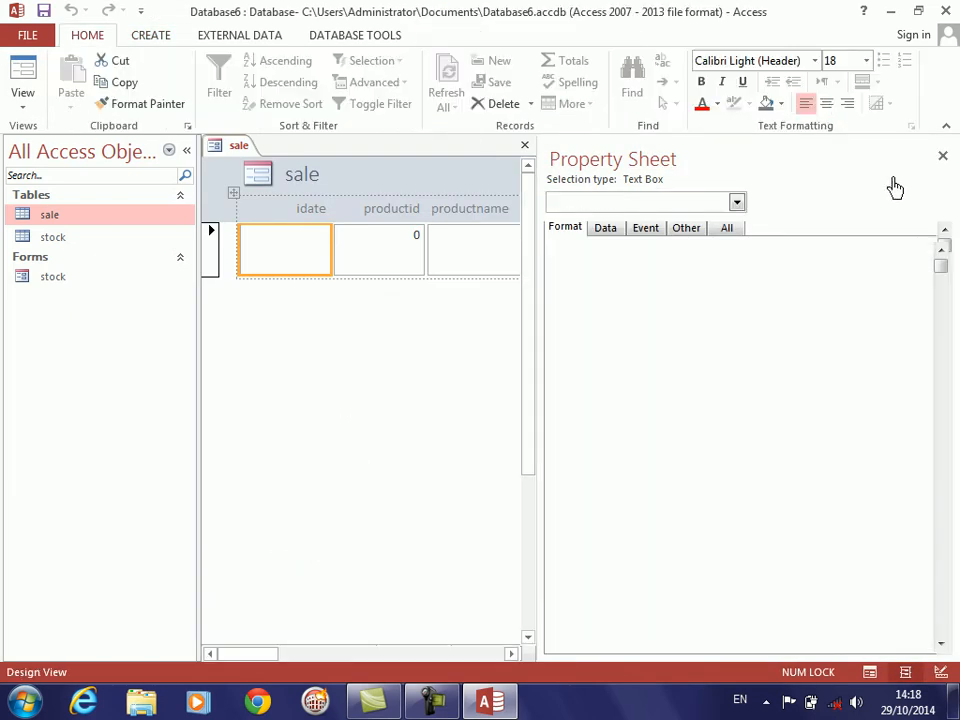
pyautogui.click(942, 157)
pyautogui.click(313, 305)
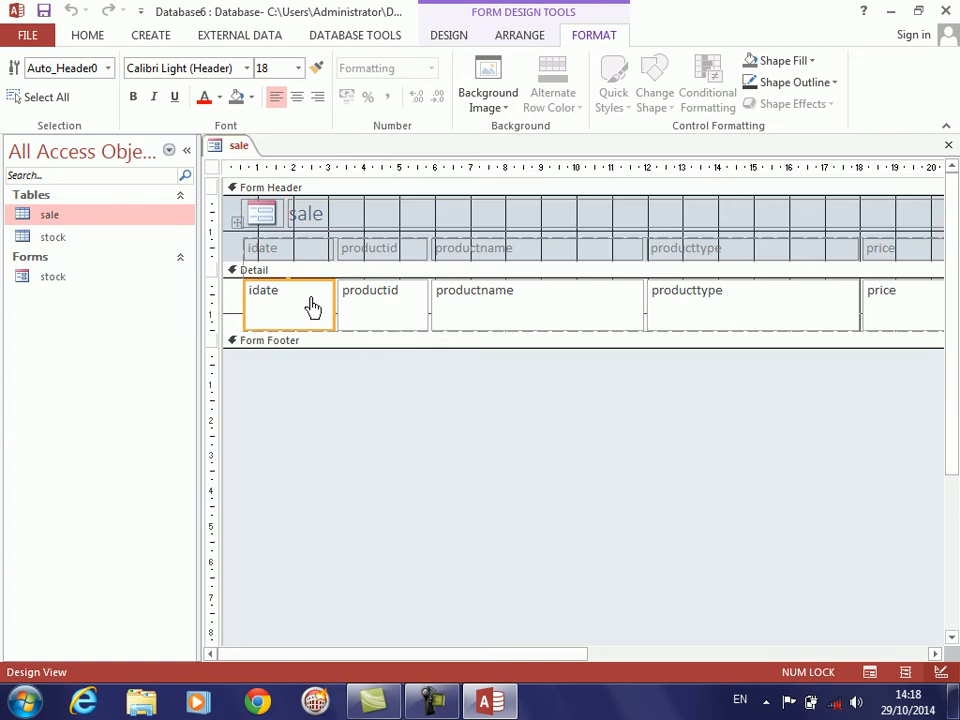
pyautogui.hotkey('shift', 'Up')
pyautogui.hotkey('shift', 'Up')
pyautogui.hotkey('shift', 'Up')
pyautogui.hotkey('shift', 'Up')
pyautogui.hotkey('shift', 'Up')
pyautogui.hotkey('shift', 'Up')
# - Adjust the idate column's width to about 2.6 cm and narrow the productid column to about 2.2 cm
pyautogui.hotkey('shift', 'Left')
pyautogui.hotkey('shift', 'Left')
pyautogui.hotkey('shift', 'Left')
pyautogui.hotkey('shift', 'Right')
pyautogui.hotkey('shift', 'Right')
pyautogui.hotkey('shift', 'Right')
pyautogui.press('Tab')
pyautogui.hotkey('shift', 'Left')
pyautogui.hotkey('shift', 'Left')
pyautogui.hotkey('shift', 'Left')
# - Narrow the productname column of the sale form to about 3.3 cm
pyautogui.press('Tab')
pyautogui.hotkey('shift', 'Left')
pyautogui.hotkey('shift', 'Left')
pyautogui.hotkey('shift', 'Left')
pyautogui.hotkey('shift', 'Left')
pyautogui.hotkey('shift', 'Left')
pyautogui.hotkey('shift', 'Left')
pyautogui.hotkey('shift', 'Left')
pyautogui.hotkey('shift', 'Left')
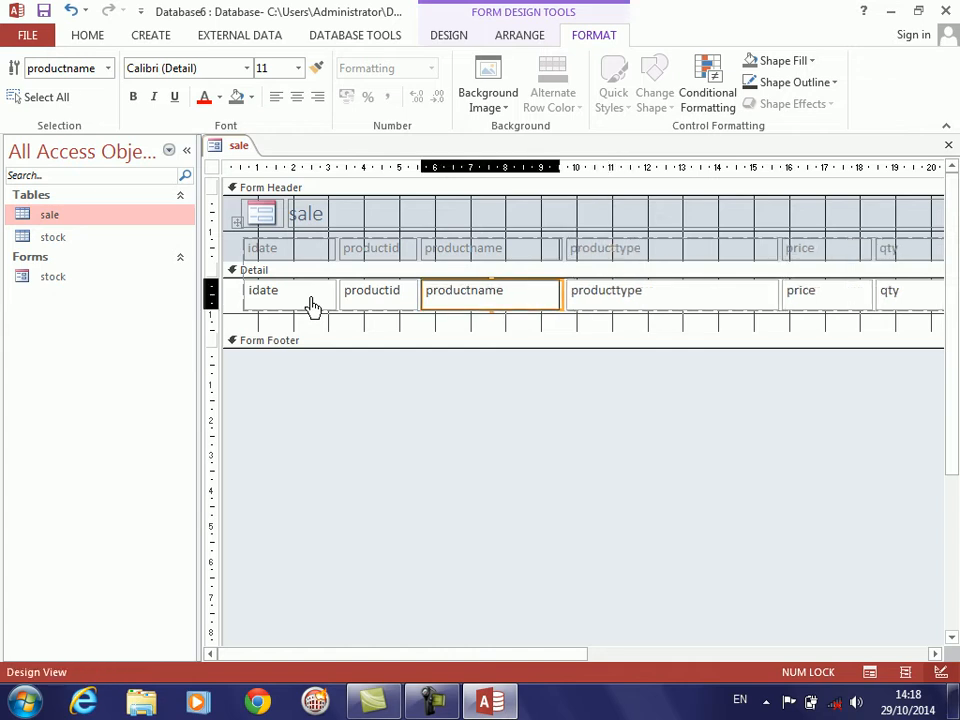
pyautogui.hotkey('shift', 'Left')
# - Narrow the producttype column to about 2.9 cm
pyautogui.press('Tab')
pyautogui.hotkey('shift', 'Left')
pyautogui.hotkey('shift', 'Left')
pyautogui.hotkey('shift', 'Left')
pyautogui.hotkey('shift', 'Left')
pyautogui.hotkey('shift', 'Left')
pyautogui.hotkey('shift', 'Left')
pyautogui.hotkey('shift', 'Left')
pyautogui.hotkey('shift', 'Left')
pyautogui.hotkey('shift', 'Left')
pyautogui.hotkey('shift', 'Left')
# - Narrow the price and qty columns to about 2.1 cm each
pyautogui.press('Tab')
pyautogui.hotkey('shift', 'Left')
pyautogui.hotkey('shift', 'Left')
pyautogui.hotkey('shift', 'Left')
pyautogui.hotkey('shift', 'Tab')
pyautogui.press('Tab')
pyautogui.press('Tab')
pyautogui.hotkey('shift', 'Left')
pyautogui.hotkey('shift', 'Left')
pyautogui.hotkey('shift', 'Left')
pyautogui.hotkey('shift', 'Left')
pyautogui.hotkey('shift', 'Left')
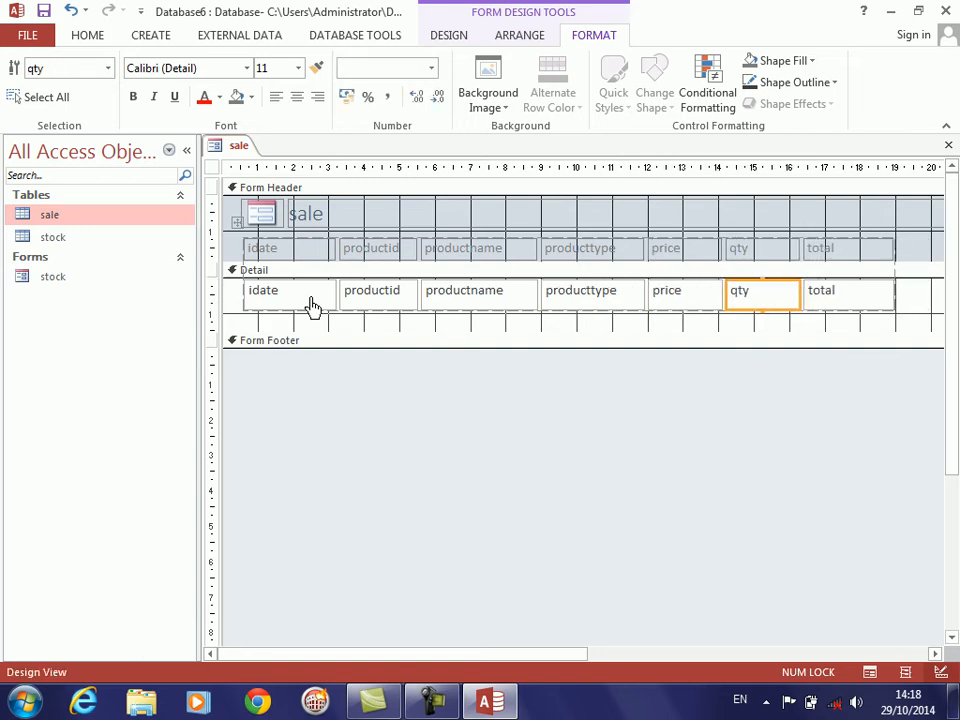
# - Reduce the Detail text boxes' height slightly and shrink the Detail section to fit directly beneath them
pyautogui.hotkey('shift', 'Up')
pyautogui.moveTo(324, 333); pyautogui.dragTo(324, 304)
pyautogui.click(686, 401)
# - Create an On Got Focus event procedure for the total text box and open its code
pyautogui.click(829, 302)
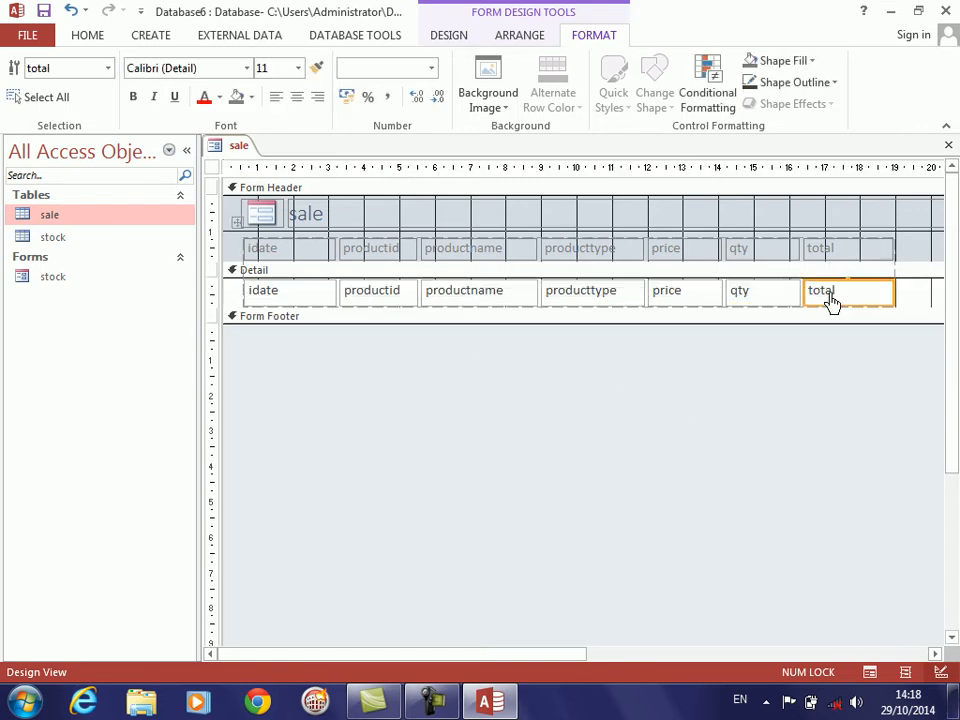
pyautogui.rightClick(829, 302)
pyautogui.click(700, 670)
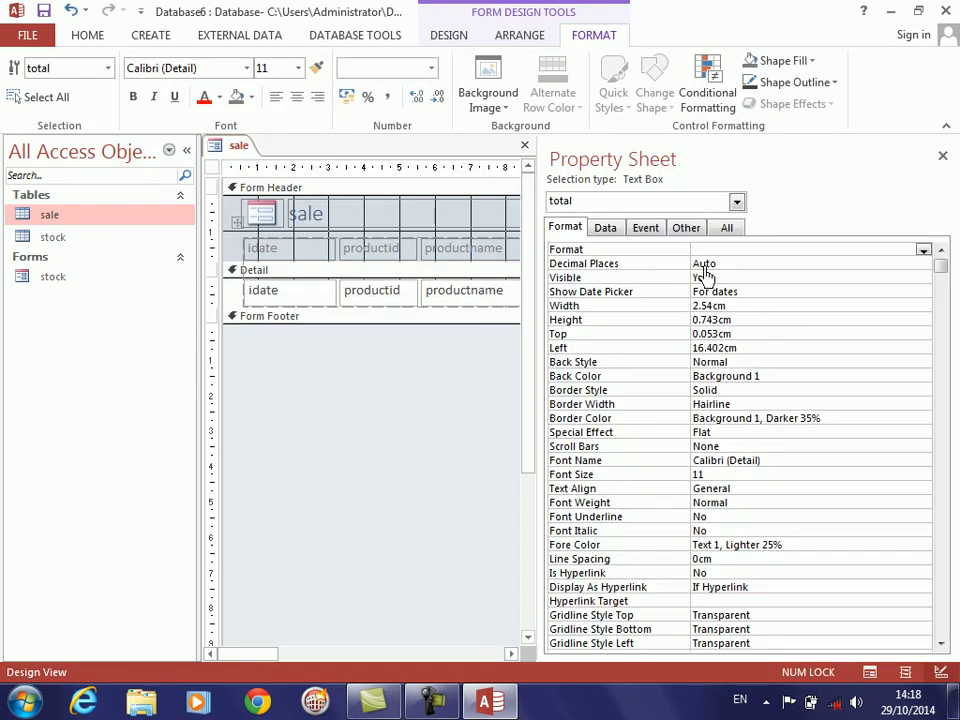
pyautogui.click(645, 227)
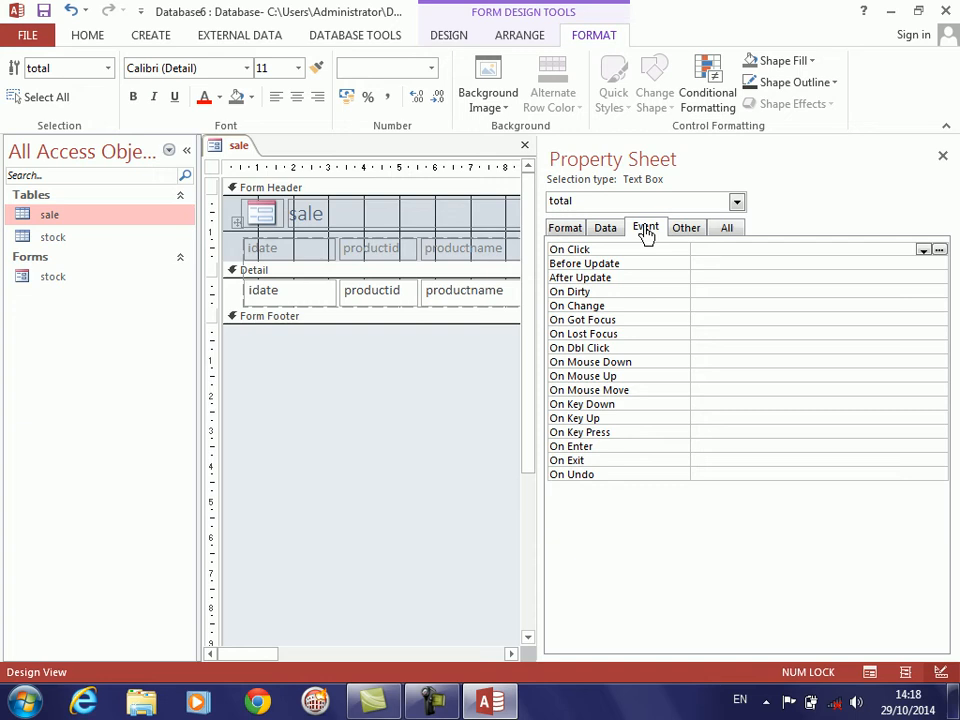
pyautogui.click(580, 320)
pyautogui.doubleClick(782, 321)
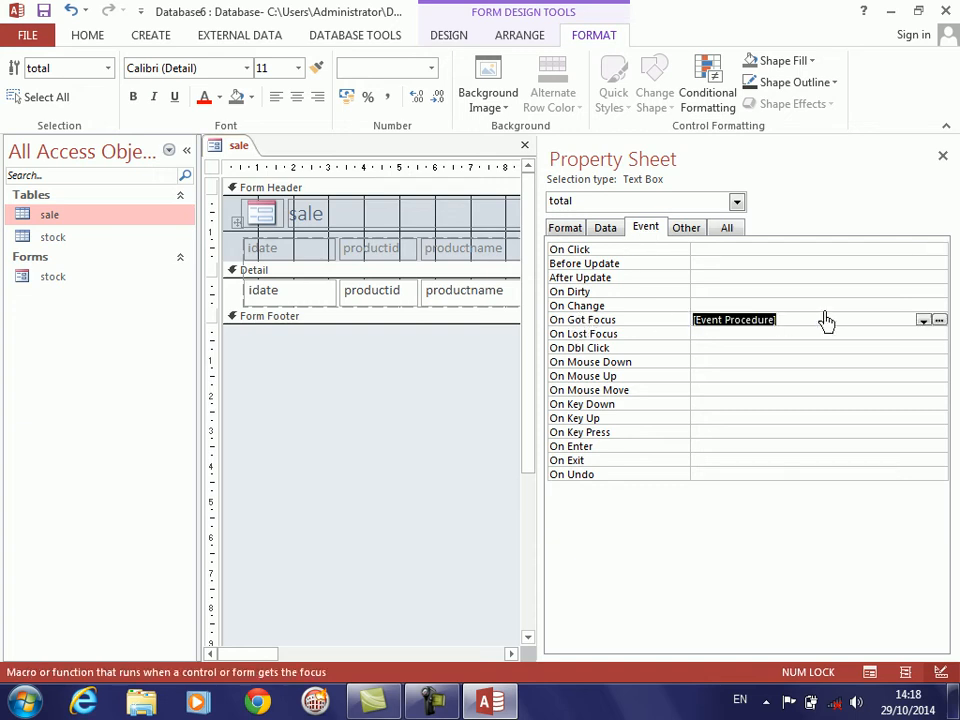
pyautogui.click(939, 322)
# - Enter total.Value=price.Value*qty.Value in the total_GotFocus procedure and return to the form design
pyautogui.write('total.value')
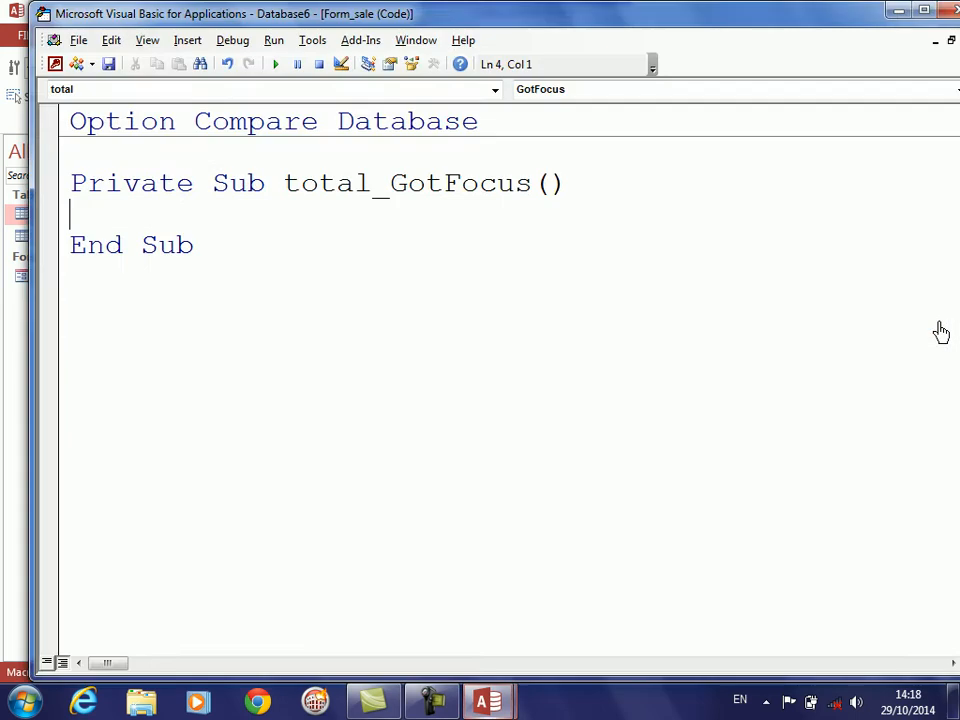
pyautogui.write('=price.value')
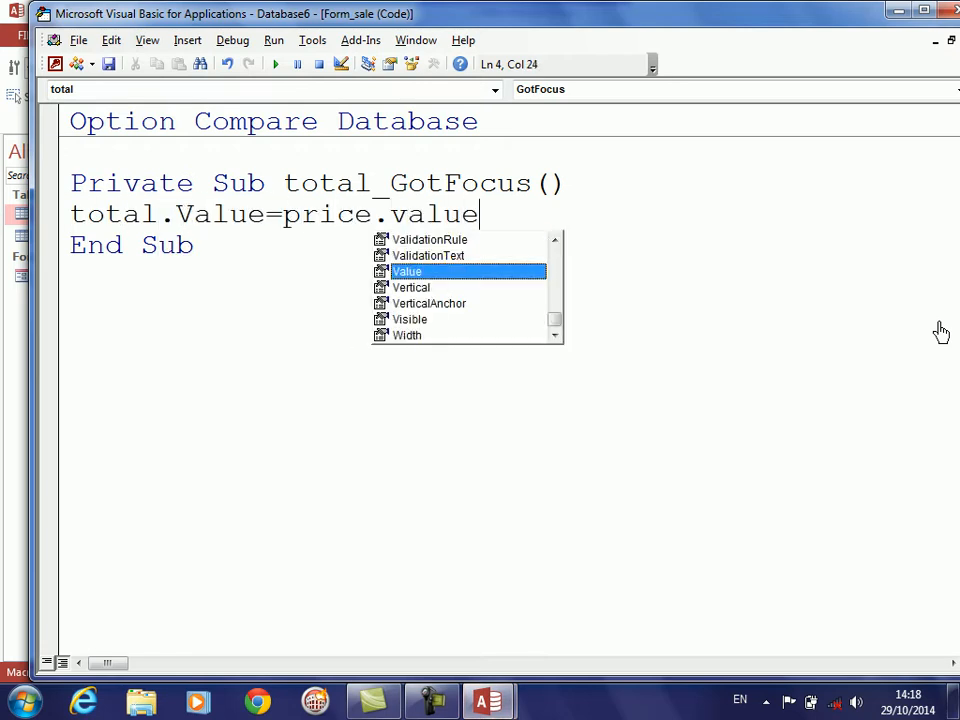
pyautogui.press('Tab')
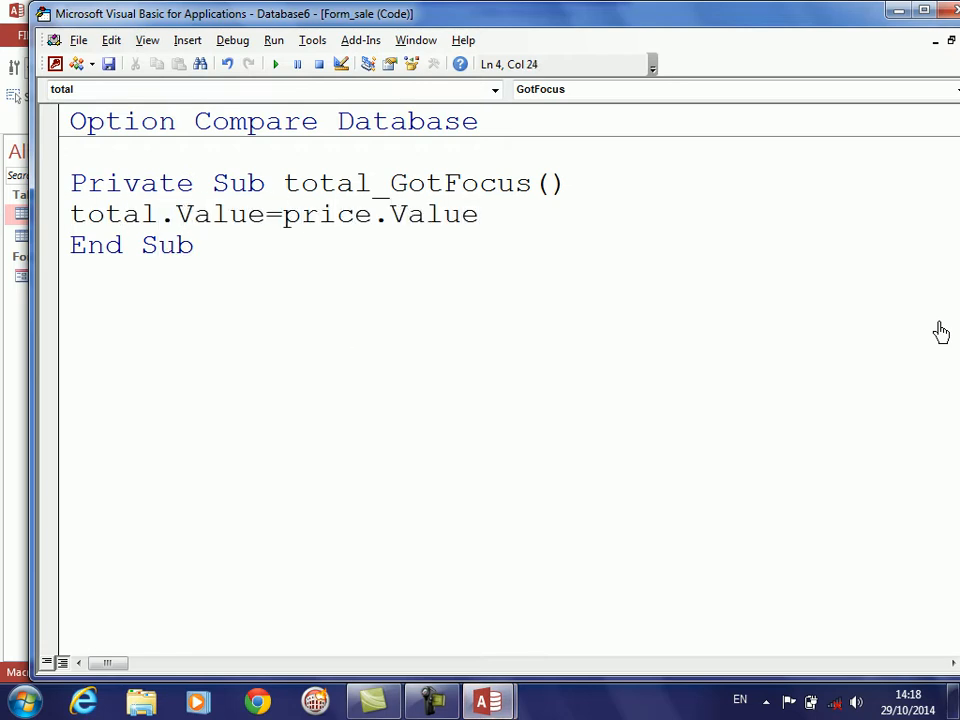
pyautogui.write('*qty.value')
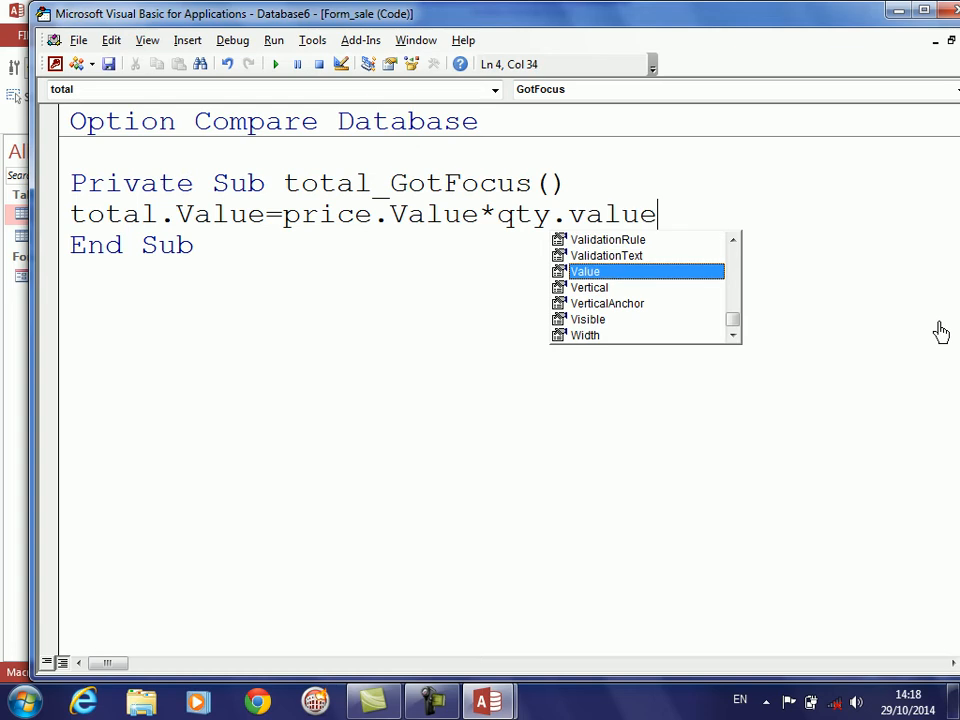
pyautogui.press('Tab')
pyautogui.press('Down')
pyautogui.hotkey('alt', 'F11')
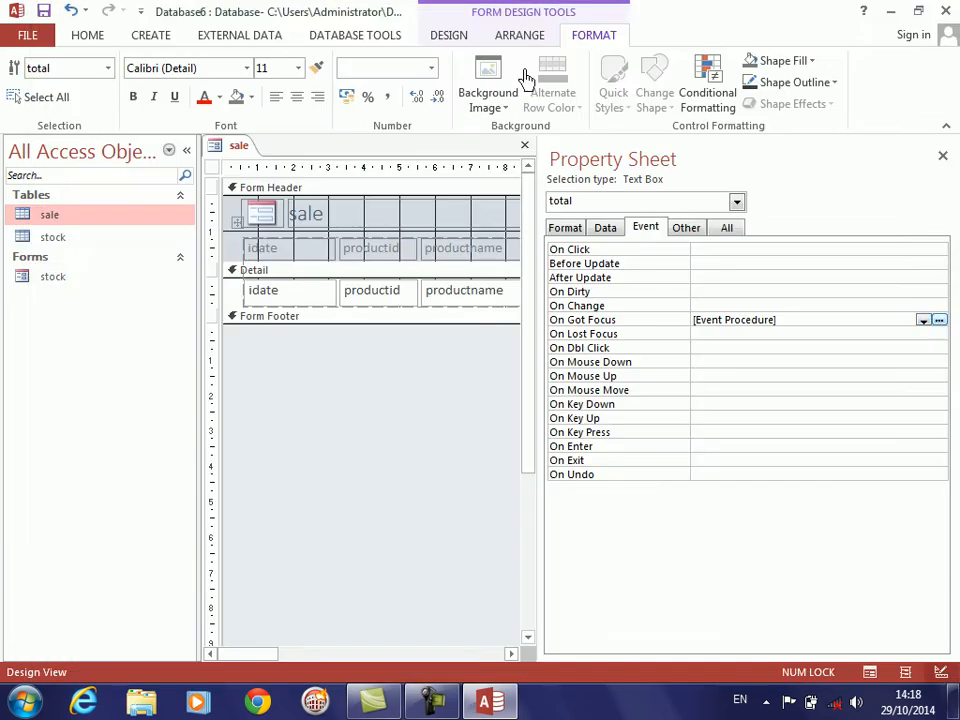
# - Set the sale form's Pop Up property to Yes
pyautogui.click(440, 42)
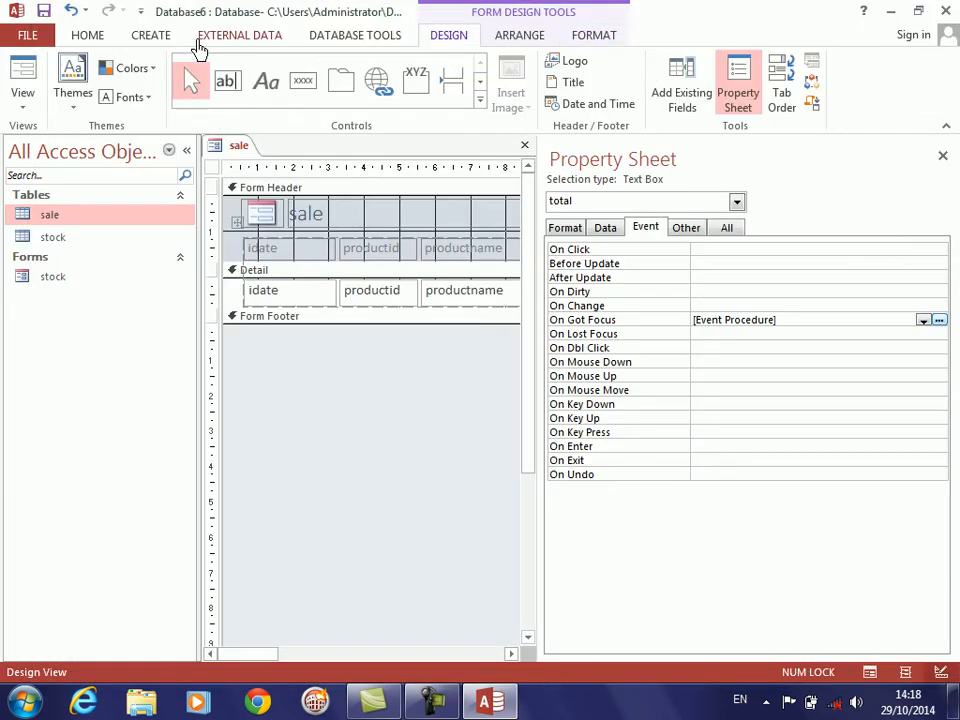
pyautogui.click(369, 444)
pyautogui.click(688, 228)
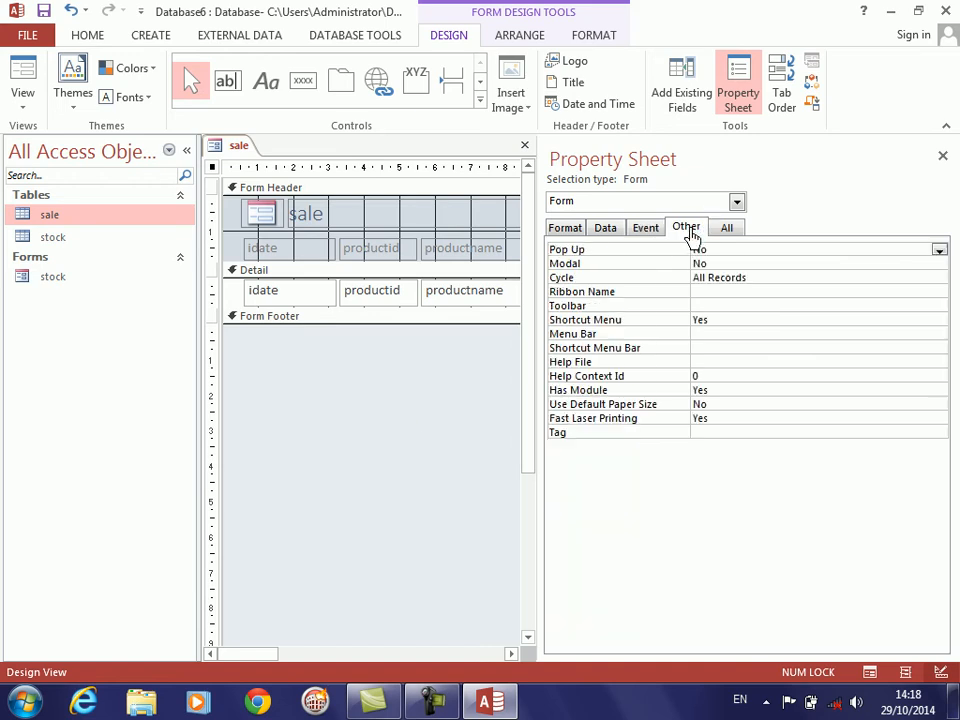
pyautogui.click(593, 259)
pyautogui.doubleClick(576, 250)
# - Set the form's Auto Center to Yes, Fit to Screen to No and Border Style to Thin
pyautogui.click(575, 232)
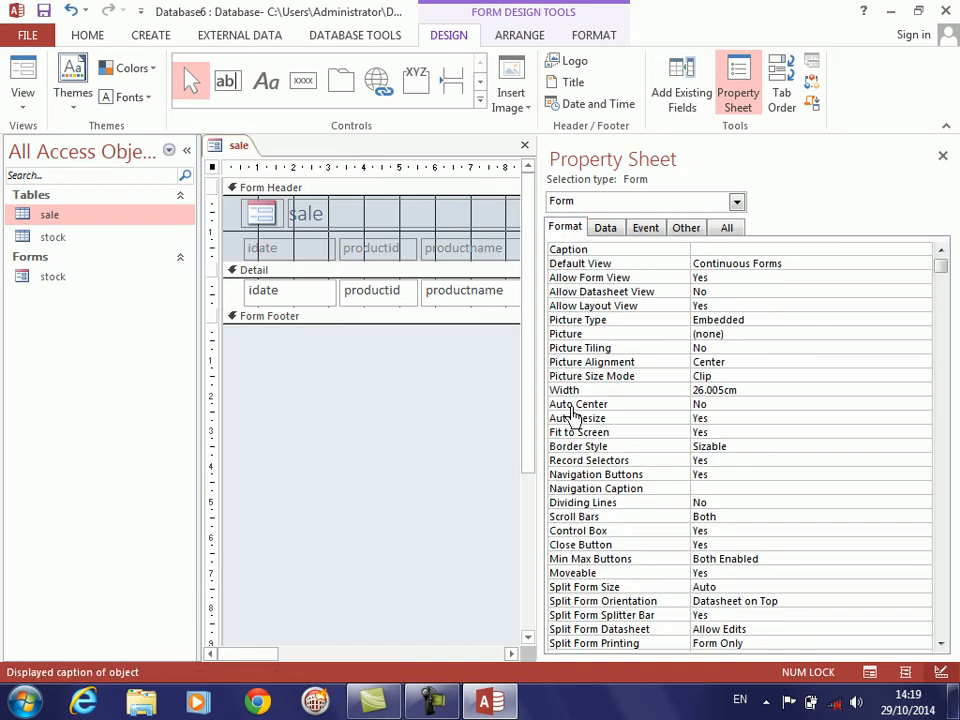
pyautogui.doubleClick(574, 406)
pyautogui.doubleClick(575, 433)
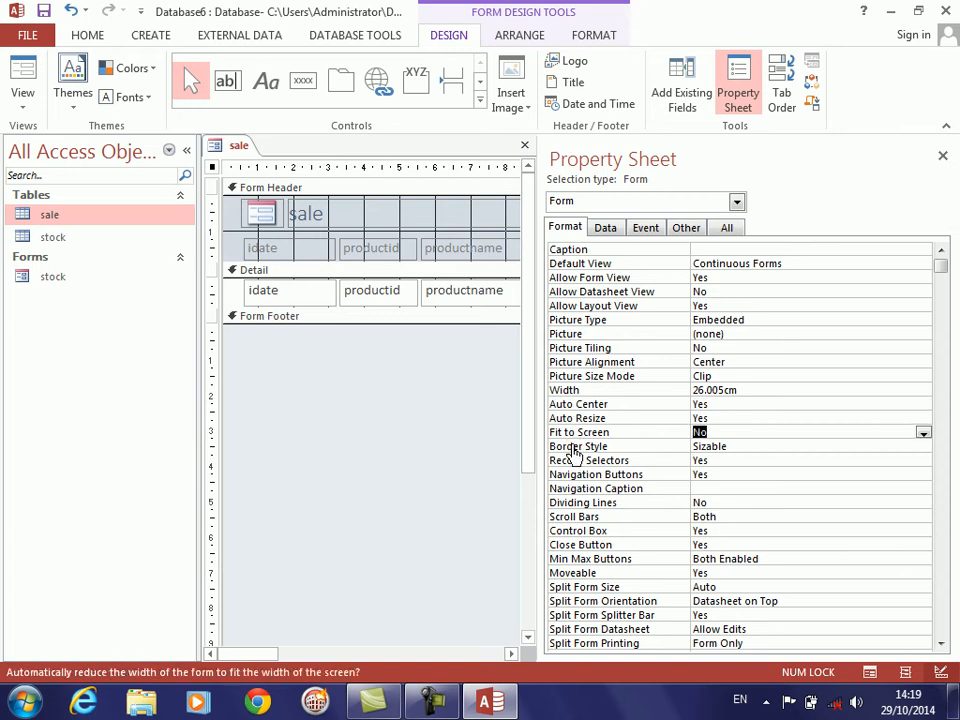
pyautogui.doubleClick(575, 455)
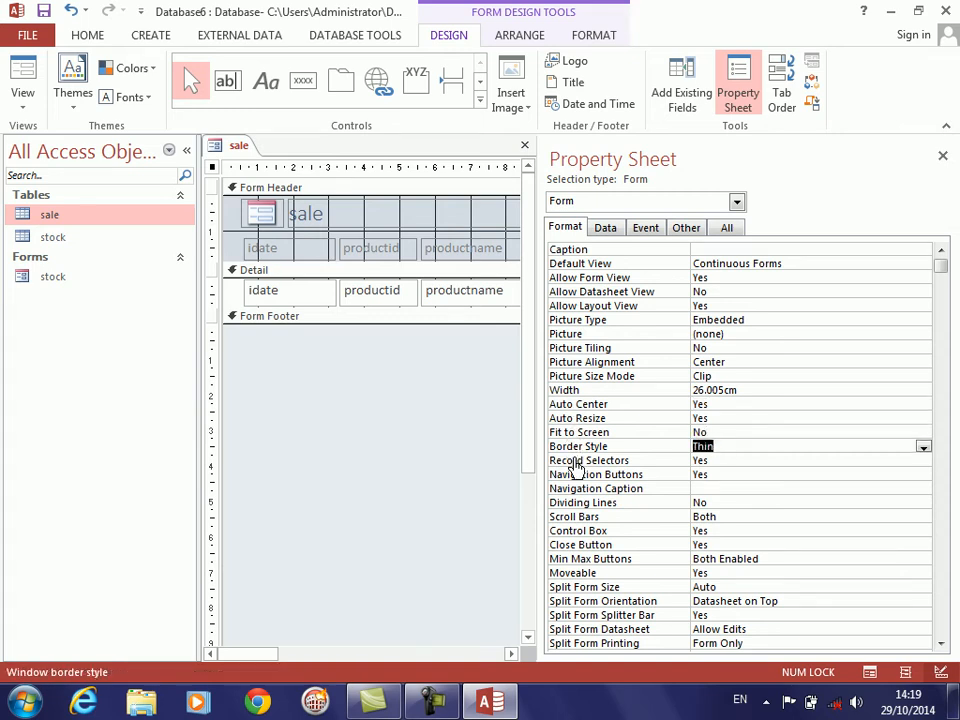
# - Set Record Selectors and Navigation Buttons to No, Scroll Bars to Vertical Only and Min Max Buttons to None, and save the form as sale
pyautogui.doubleClick(575, 462)
pyautogui.doubleClick(577, 476)
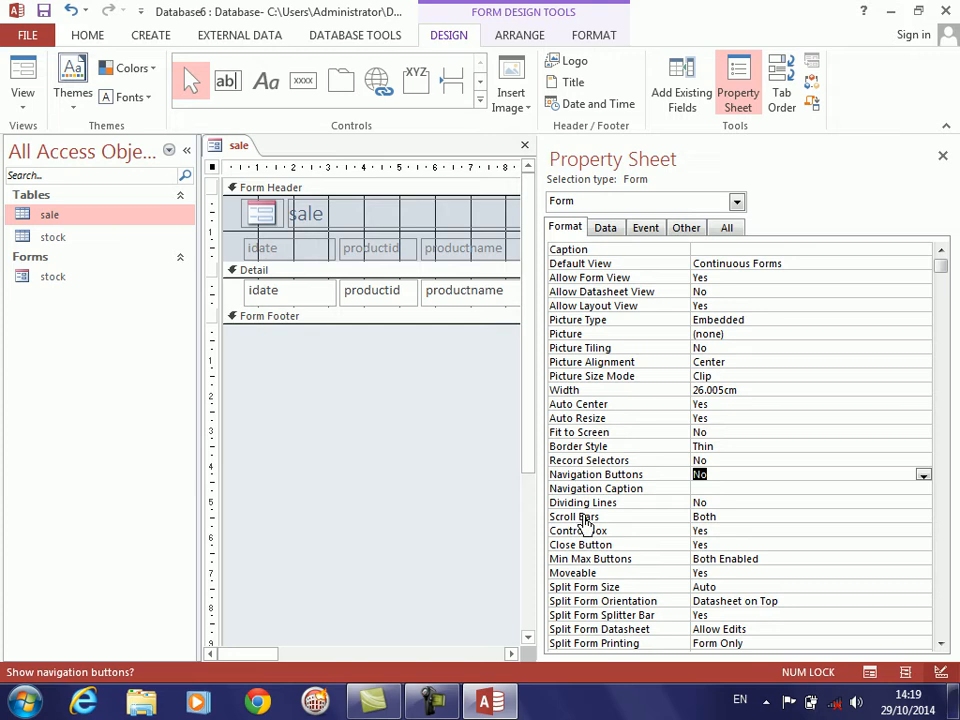
pyautogui.doubleClick(584, 520)
pyautogui.doubleClick(586, 522)
pyautogui.doubleClick(585, 520)
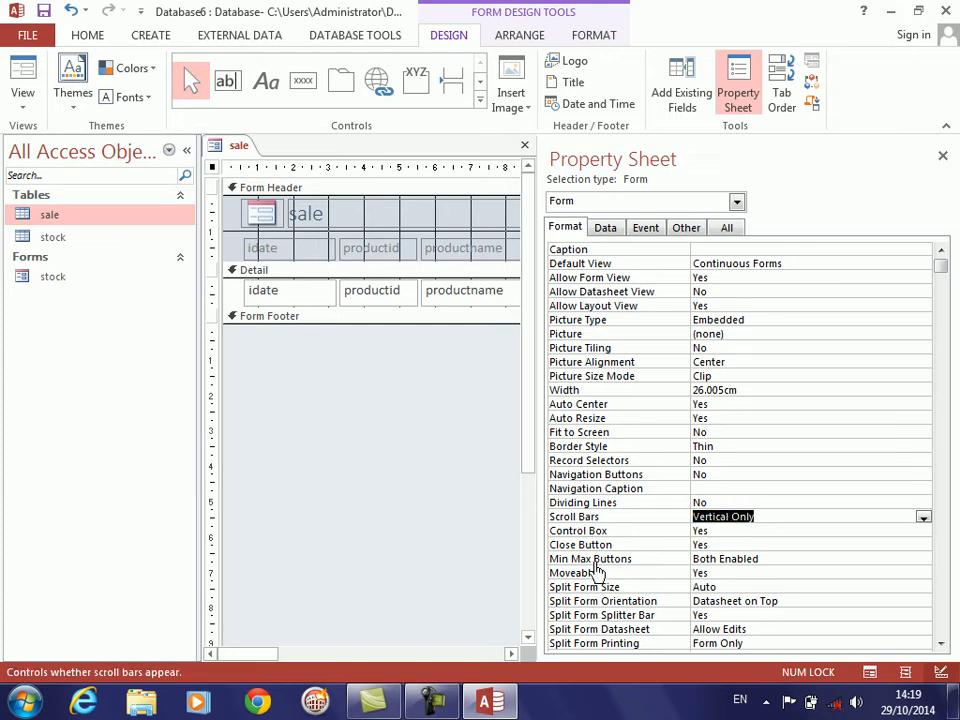
pyautogui.doubleClick(596, 562)
pyautogui.hotkey('ctrl', 's')
pyautogui.click(487, 284)
# - Open the sale form in Form view and enter a record with idate 01/01/2014 and productid 2
pyautogui.click(20, 75)
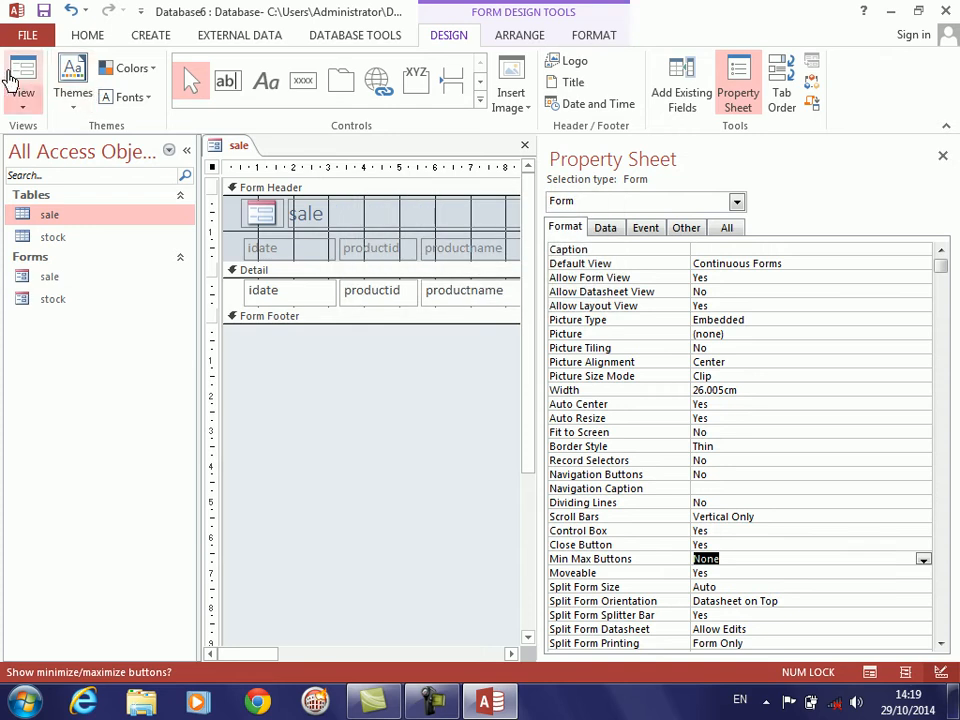
pyautogui.moveTo(381, 179); pyautogui.dragTo(335, 125)
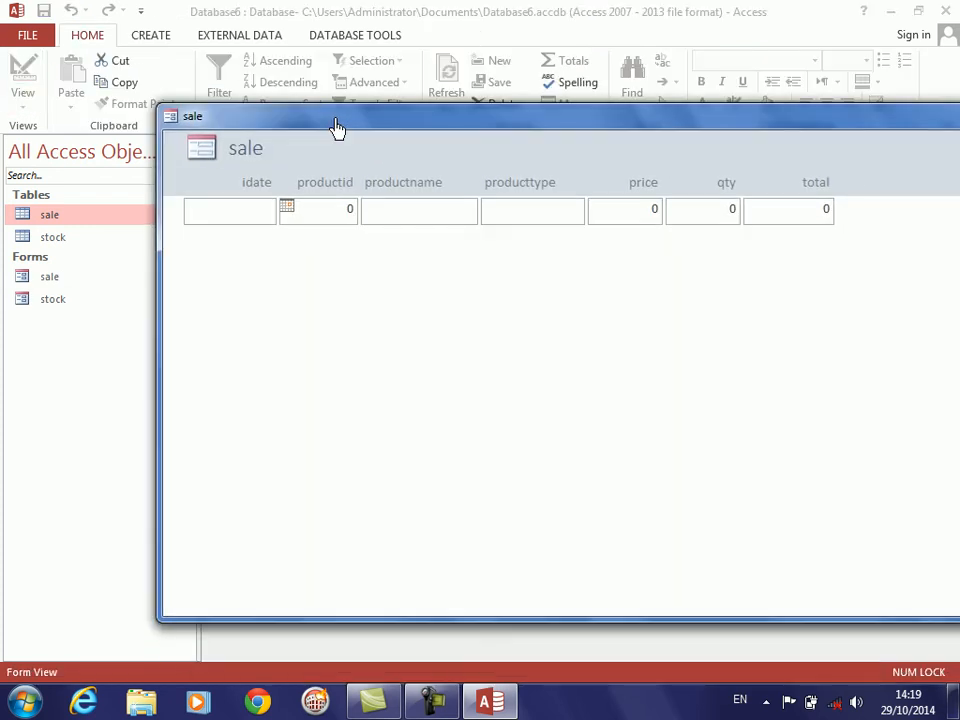
pyautogui.write('1/01/2014')
pyautogui.press('Tab')
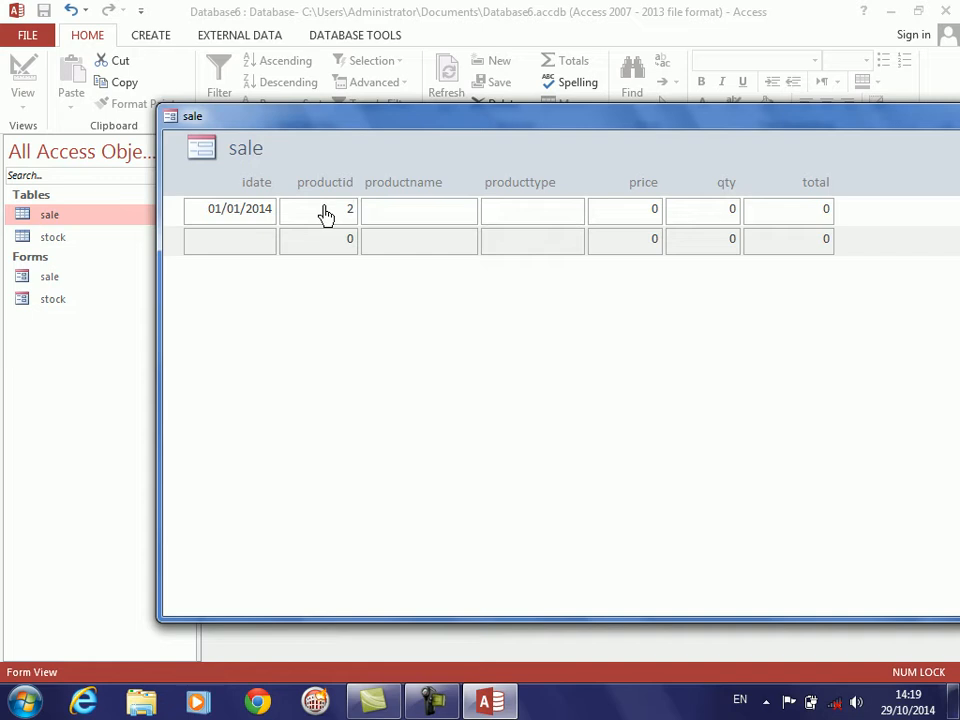
# - Return the sale form to Design view and change the productid text box to a combo box
pyautogui.rightClick(381, 317)
pyautogui.click(420, 373)
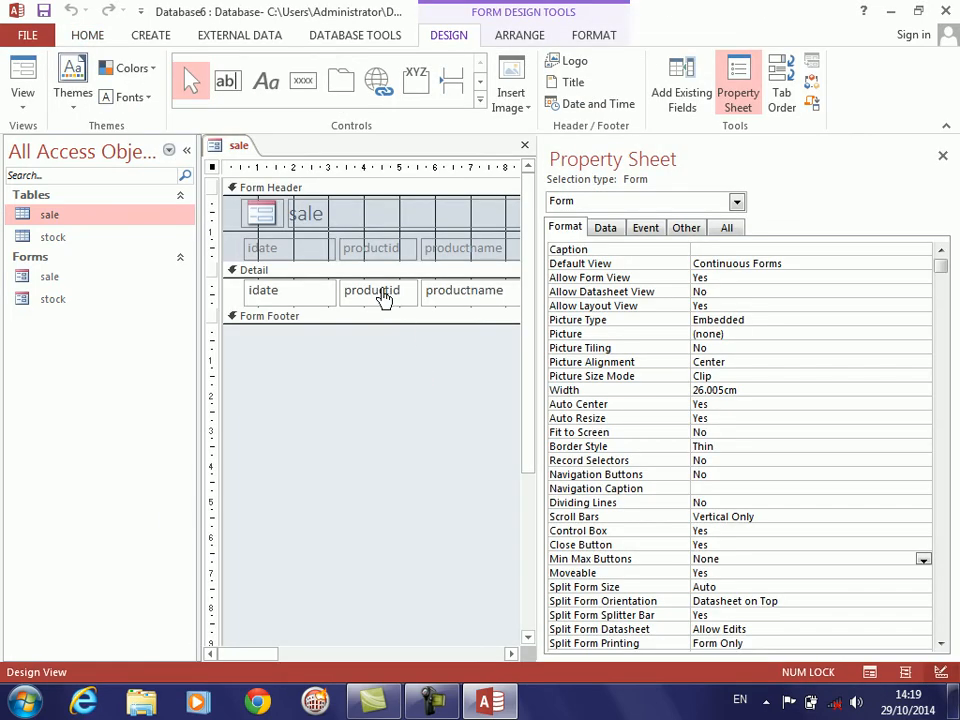
pyautogui.click(383, 298)
pyautogui.rightClick(384, 298)
pyautogui.moveTo(499, 148)
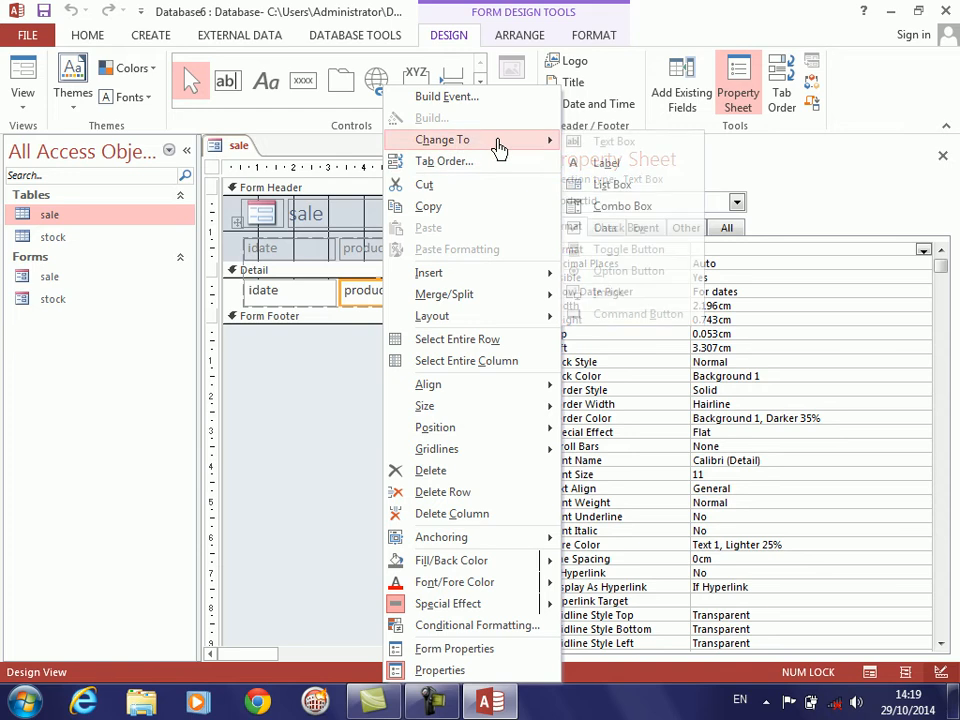
pyautogui.click(572, 207)
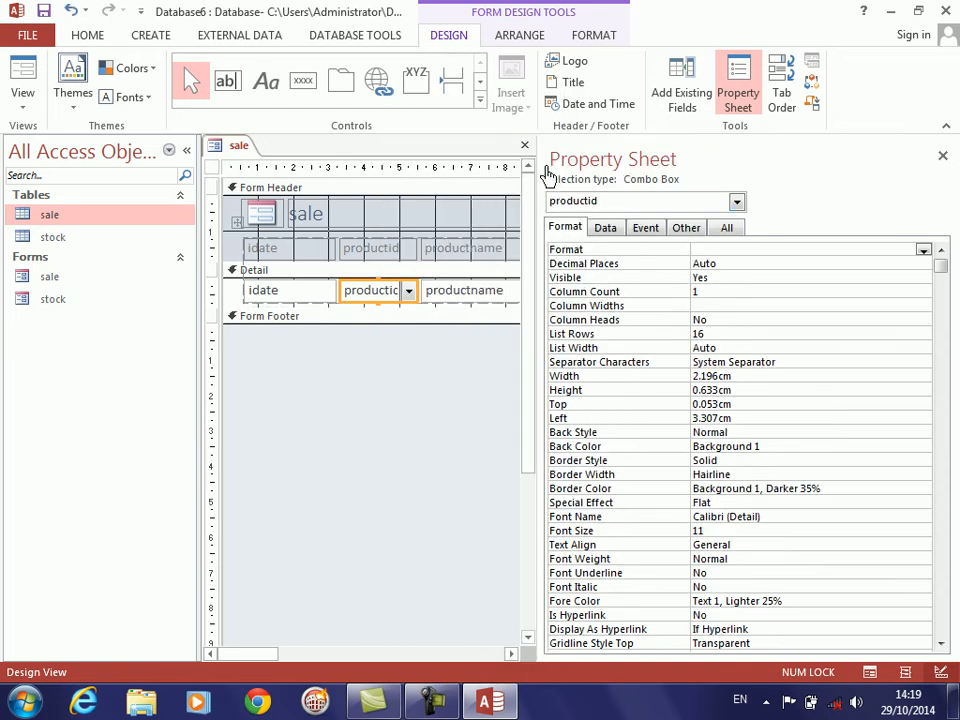
# - Set the productid combo box's Row Source to the stock table
pyautogui.click(607, 231)
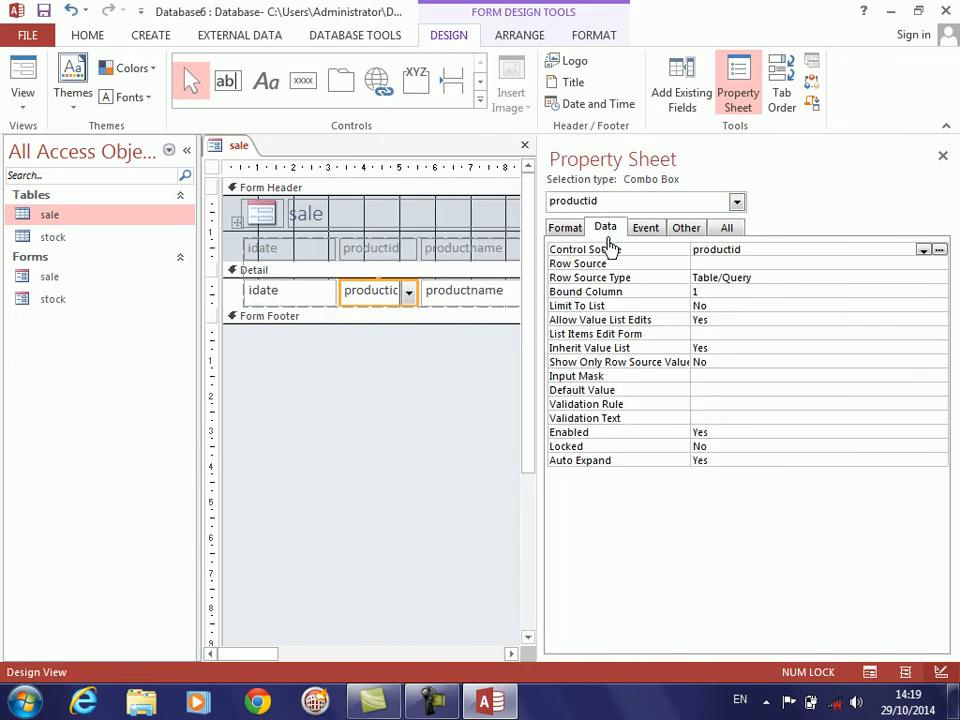
pyautogui.click(581, 265)
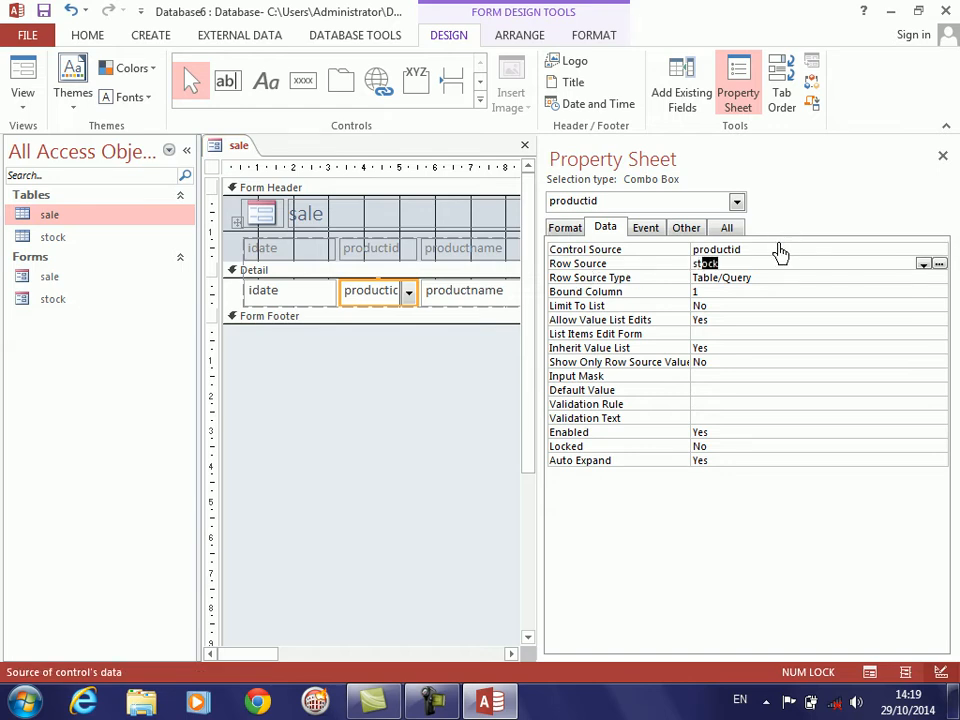
pyautogui.press('Return')
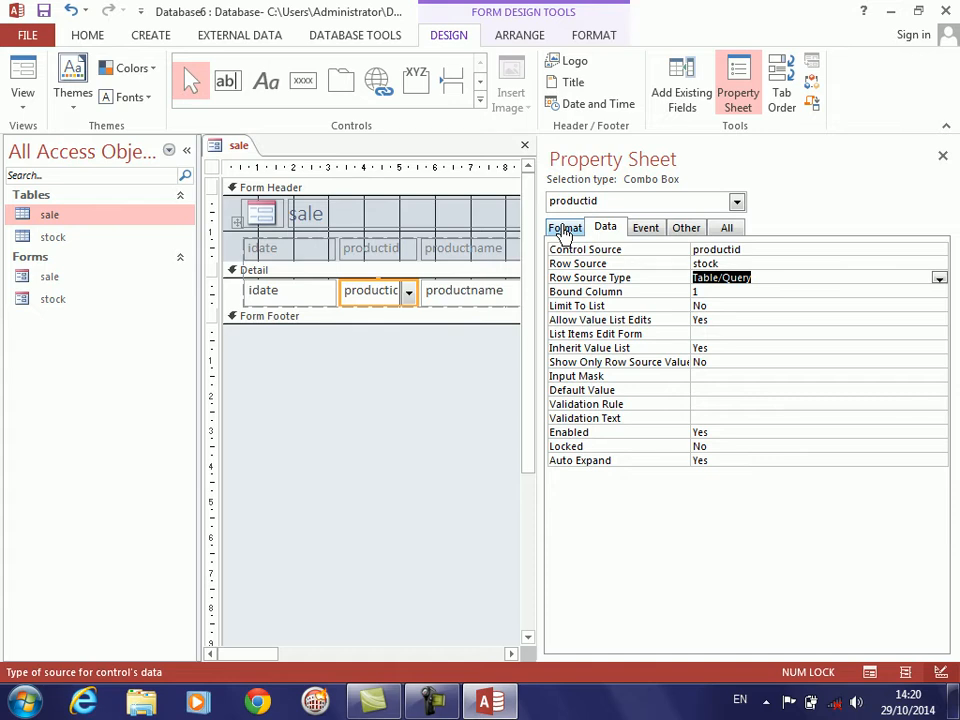
# - Set the productid combo box's Column Count to 3, Column Heads to Yes, List Rows to 20 and List Width to 3 cm
pyautogui.click(565, 230)
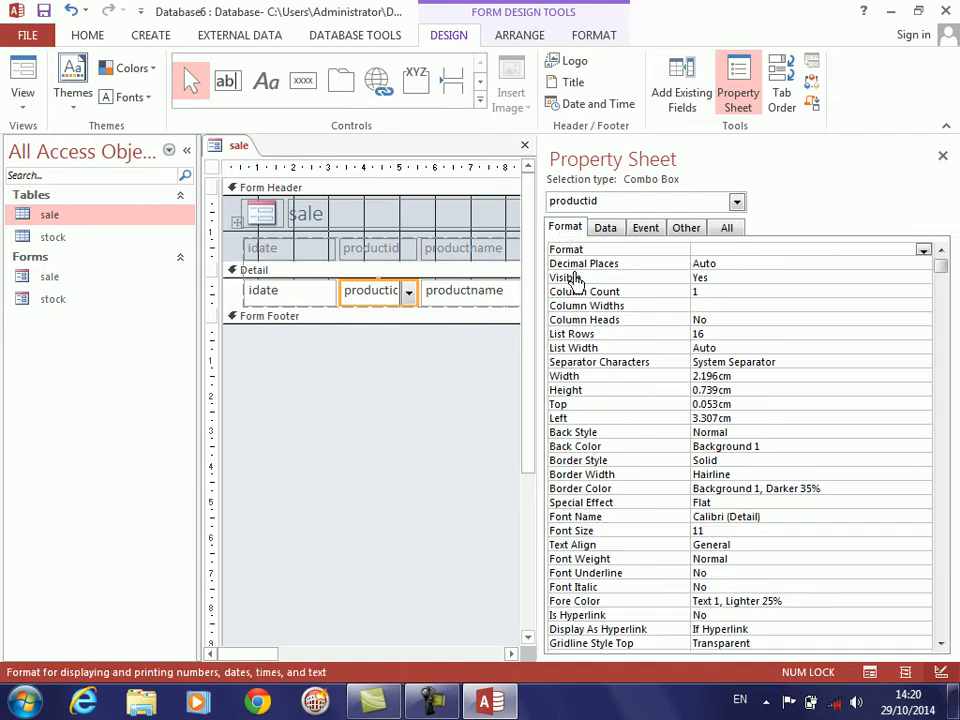
pyautogui.click(577, 295)
pyautogui.write('3')
pyautogui.press('Return')
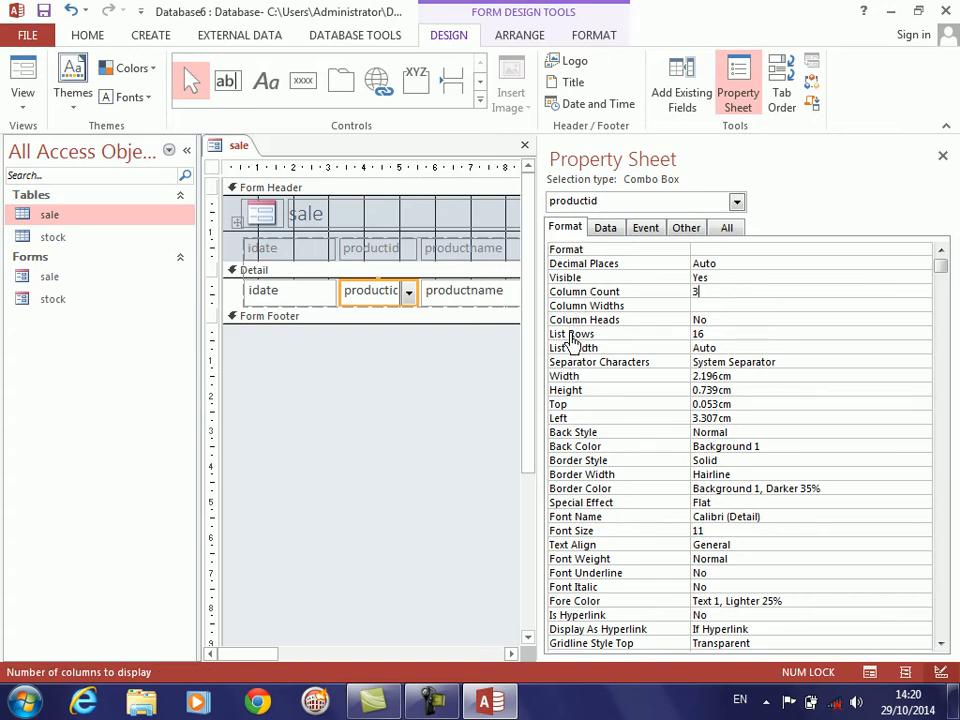
pyautogui.click(572, 340)
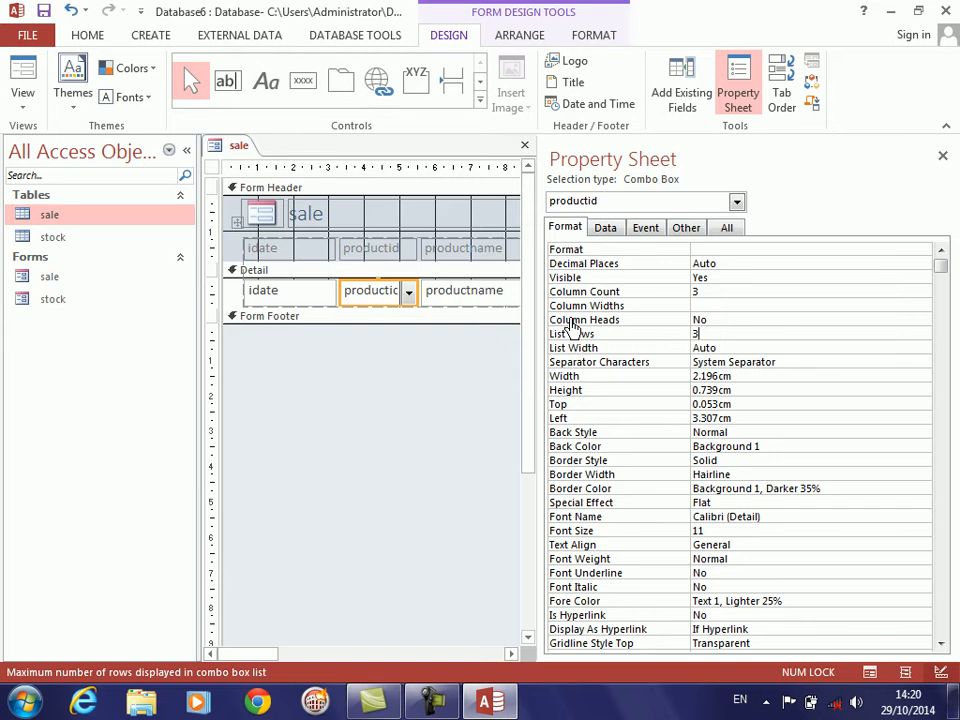
pyautogui.doubleClick(572, 321)
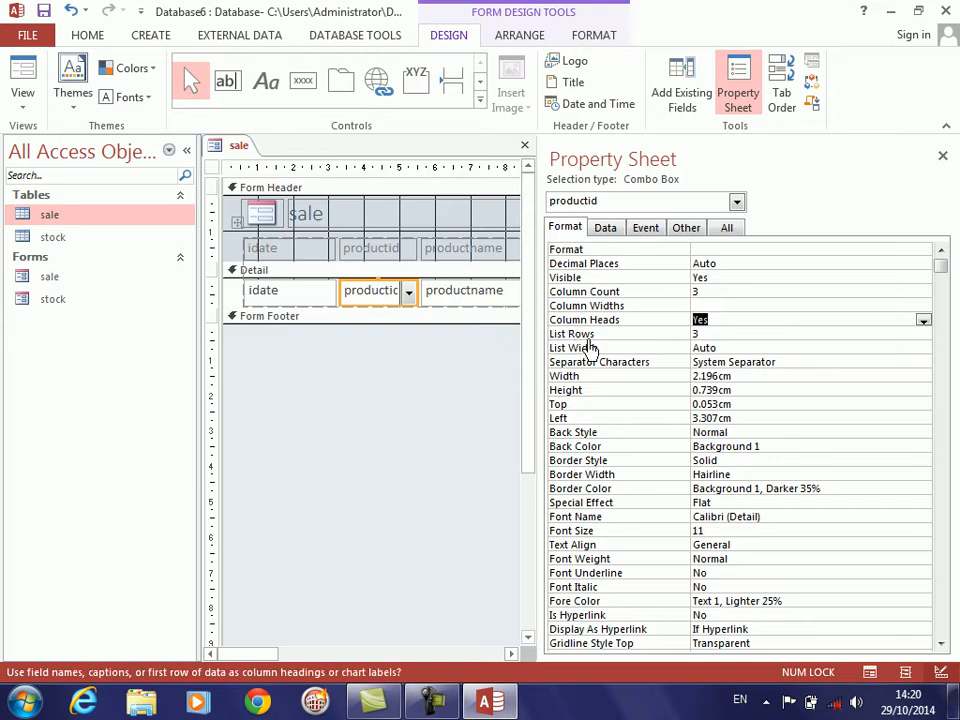
pyautogui.click(585, 340)
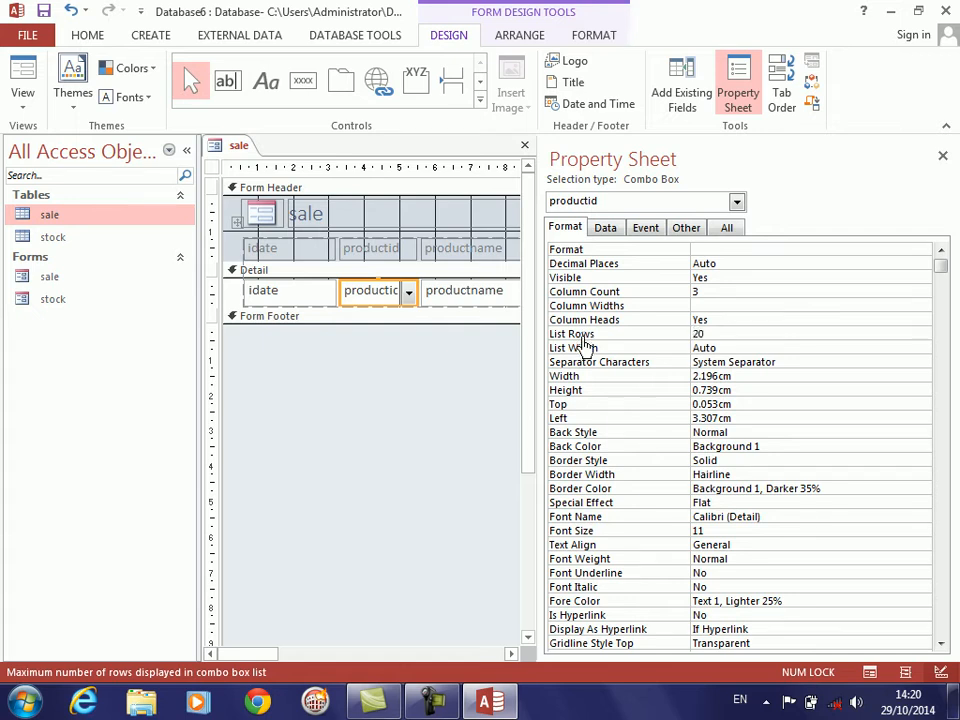
pyautogui.click(585, 350)
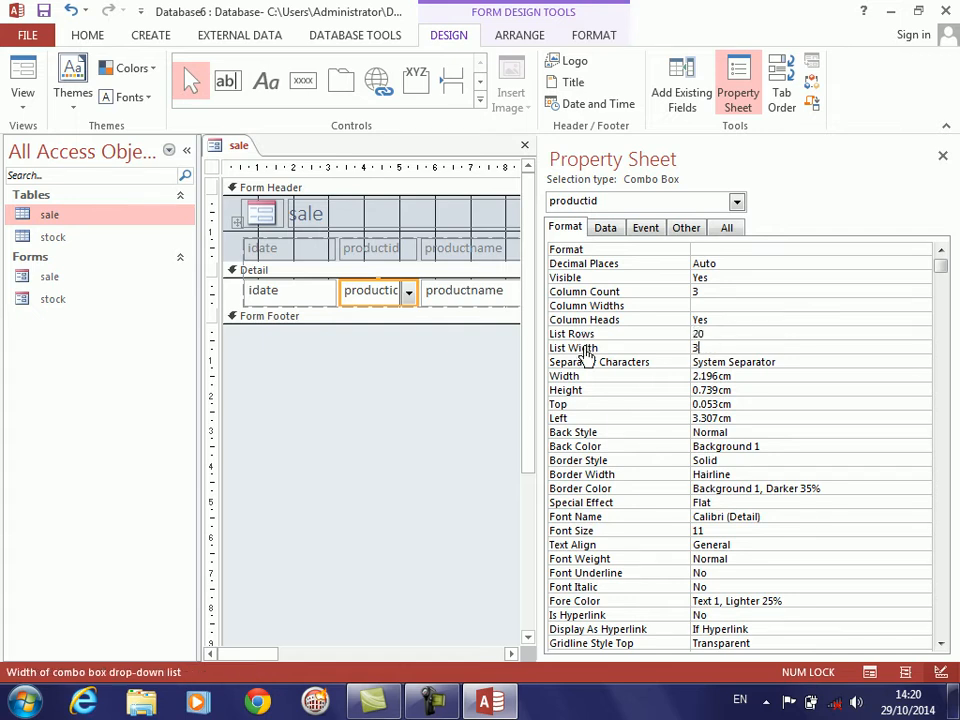
pyautogui.press('Return')
# - Open the sale form in Form view and examine the columns of the productid combo box's drop-down list
pyautogui.click(22, 75)
pyautogui.click(394, 268)
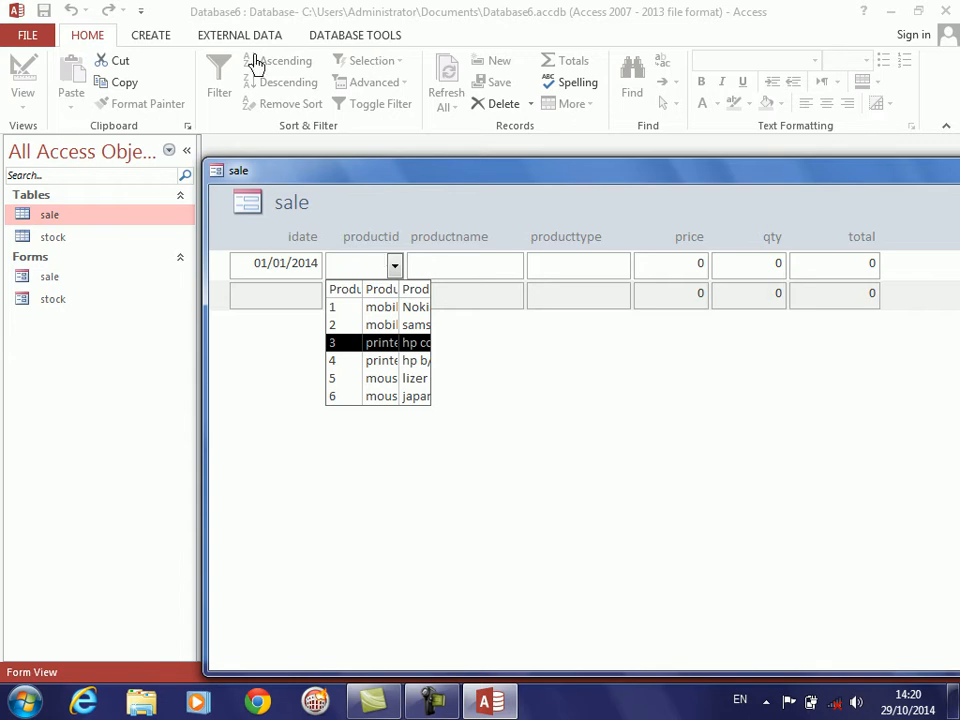
pyautogui.rightClick(417, 213)
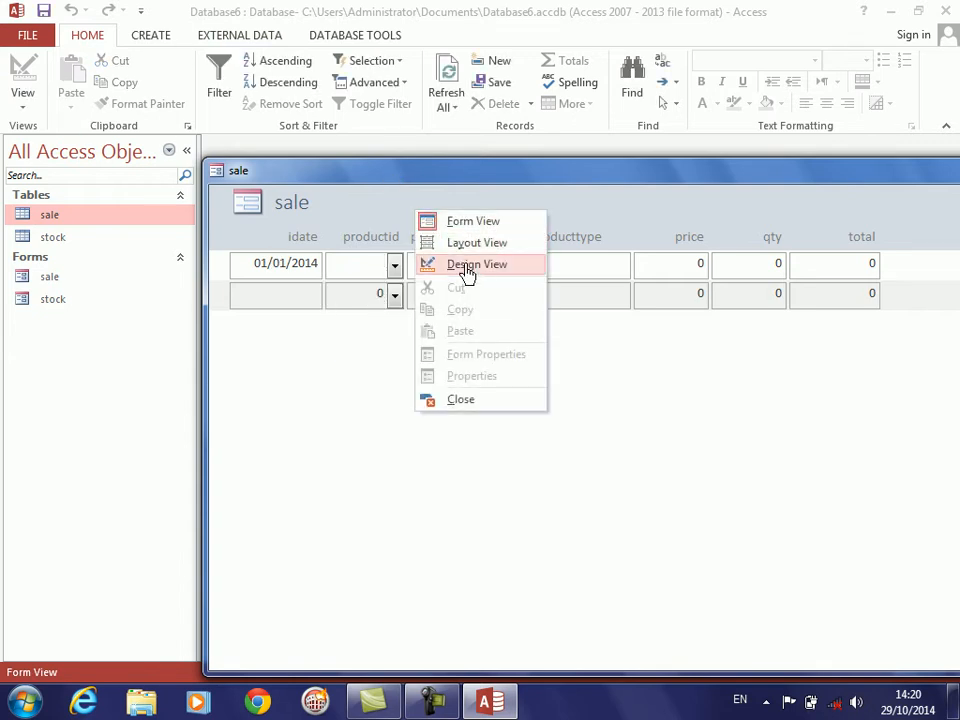
pyautogui.click(394, 268)
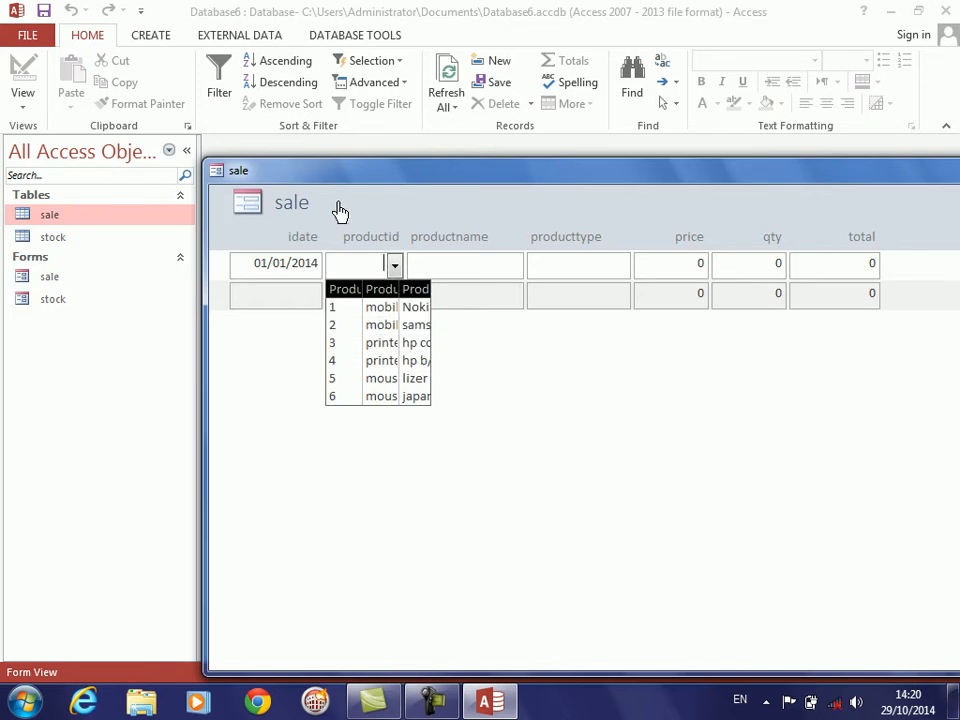
pyautogui.moveTo(357, 180); pyautogui.dragTo(325, 148)
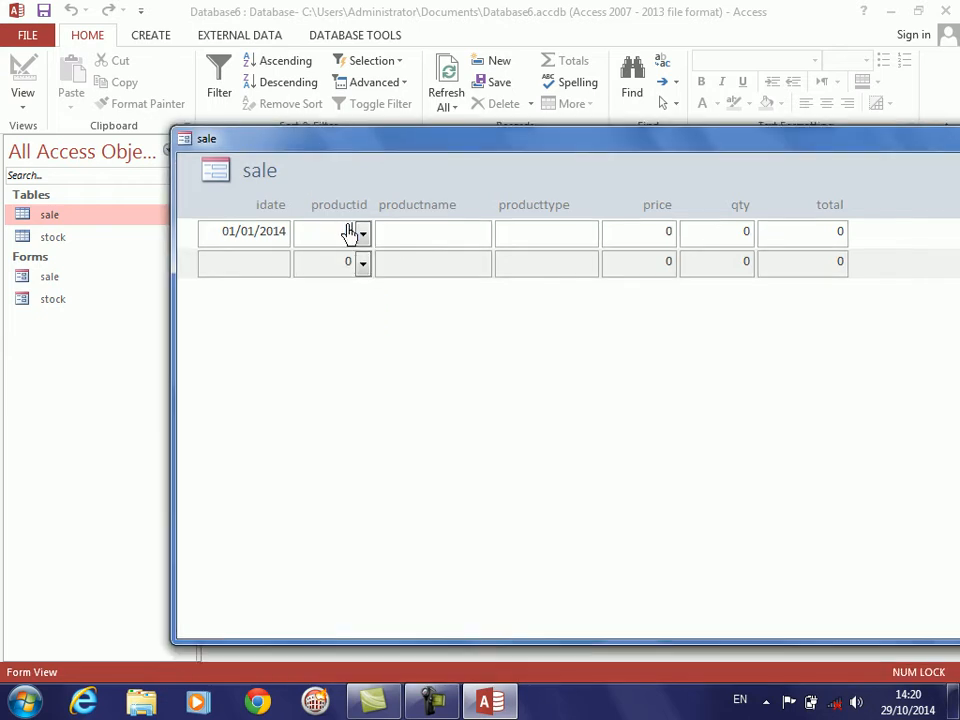
pyautogui.click(362, 235)
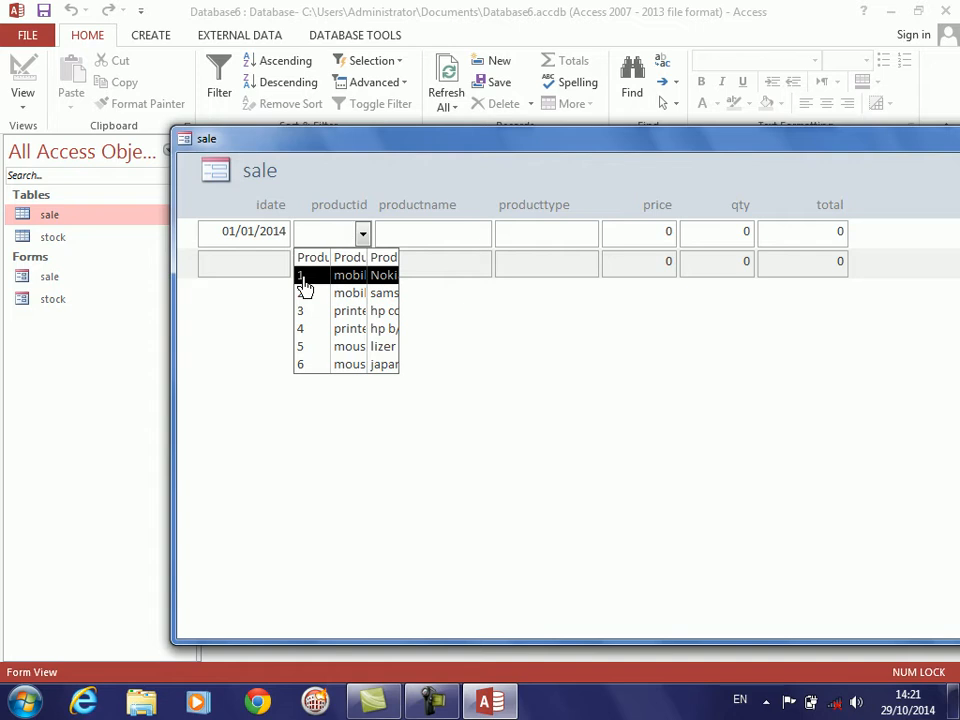
# - Return the sale form to Design view and set Locked to Yes for the productname and producttype text boxes
pyautogui.rightClick(521, 399)
pyautogui.click(555, 448)
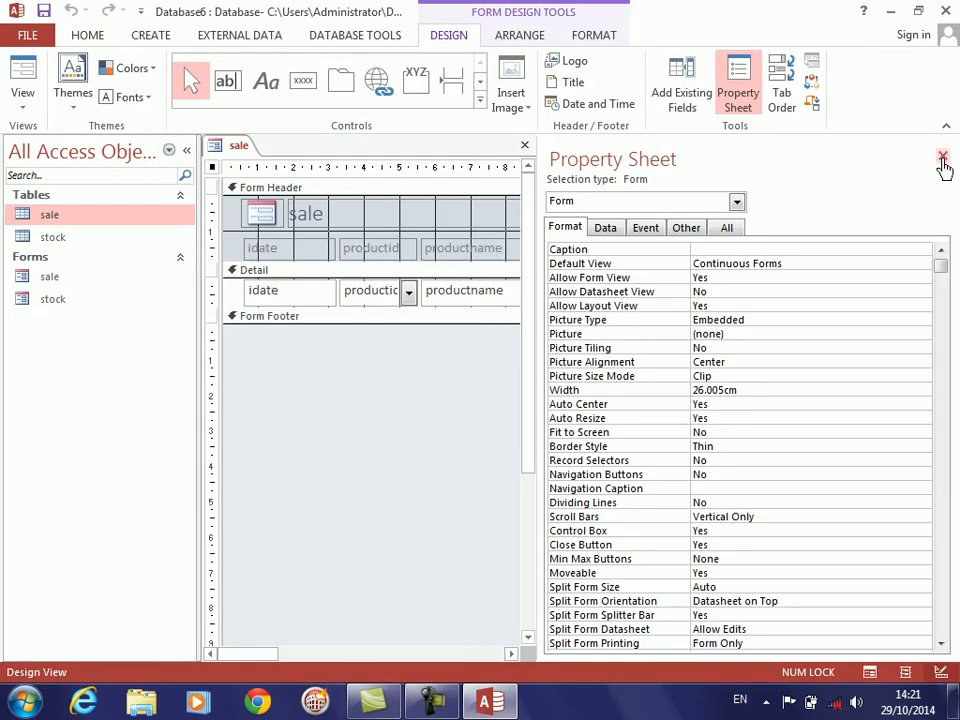
pyautogui.click(942, 157)
pyautogui.click(498, 297)
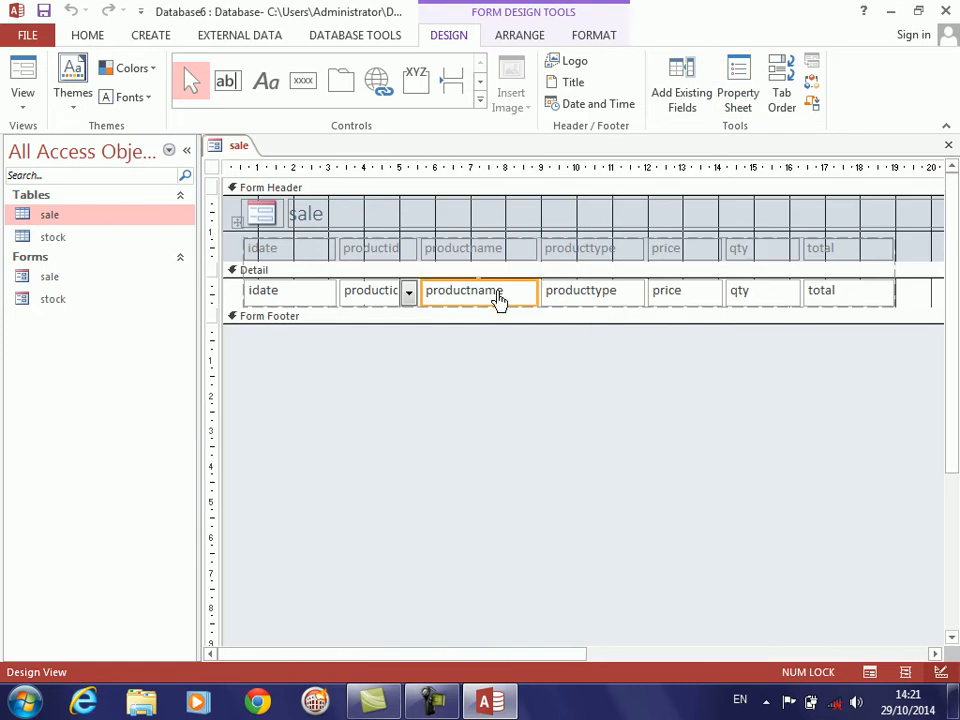
pyautogui.keyDown('shift'); pyautogui.click(574, 302); pyautogui.keyUp('shift')
pyautogui.rightClick(574, 318)
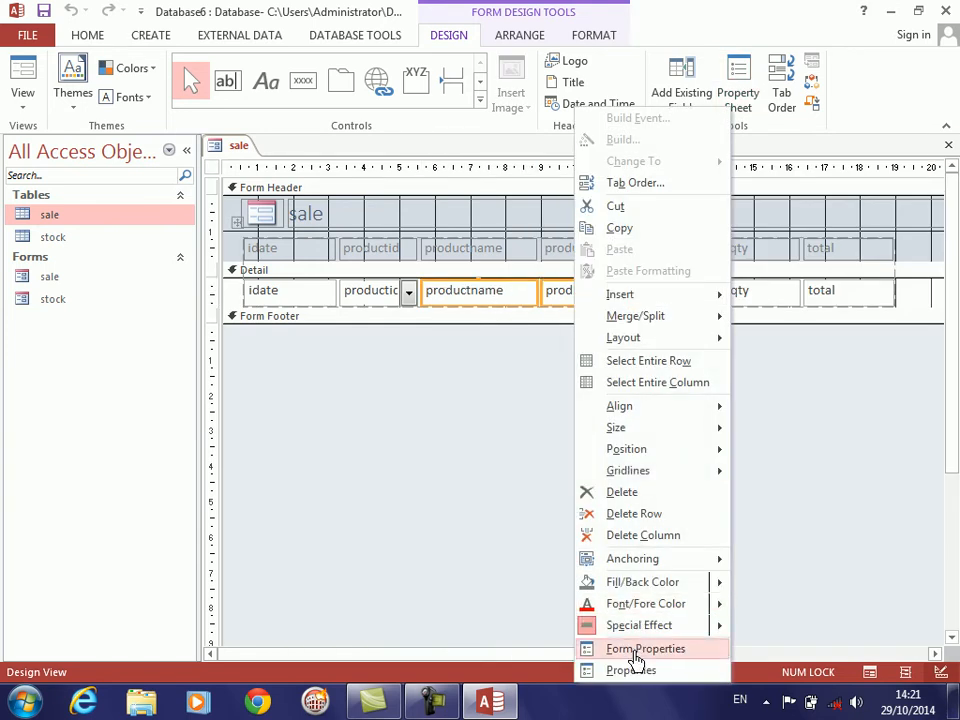
pyautogui.click(633, 672)
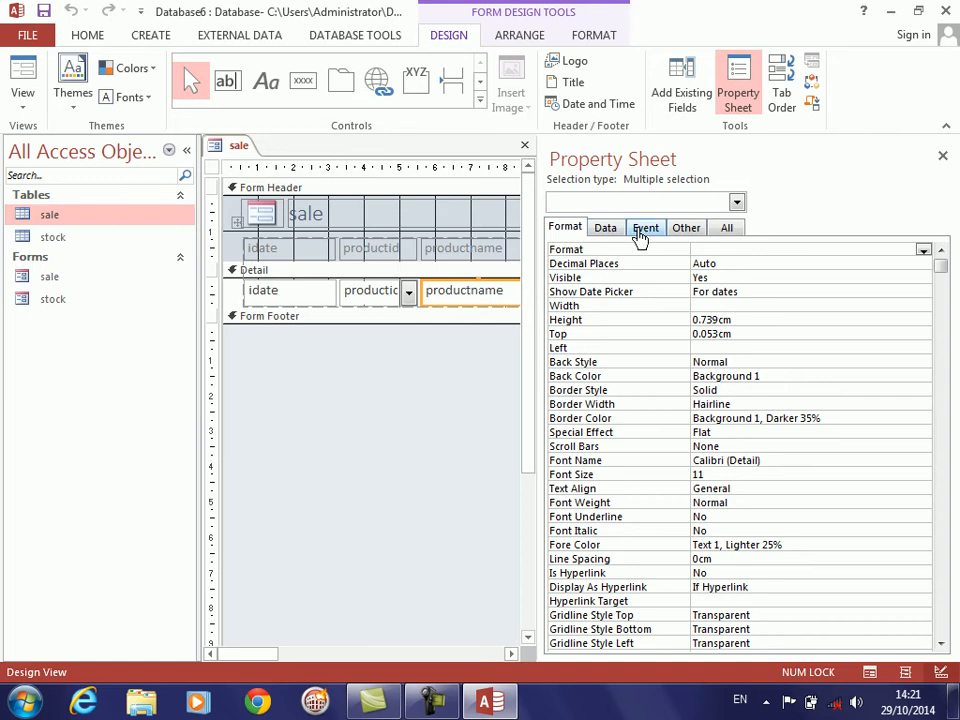
pyautogui.click(600, 231)
pyautogui.click(565, 229)
pyautogui.click(605, 230)
pyautogui.click(566, 363)
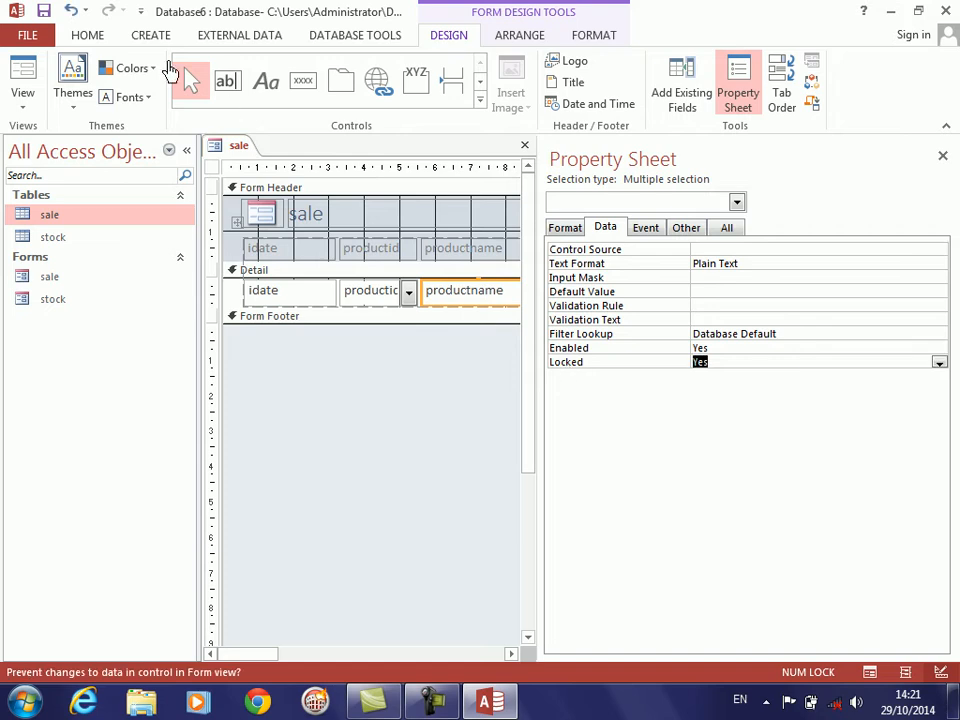
# - Create an On Click event procedure for the productid combo box and open its code
pyautogui.click(372, 392)
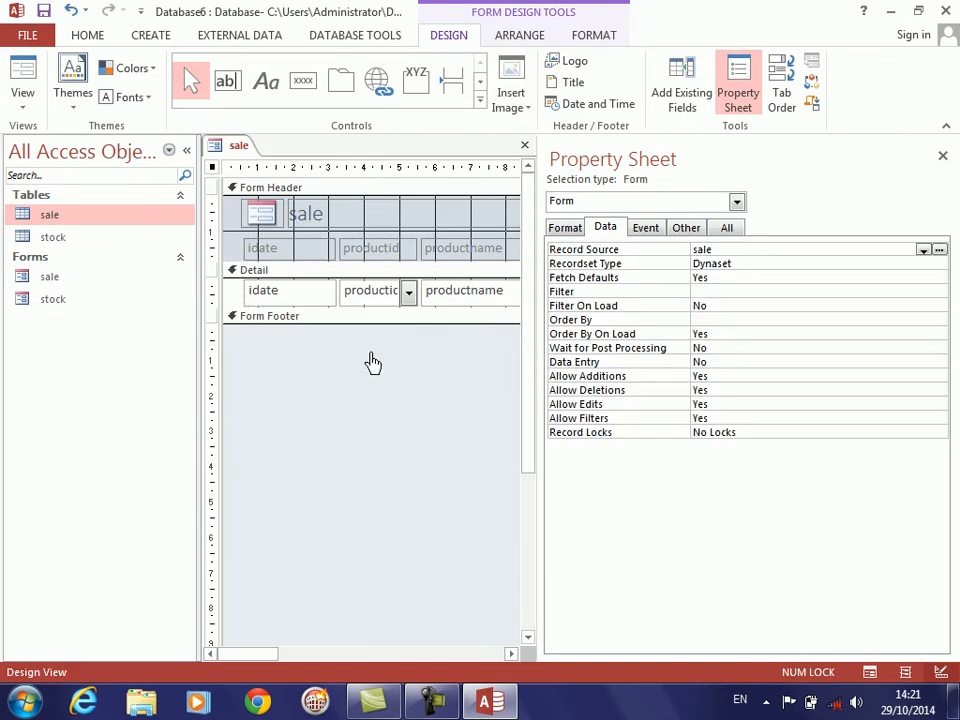
pyautogui.click(376, 292)
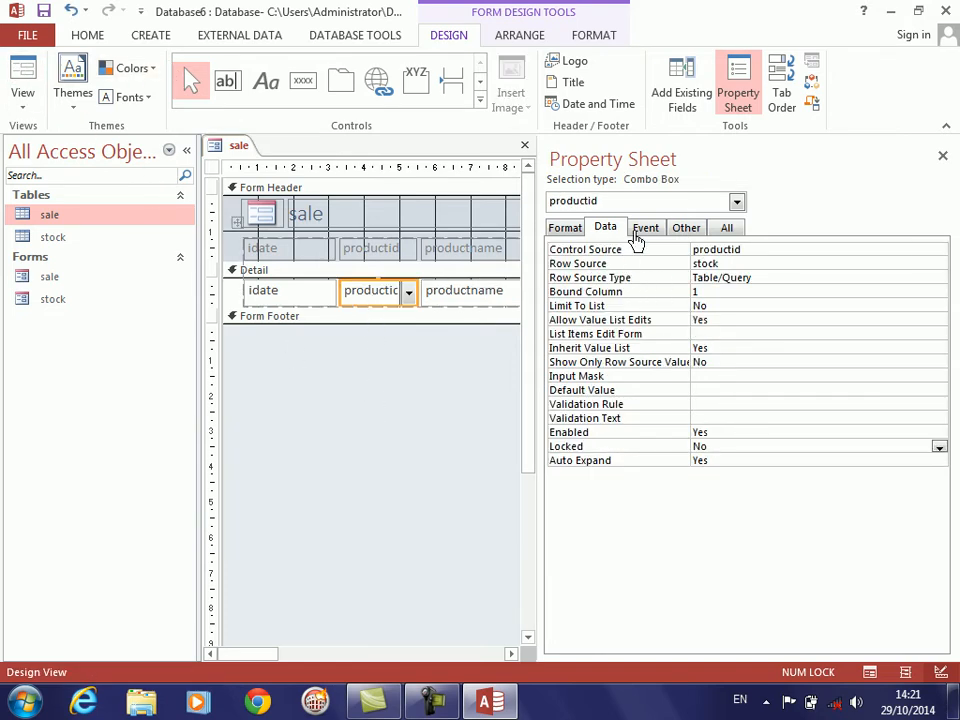
pyautogui.click(645, 228)
pyautogui.doubleClick(600, 251)
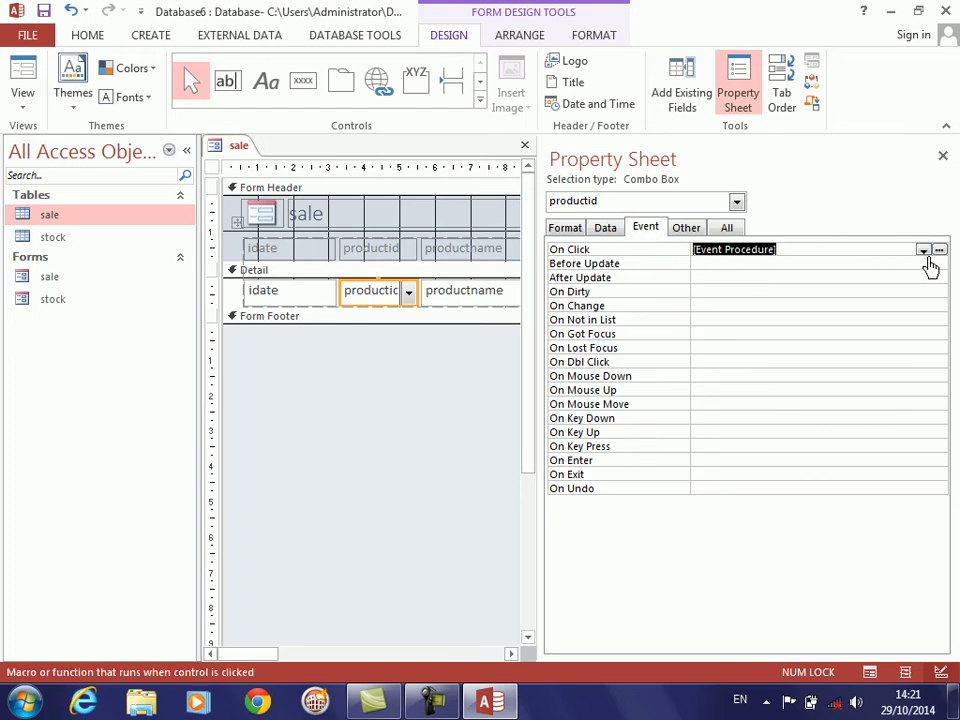
pyautogui.click(939, 250)
# - In productid_Click, add the line Me.productname = Me.productid.Column(1)
pyautogui.write('p')
pyautogui.press('BackSpace')
pyautogui.write('me.pro')
pyautogui.write('u')
pyautogui.press('BackSpace')
pyautogui.press('BackSpace')
pyautogui.write('odu')
pyautogui.press('Down')
pyautogui.press('Tab')
pyautogui.write('=me.prod.co')
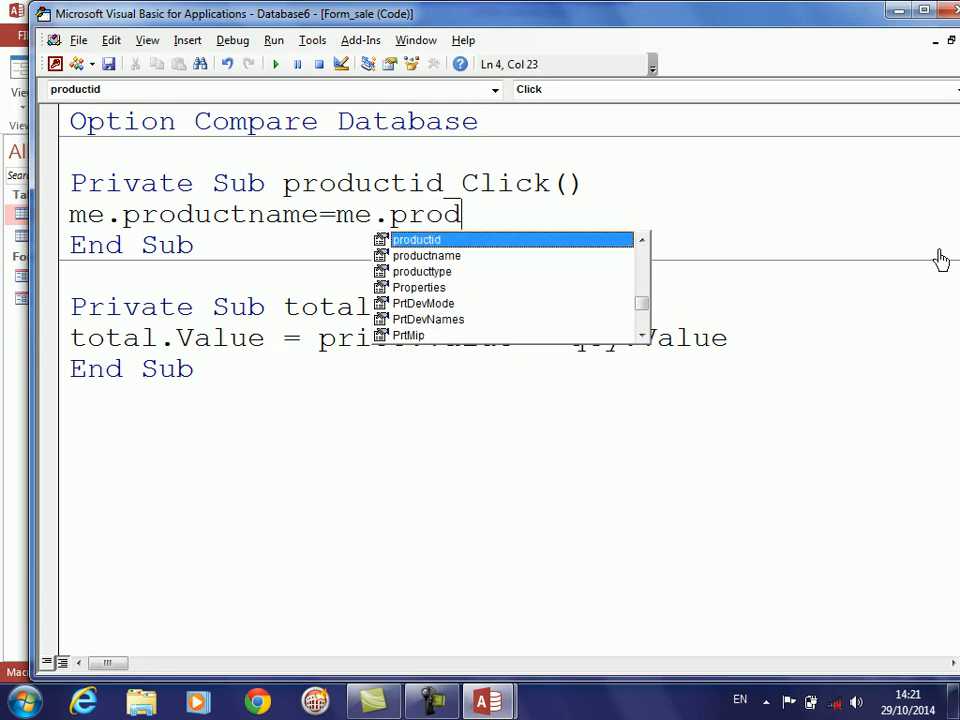
pyautogui.press('Tab')
pyautogui.write('(10')
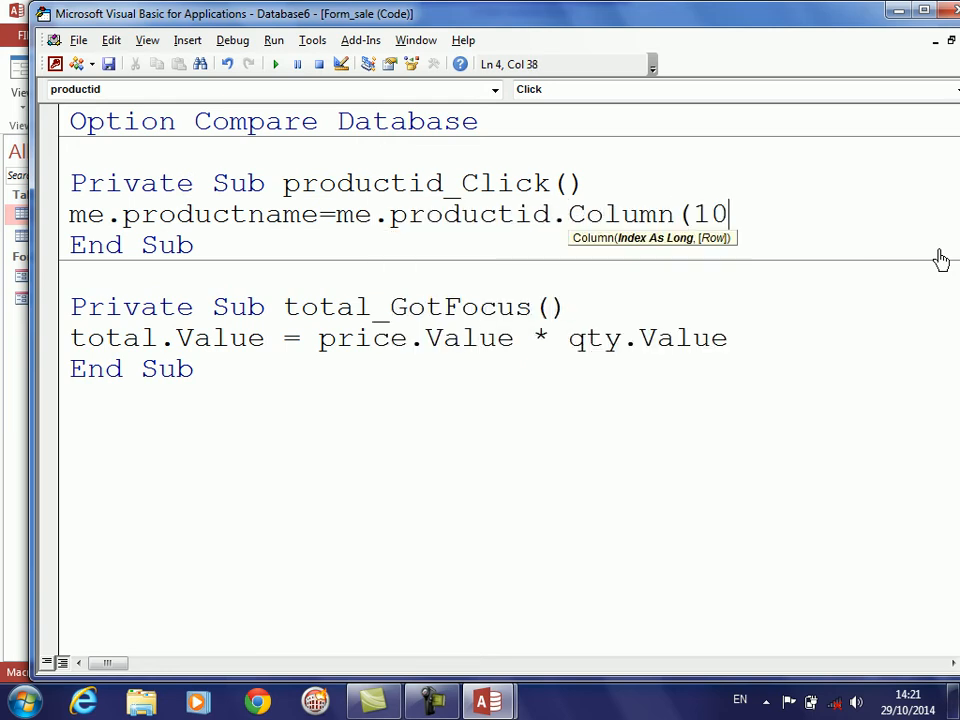
pyautogui.press('BackSpace')
pyautogui.write(')')
pyautogui.press('Return')
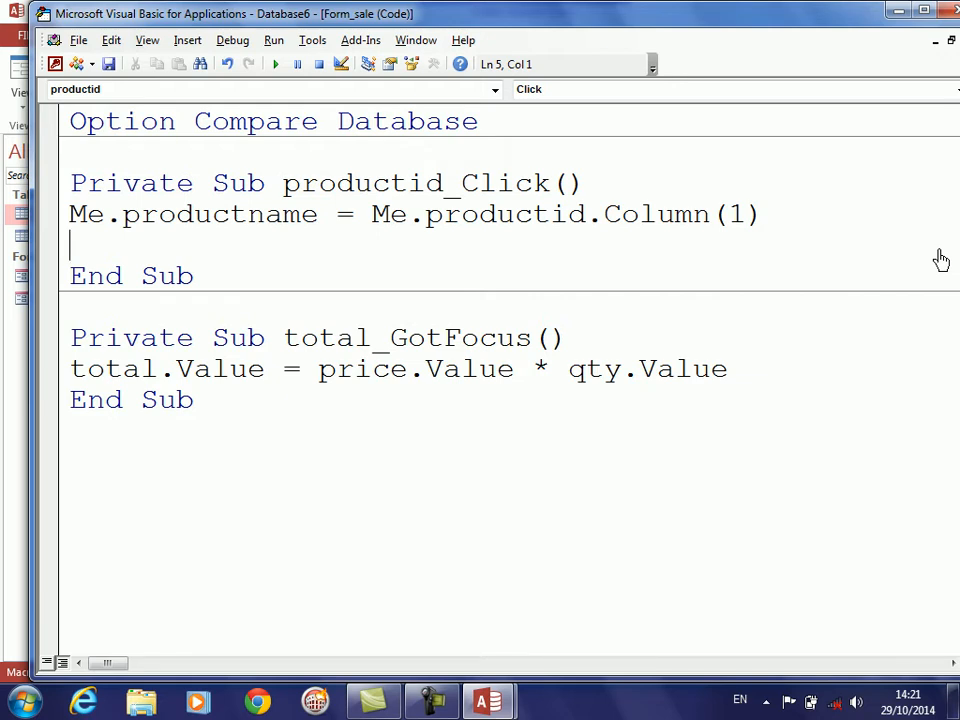
# - Add the line Me.producttype = Me.productid.Column(2) to productid_Click and close the code editor
pyautogui.write('me.produ')
pyautogui.press('Down')
pyautogui.press('Down')
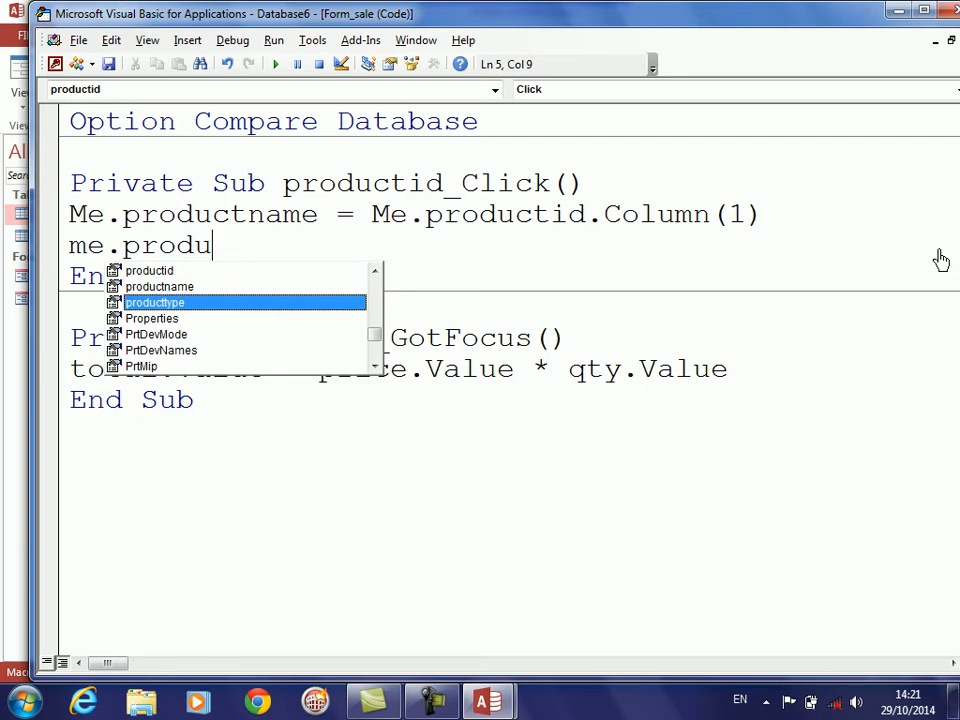
pyautogui.write('.')
pyautogui.press('BackSpace')
pyautogui.write('=me.')
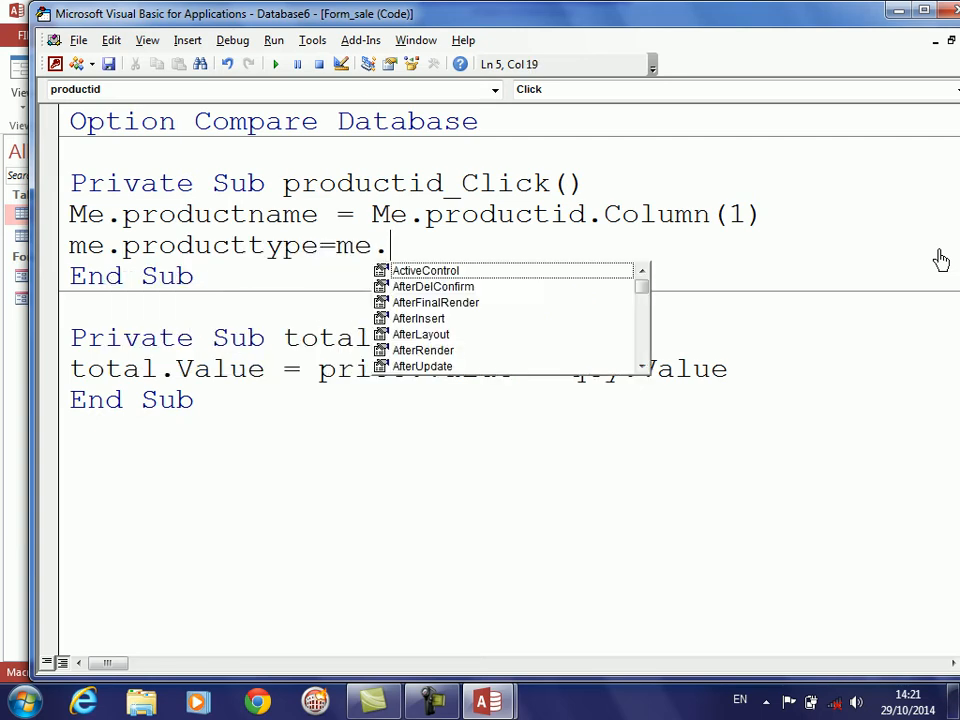
pyautogui.write('productid.Column(2)')
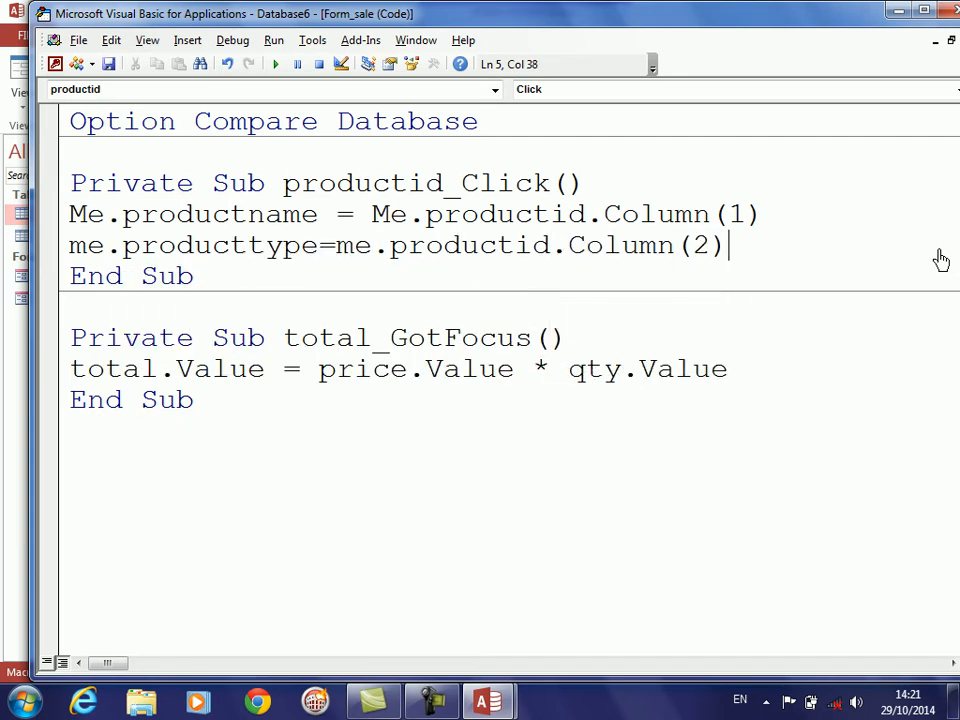
pyautogui.press('Down')
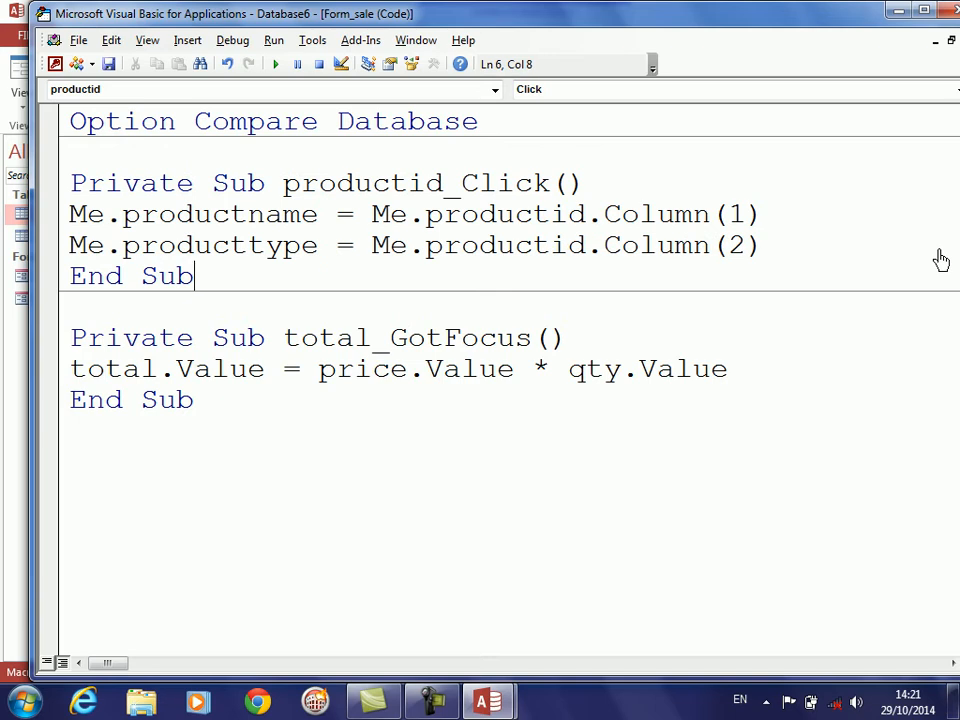
pyautogui.hotkey('alt', 'F4')
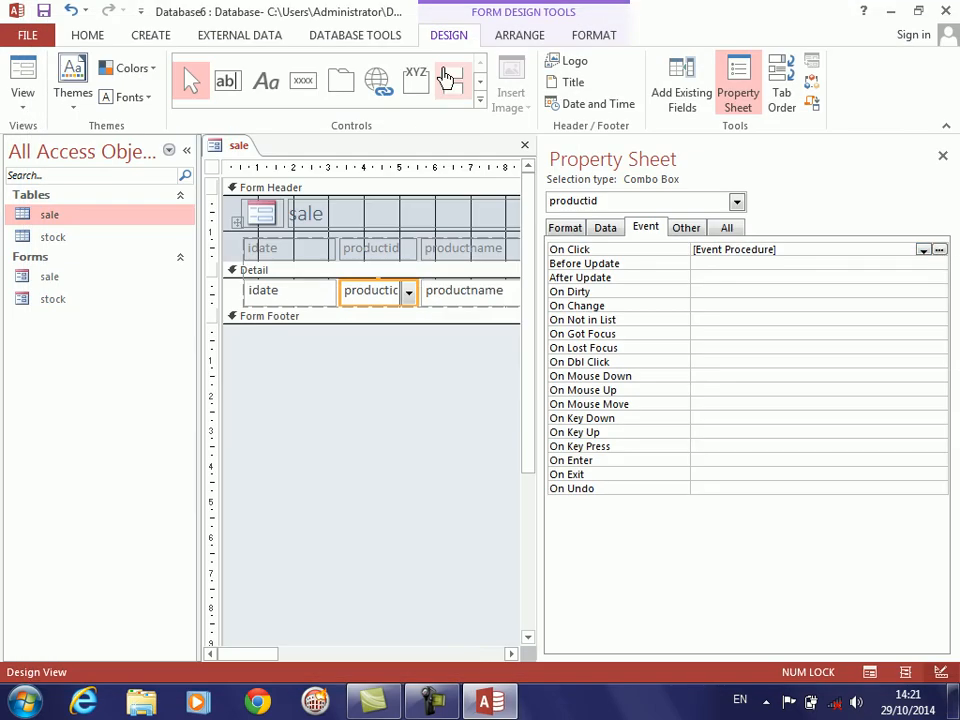
# - Test the sale form in Form view by choosing productid 5 and then 2 for the 01/01/2014 record
pyautogui.click(22, 72)
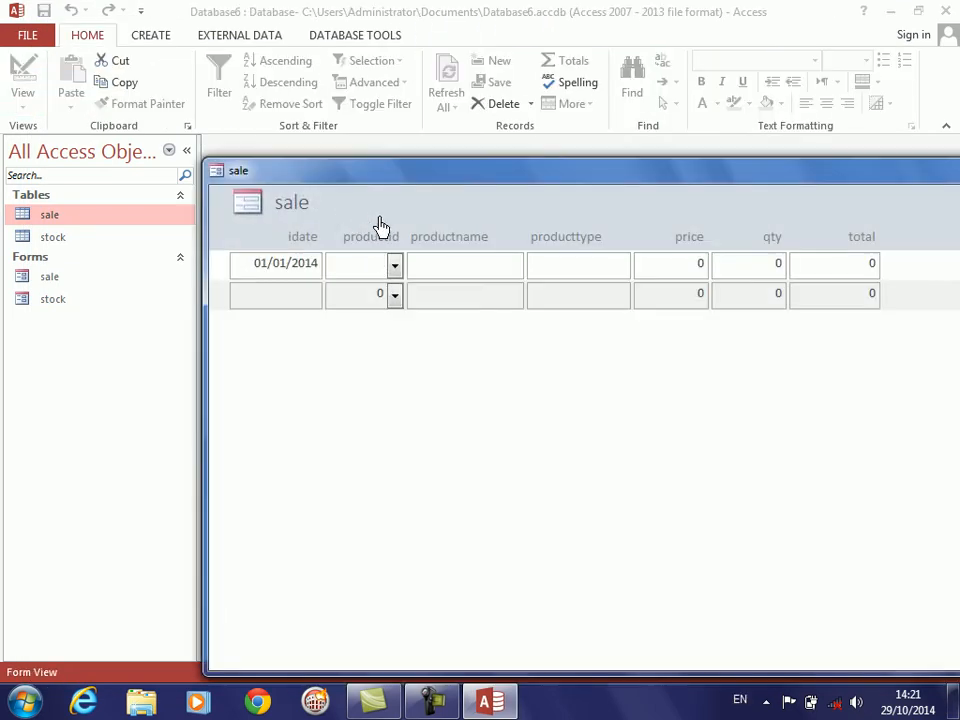
pyautogui.moveTo(368, 180); pyautogui.dragTo(270, 102)
pyautogui.click(301, 190)
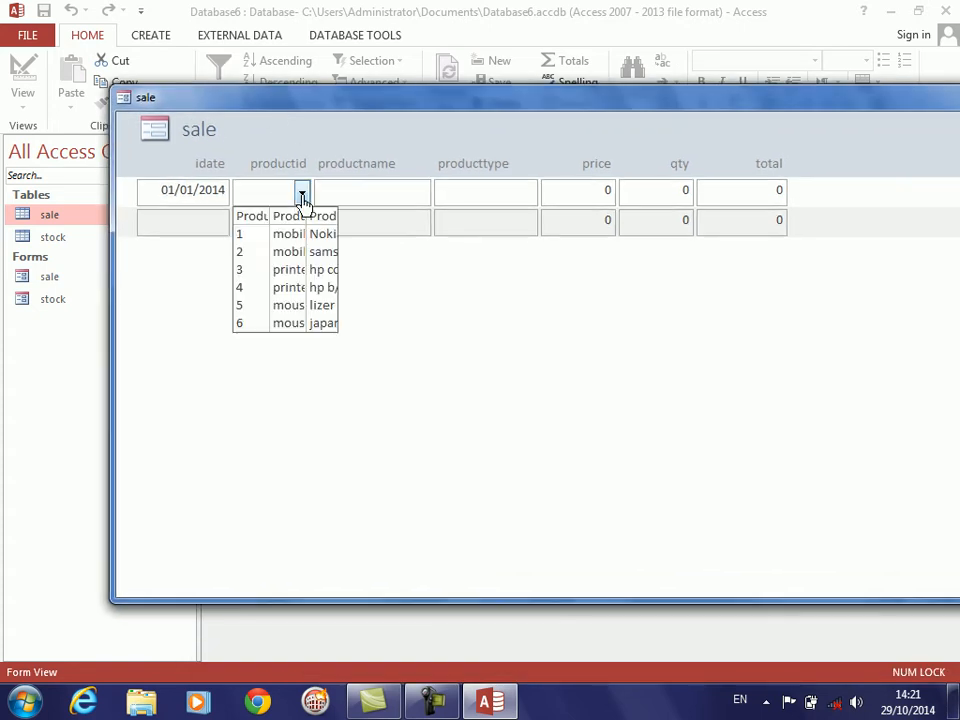
pyautogui.click(263, 305)
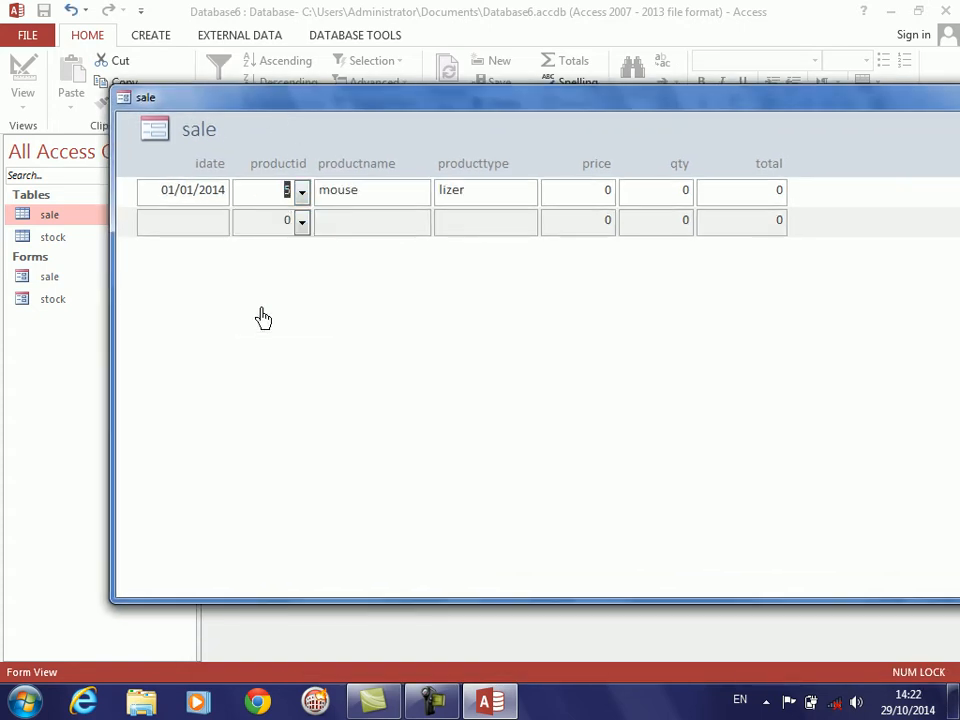
pyautogui.click(347, 200)
pyautogui.click(463, 197)
pyautogui.click(301, 192)
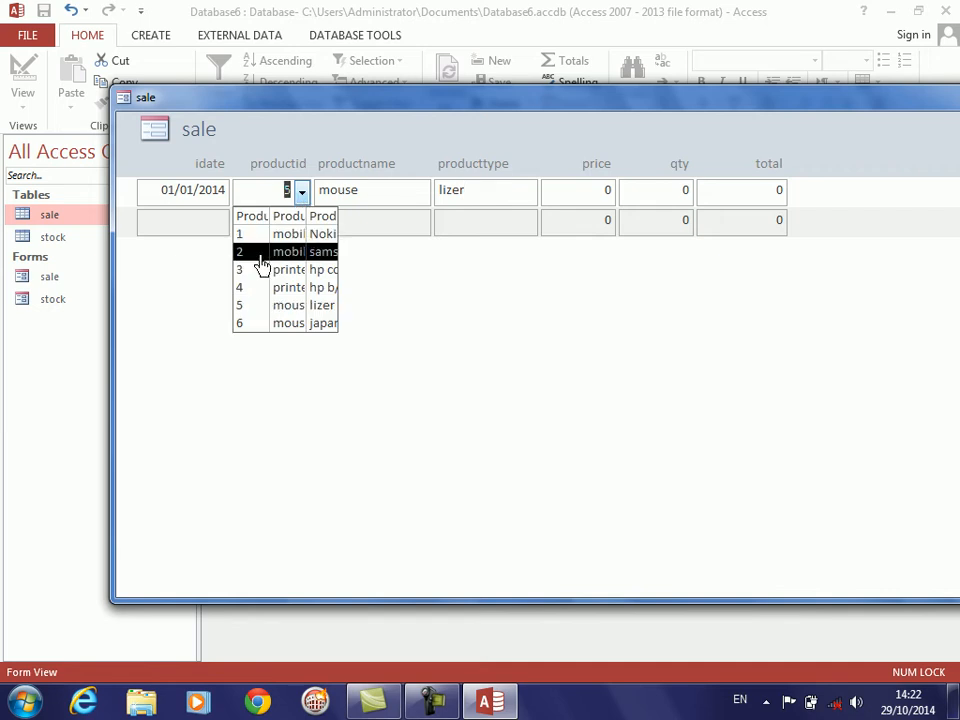
pyautogui.click(263, 265)
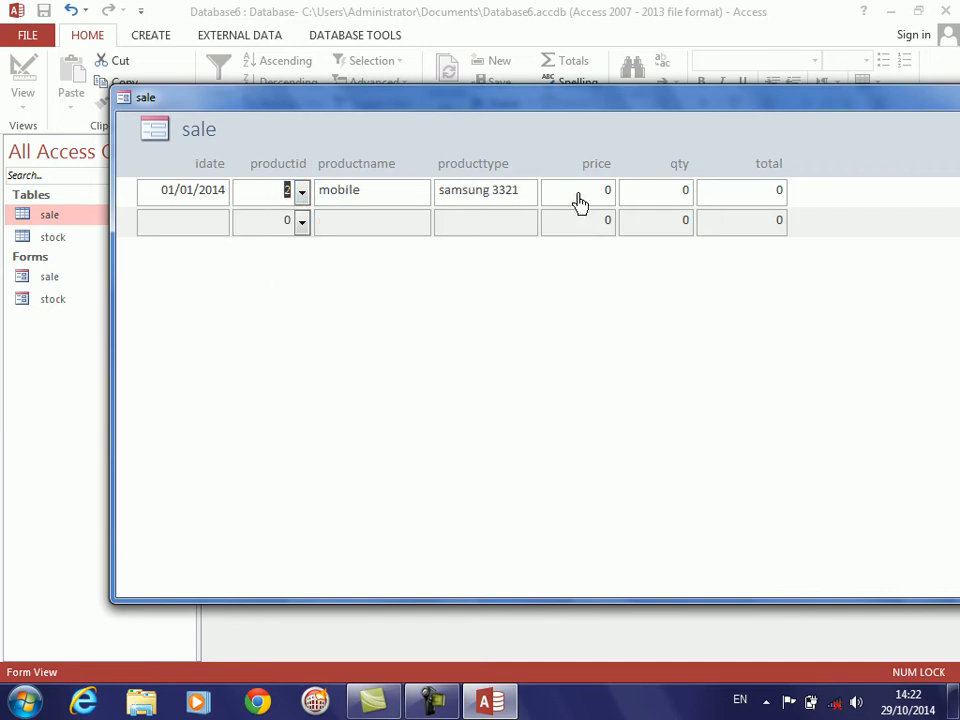
# - Return the sale form to Design view and add the line price.SetFocus at the end of productid_Click
pyautogui.rightClick(593, 323)
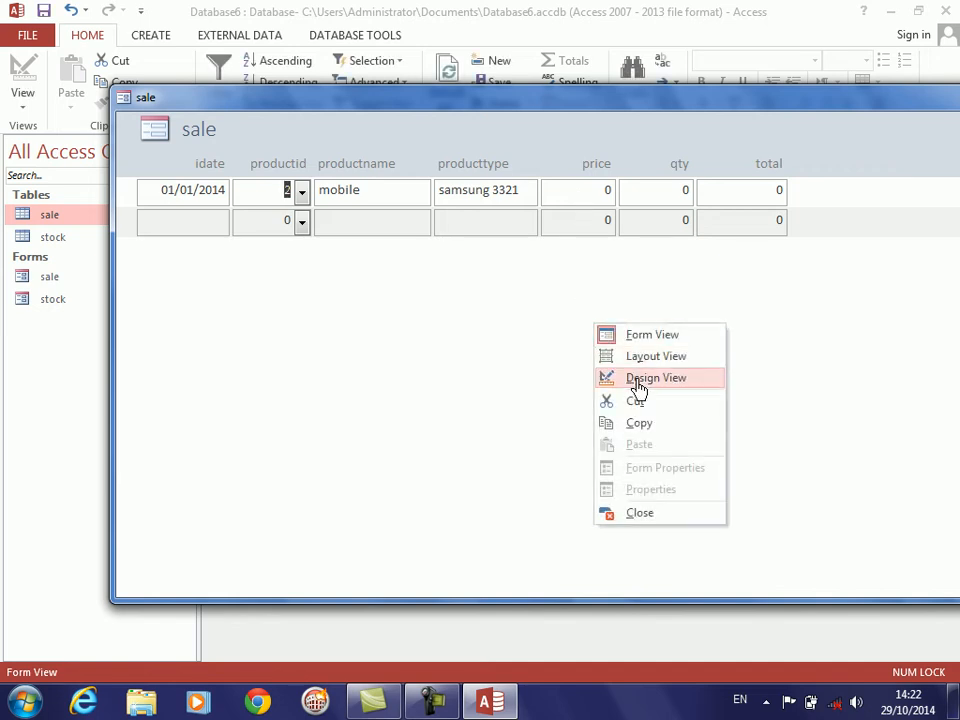
pyautogui.click(636, 380)
pyautogui.click(386, 296)
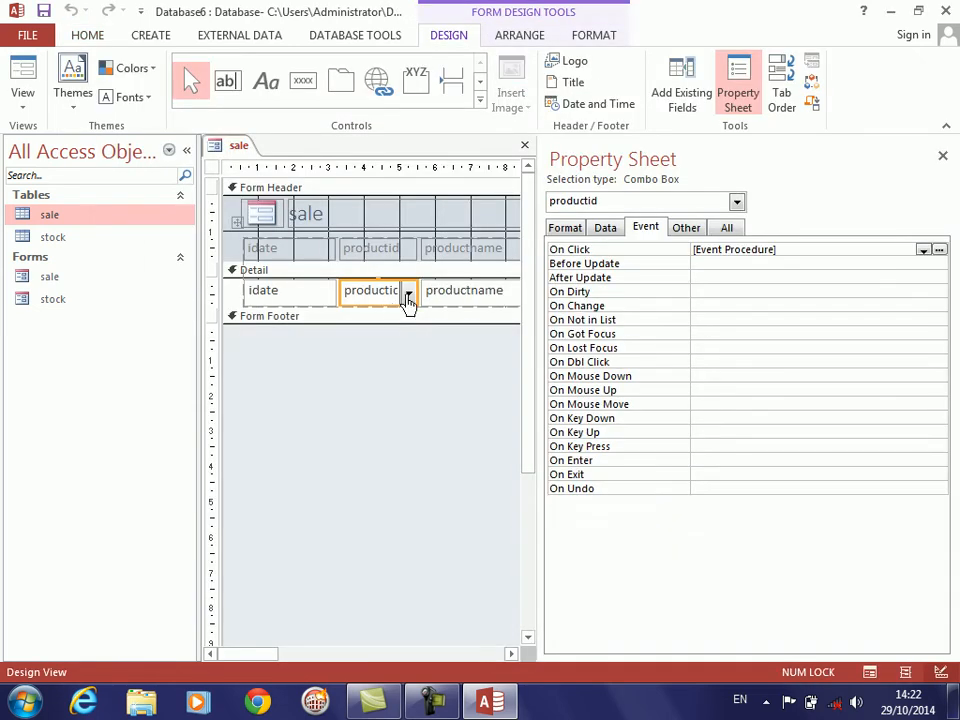
pyautogui.click(598, 256)
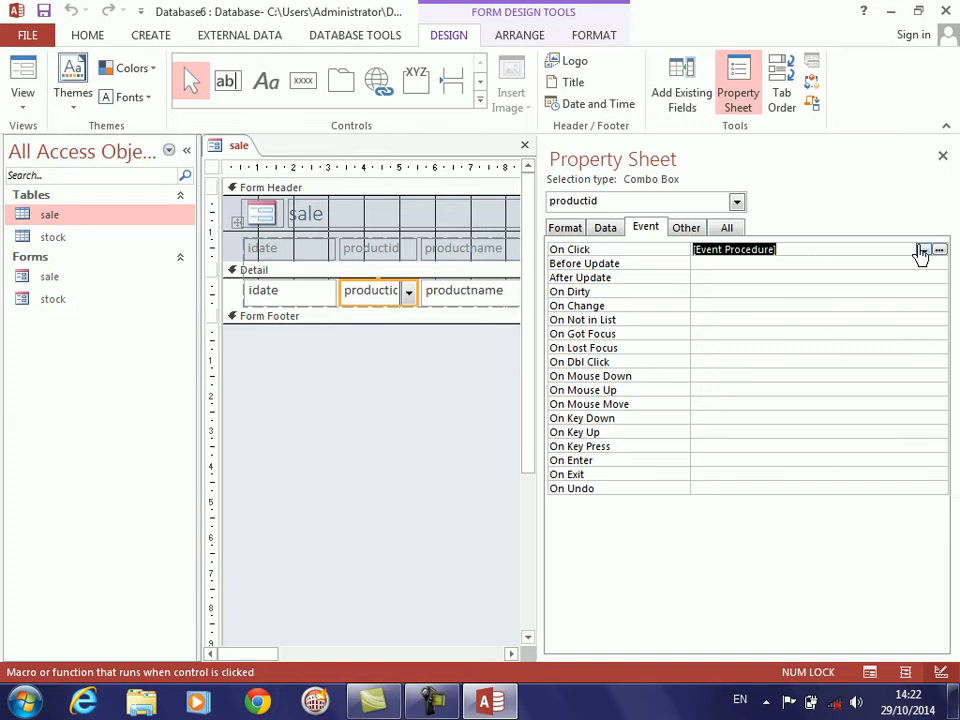
pyautogui.click(941, 250)
pyautogui.press('Down')
pyautogui.press('Down')
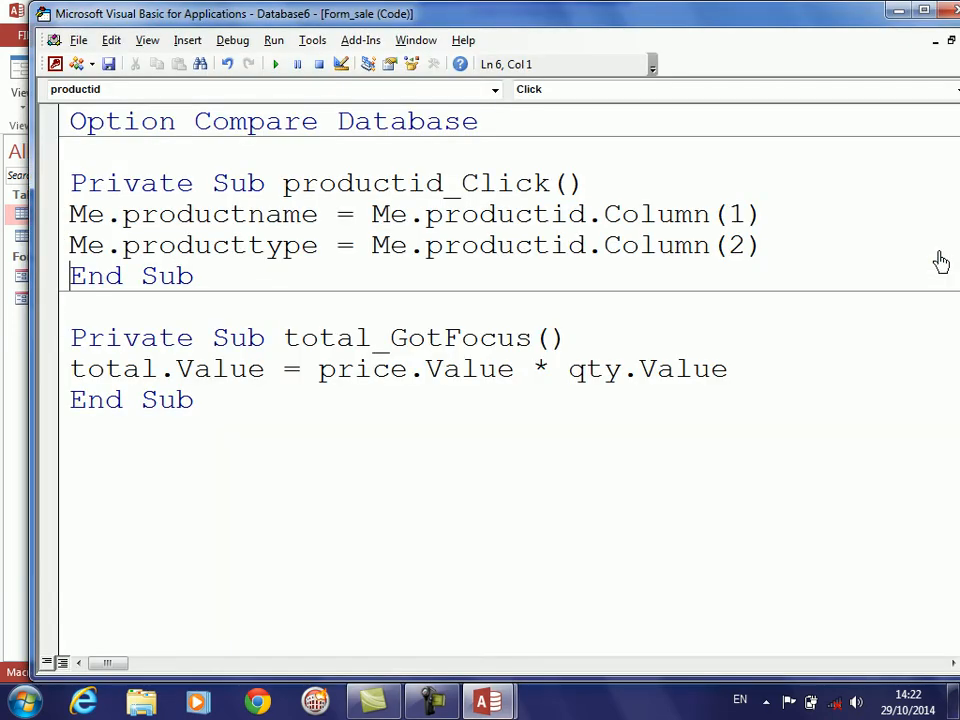
pyautogui.press('Return')
pyautogui.press('Up')
pyautogui.write('price.')
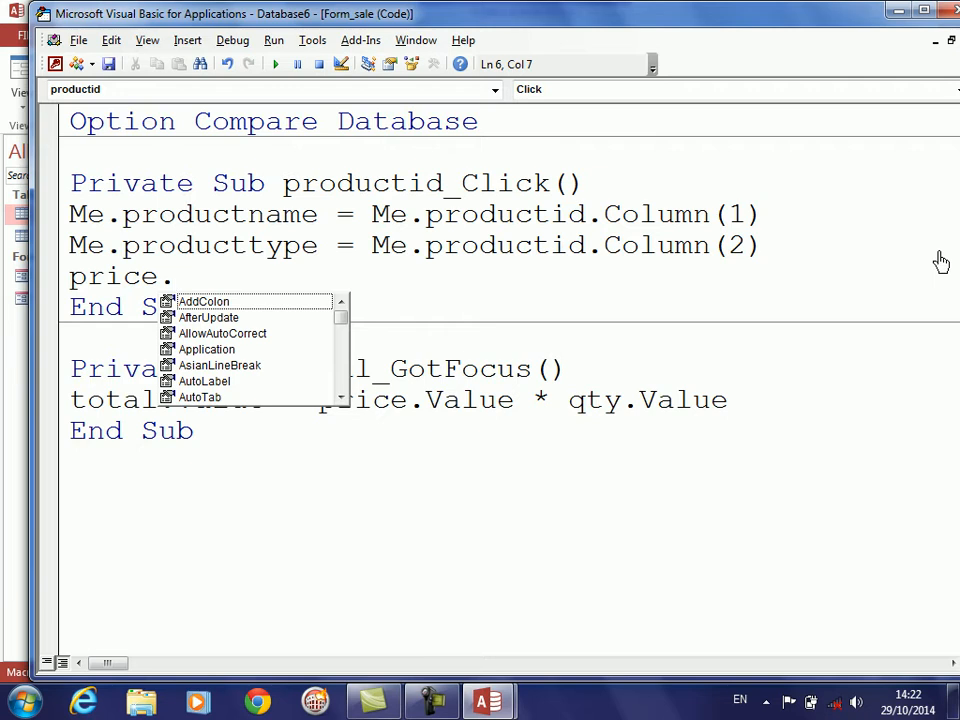
pyautogui.write('set')
pyautogui.press('Tab')
pyautogui.press('Down')
pyautogui.hotkey('alt', 'F11')
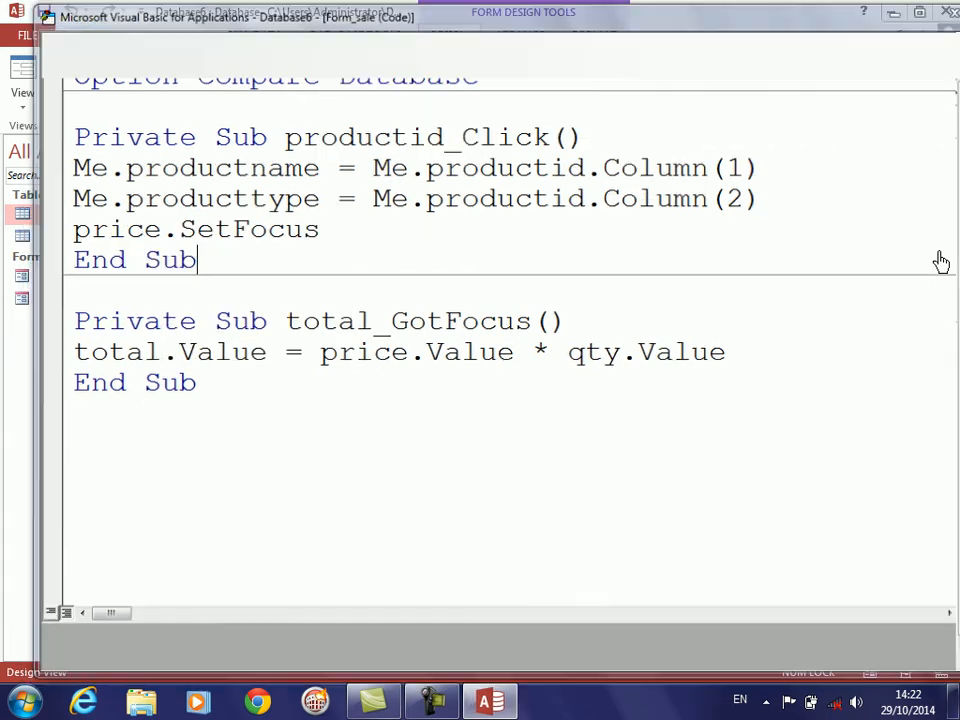
# - Open the sale form in Form view and choose productid 3 for the 01/01/2014 record
pyautogui.click(24, 70)
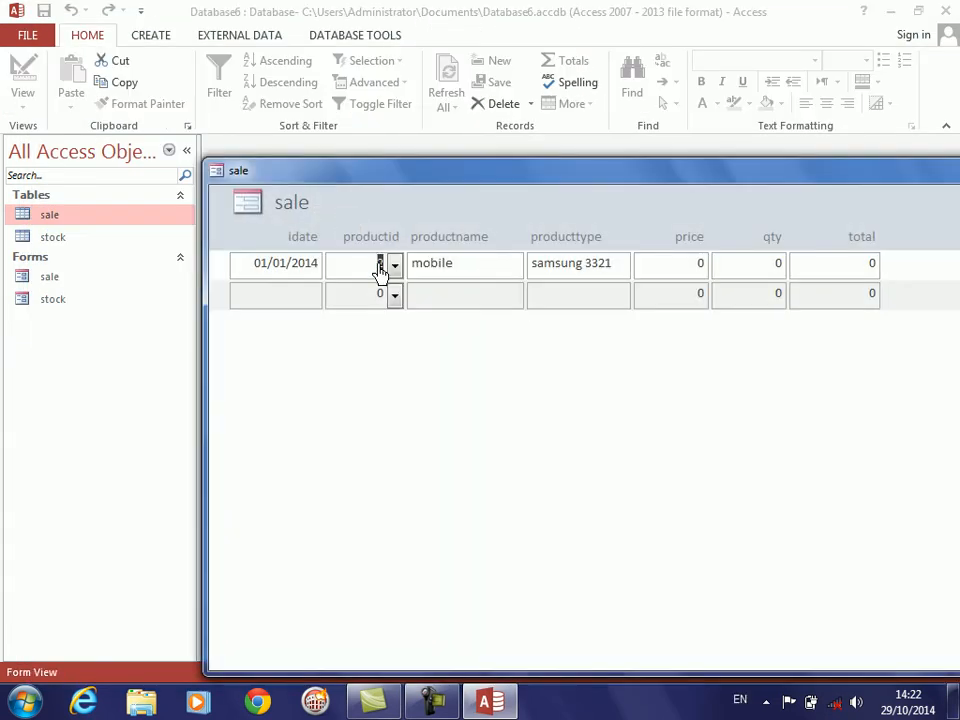
pyautogui.click(394, 267)
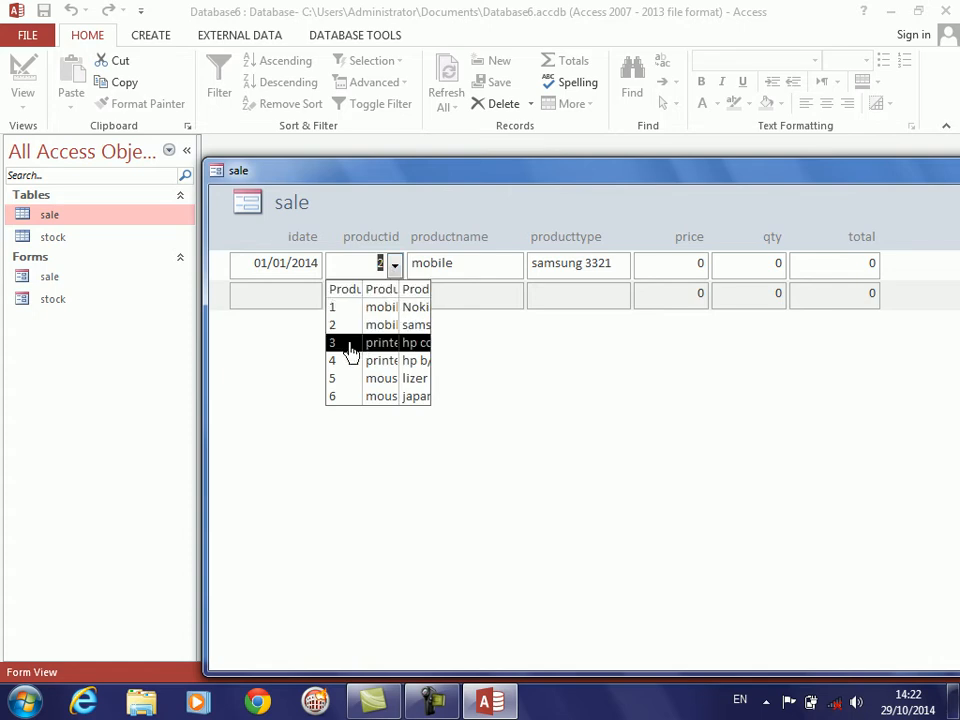
pyautogui.click(350, 345)
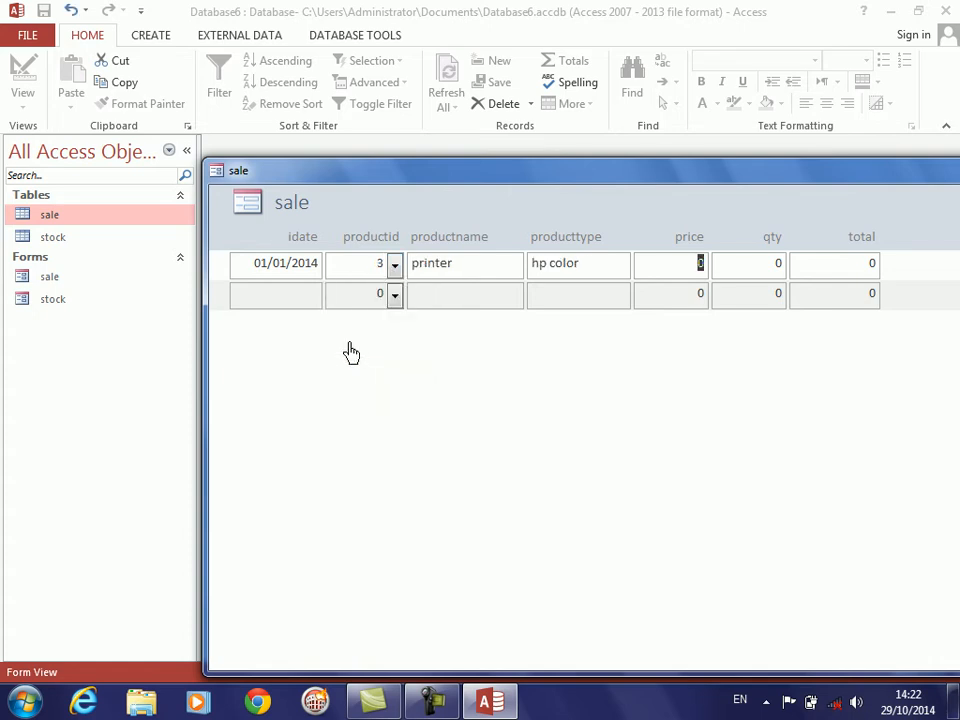
# - Set the price to 1200 and the quantity to 2 for the hp color printer sale record
pyautogui.write('120')
pyautogui.press('BackSpace')
pyautogui.press('BackSpace')
pyautogui.write('200')
pyautogui.press('Tab')
pyautogui.write('2')
pyautogui.press('Tab')
pyautogui.press('Tab')
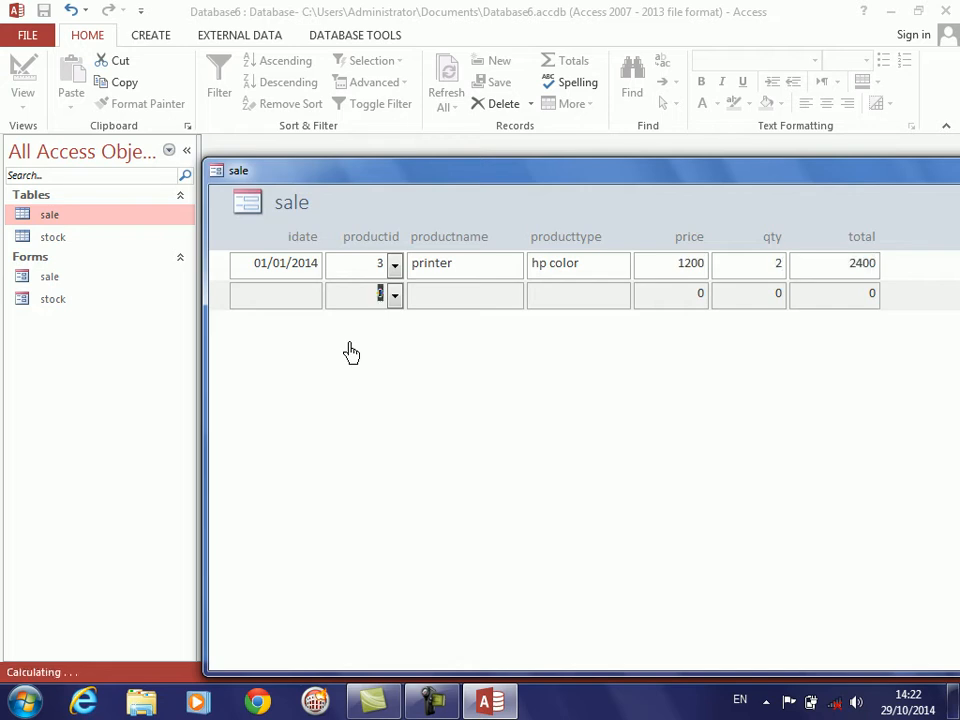
# - Add a sale record dated 01/01/2014 for productid 4 with price 1100 and quantity 4
pyautogui.click(289, 300)
pyautogui.write('1/')
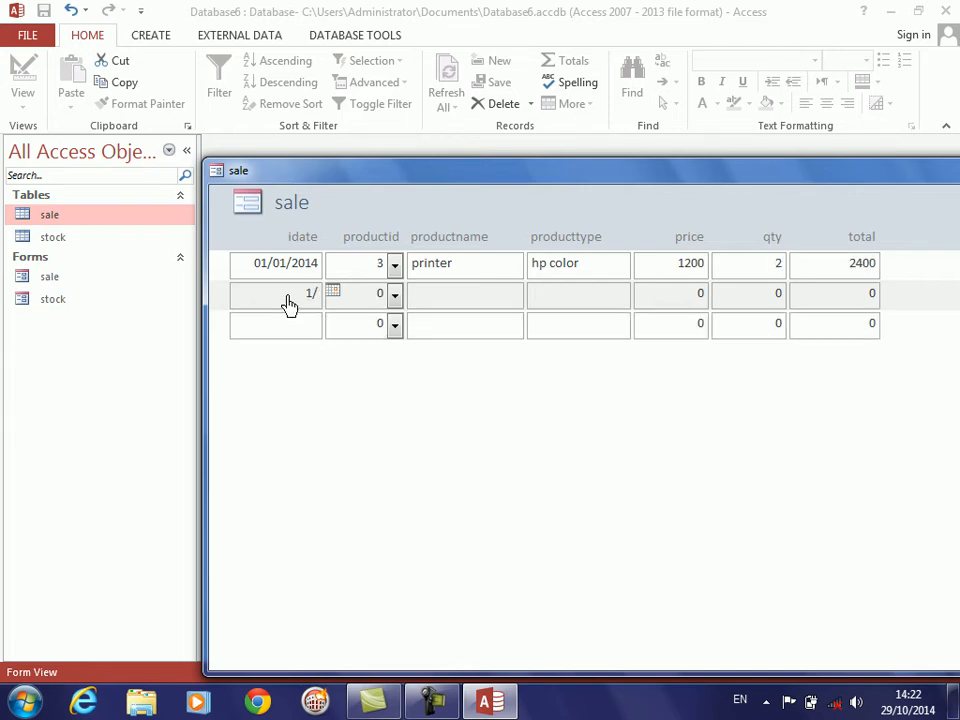
pyautogui.write('01/2014')
pyautogui.press('Tab')
pyautogui.click(394, 299)
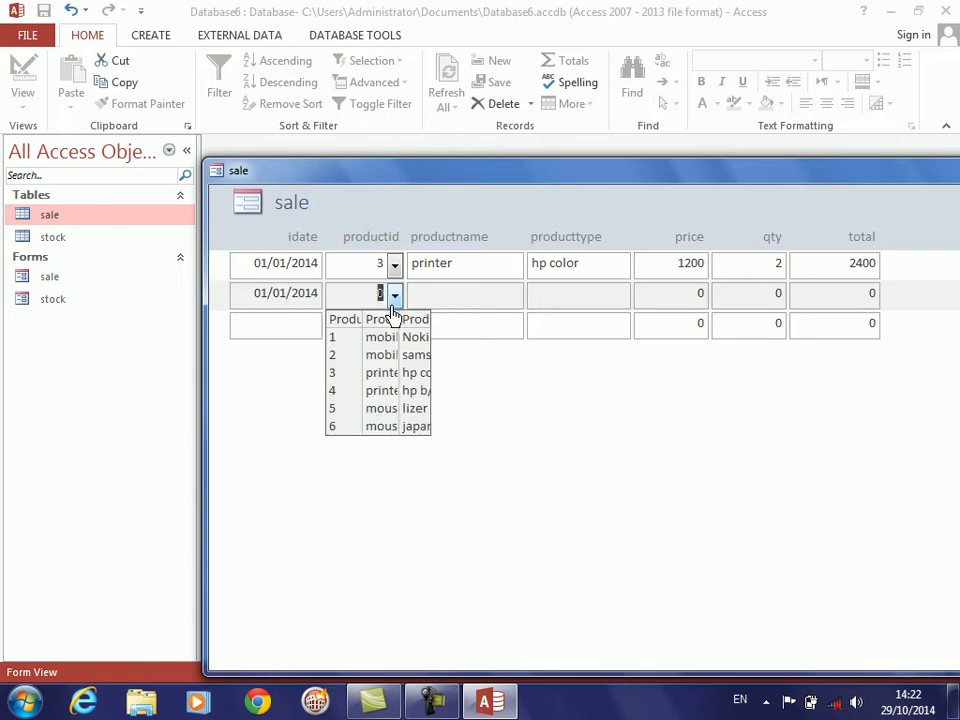
pyautogui.click(366, 398)
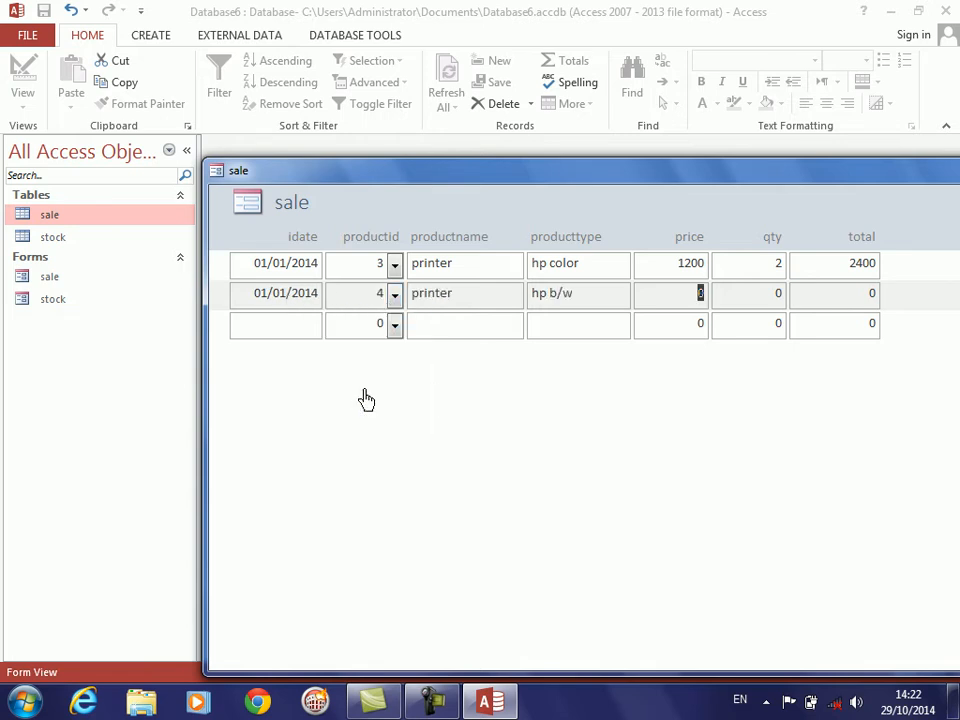
pyautogui.write('1100')
pyautogui.press('Tab')
pyautogui.write('4')
pyautogui.press('Tab')
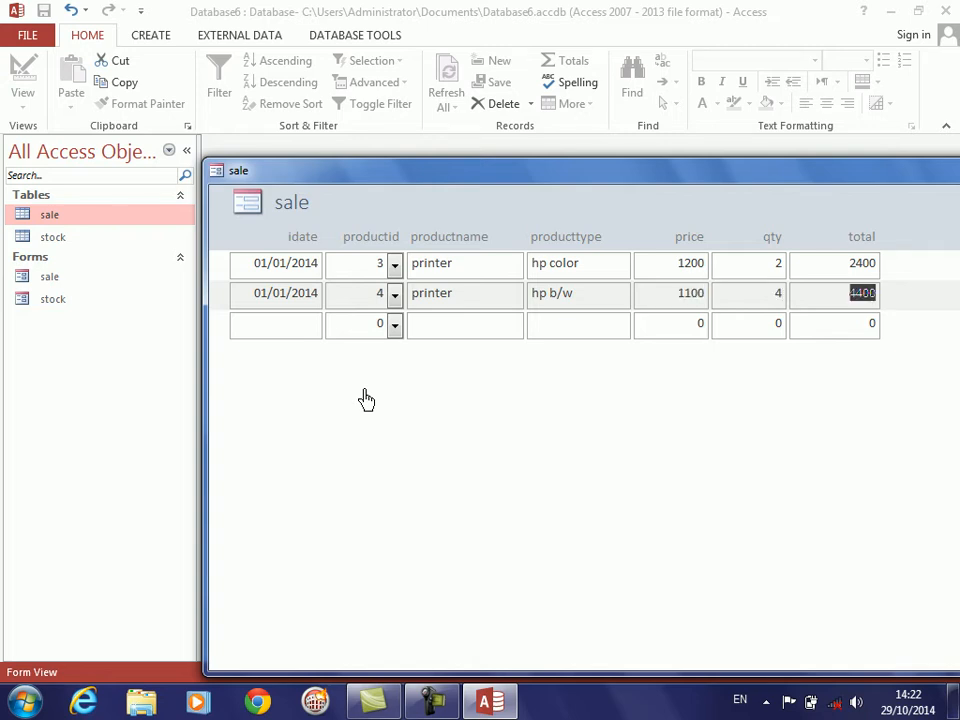
# - Add a sale record dated 01/01/2014 for productid 6 with price 120 and quantity 40
pyautogui.click(308, 331)
pyautogui.write('1/1/2014')
pyautogui.press('Tab')
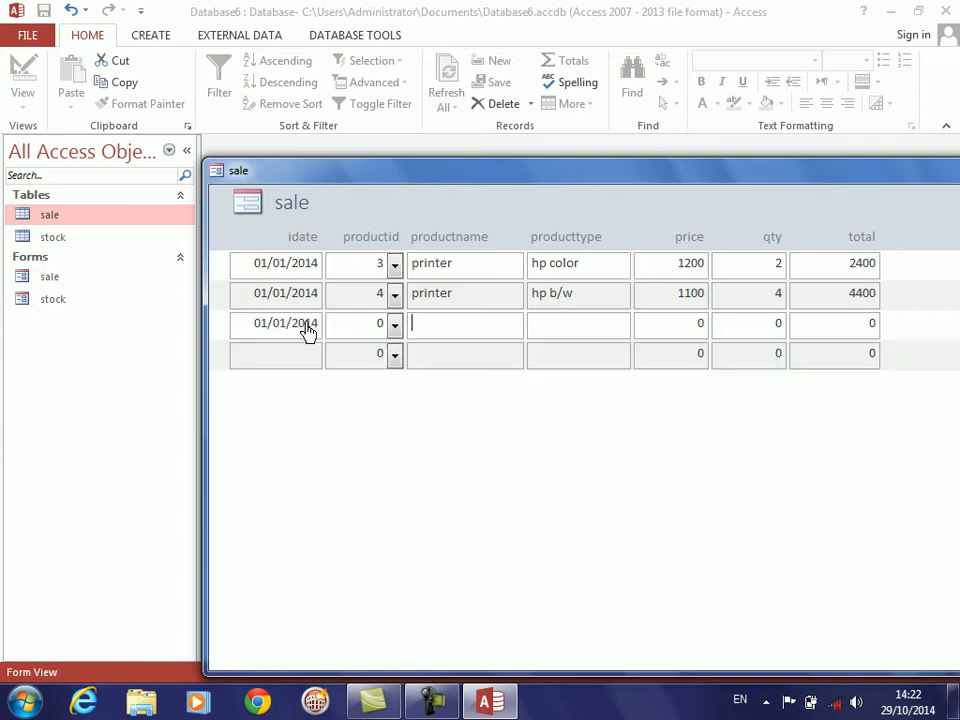
pyautogui.click(394, 325)
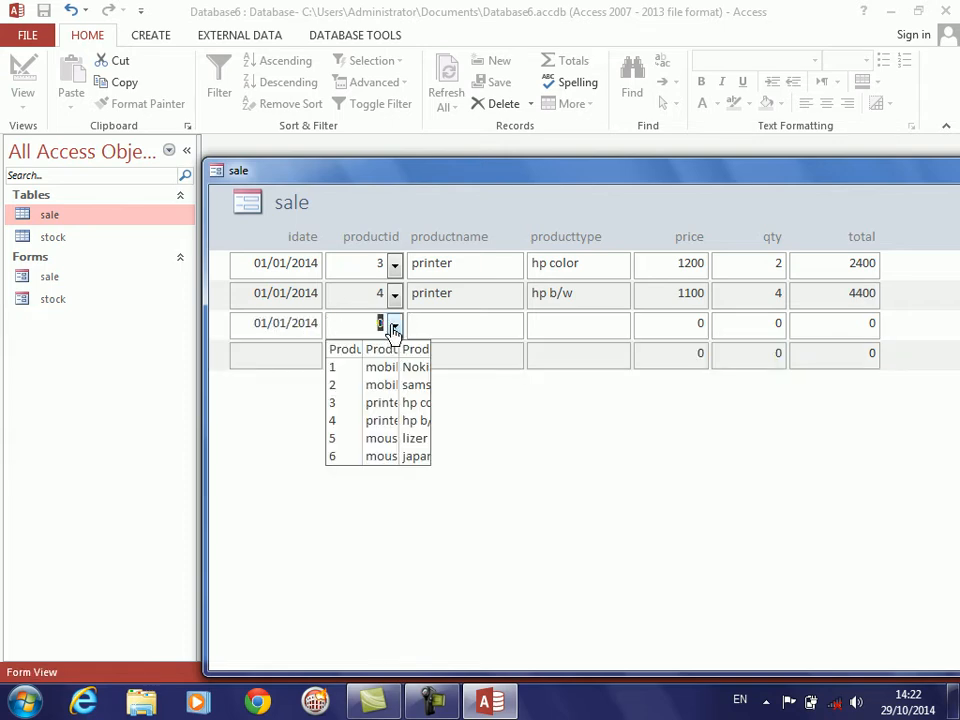
pyautogui.click(370, 456)
pyautogui.write('120')
pyautogui.press('Tab')
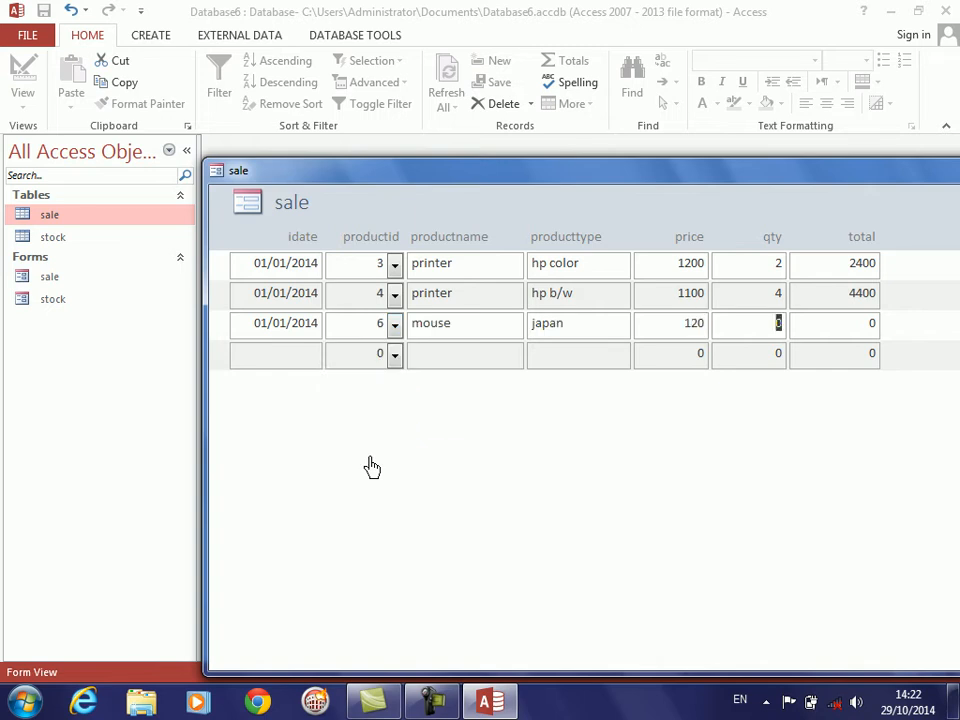
pyautogui.write('40')
pyautogui.press('Tab')
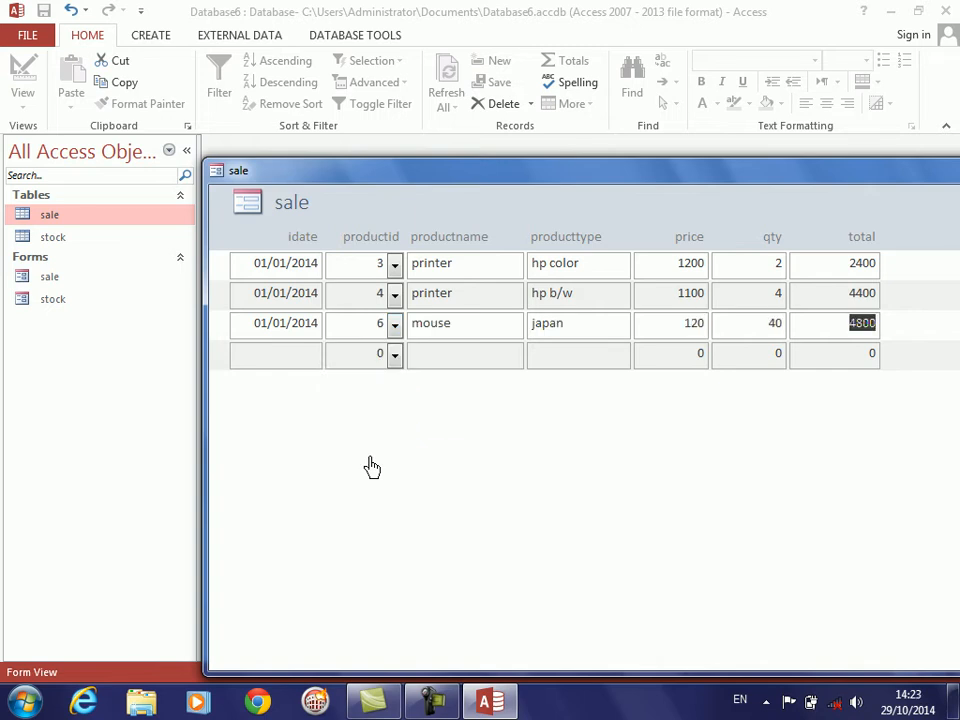
# - Add a sale record dated 02/01/2014 for productid 6 with price 123 and quantity 10
pyautogui.click(311, 366)
pyautogui.write('2/01/2014')
pyautogui.click(395, 358)
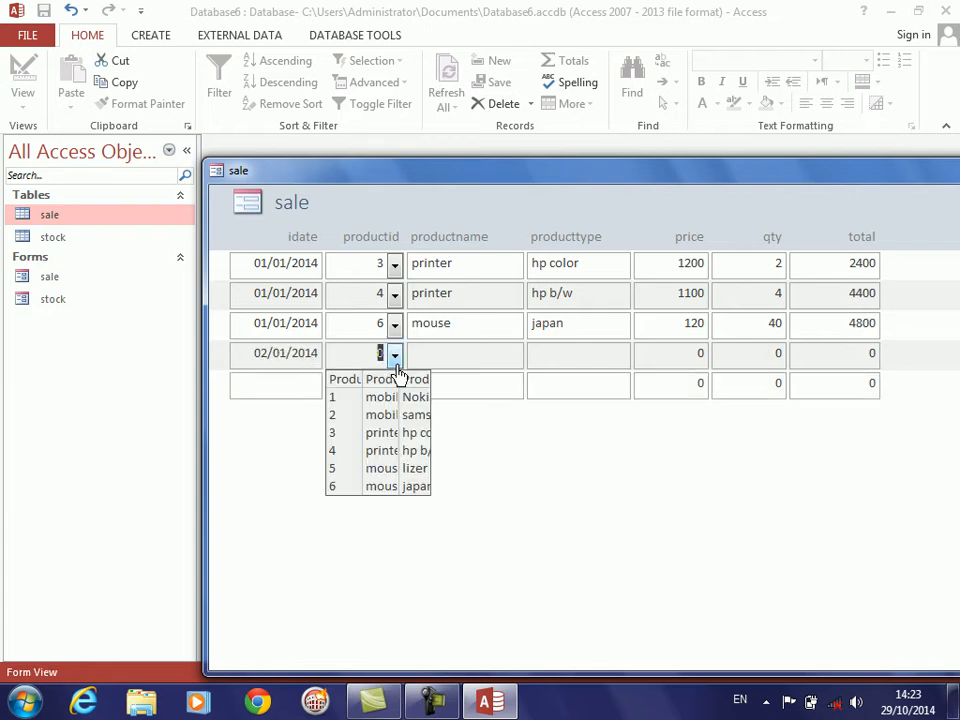
pyautogui.click(375, 487)
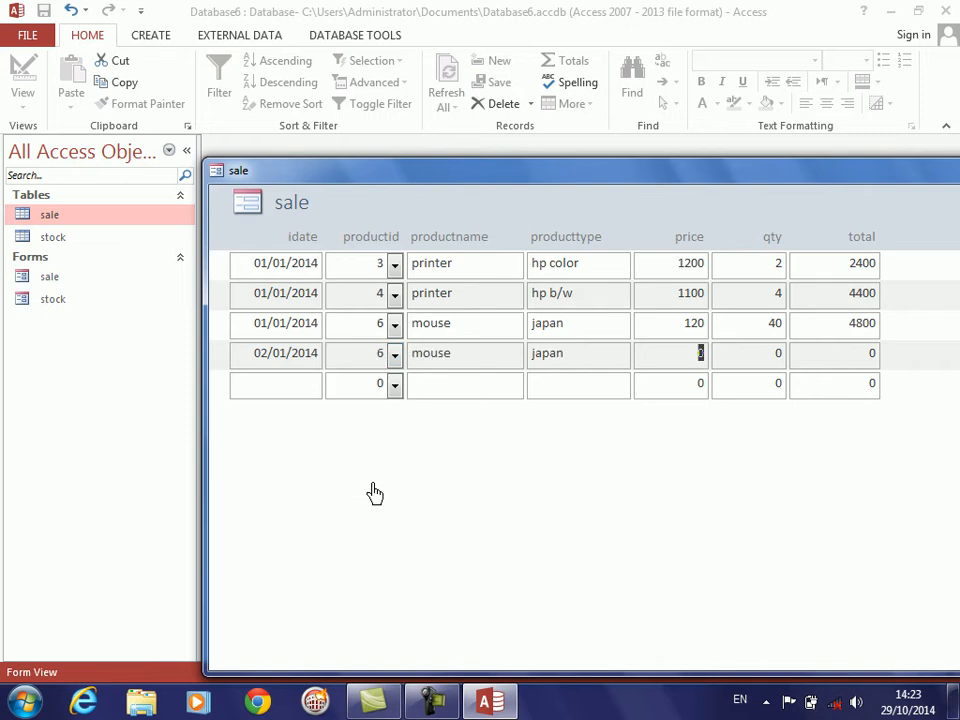
pyautogui.write('123')
pyautogui.press('Tab')
pyautogui.write('10')
pyautogui.press('Tab')
# - Add a sale record dated 02/01/2014 for productid 3 with price 3000 and quantity 4
pyautogui.click(302, 386)
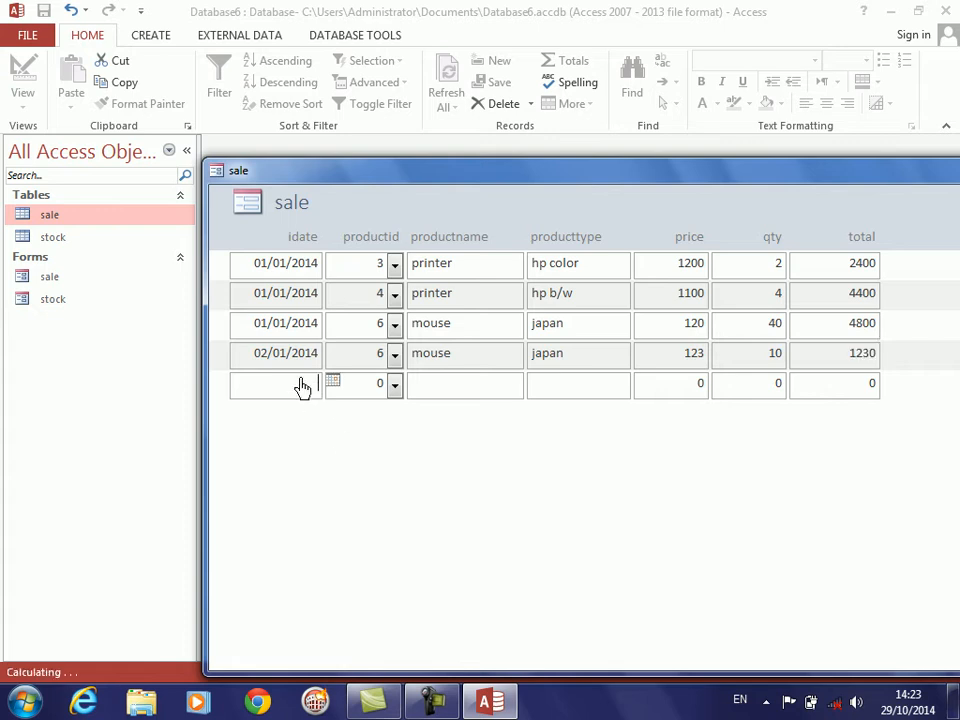
pyautogui.write('2/1/2014')
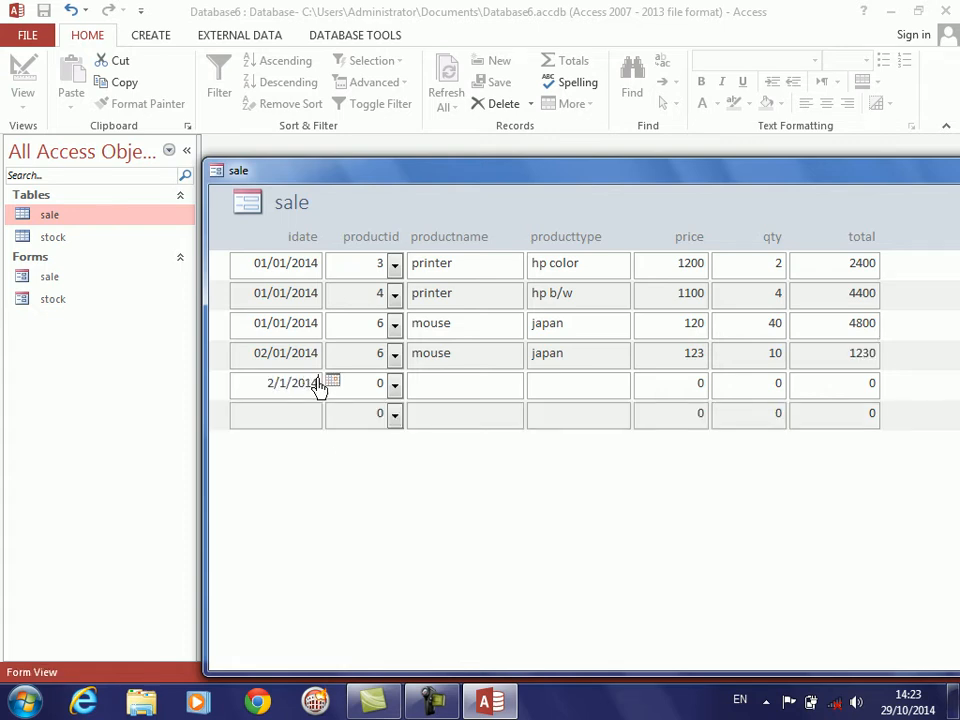
pyautogui.click(396, 385)
pyautogui.click(381, 463)
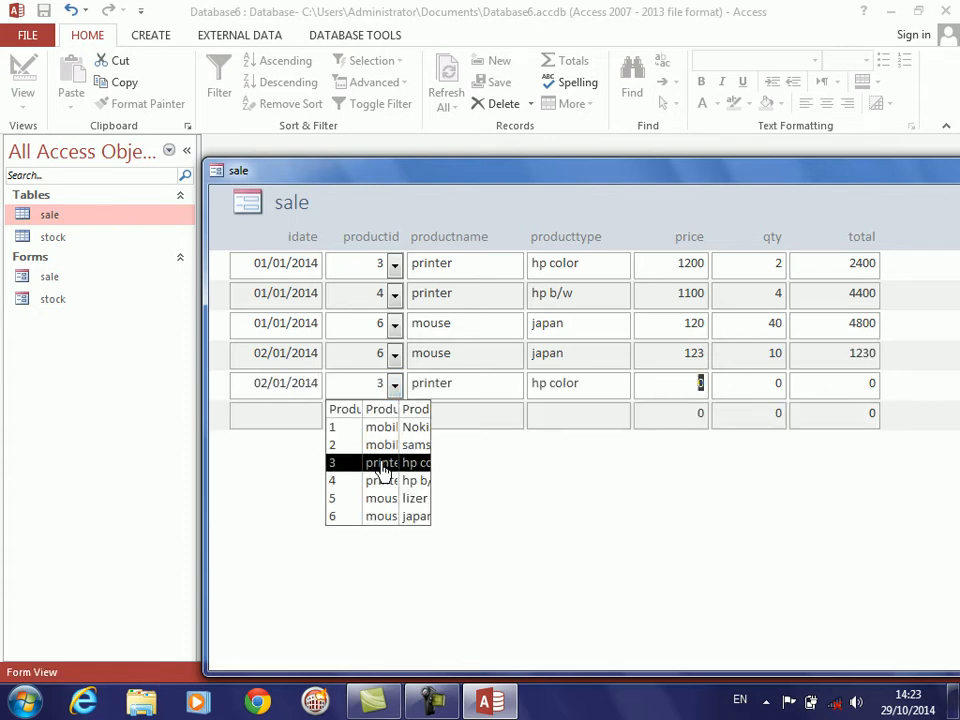
pyautogui.write('3000')
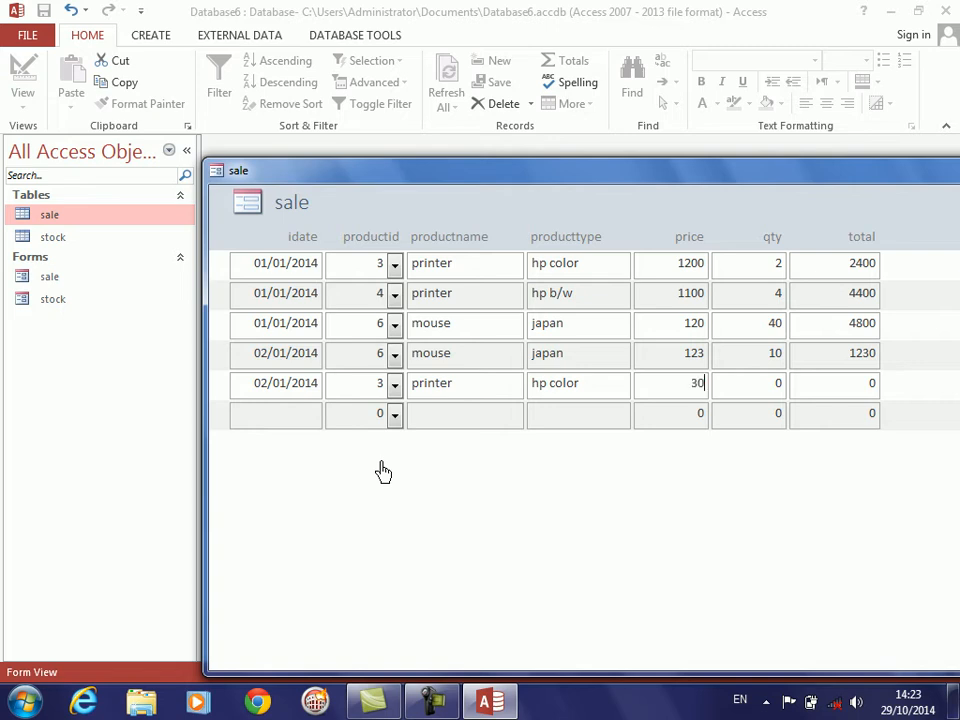
pyautogui.press('Tab')
pyautogui.write('4')
pyautogui.press('Tab')
# - Switch the sale form to Design view and close it, saving its design changes
pyautogui.rightClick(752, 232)
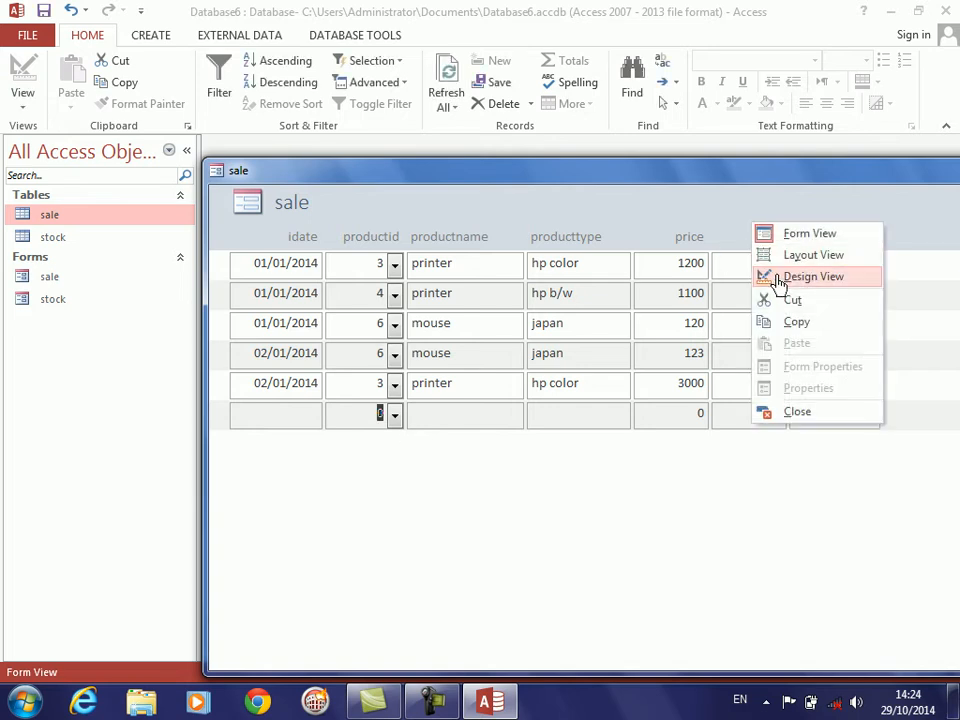
pyautogui.click(780, 276)
pyautogui.hotkey('ctrl', 'w')
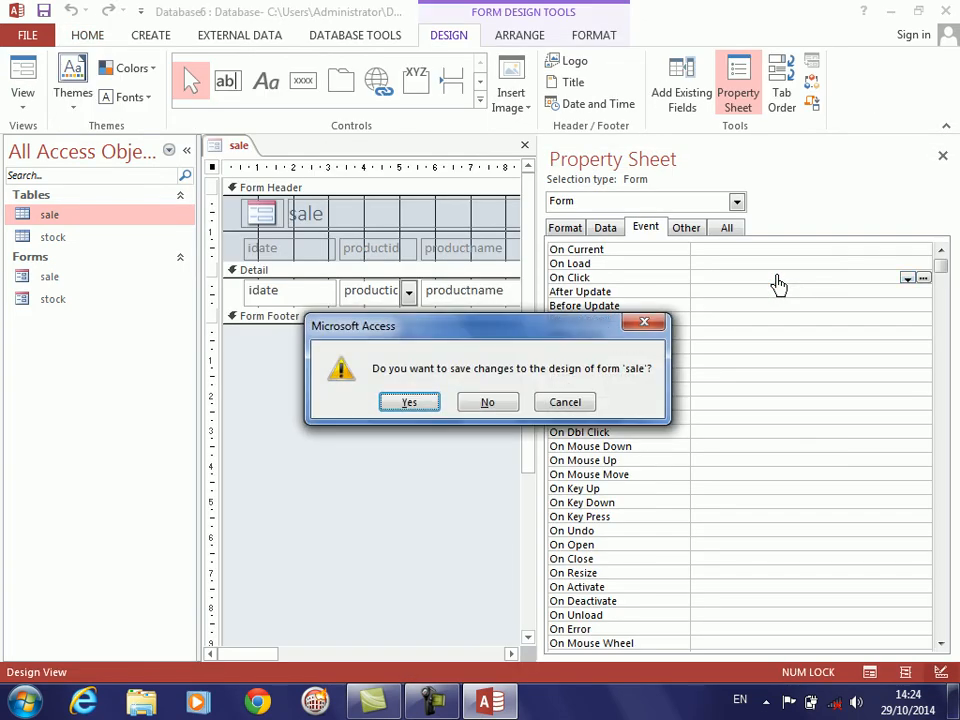
pyautogui.press('Return')
# - Open the stock form, add a product named LCD with type JAPAN, and close the form
pyautogui.doubleClick(53, 305)
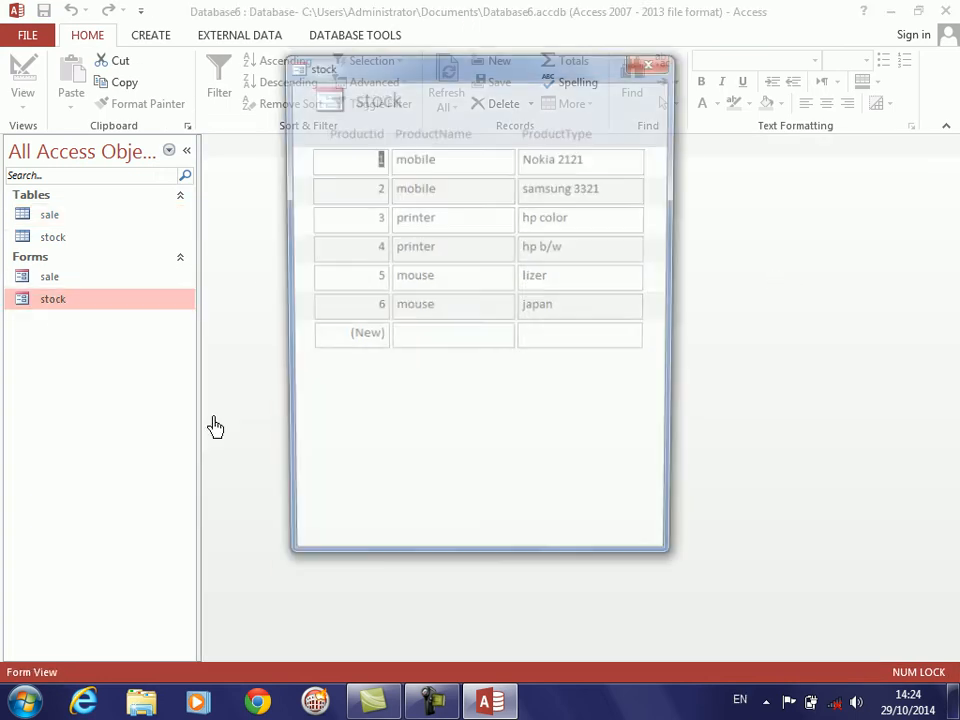
pyautogui.click(426, 348)
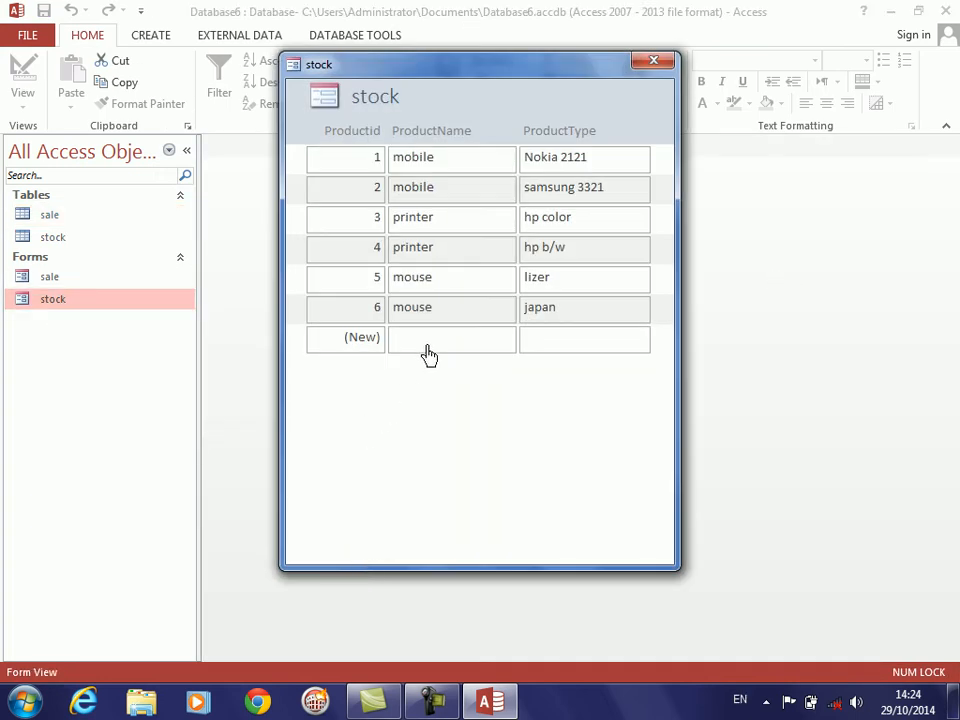
pyautogui.press('capslock')
pyautogui.write('LCD')
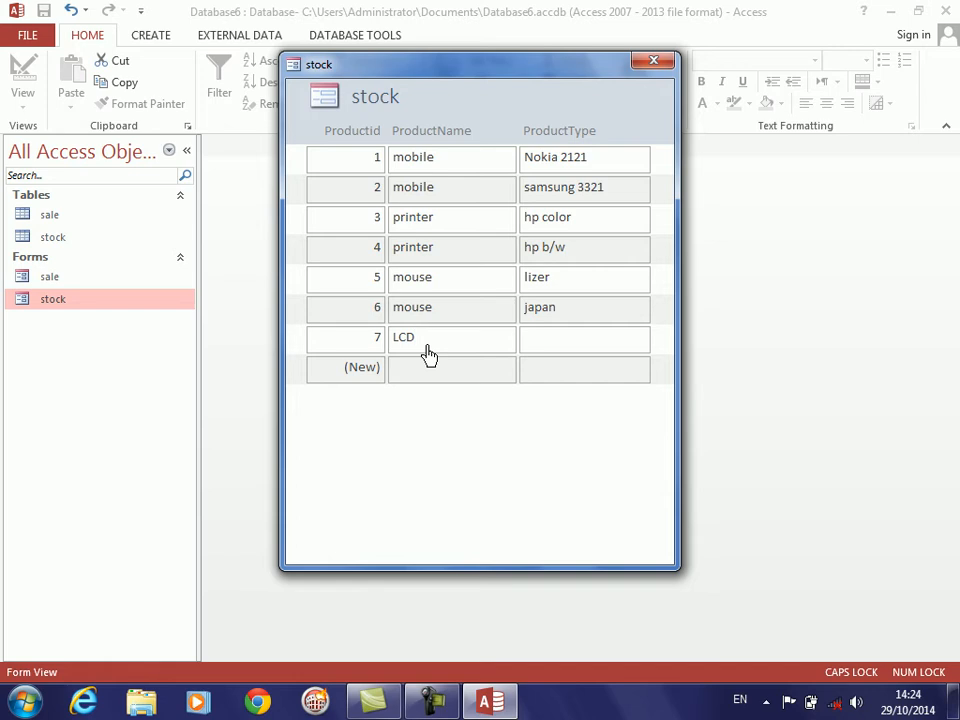
pyautogui.press('Tab')
pyautogui.write('JAPAN')
pyautogui.click(650, 64)
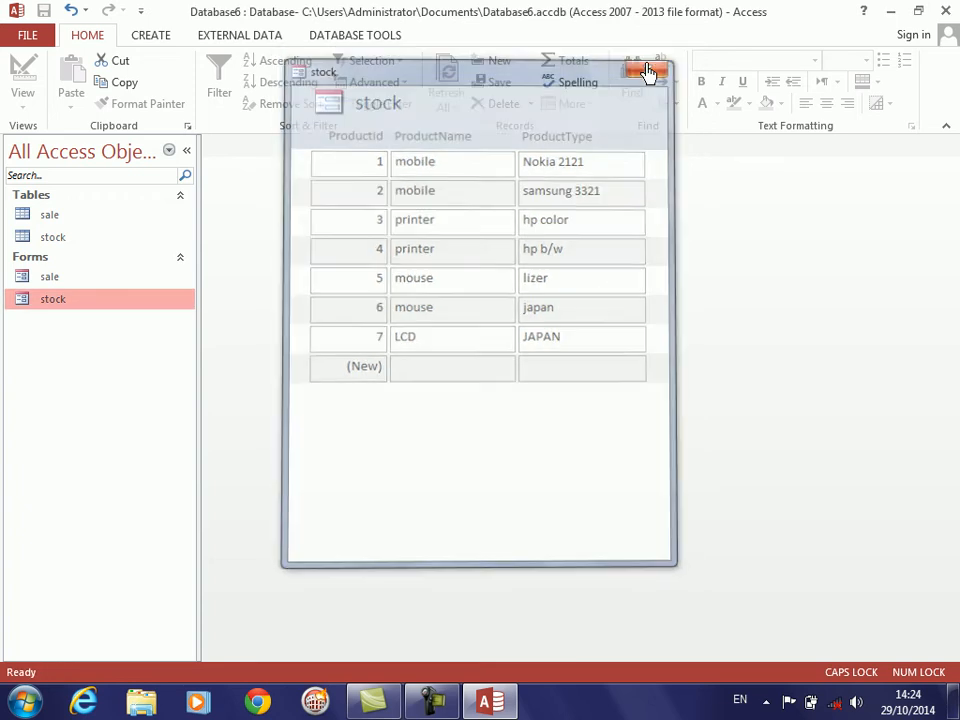
# - Open the sale form and add a record dated 02/01/2014 for productid 7 with price 21000 and quantity 2
pyautogui.doubleClick(28, 279)
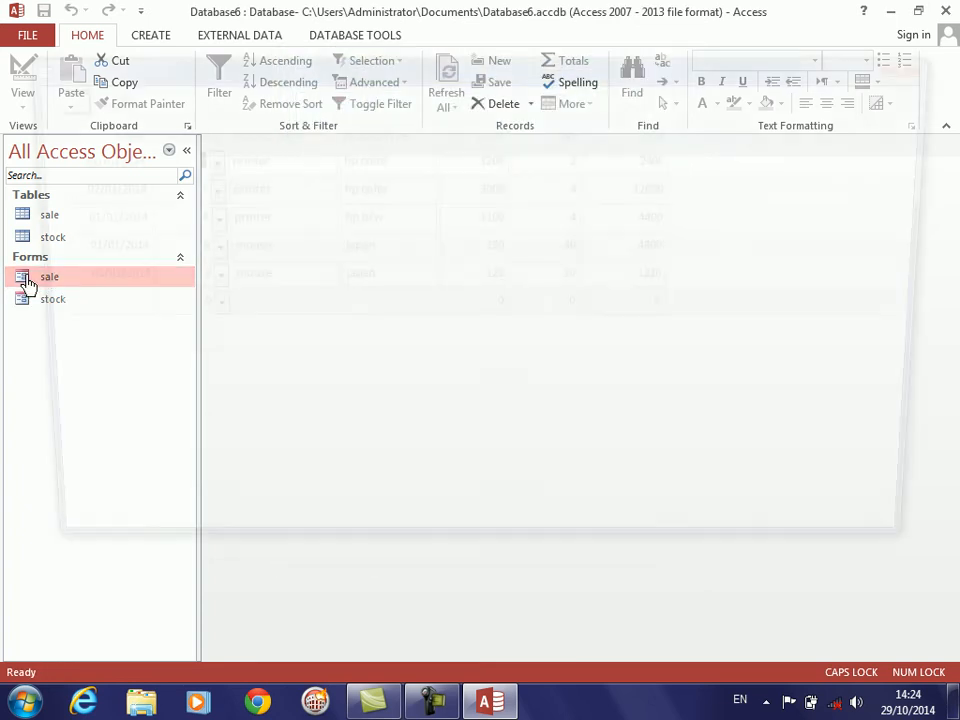
pyautogui.click(116, 318)
pyautogui.write('2/1/2014')
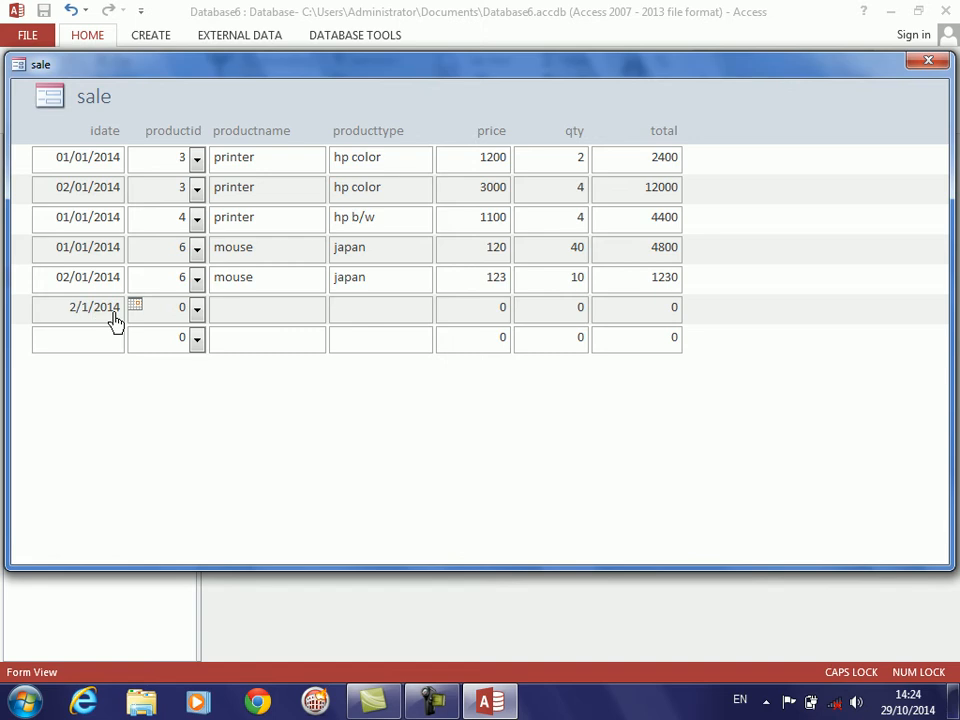
pyautogui.click(197, 310)
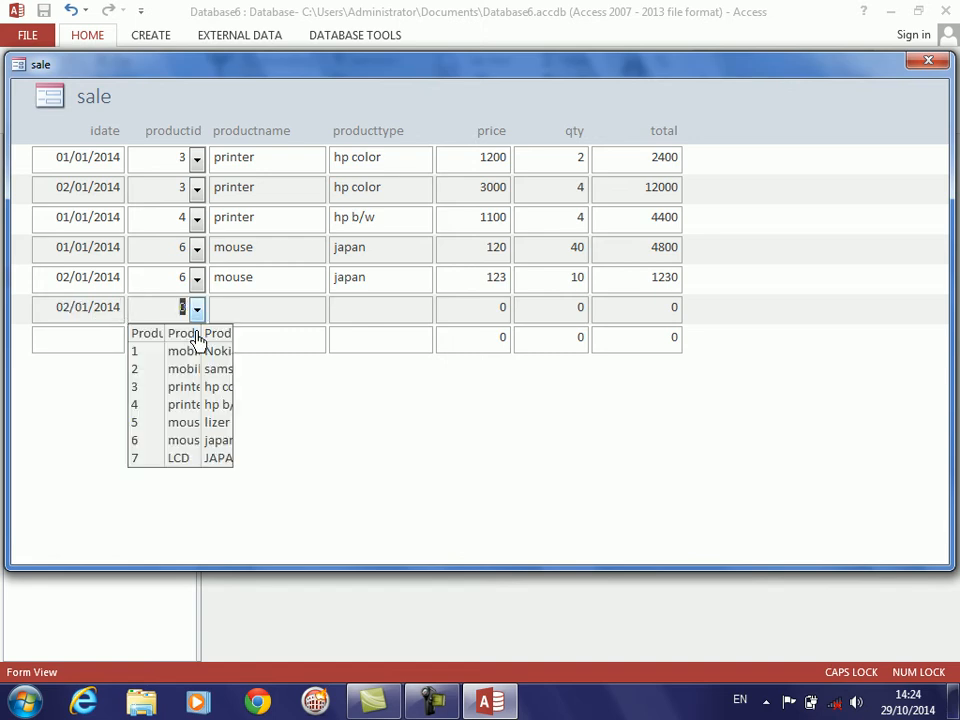
pyautogui.click(163, 460)
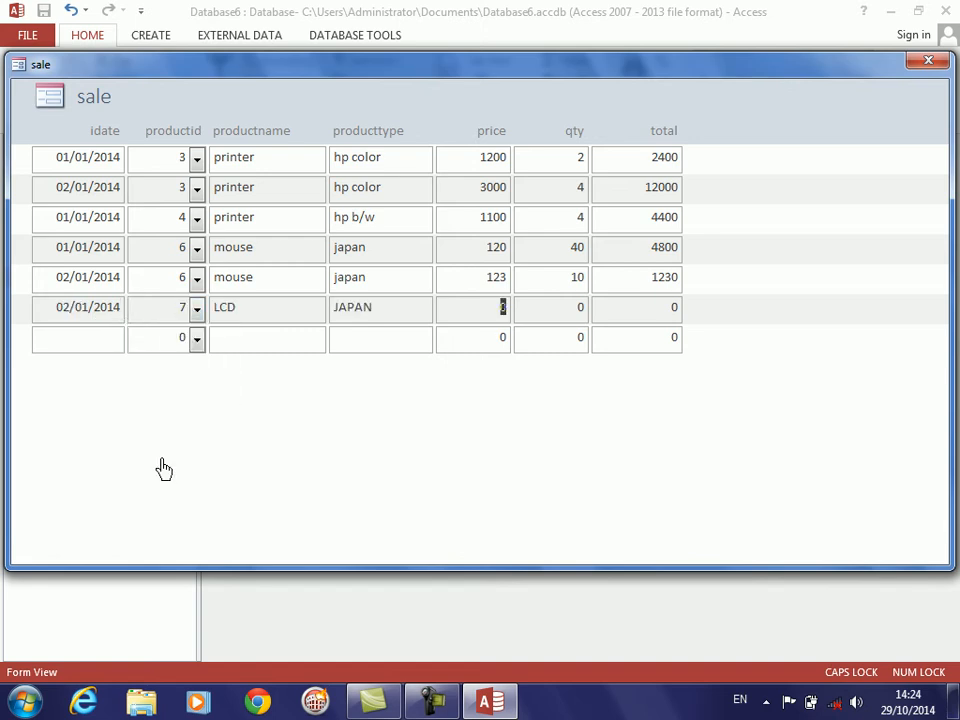
pyautogui.write('21000')
pyautogui.press('Tab')
pyautogui.write('2')
pyautogui.press('Tab')
pyautogui.press('Tab')
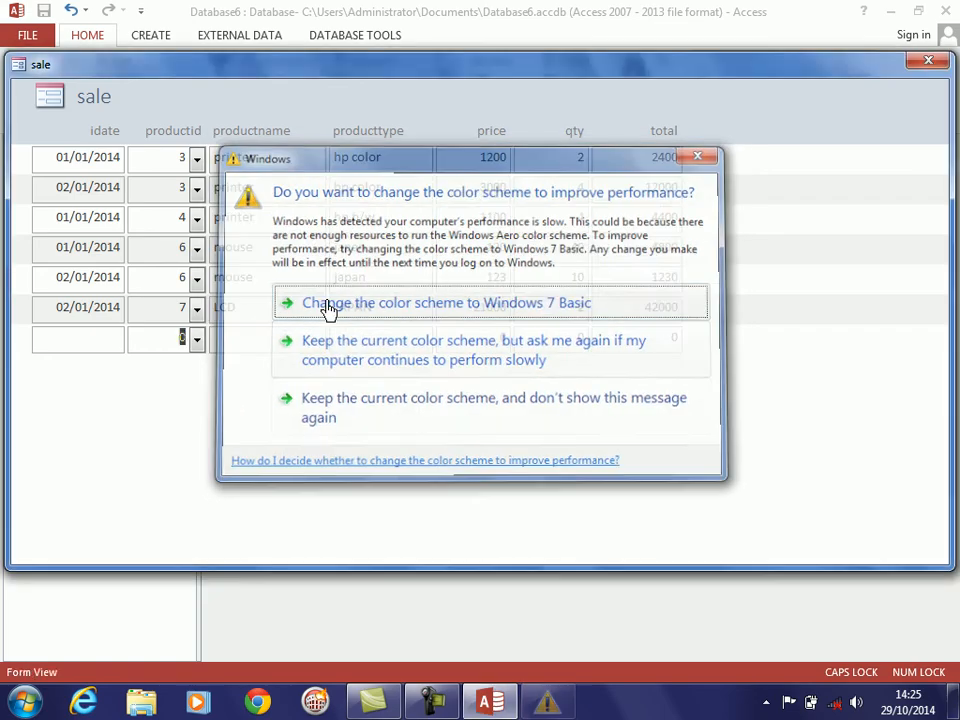
# - Change the Windows color scheme to Windows 7 Basic and close the sale form
pyautogui.click(290, 305)
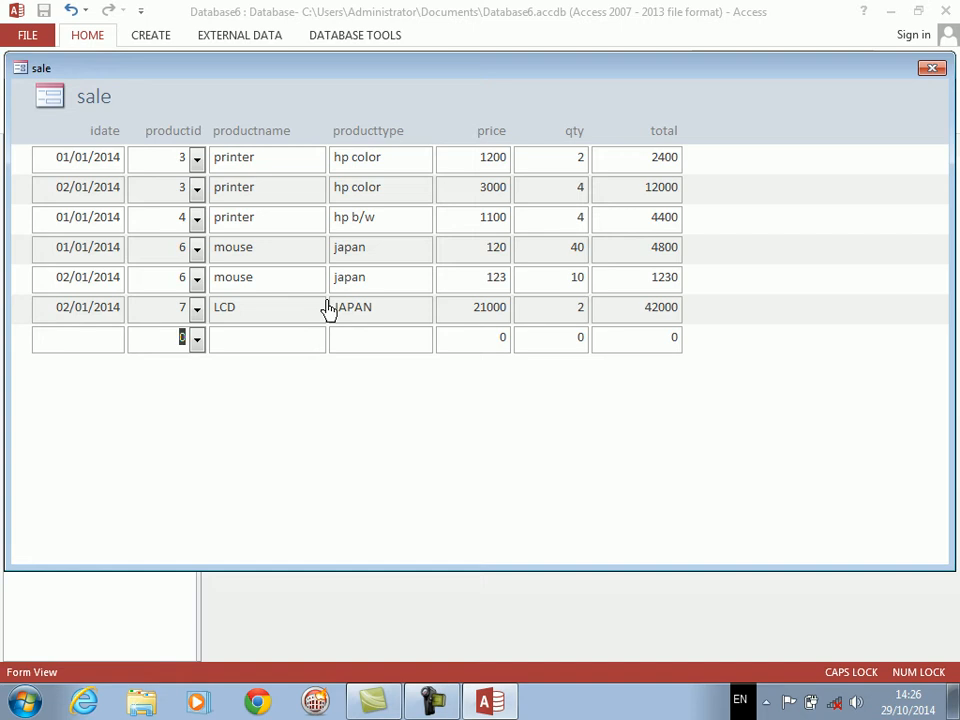
pyautogui.click(266, 162)
pyautogui.click(651, 165)
pyautogui.moveTo(651, 170); pyautogui.dragTo(716, 165)
pyautogui.click(645, 188)
pyautogui.click(636, 163)
pyautogui.click(932, 67)
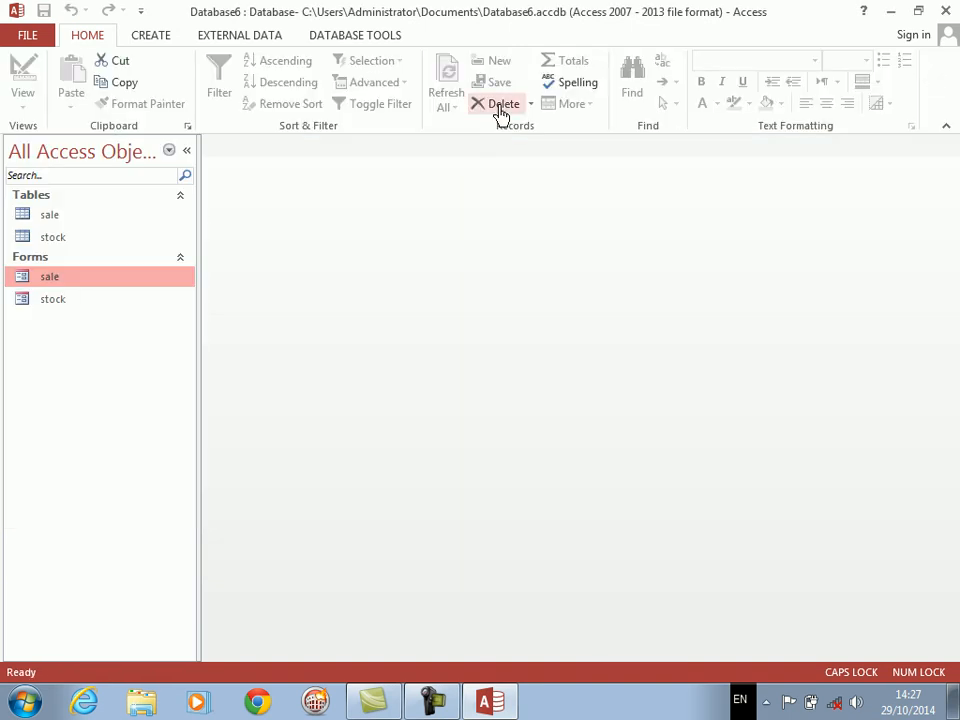
# - Create a query in Design view containing the stock table and hide the property sheet
pyautogui.click(155, 44)
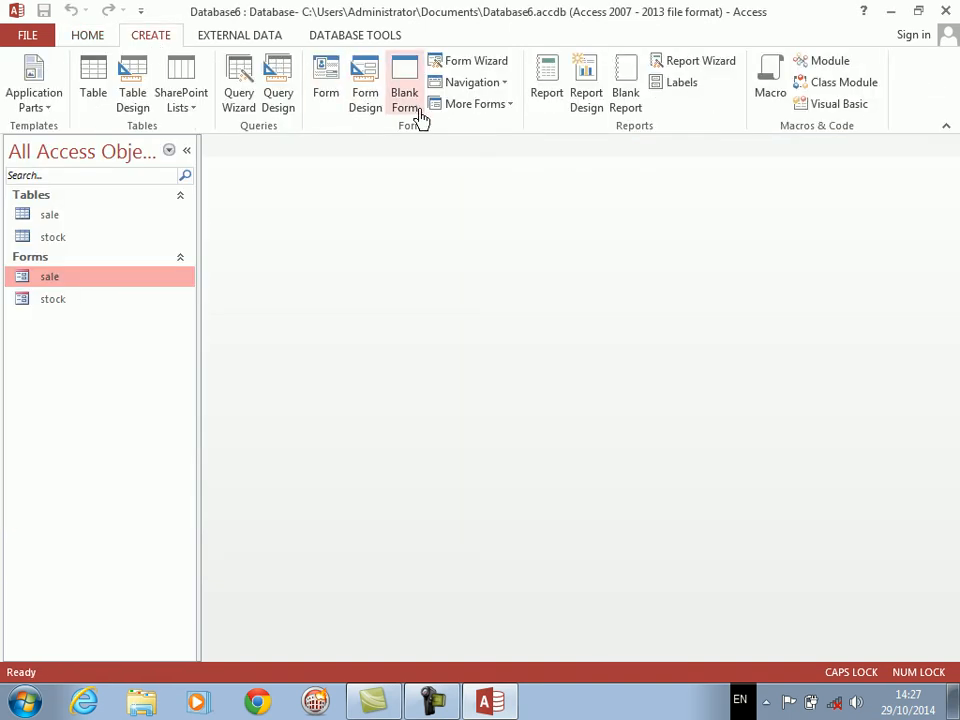
pyautogui.click(278, 114)
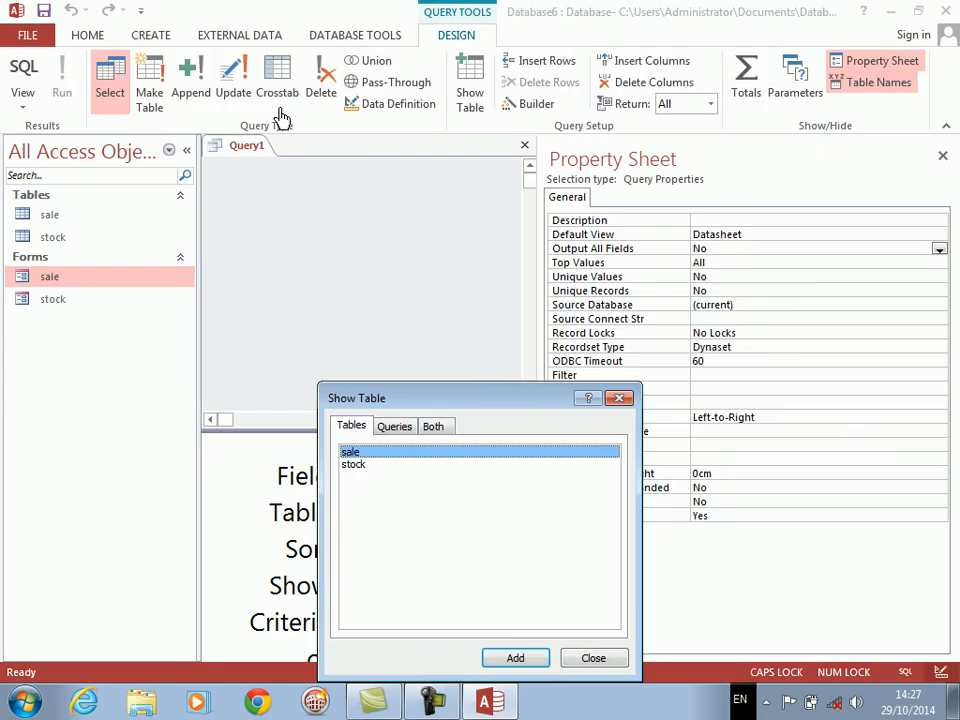
pyautogui.press('Down')
pyautogui.press('Return')
pyautogui.press('Escape')
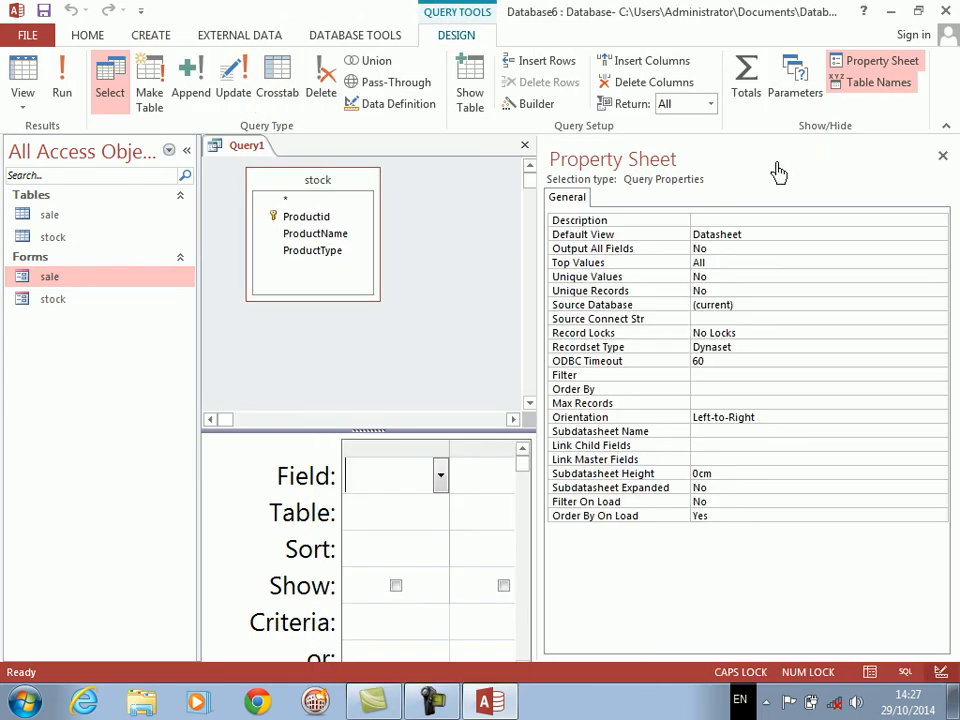
pyautogui.click(942, 160)
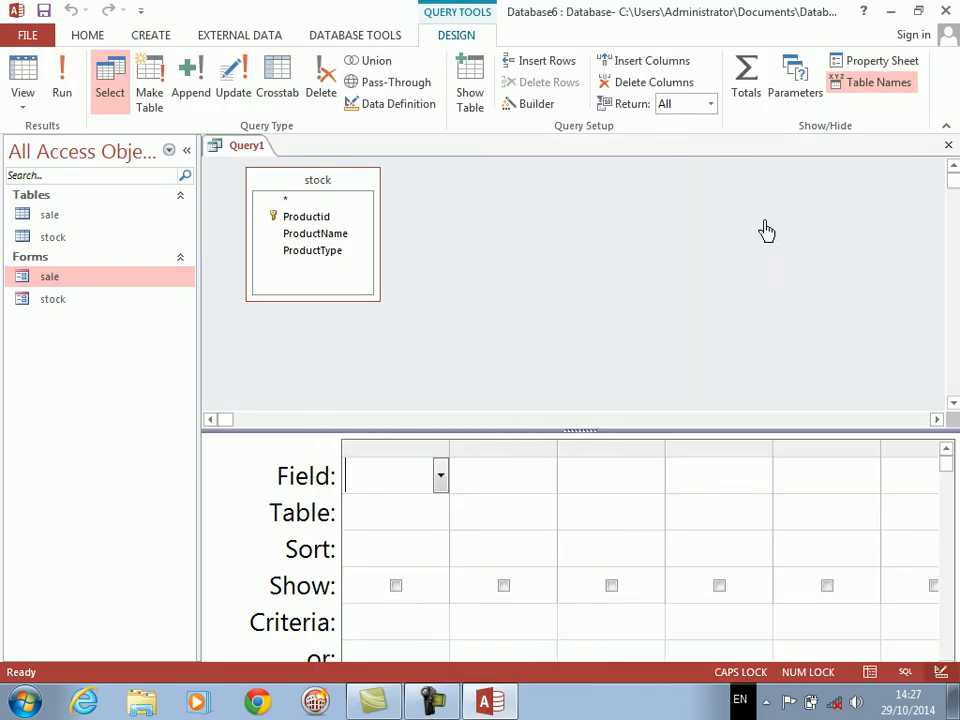
# - Add the sale table to the query beside the stock table
pyautogui.rightClick(601, 271)
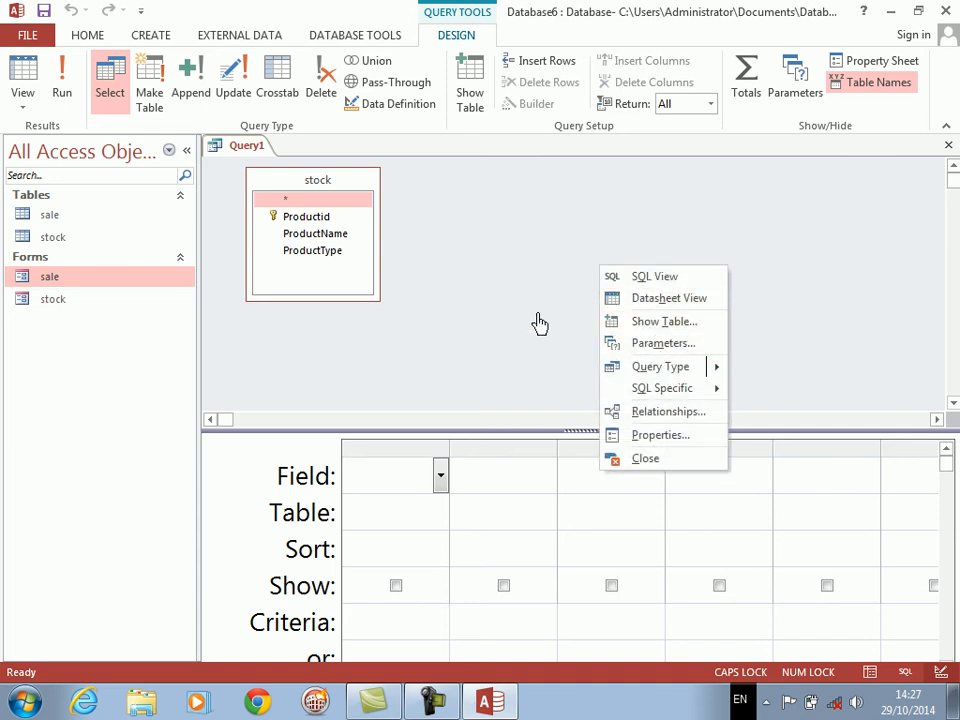
pyautogui.click(648, 324)
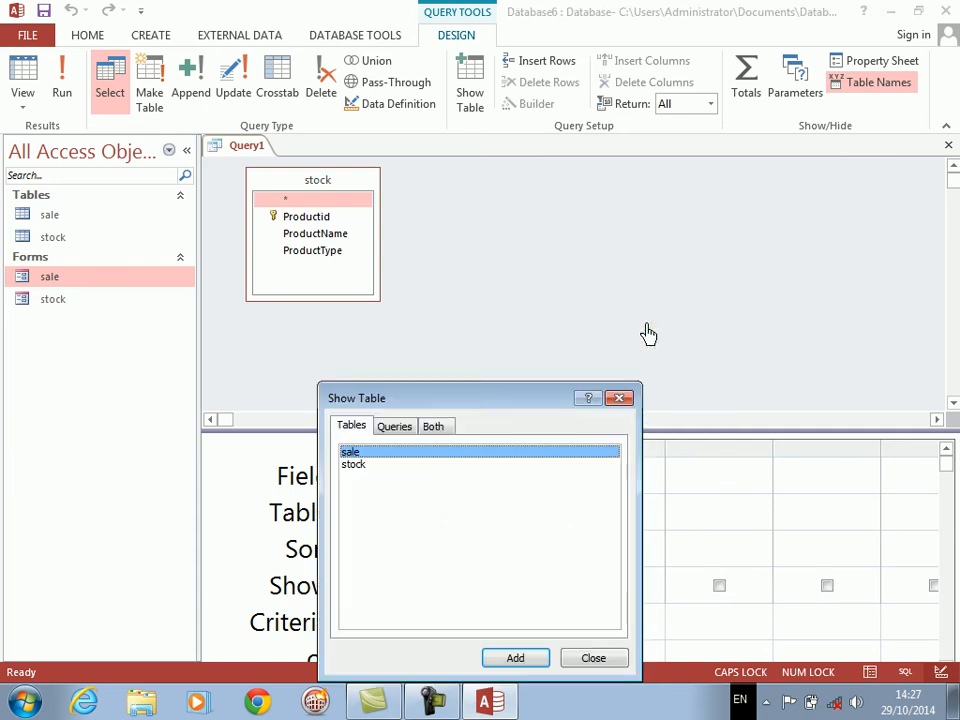
pyautogui.press('Return')
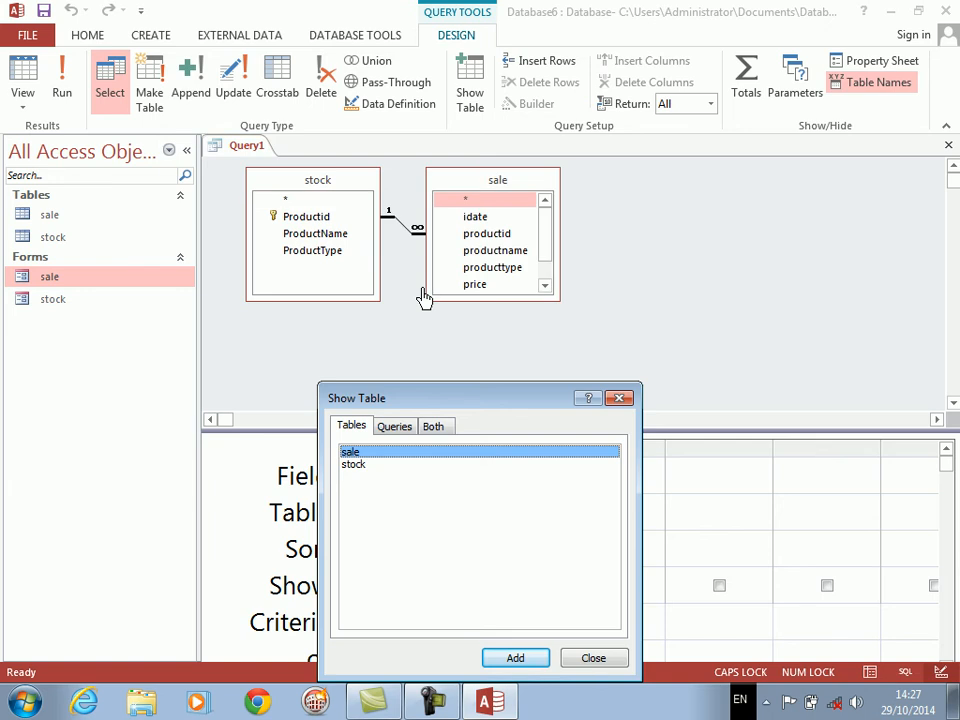
# - Remove the stock table from the query and add the sale table's productname and total fields to the grid
pyautogui.press('Escape')
pyautogui.rightClick(350, 181)
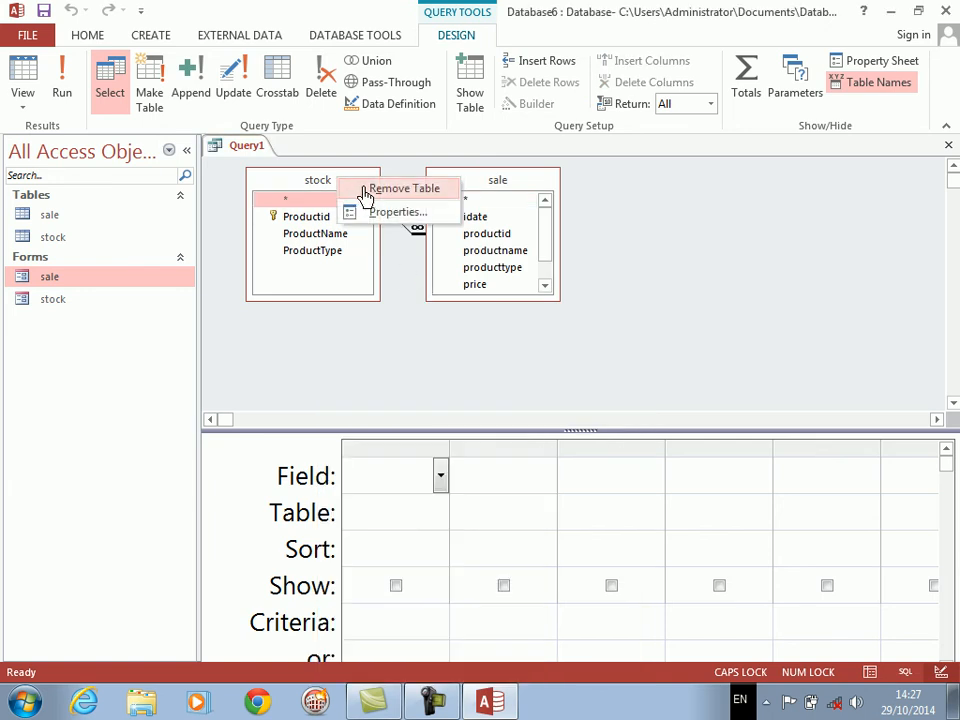
pyautogui.click(375, 187)
pyautogui.doubleClick(495, 251)
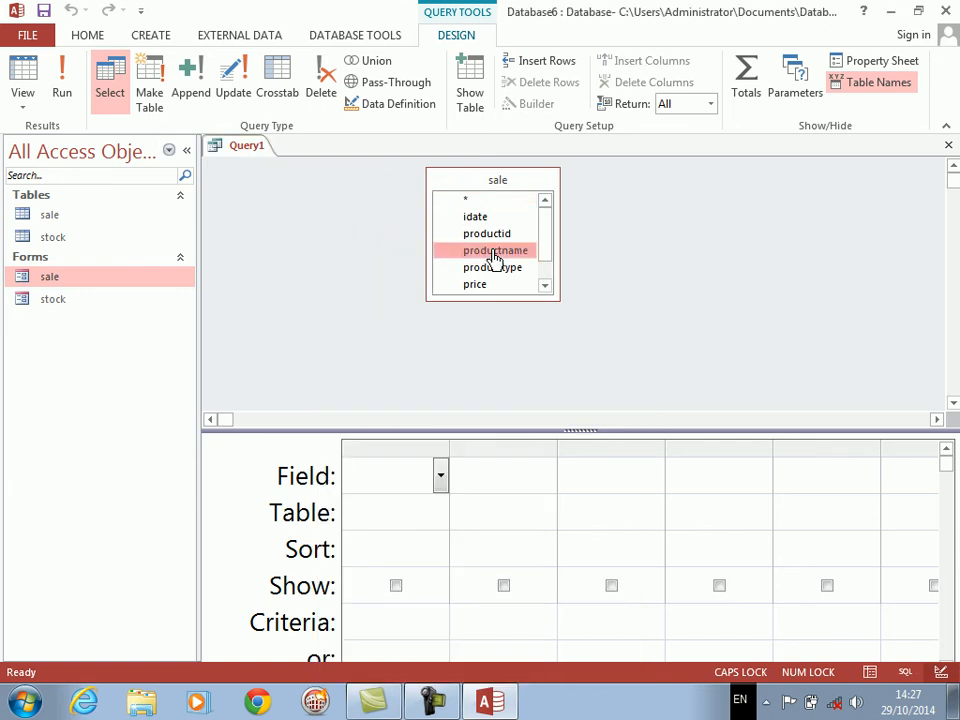
pyautogui.click(510, 479)
pyautogui.write('Total')
pyautogui.press('Down')
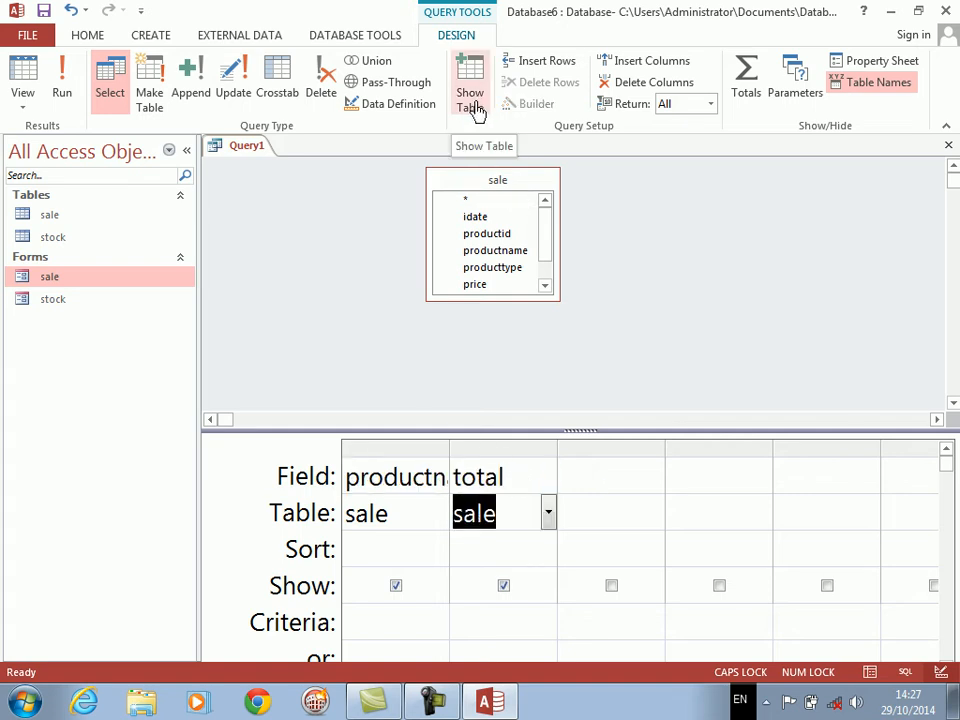
# - Group the query by productname with Sum on the total field and run it
pyautogui.click(740, 104)
pyautogui.press('Down')
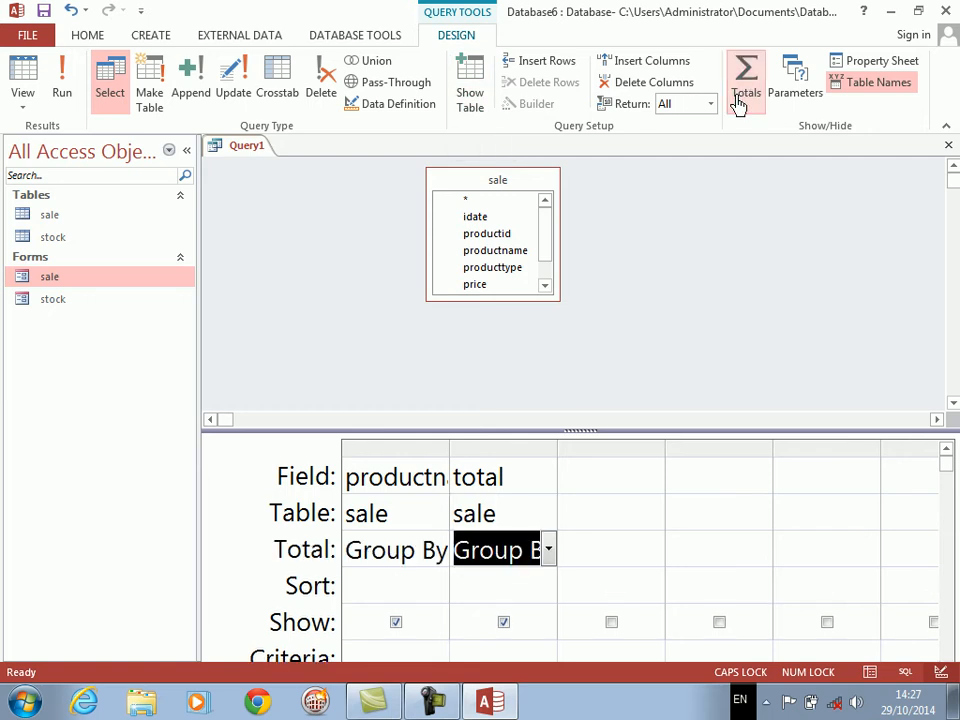
pyautogui.write('s')
pyautogui.press('Tab')
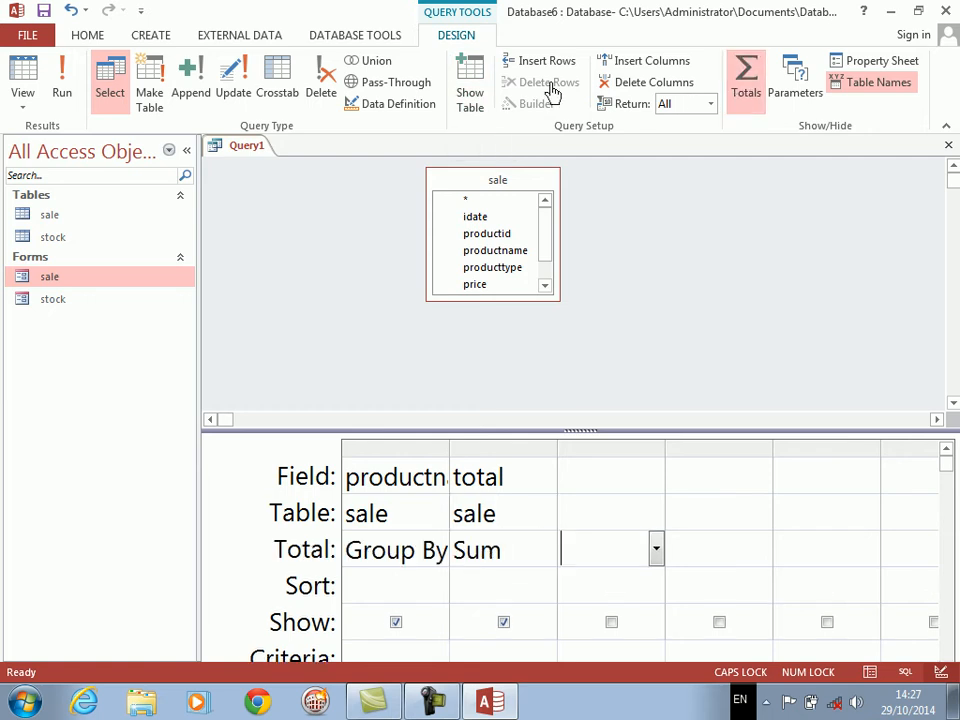
pyautogui.click(68, 100)
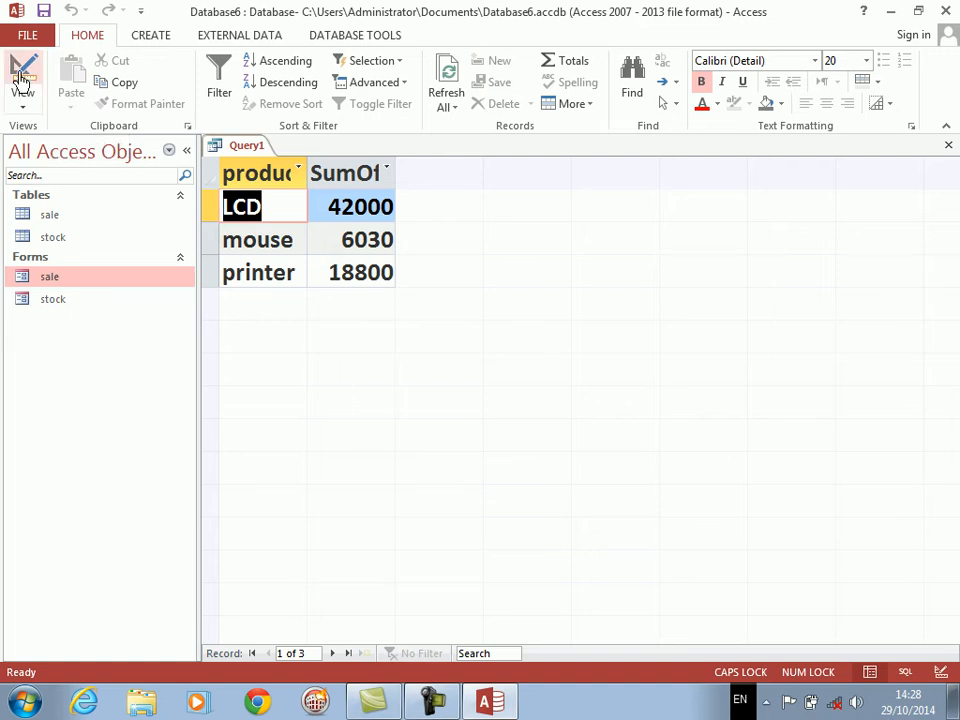
pyautogui.click(22, 81)
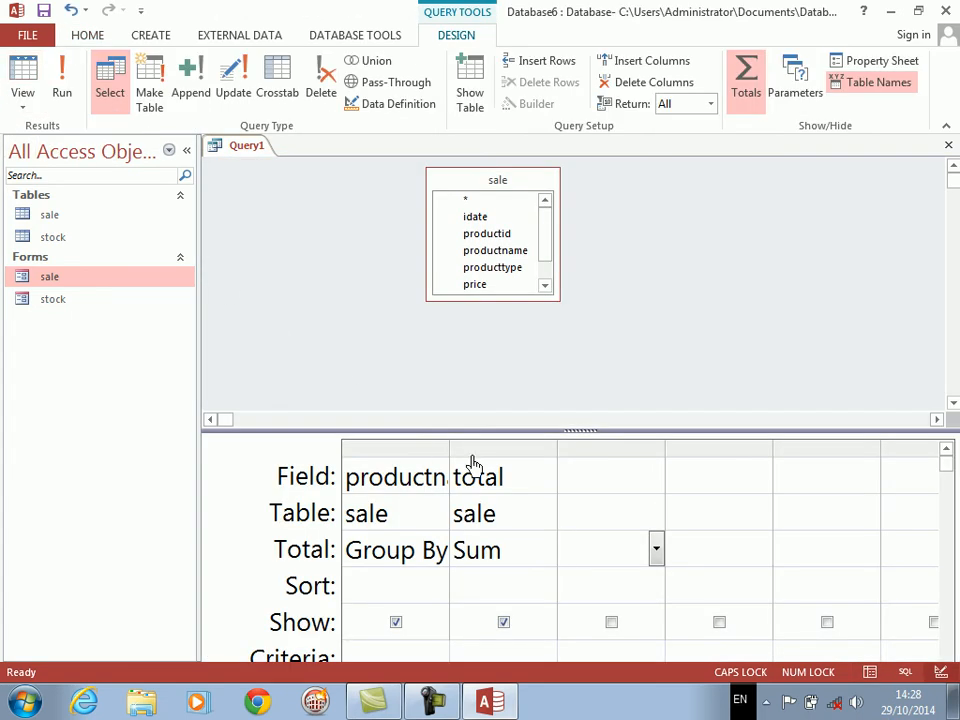
pyautogui.click(61, 96)
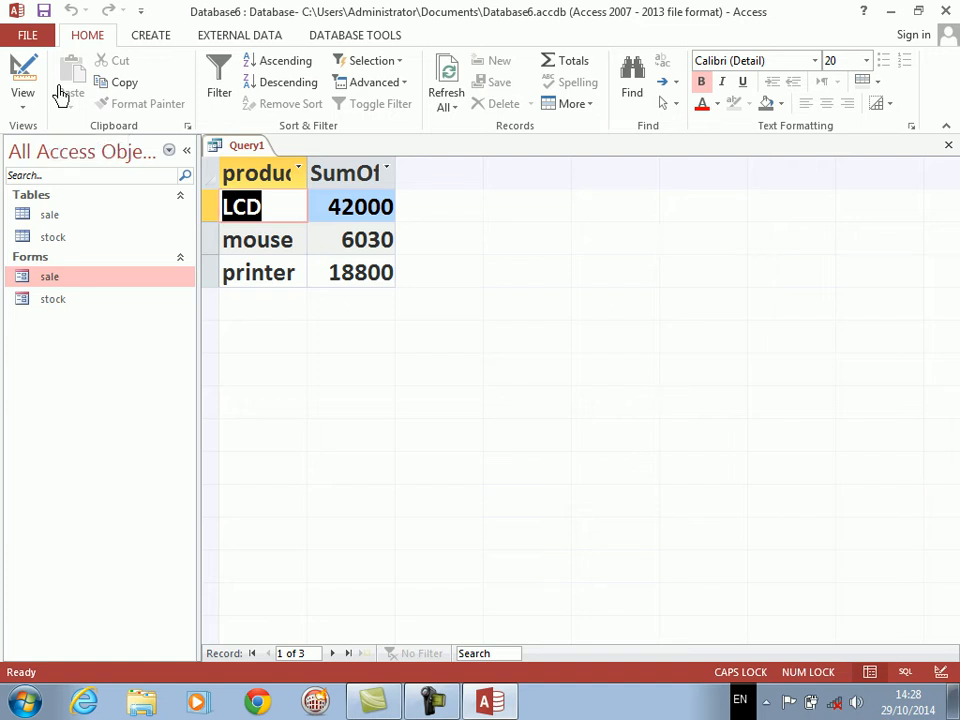
# - Save the query as Sale_Per_Item and close it
pyautogui.hotkey('ctrl', 's')
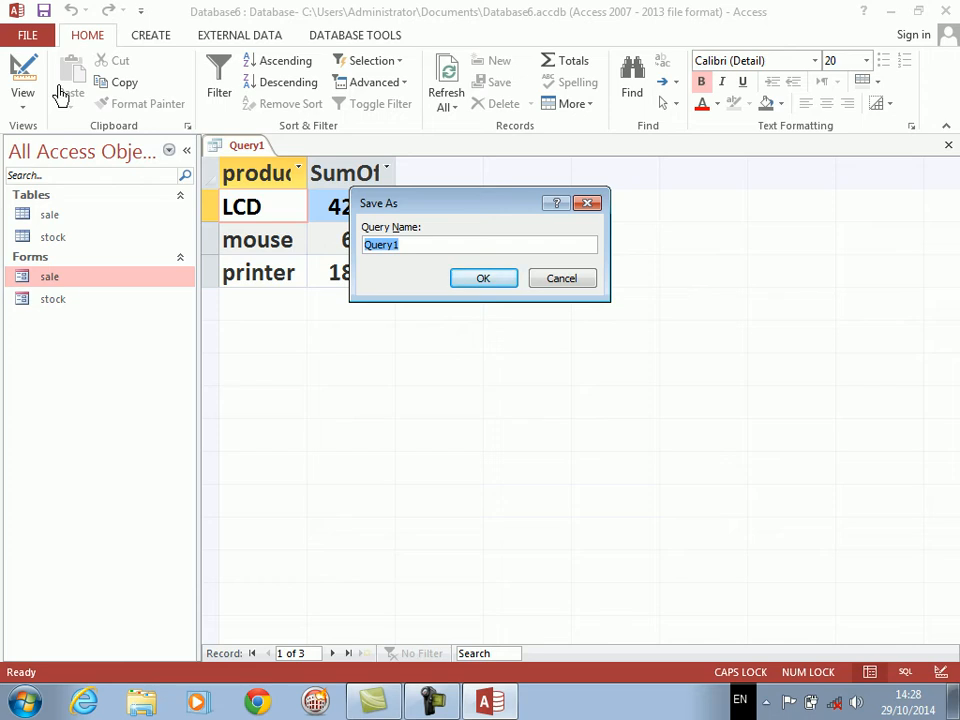
pyautogui.write('s')
pyautogui.press('BackSpace')
pyautogui.write('SA')
pyautogui.press('BackSpace')
pyautogui.press('capslock')
pyautogui.write('ale')
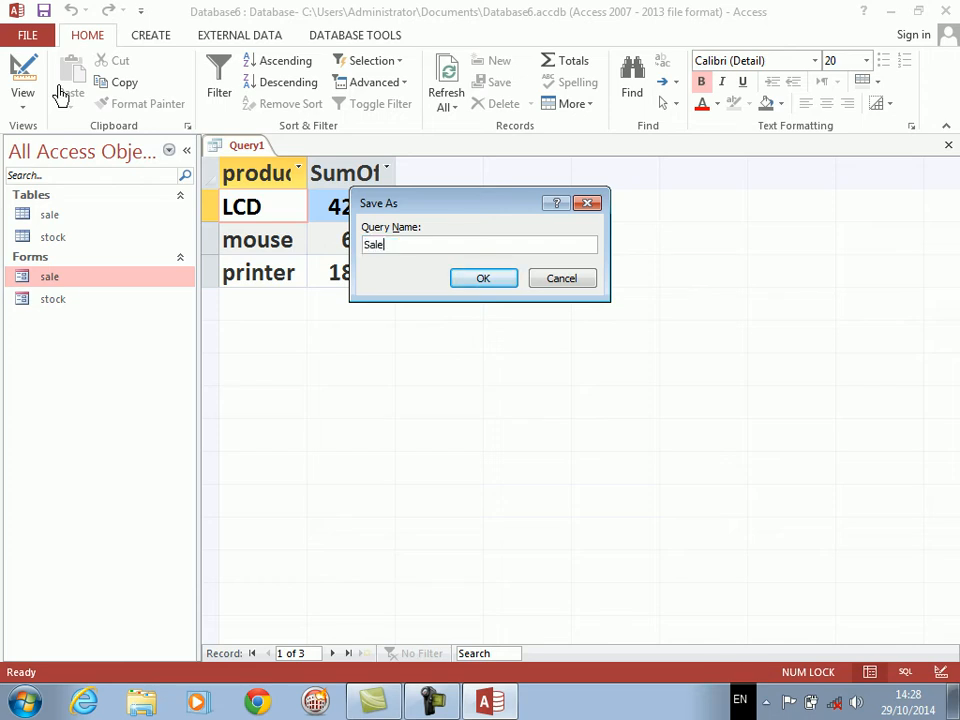
pyautogui.write('_')
pyautogui.press('capslock')
pyautogui.write('P')
pyautogui.press('capslock')
pyautogui.write('er_Item')
pyautogui.press('Return')
pyautogui.hotkey('ctrl', 'w')
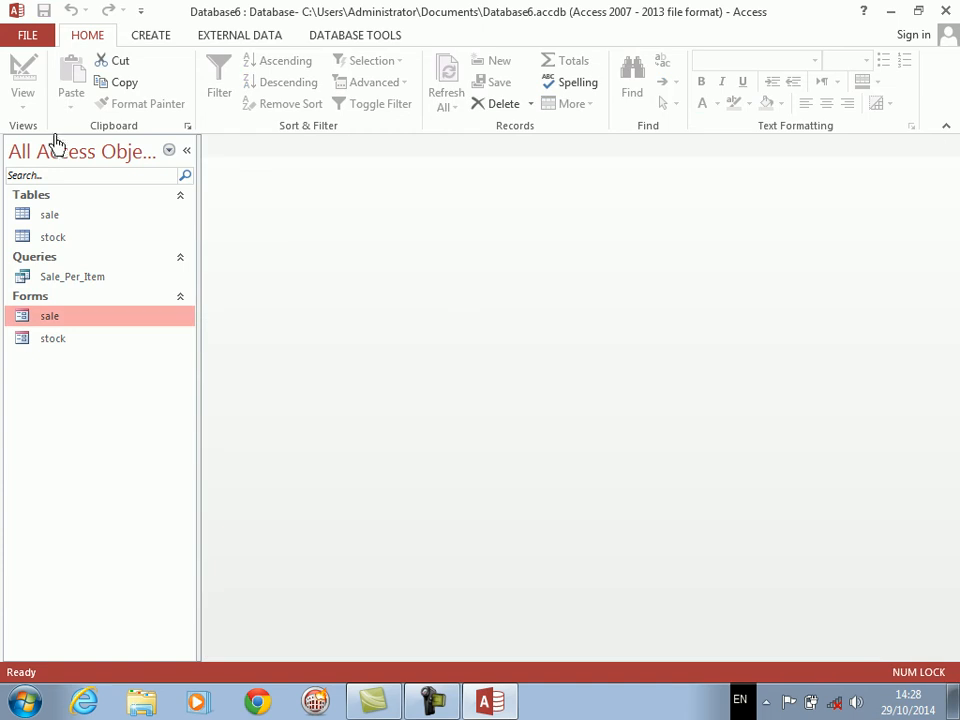
# - Create a Multiple Items form from the Sale_Per_Item query
pyautogui.click(40, 276)
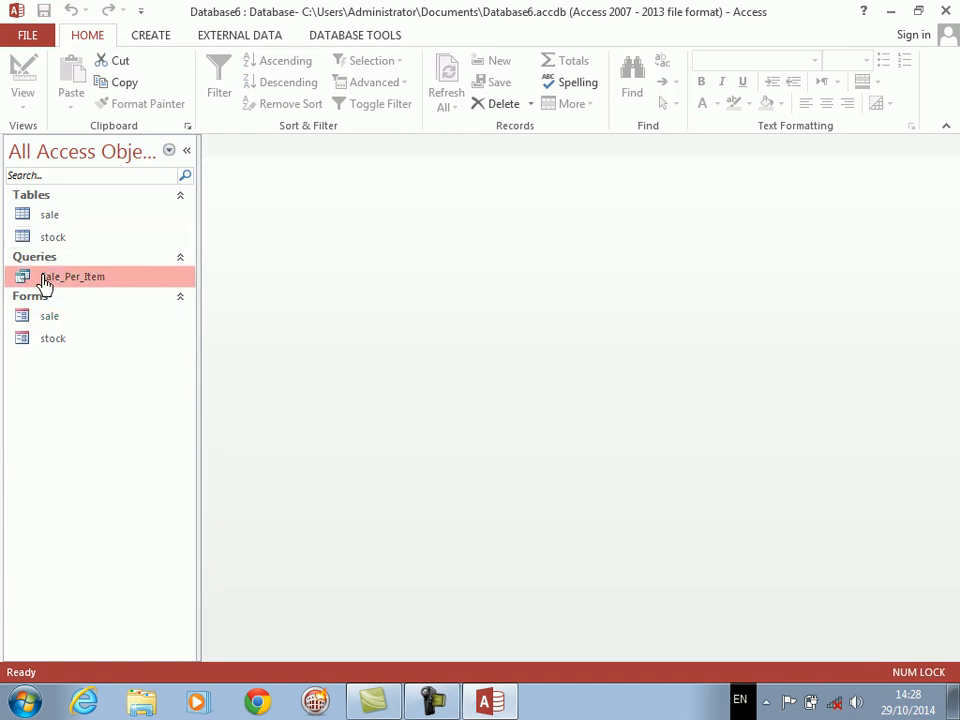
pyautogui.click(160, 35)
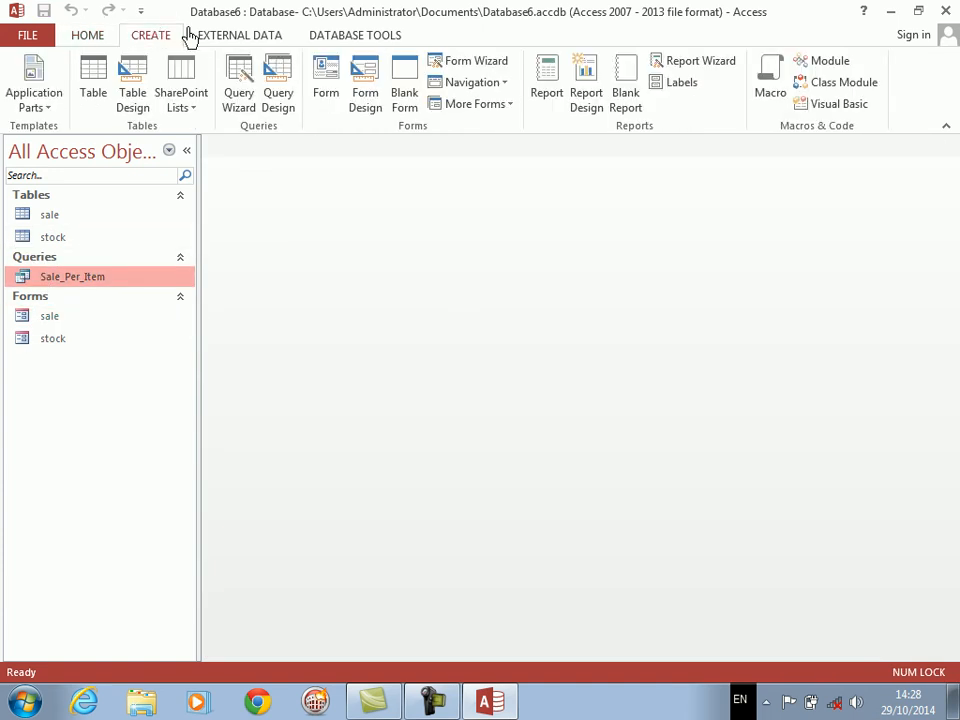
pyautogui.click(508, 105)
pyautogui.click(497, 135)
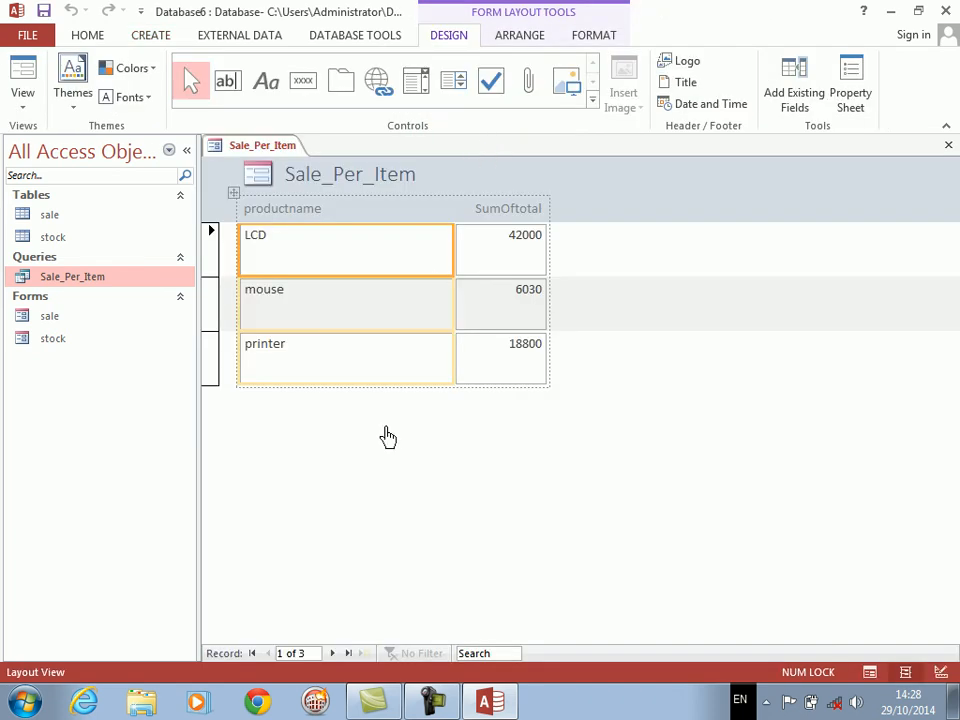
# - Open the new form's properties in Design view and set it to open as a pop-up window
pyautogui.rightClick(373, 484)
pyautogui.click(424, 340)
pyautogui.rightClick(433, 473)
pyautogui.click(499, 637)
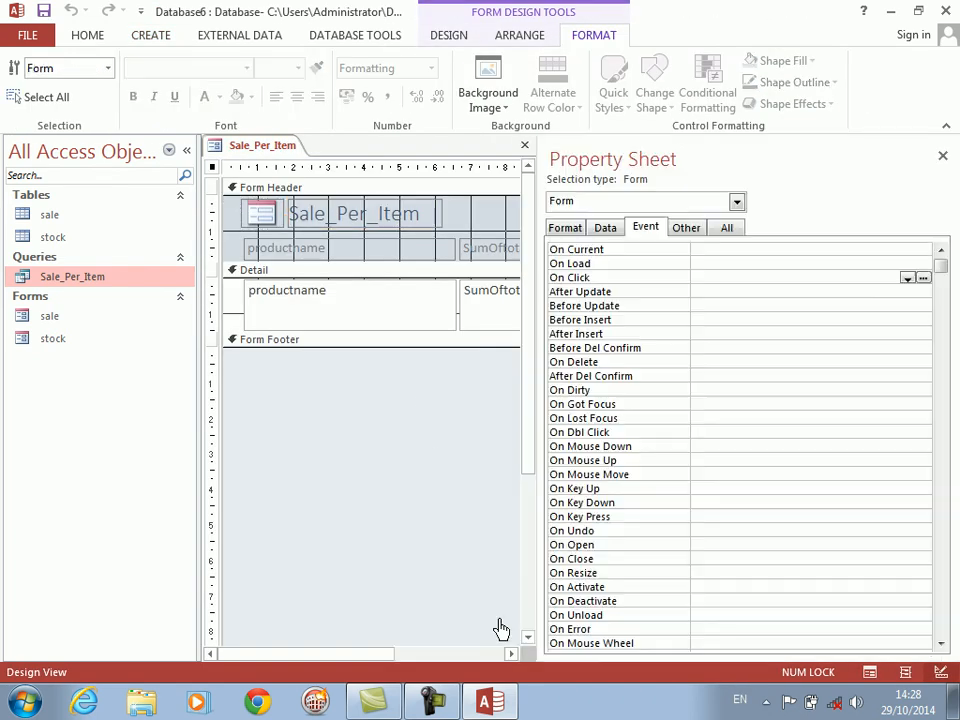
pyautogui.click(726, 230)
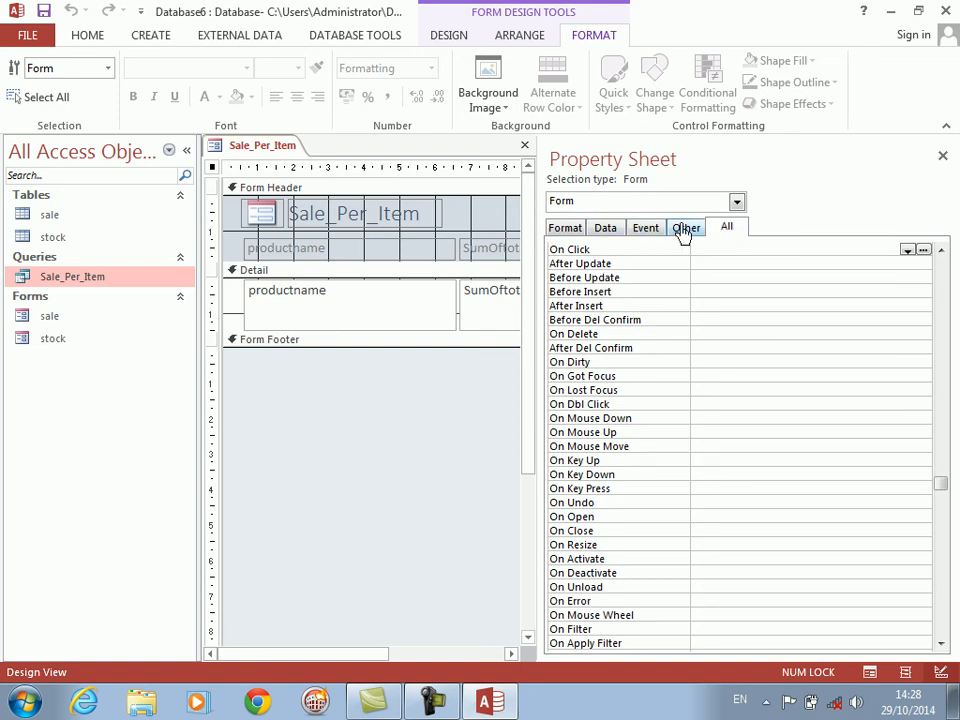
pyautogui.click(684, 229)
pyautogui.doubleClick(580, 251)
# - Set the form's Auto Center to Yes, Fit to Screen to No and Border Style to Thin
pyautogui.click(565, 228)
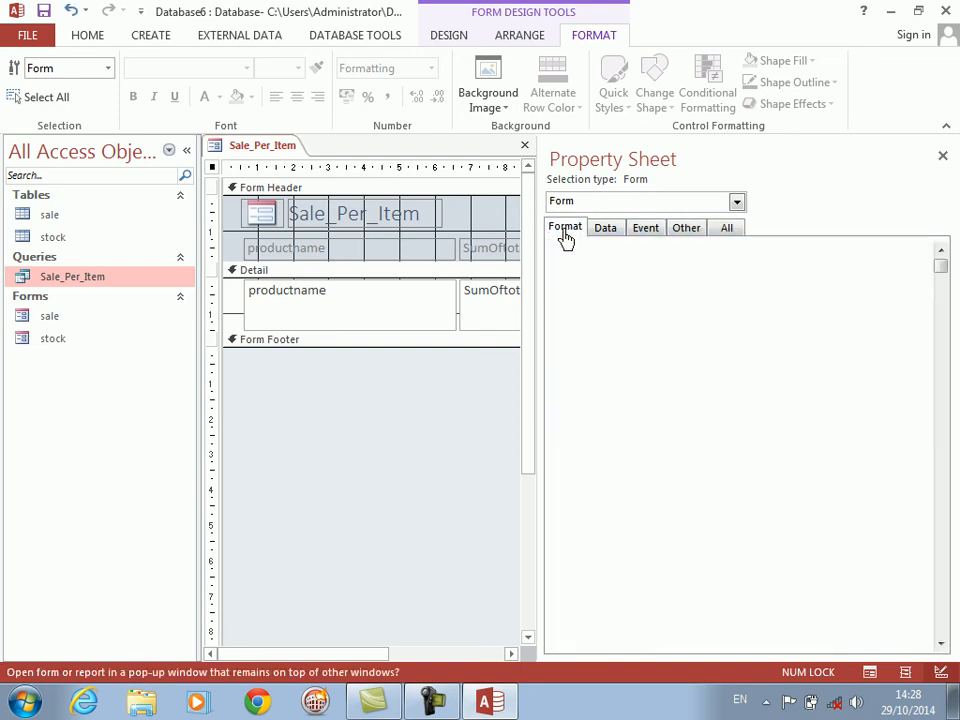
pyautogui.doubleClick(578, 406)
pyautogui.doubleClick(581, 434)
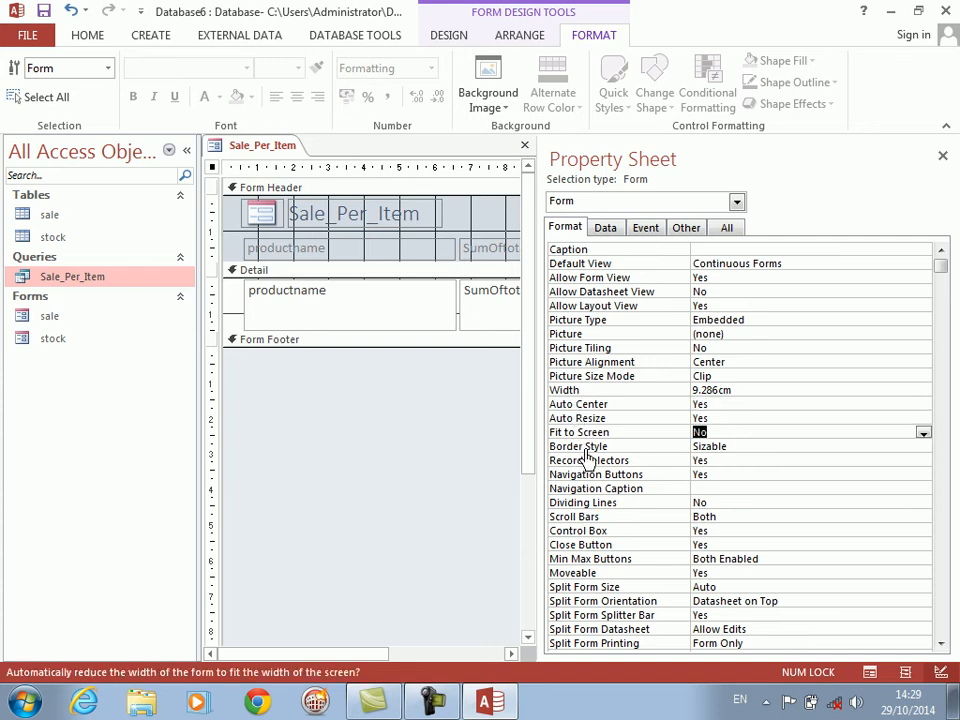
pyautogui.click(584, 447)
pyautogui.doubleClick(585, 448)
pyautogui.doubleClick(586, 448)
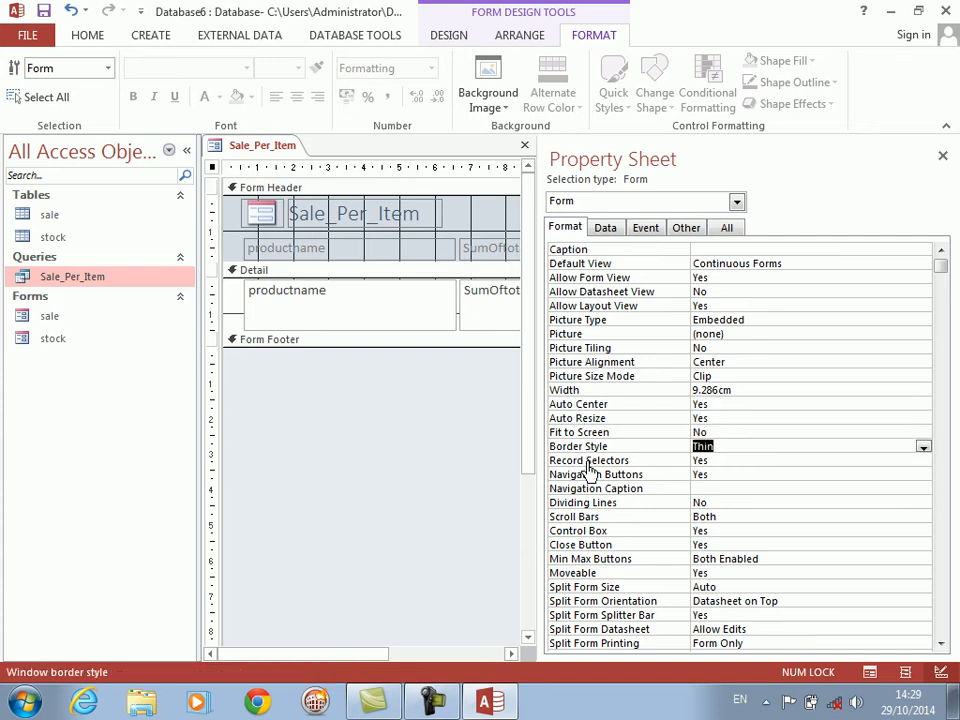
# - Set Record Selectors and Navigation Buttons to No, Scroll Bars to Neither and Min Max Buttons to None, and save the form as Sale_Per_Item
pyautogui.doubleClick(585, 461)
pyautogui.doubleClick(586, 475)
pyautogui.doubleClick(570, 518)
pyautogui.doubleClick(599, 560)
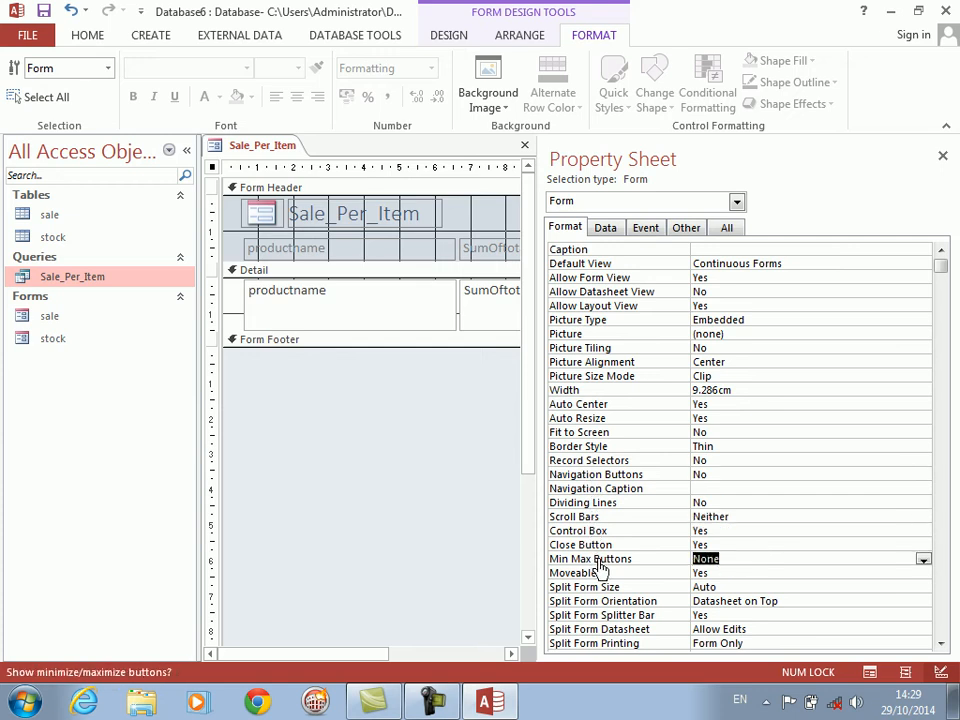
pyautogui.hotkey('ctrl', 's')
pyautogui.click(480, 281)
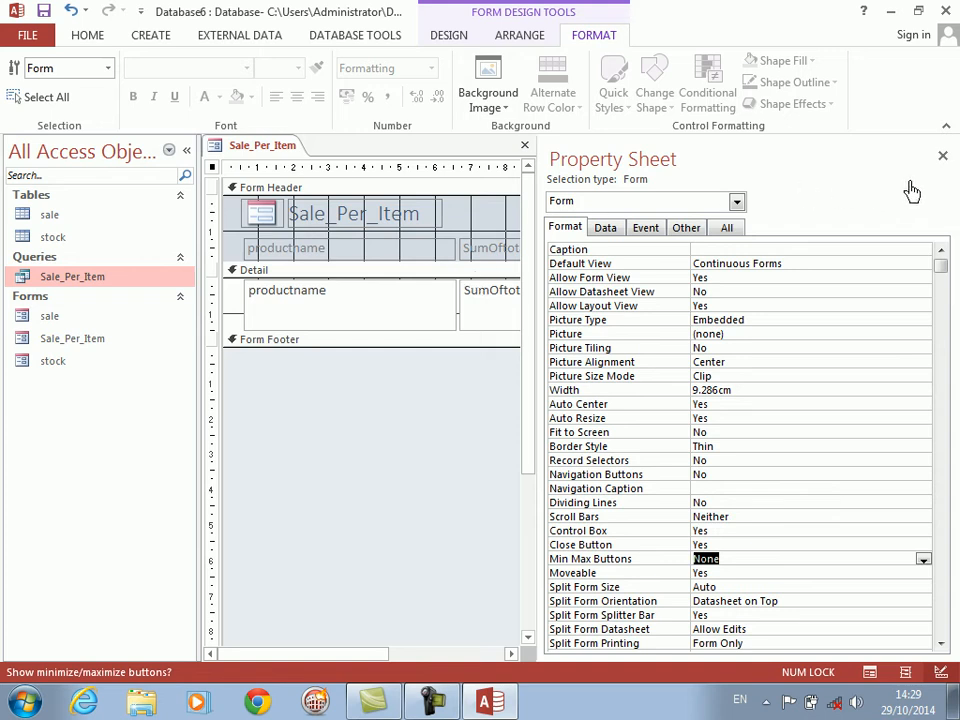
# - Hide the property sheet and shrink the productname and SumOftotal boxes and the Detail section around them
pyautogui.click(942, 155)
pyautogui.click(394, 327)
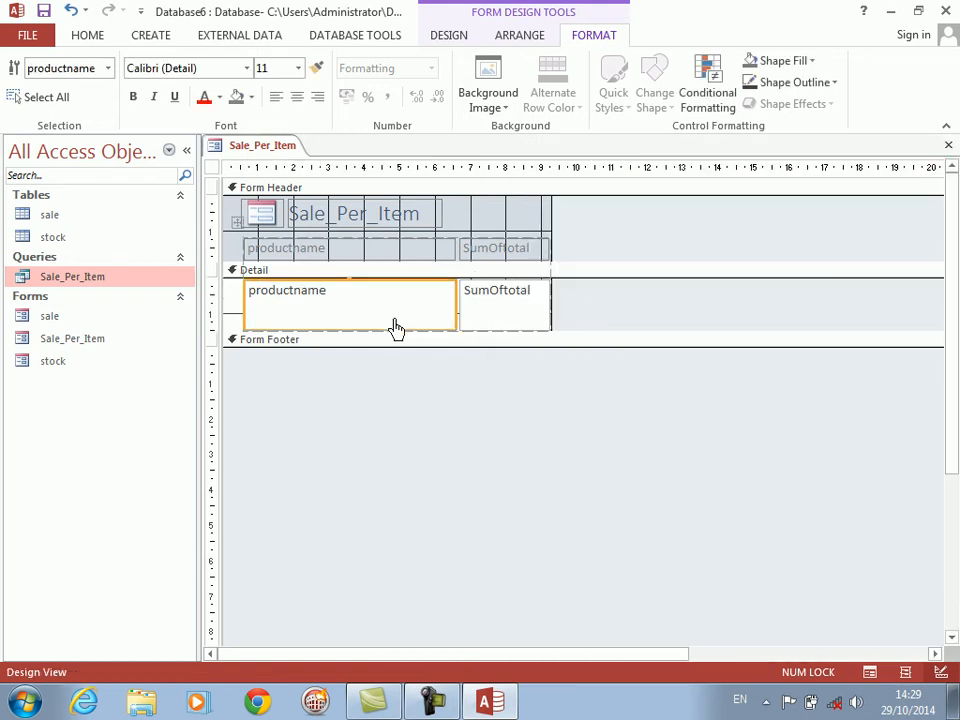
pyautogui.moveTo(457, 325)
pyautogui.mouseDown()
pyautogui.moveTo(453, 314)
pyautogui.moveTo(404, 314)
pyautogui.mouseUp()
pyautogui.hotkey('shift', 'Left')
pyautogui.hotkey('shift', 'Left')
pyautogui.hotkey('shift', 'Left')
pyautogui.hotkey('shift', 'Left')
pyautogui.press('Right')
pyautogui.hotkey('shift', 'Left')
pyautogui.hotkey('shift', 'Left')
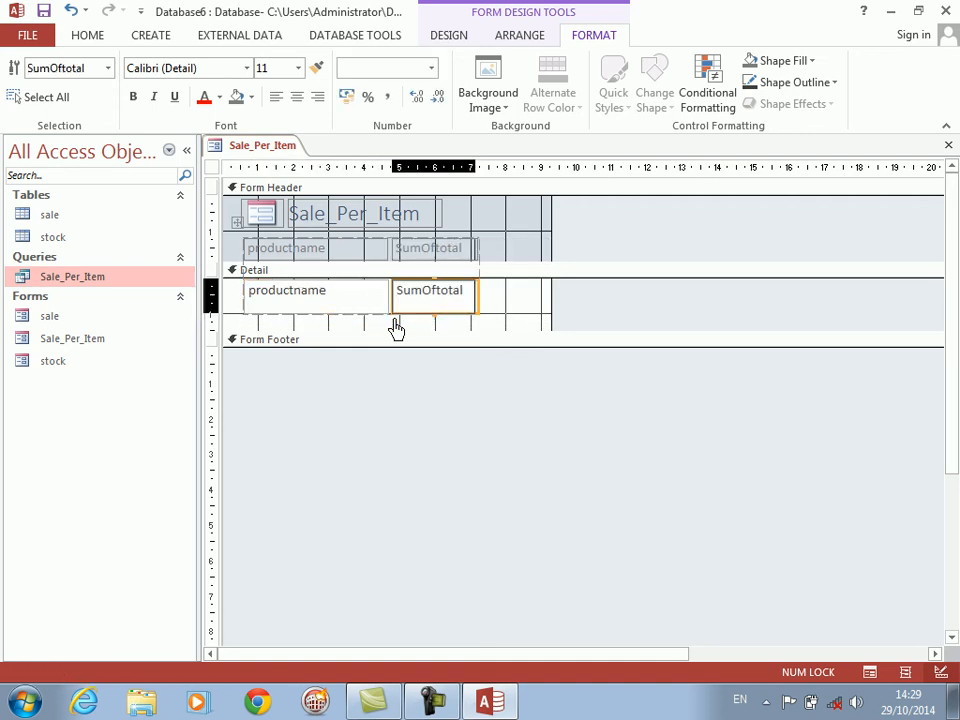
pyautogui.moveTo(396, 337); pyautogui.dragTo(394, 322)
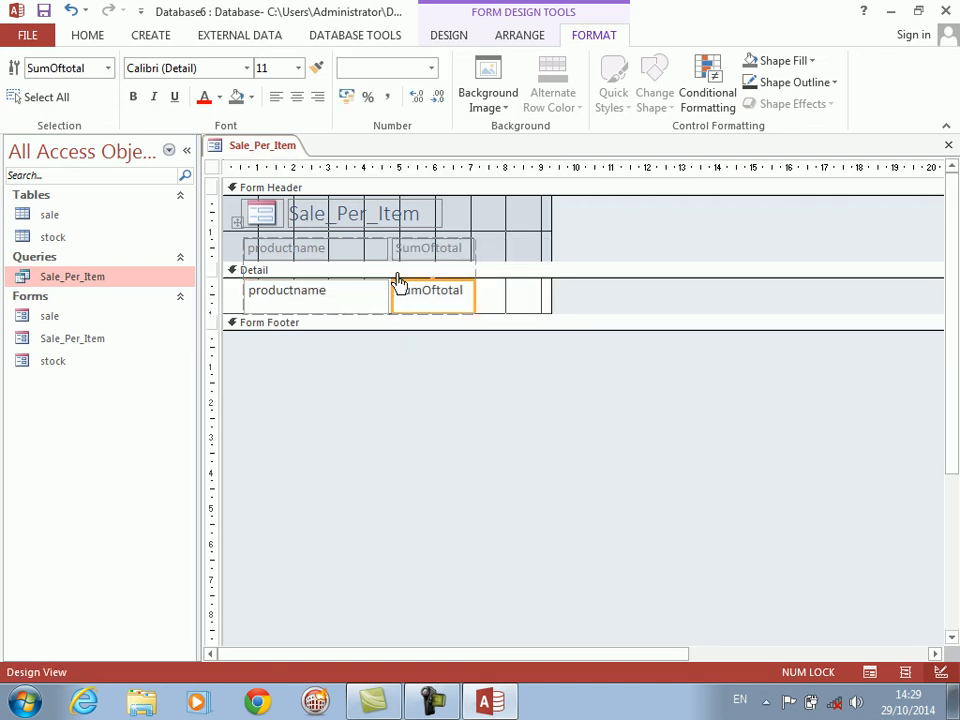
# - Change the SumOftotal column label in the form header to Total Sale
pyautogui.click(427, 251)
pyautogui.doubleClick(427, 251)
pyautogui.press('Delete')
pyautogui.write('Total Sale')
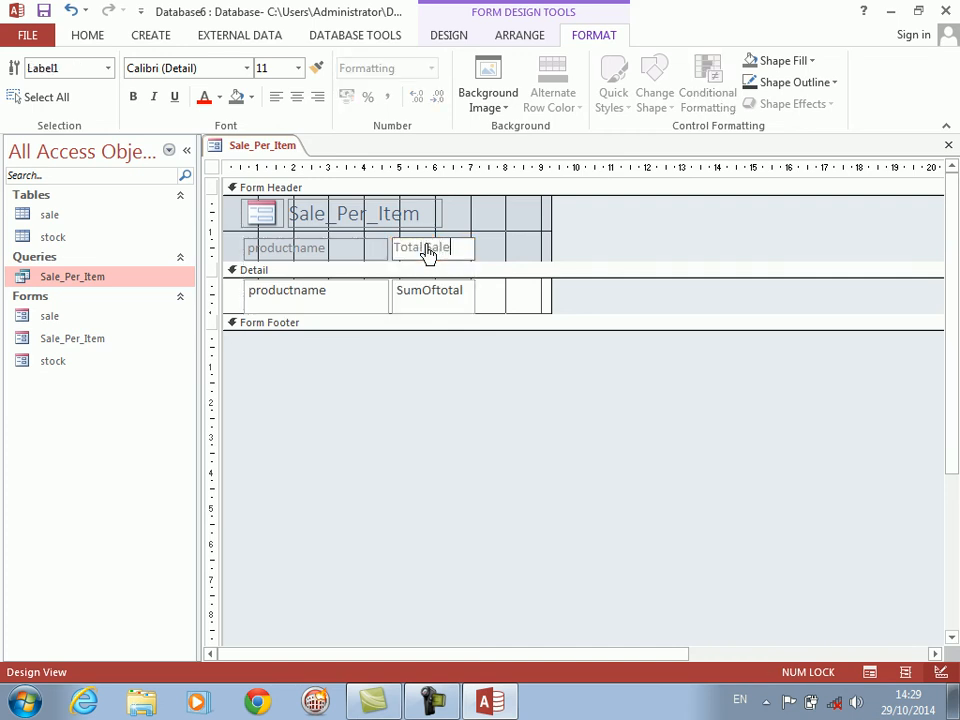
pyautogui.click(495, 246)
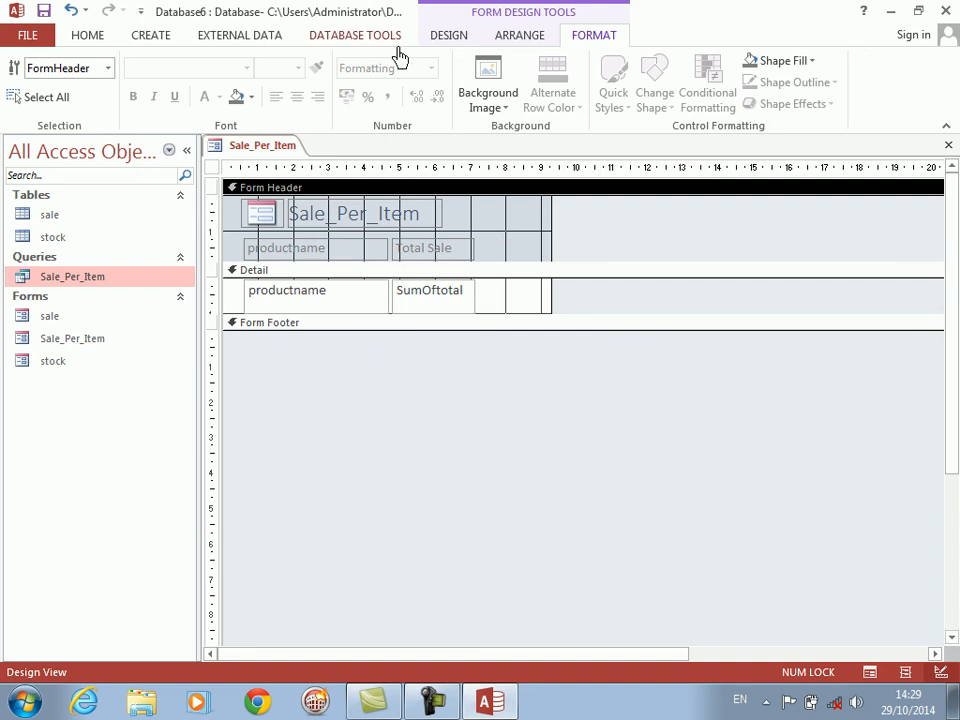
# - Display the Sale_Per_Item form in Form view, check the mouse row's Total Sale, and close the form
pyautogui.click(438, 37)
pyautogui.click(24, 80)
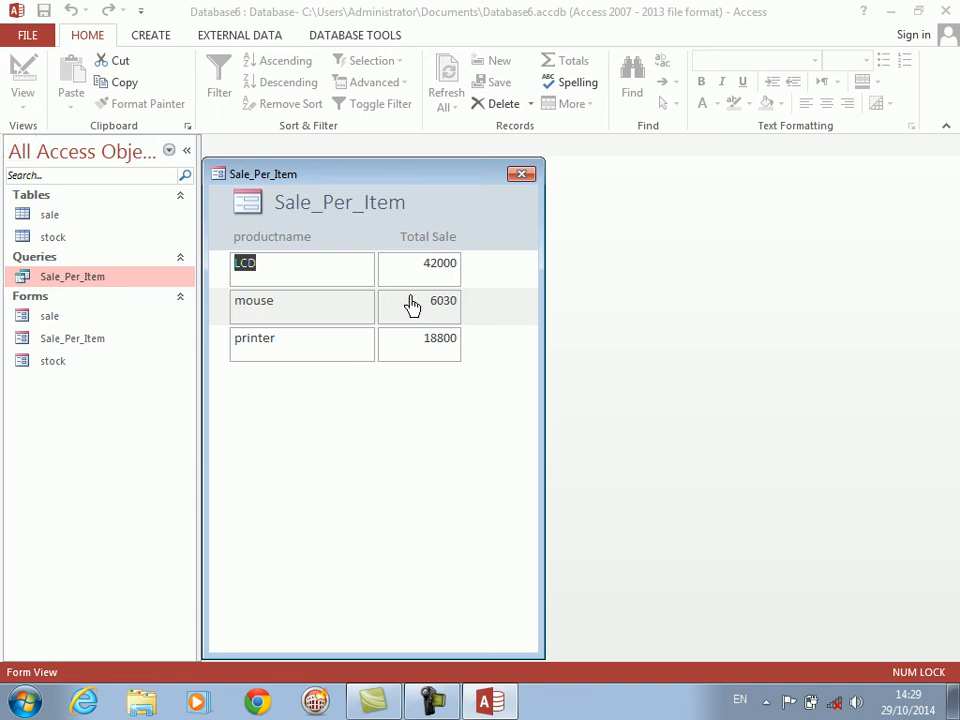
pyautogui.doubleClick(448, 308)
pyautogui.click(521, 176)
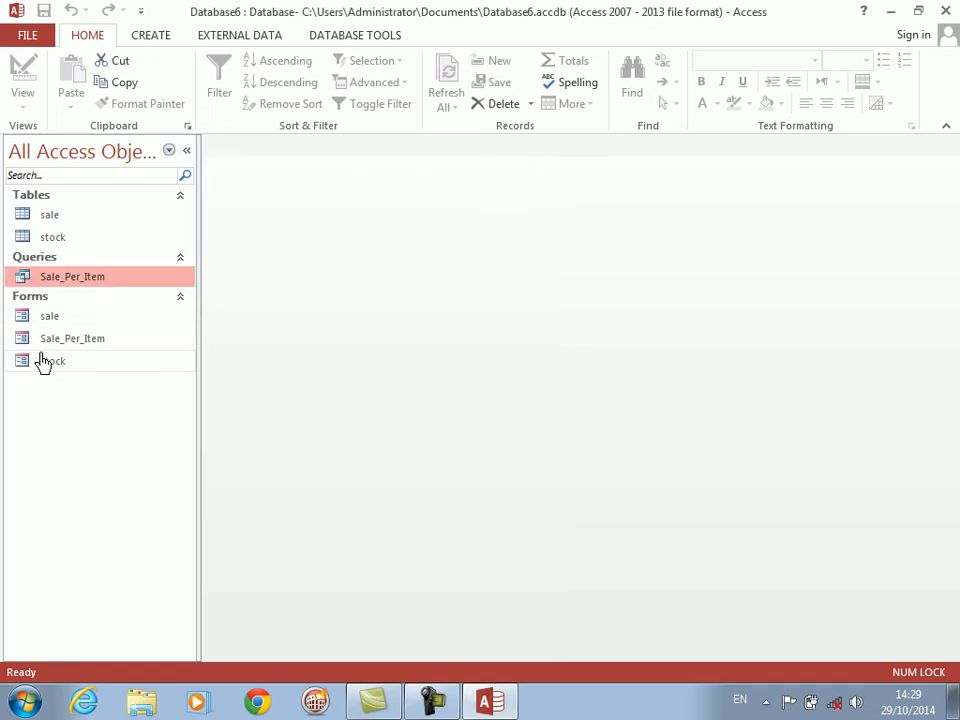
# - Add a sale form record dated 3/2/2013 for productid 6 with price 130 and quantity 30, and close the form
pyautogui.doubleClick(30, 318)
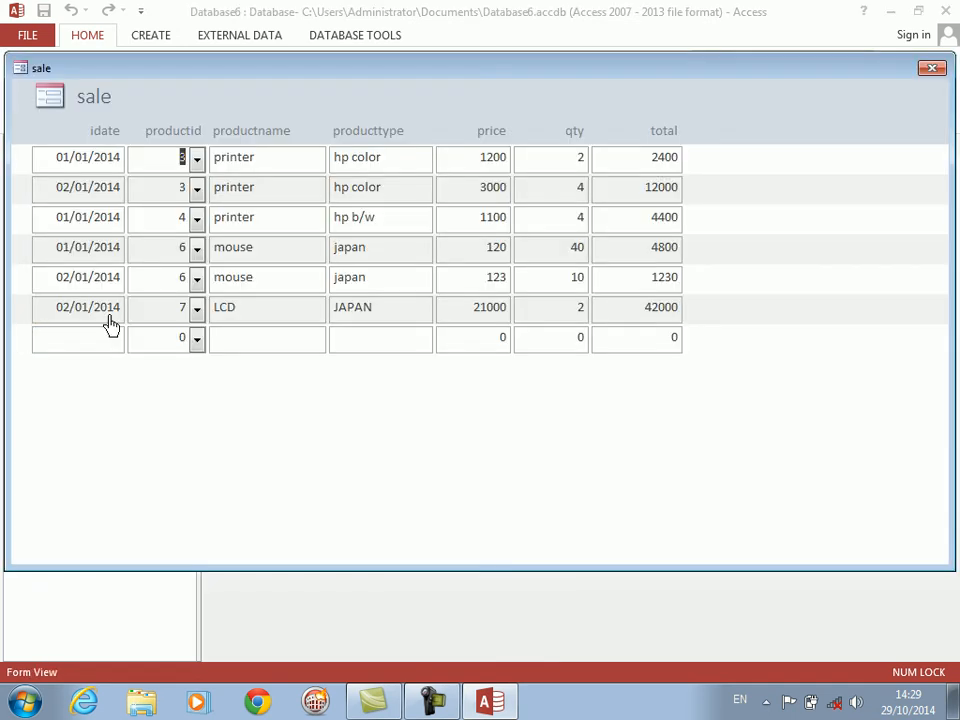
pyautogui.click(100, 346)
pyautogui.write('3/2/2013')
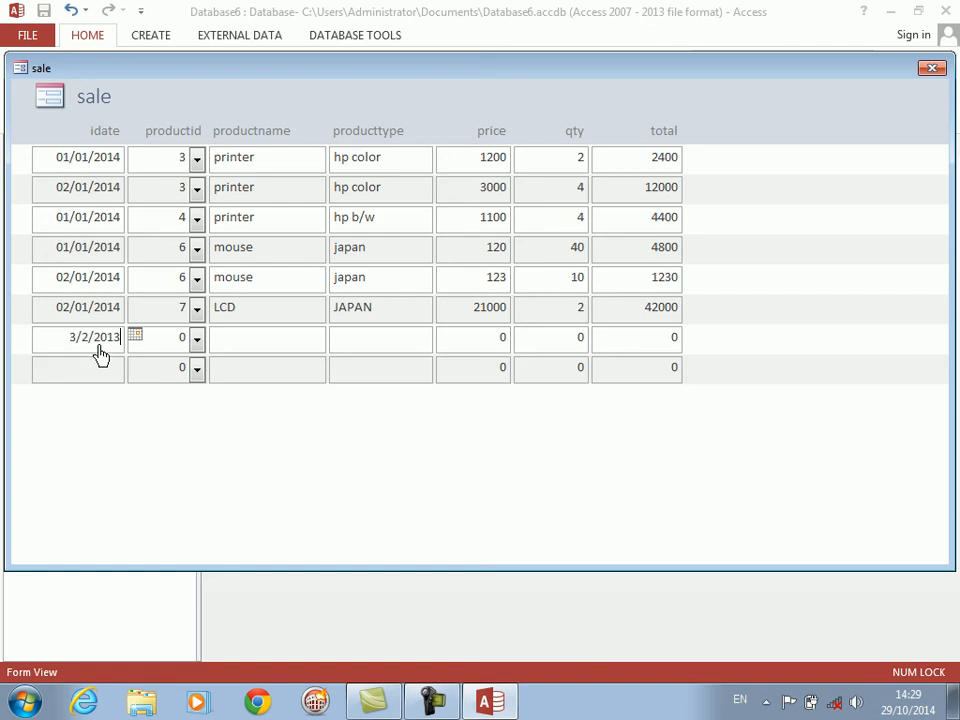
pyautogui.press('Tab')
pyautogui.click(197, 339)
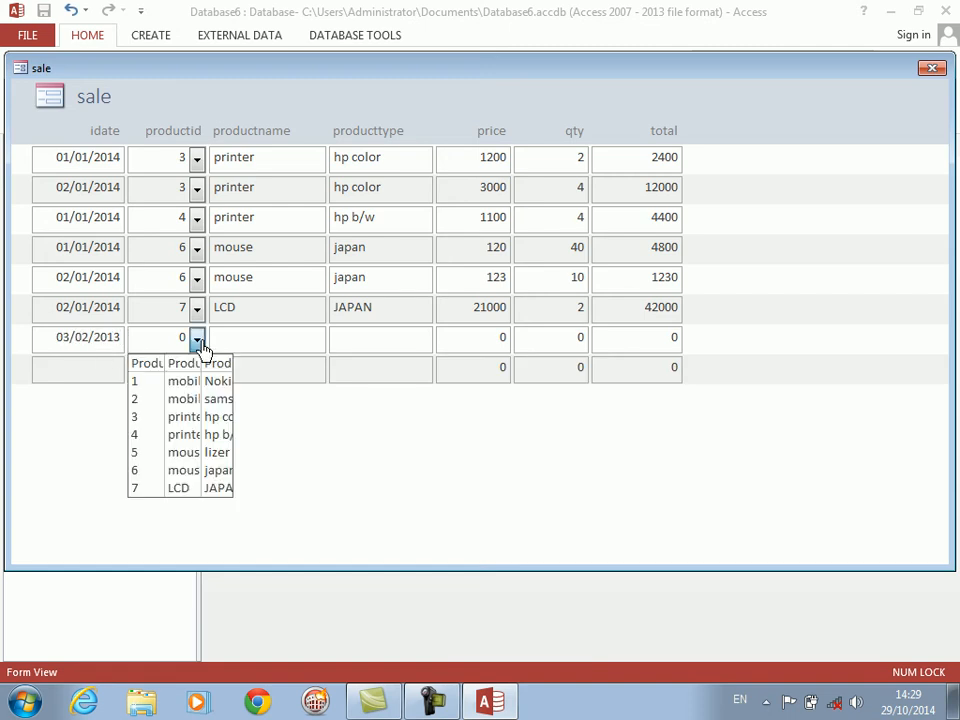
pyautogui.click(157, 474)
pyautogui.write('130')
pyautogui.press('Tab')
pyautogui.write('30')
pyautogui.press('Tab')
pyautogui.press('Tab')
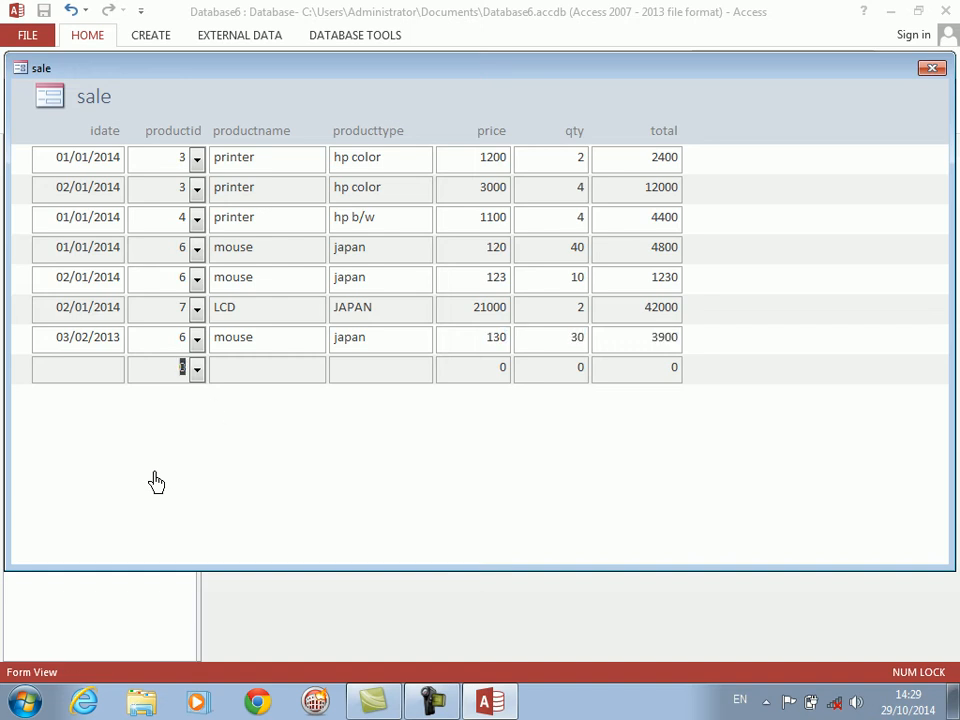
pyautogui.click(931, 68)
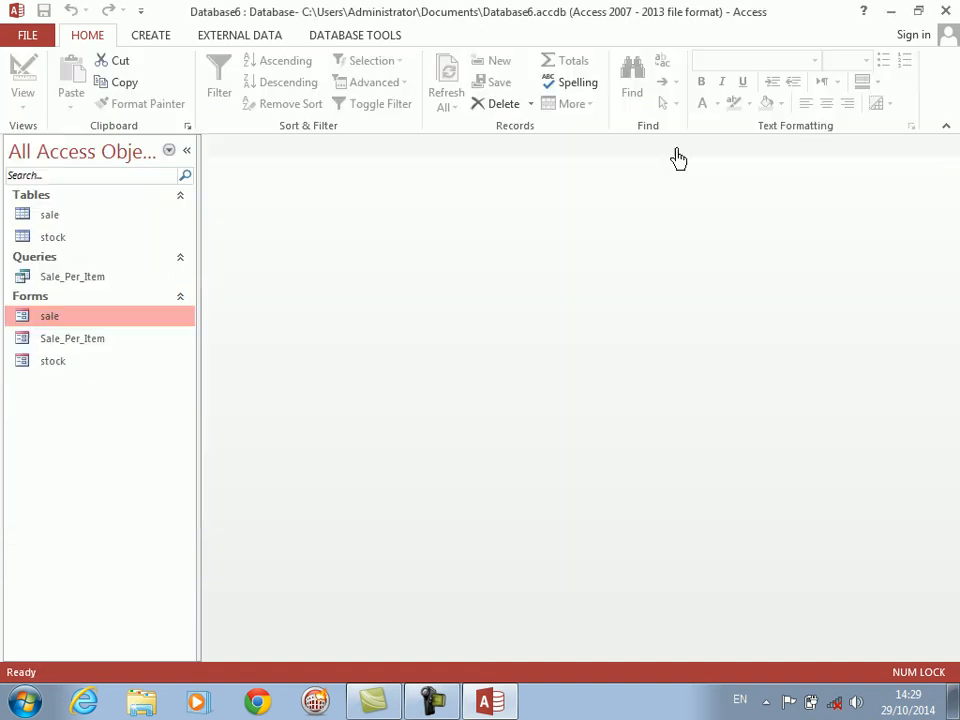
# - Open the Sale_Per_Item form and check the mouse row's Total Sale
pyautogui.doubleClick(21, 341)
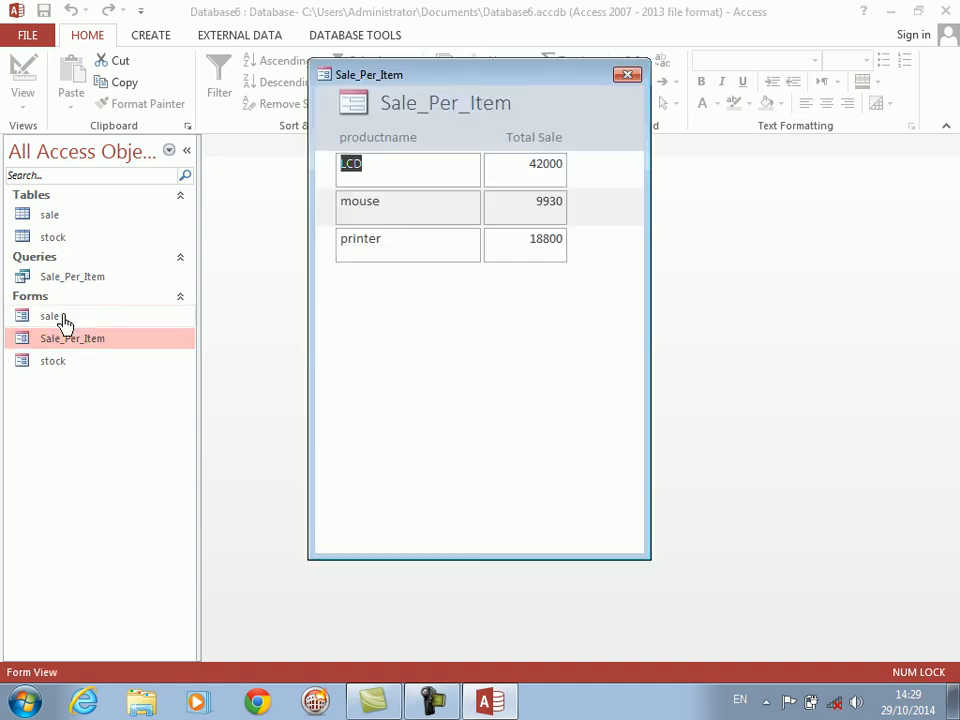
pyautogui.click(452, 219)
pyautogui.doubleClick(524, 218)
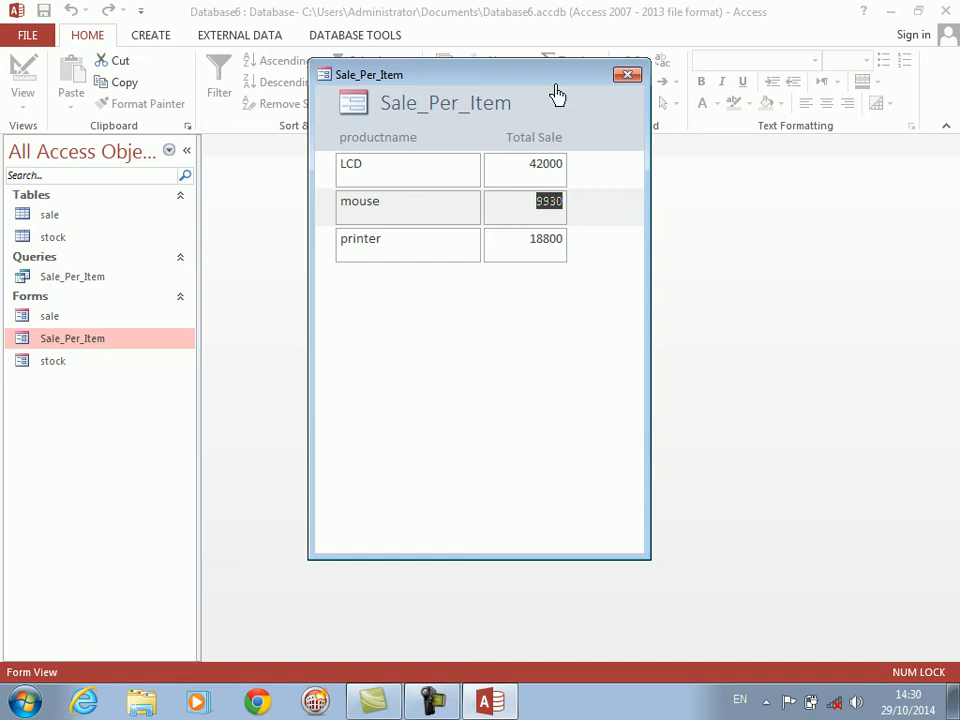
# - Narrow the Sale_Per_Item form to about 7.4 cm in Design view and close it
pyautogui.moveTo(561, 80); pyautogui.dragTo(594, 112)
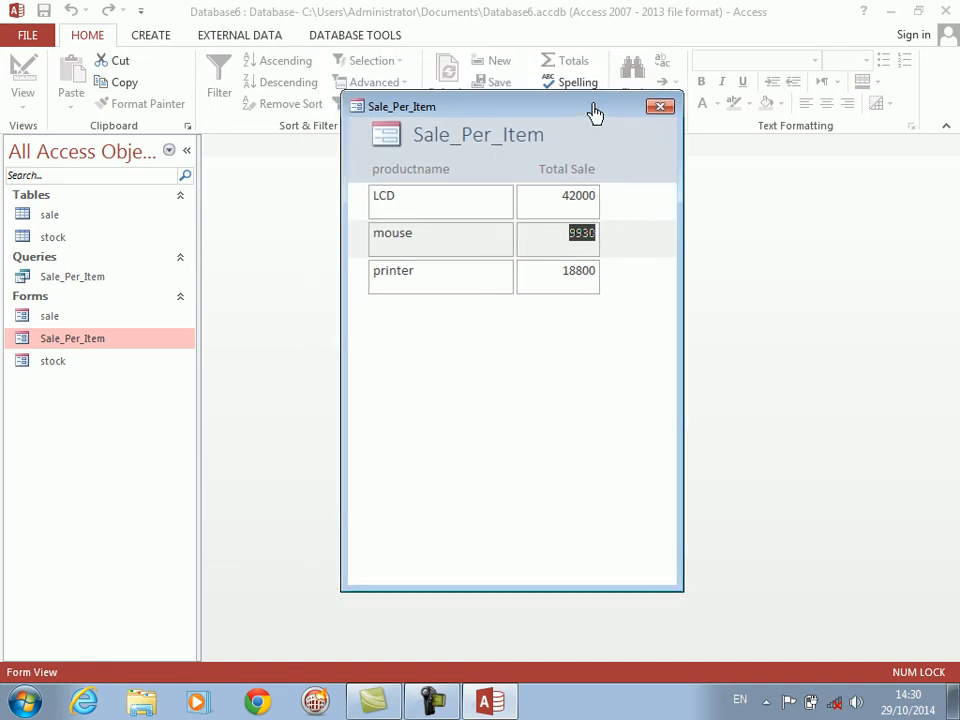
pyautogui.rightClick(641, 141)
pyautogui.click(675, 193)
pyautogui.moveTo(553, 253); pyautogui.dragTo(485, 255)
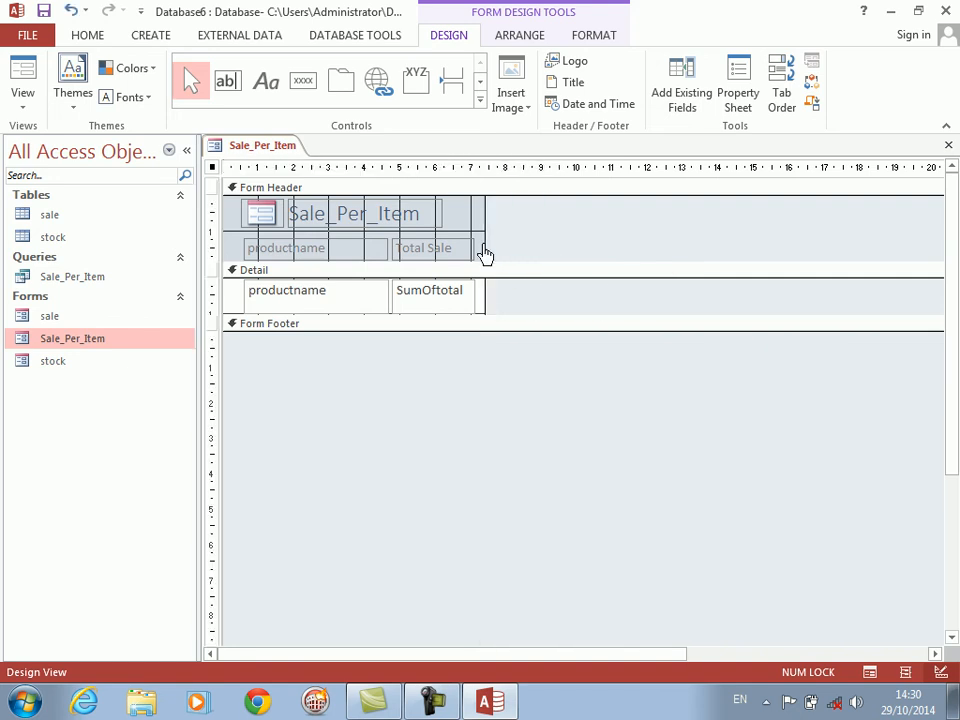
pyautogui.hotkey('ctrl', 'w')
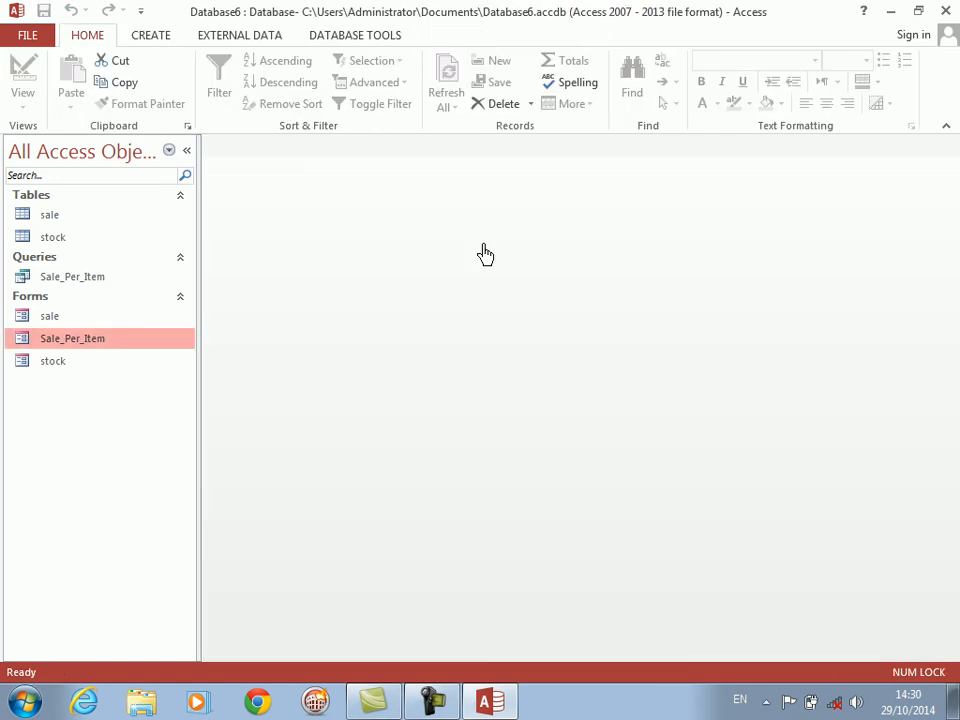
pyautogui.doubleClick(37, 342)
pyautogui.click(138, 30)
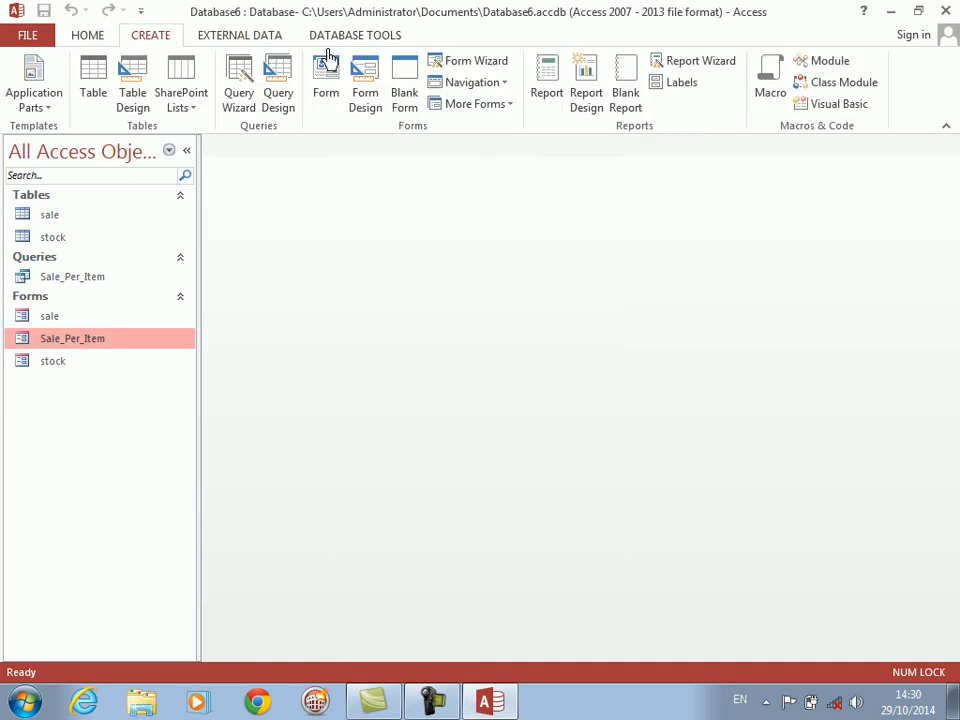
pyautogui.click(506, 83)
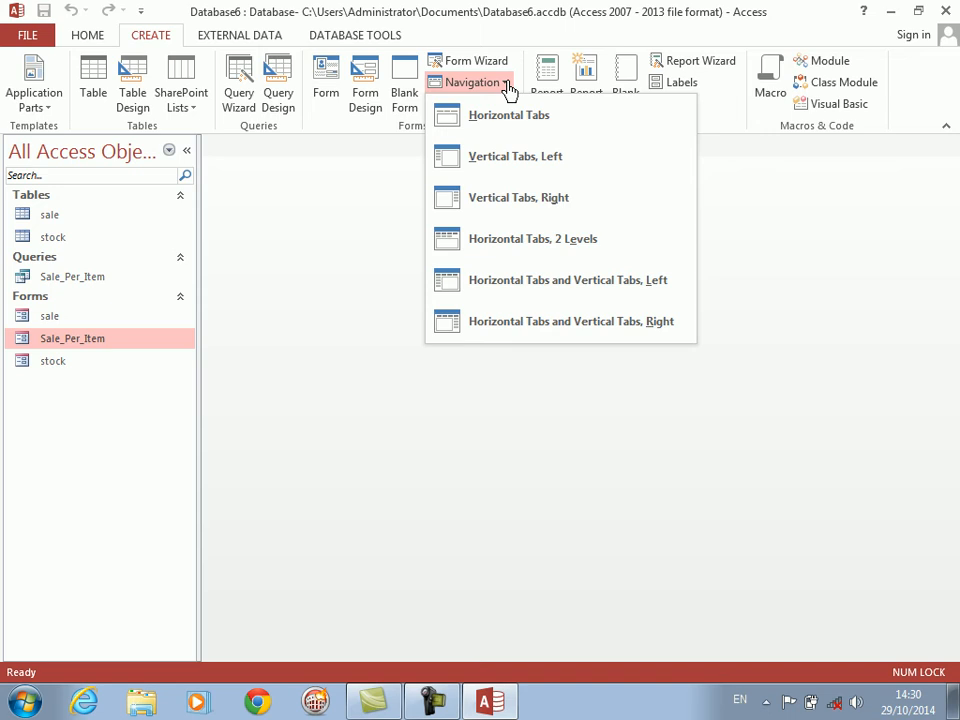
pyautogui.click(936, 167)
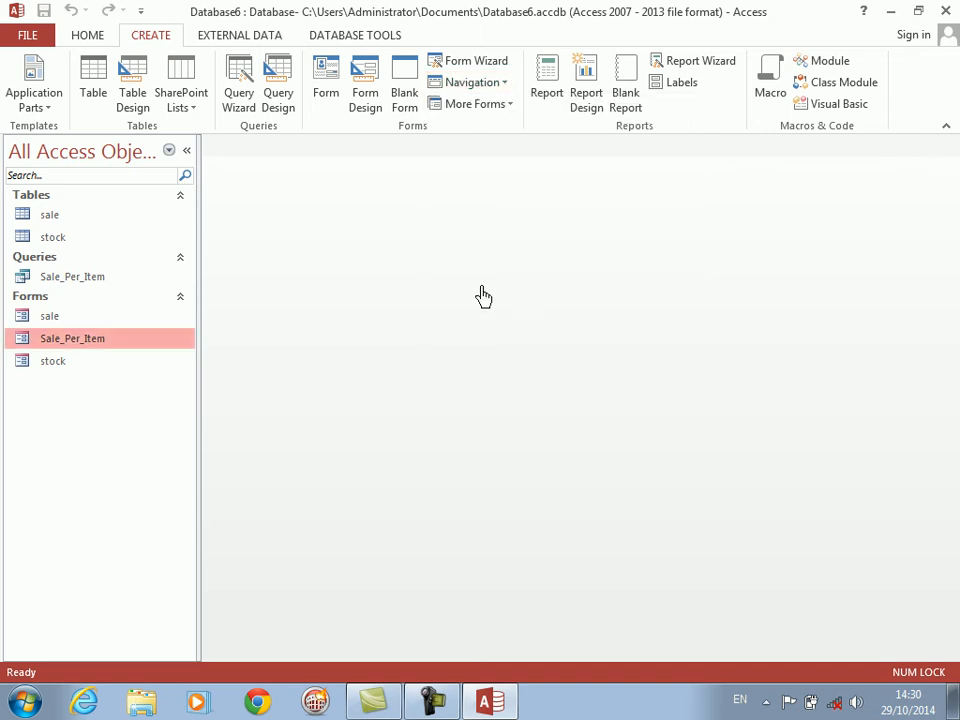
# - Open the sale form and switch it to Design view
pyautogui.click(31, 324)
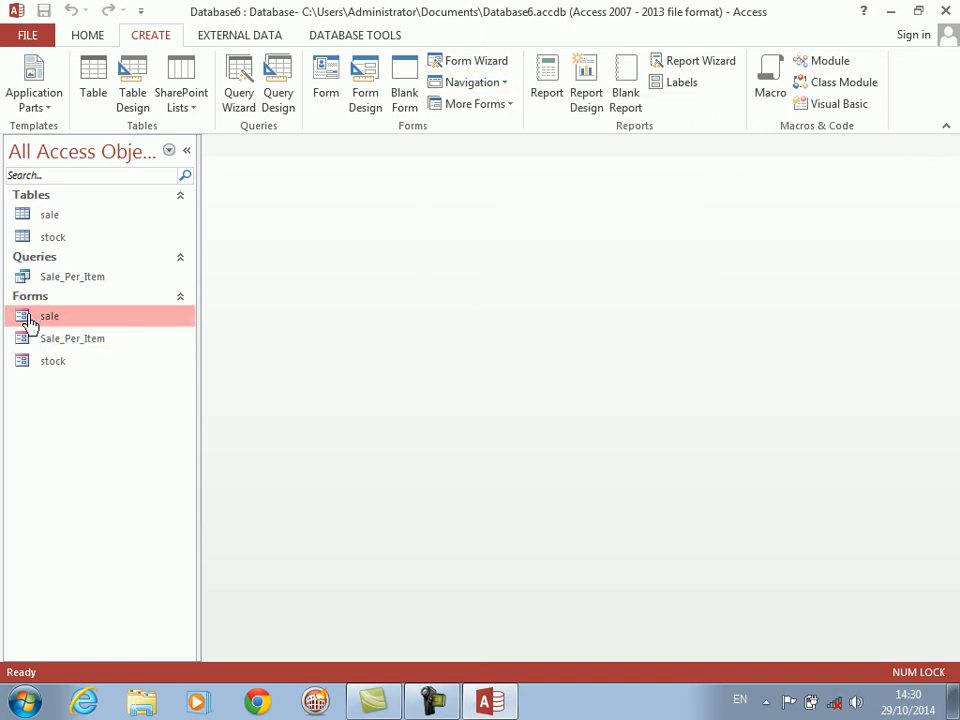
pyautogui.doubleClick(30, 322)
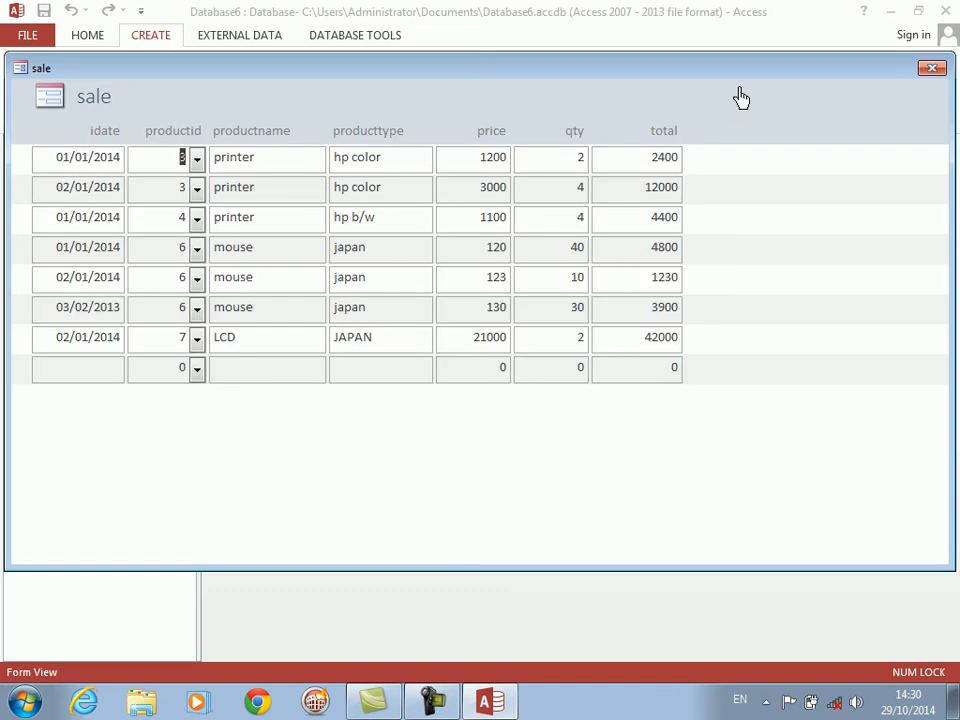
pyautogui.moveTo(836, 75); pyautogui.dragTo(800, 90)
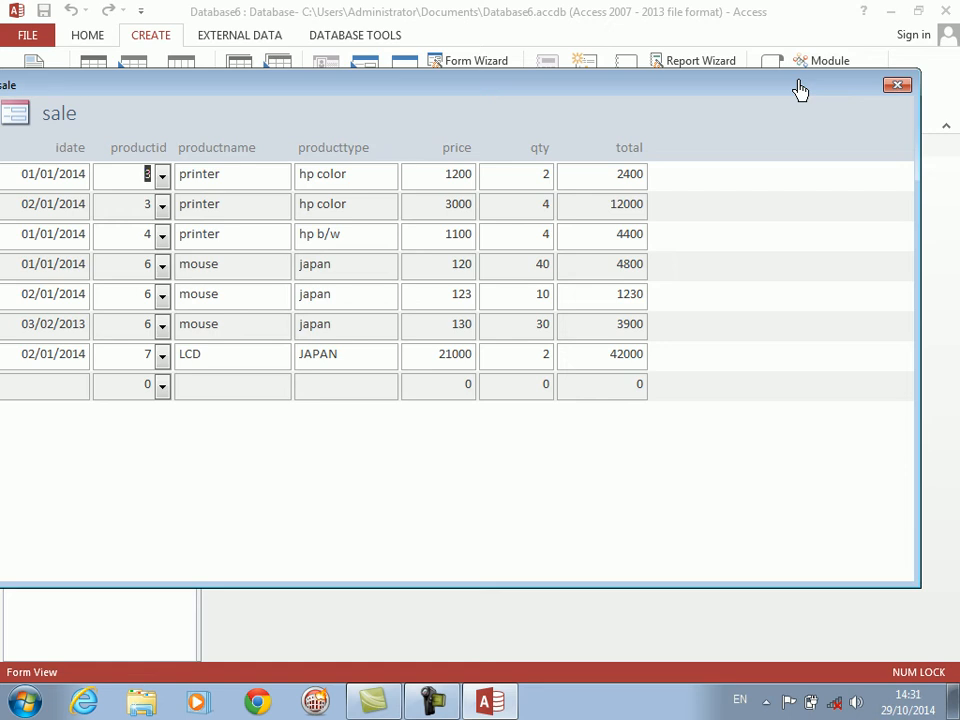
pyautogui.moveTo(800, 90); pyautogui.dragTo(819, 110)
pyautogui.rightClick(818, 122)
pyautogui.click(870, 172)
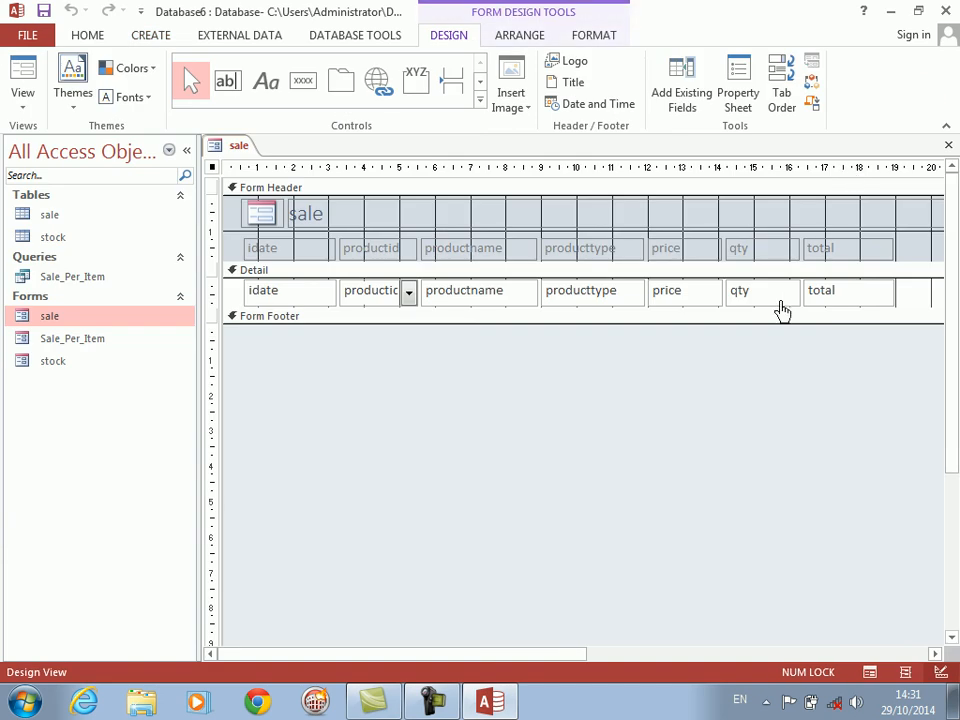
# - Shorten the title label in the sale form's header and narrow the form to about 19.2 cm
pyautogui.moveTo(492, 664); pyautogui.dragTo(626, 639)
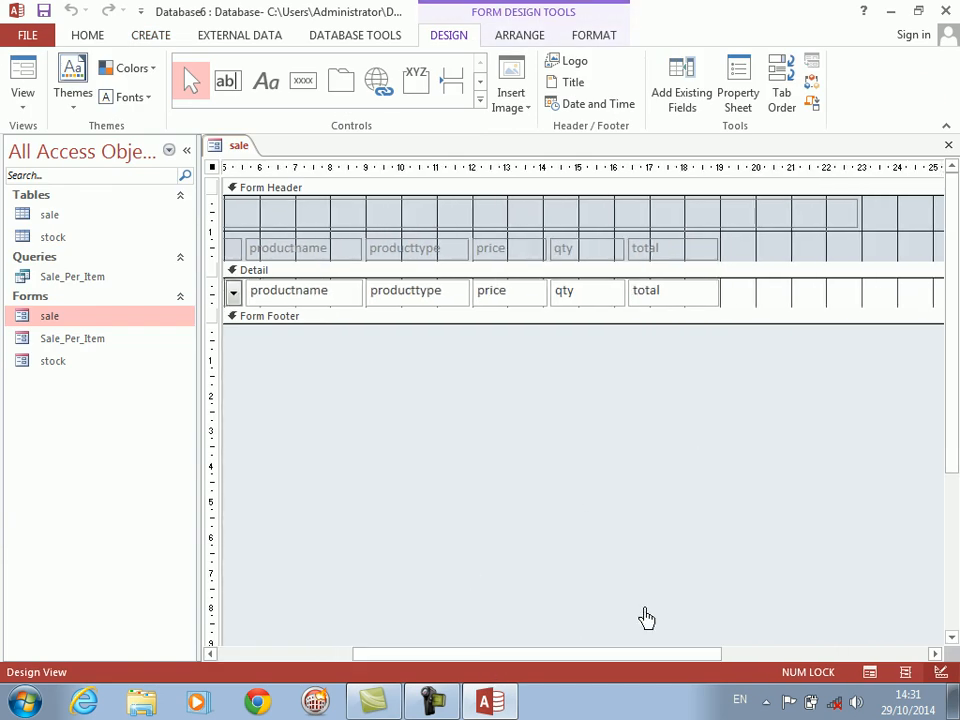
pyautogui.click(829, 226)
pyautogui.moveTo(859, 213); pyautogui.dragTo(829, 230)
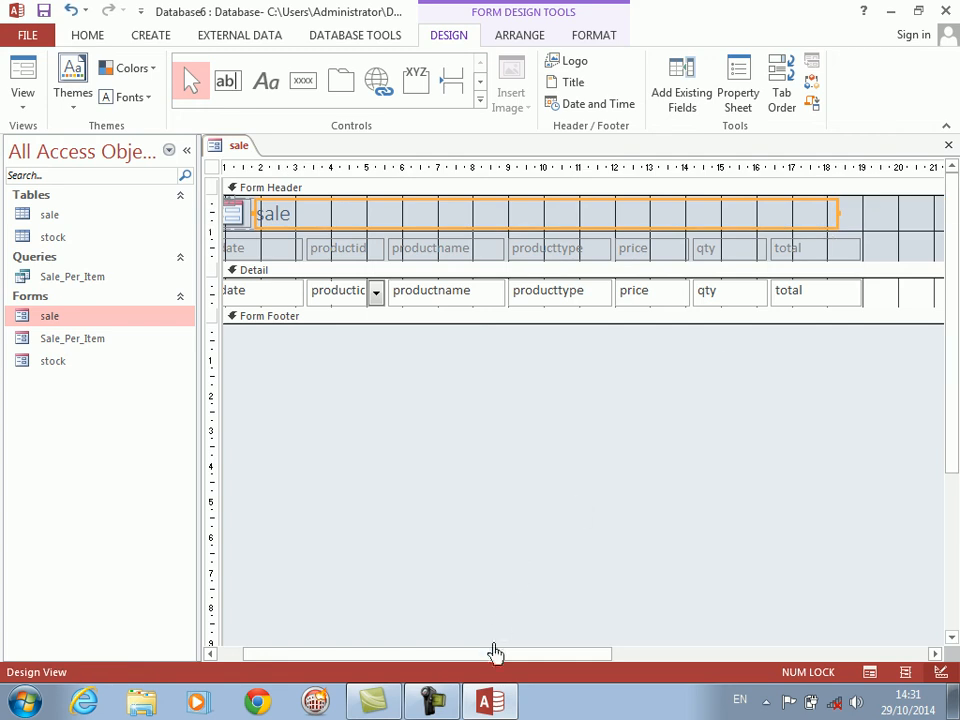
pyautogui.moveTo(491, 656); pyautogui.dragTo(687, 645)
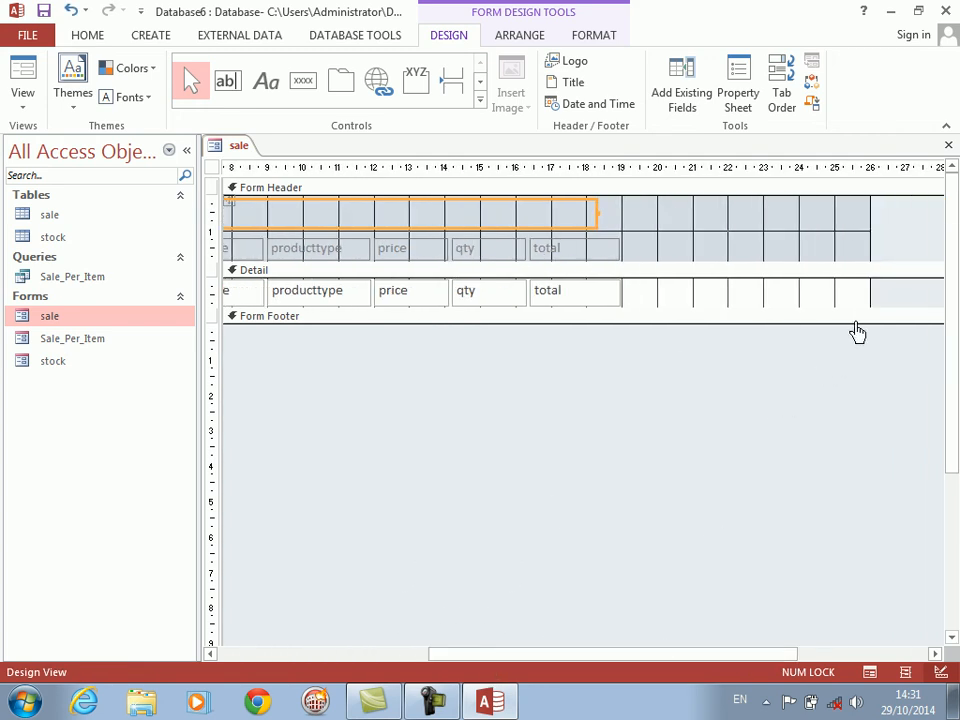
pyautogui.moveTo(873, 298); pyautogui.dragTo(630, 298)
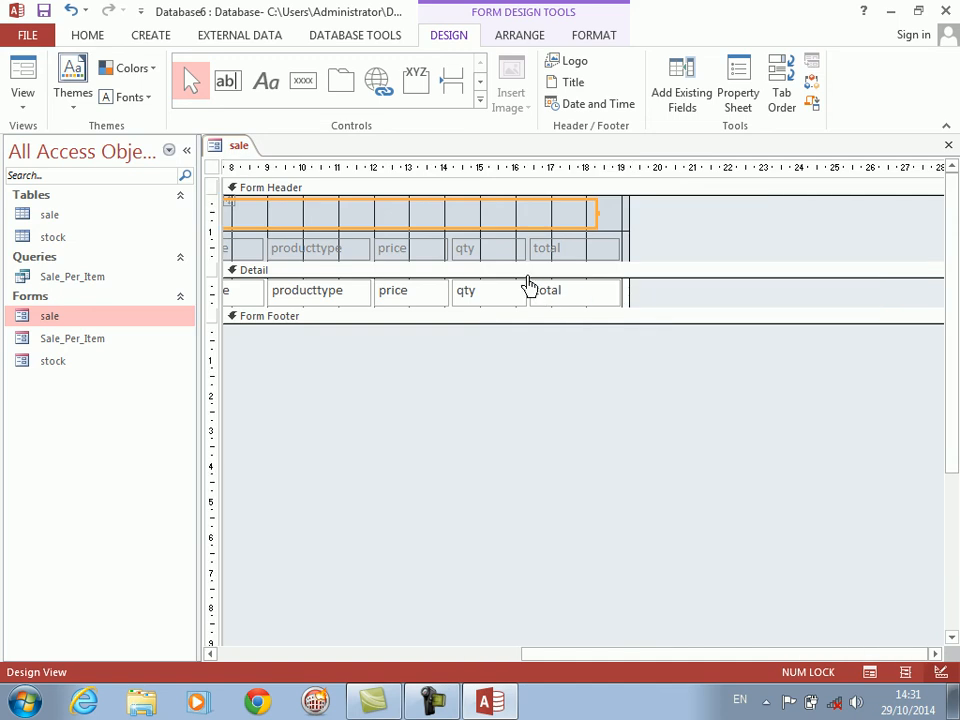
# - Fill the Detail section of the sale form with light green and display the form in Form view
pyautogui.rightClick(523, 273)
pyautogui.moveTo(673, 364)
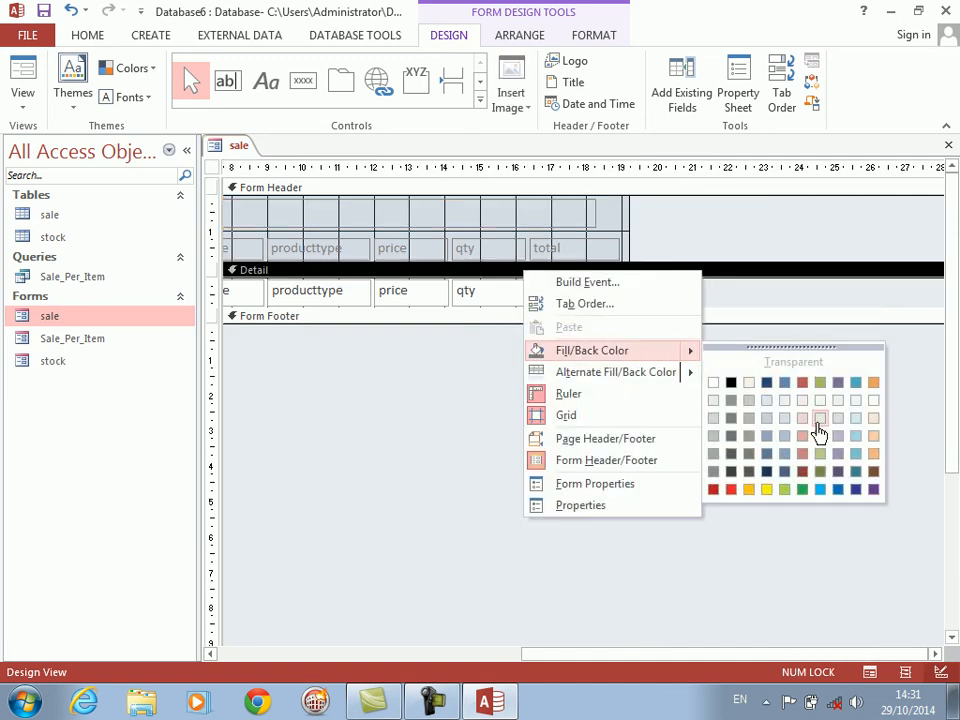
pyautogui.click(816, 439)
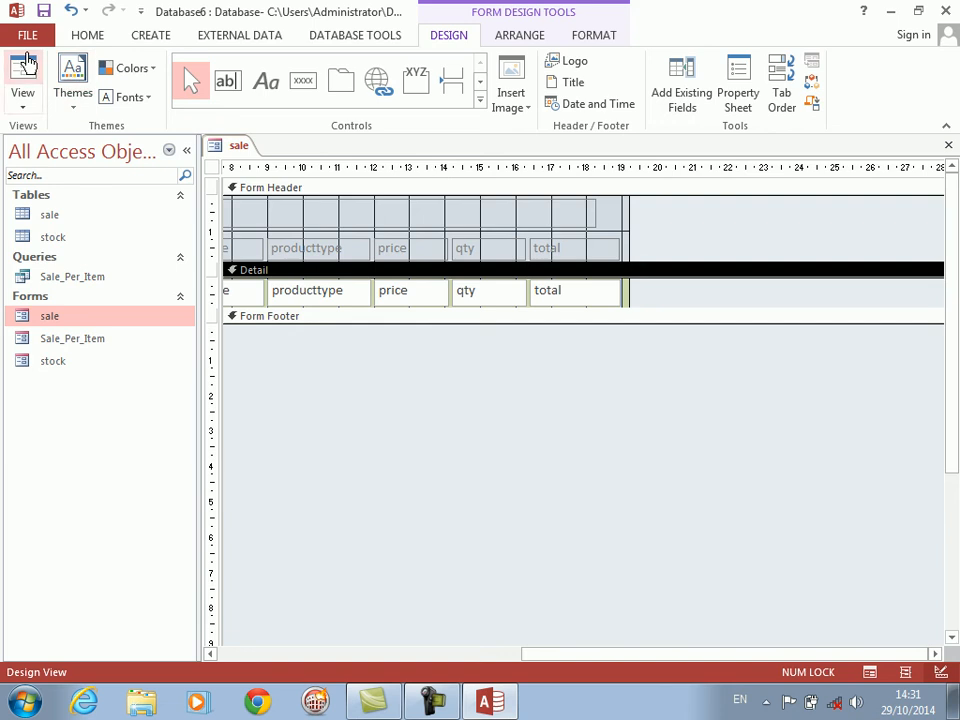
pyautogui.click(24, 68)
pyautogui.moveTo(388, 180); pyautogui.dragTo(292, 90)
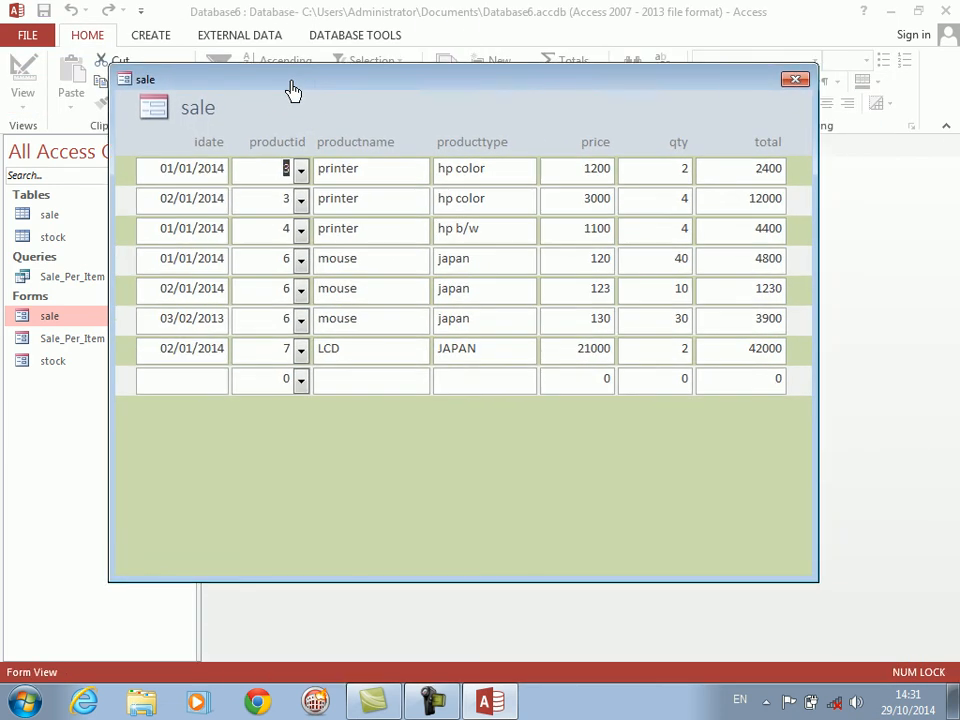
# - Expand the sale form's footer to about 1 cm and add a command button about 3 cm wide without the wizard
pyautogui.rightClick(506, 543)
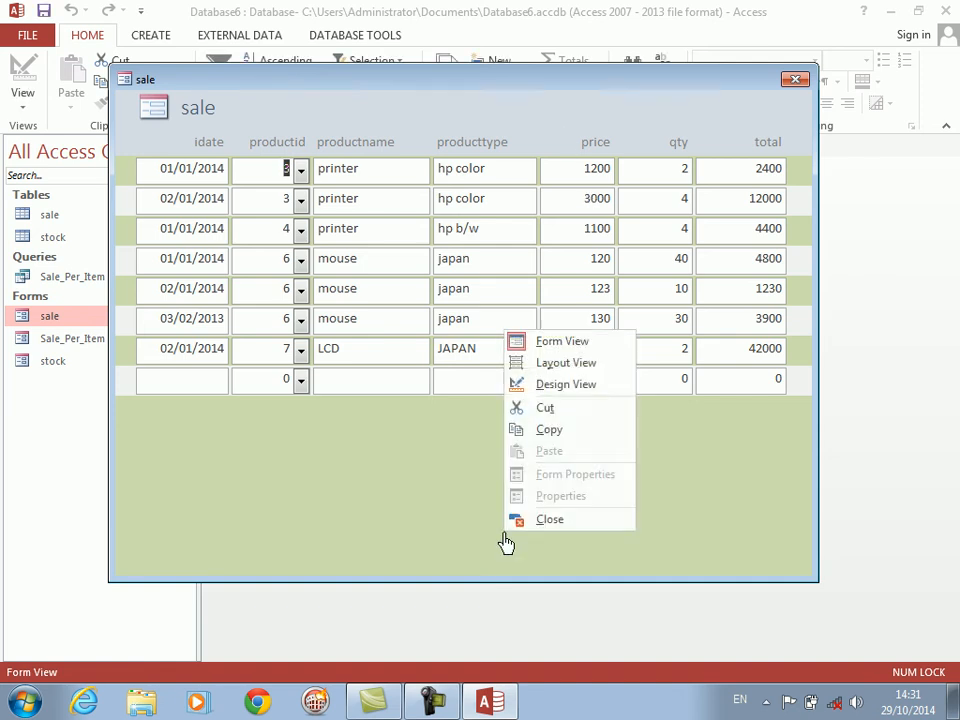
pyautogui.click(556, 387)
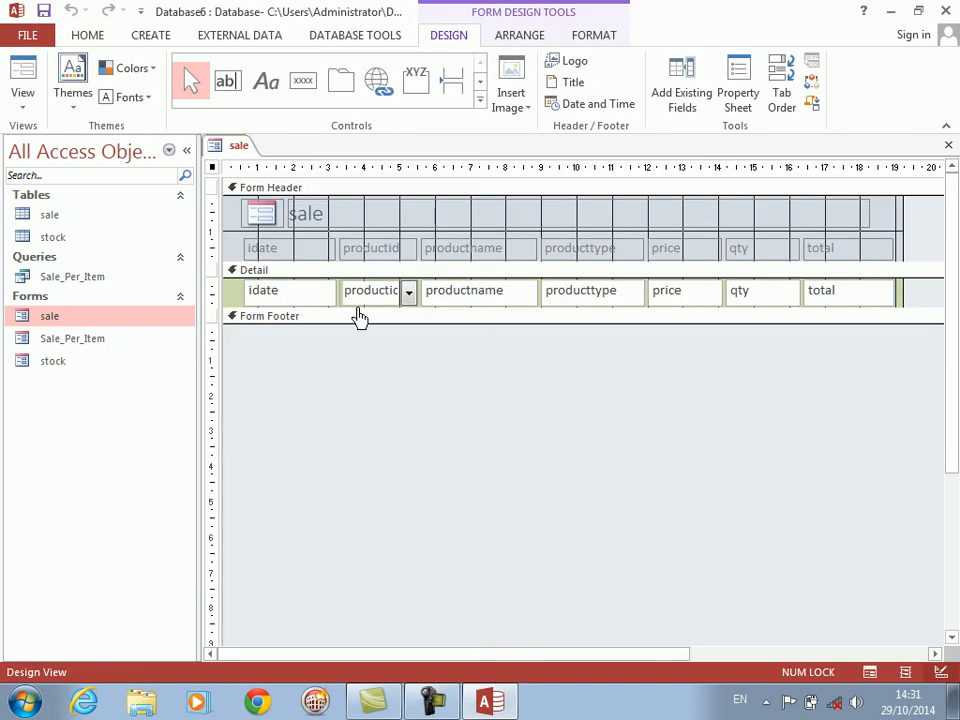
pyautogui.moveTo(343, 336); pyautogui.dragTo(343, 362)
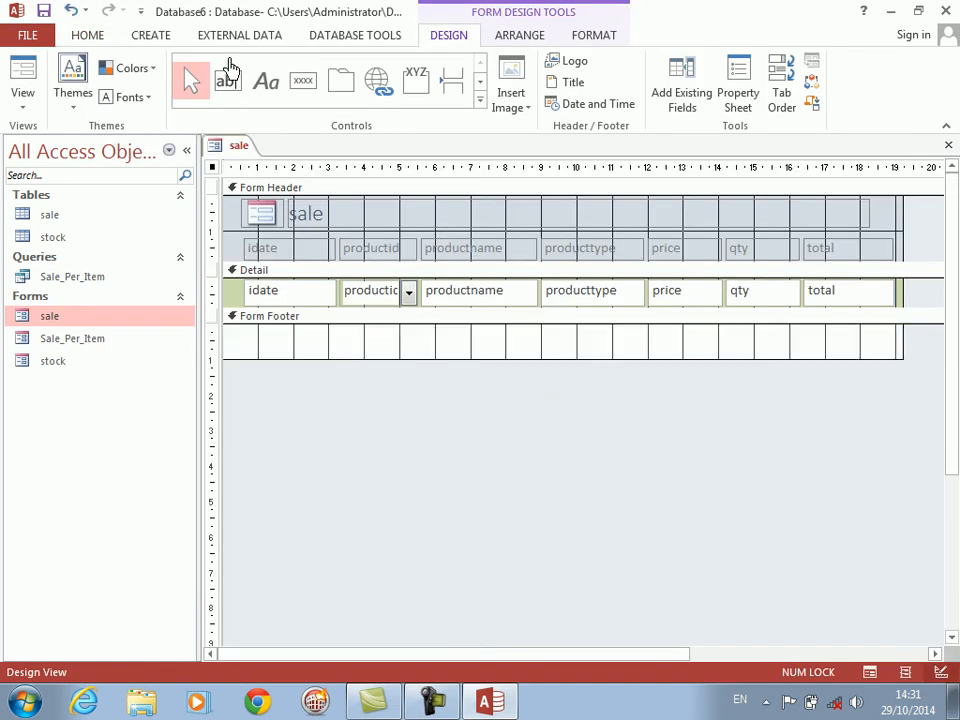
pyautogui.click(303, 80)
pyautogui.moveTo(276, 330); pyautogui.dragTo(377, 360)
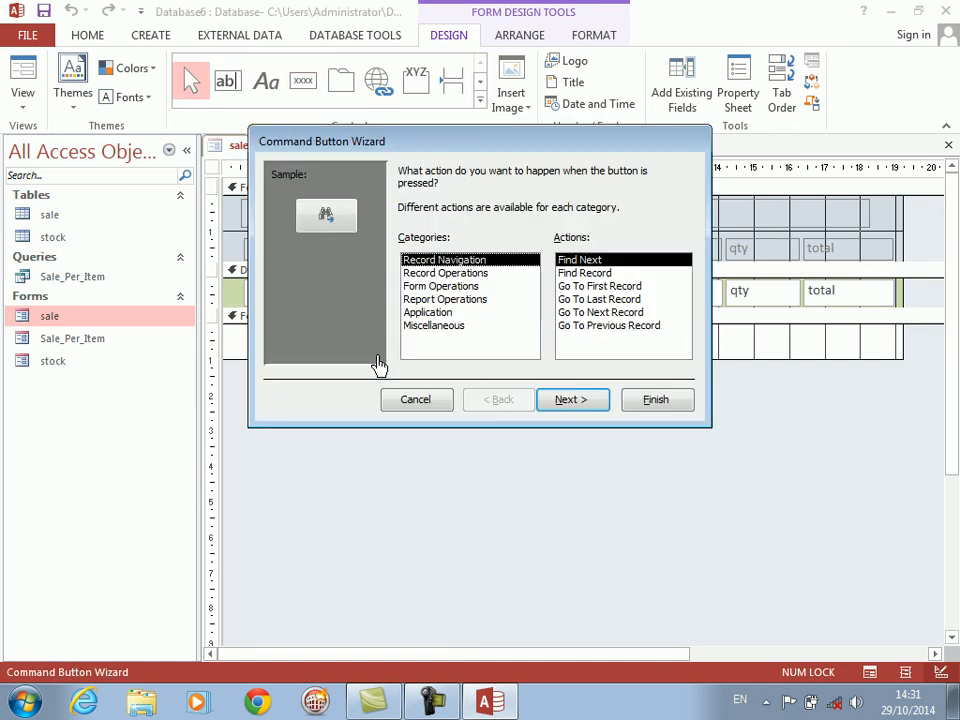
pyautogui.press('Escape')
# - Caption the command button in the form footer All Sold
pyautogui.press('BackSpace')
pyautogui.press('BackSpace')
pyautogui.press('BackSpace')
pyautogui.press('BackSpace')
pyautogui.press('BackSpace')
pyautogui.press('BackSpace')
pyautogui.press('BackSpace')
pyautogui.press('BackSpace')
pyautogui.press('BackSpace')
pyautogui.press('capslock')
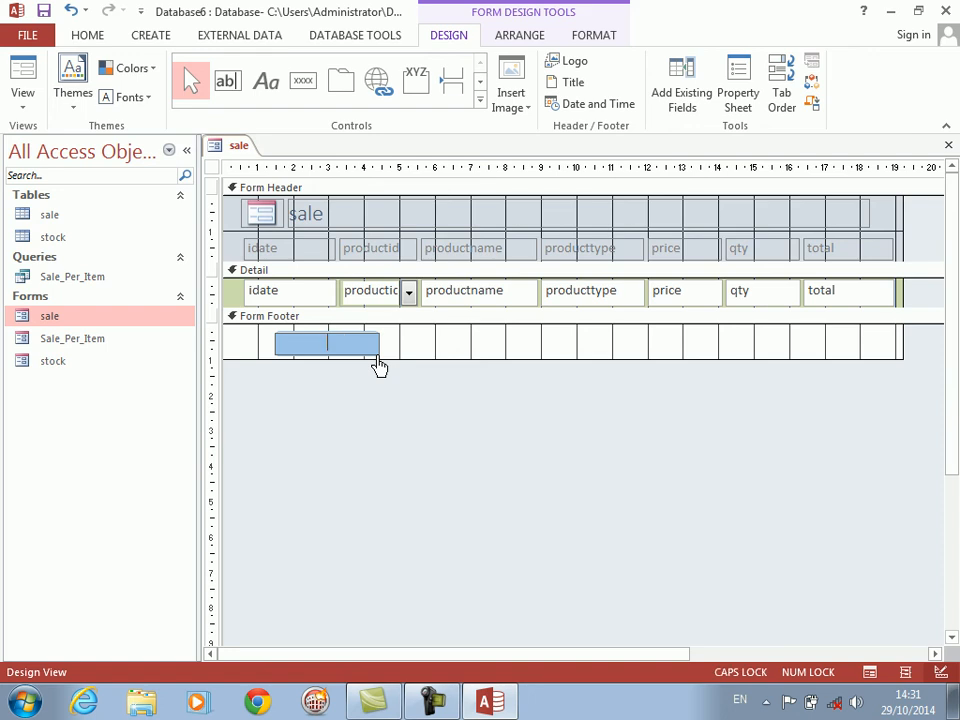
pyautogui.write('A')
pyautogui.press('capslock')
pyautogui.write('s')
pyautogui.press('BackSpace')
pyautogui.write('ll')
pyautogui.press('capslock')
pyautogui.write('S')
pyautogui.press('capslock')
pyautogui.write('old')
pyautogui.press('Return')
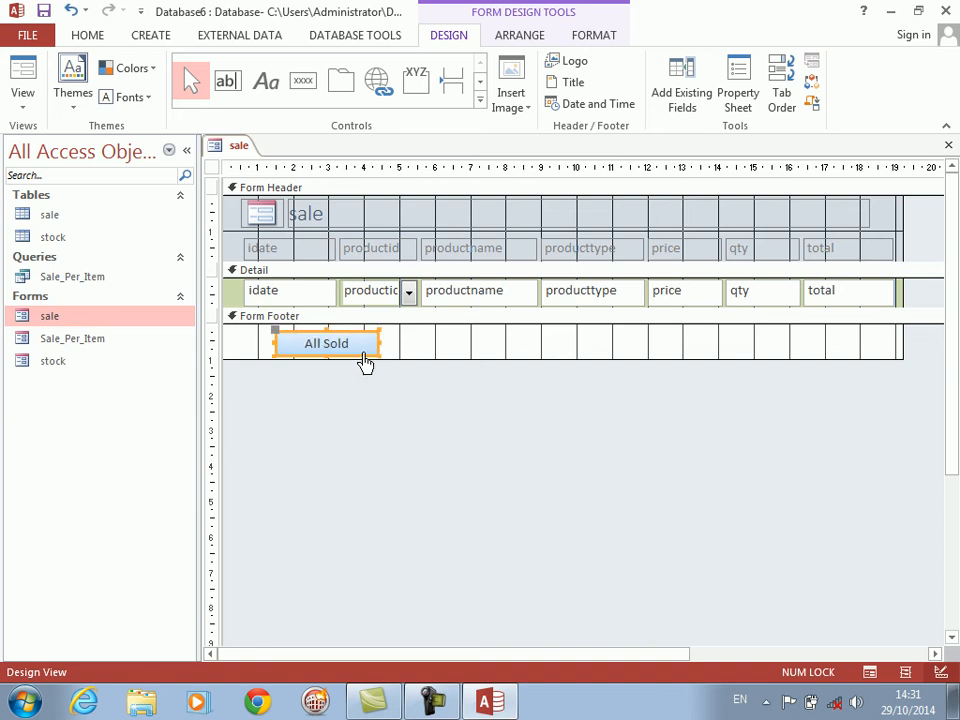
# - Give the All Sold button click event code that opens the form, docmd.OpenForm "sale_per_item
pyautogui.rightClick(366, 350)
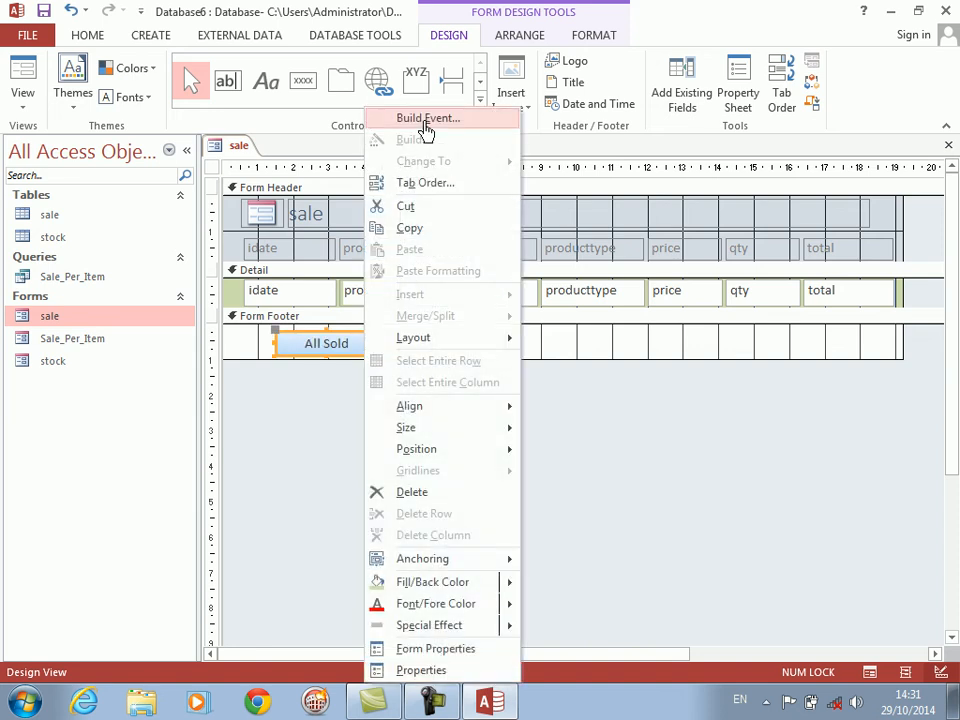
pyautogui.click(425, 122)
pyautogui.press('Down')
pyautogui.press('Down')
pyautogui.press('Return')
pyautogui.write('docmd.OpenForm "s')
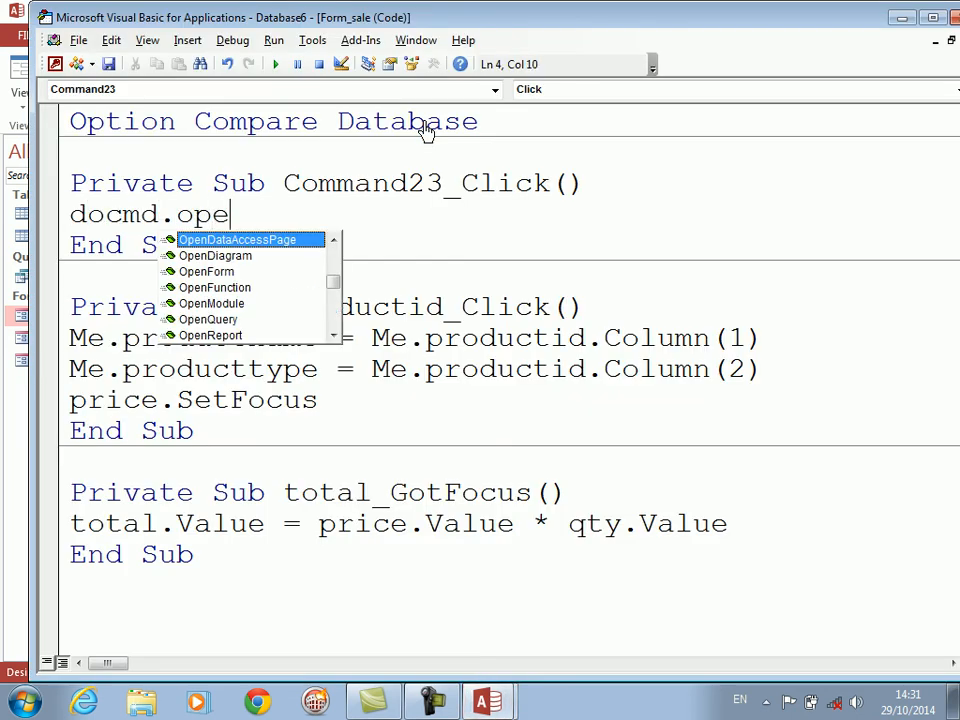
pyautogui.write('ale_per_+')
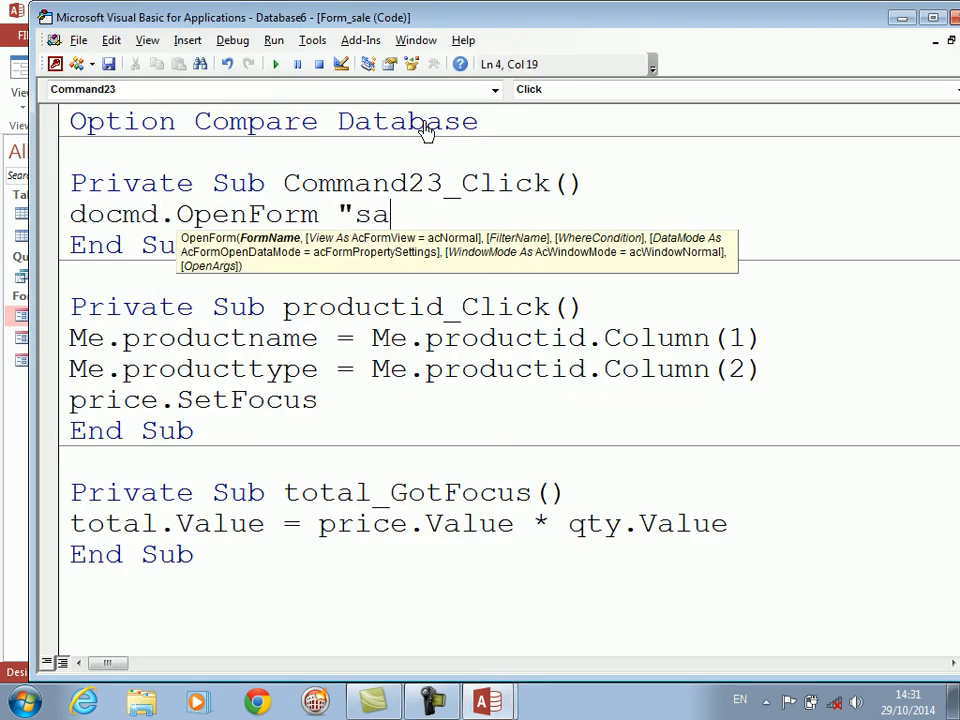
pyautogui.press('BackSpace')
pyautogui.write('i')
pyautogui.press('BackSpace')
pyautogui.write('item')
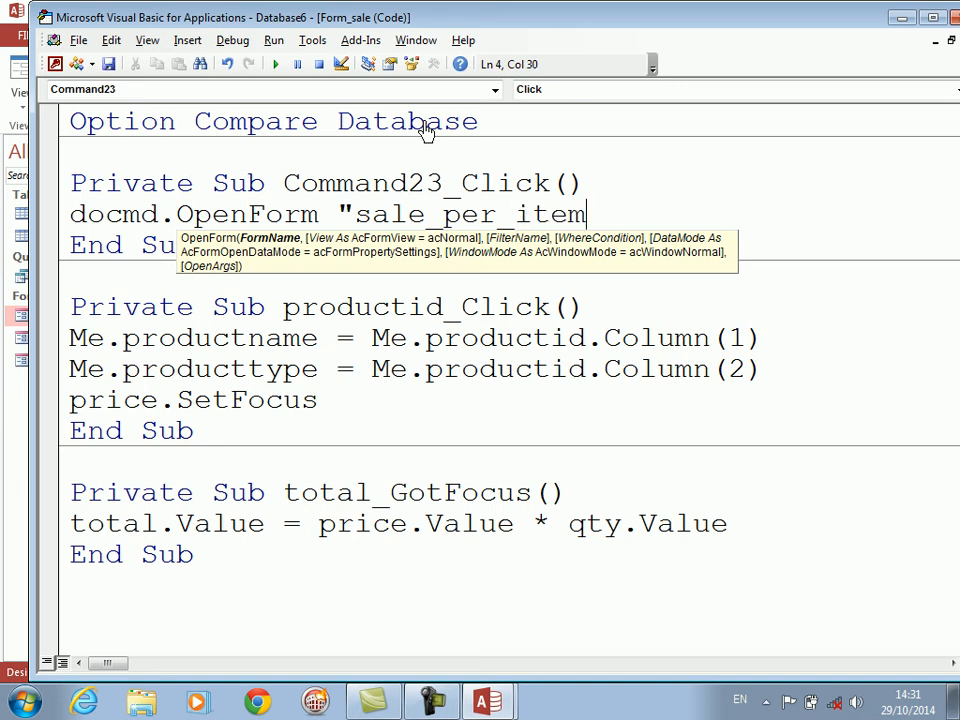
pyautogui.press('Down')
pyautogui.hotkey('alt', 'F11')
# - Test the All Sold button in Form view, close the opened sale_per_item form, and save and close the sale form
pyautogui.click(24, 70)
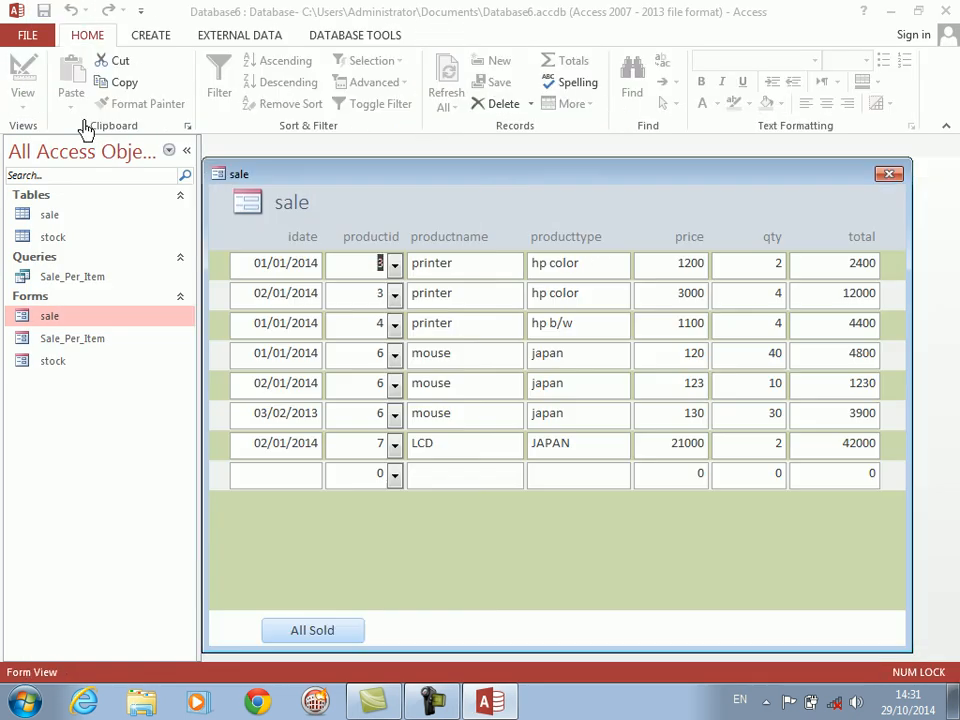
pyautogui.click(313, 630)
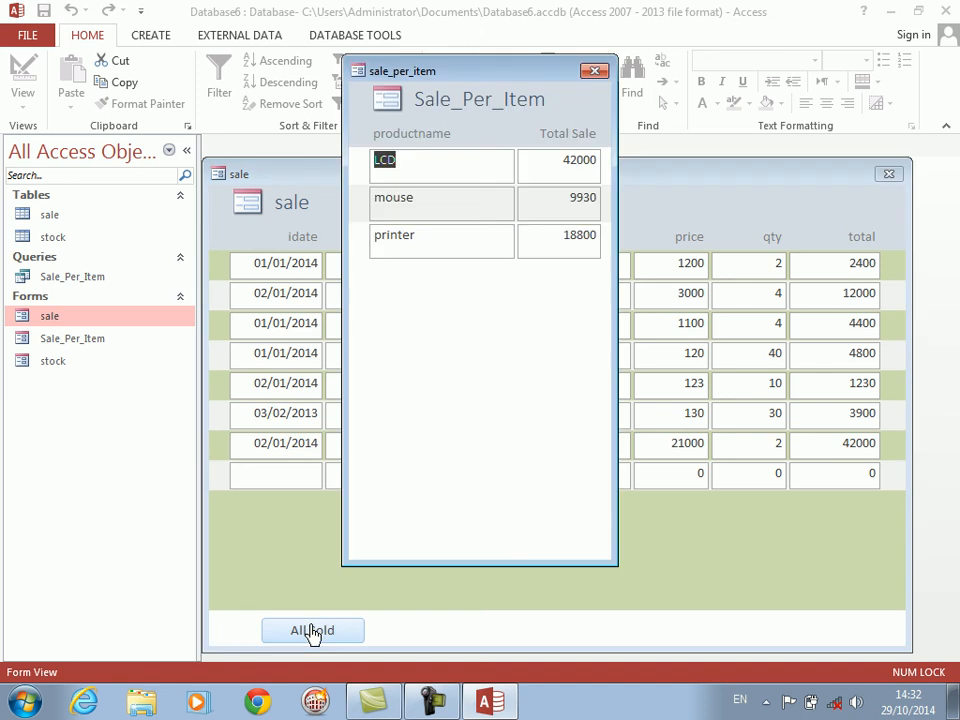
pyautogui.click(594, 71)
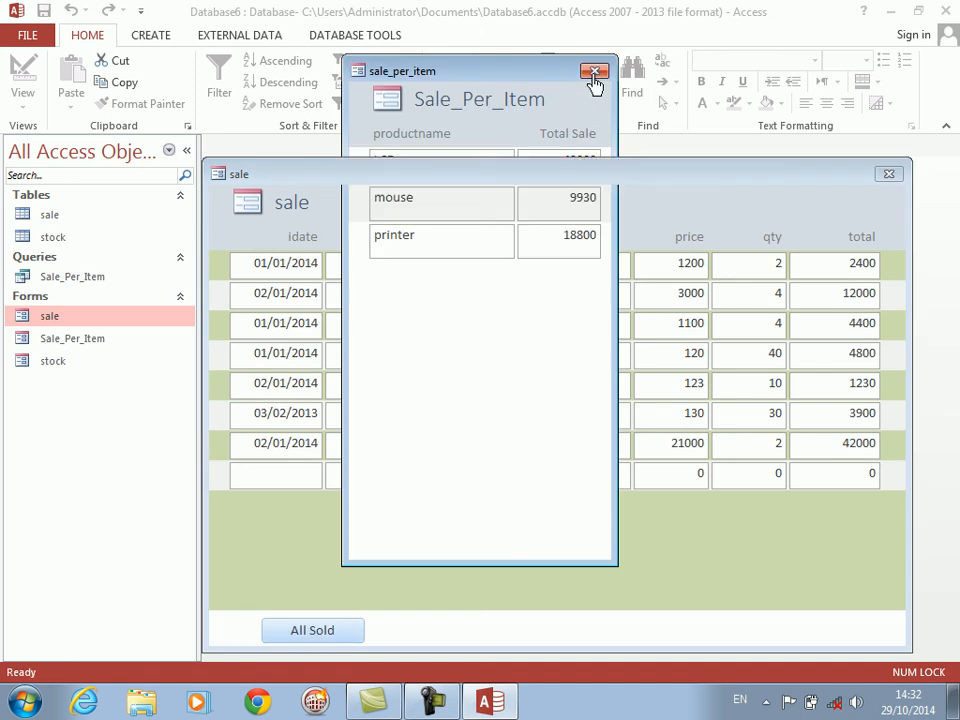
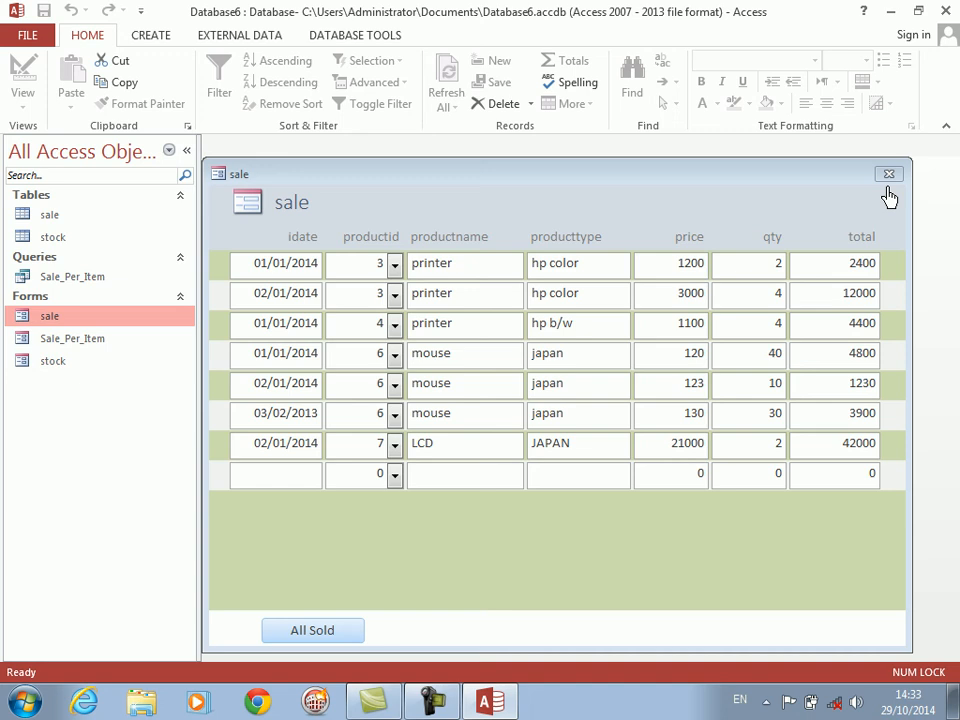
pyautogui.click(887, 182)
pyautogui.press('Return')
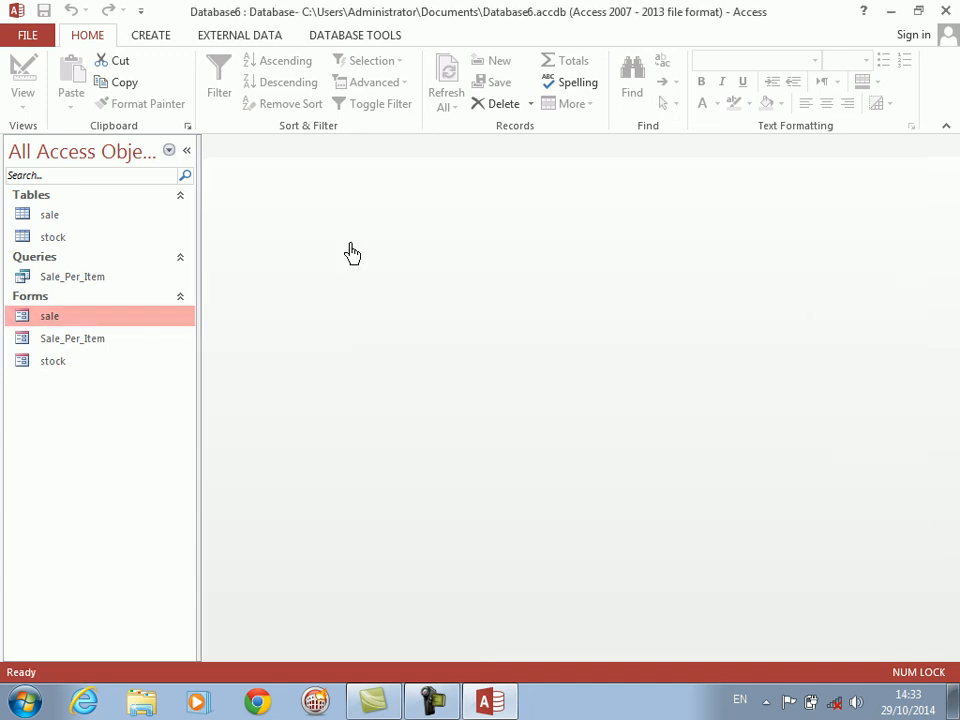
# - Create a new query in Design view based on the sale table
pyautogui.click(145, 35)
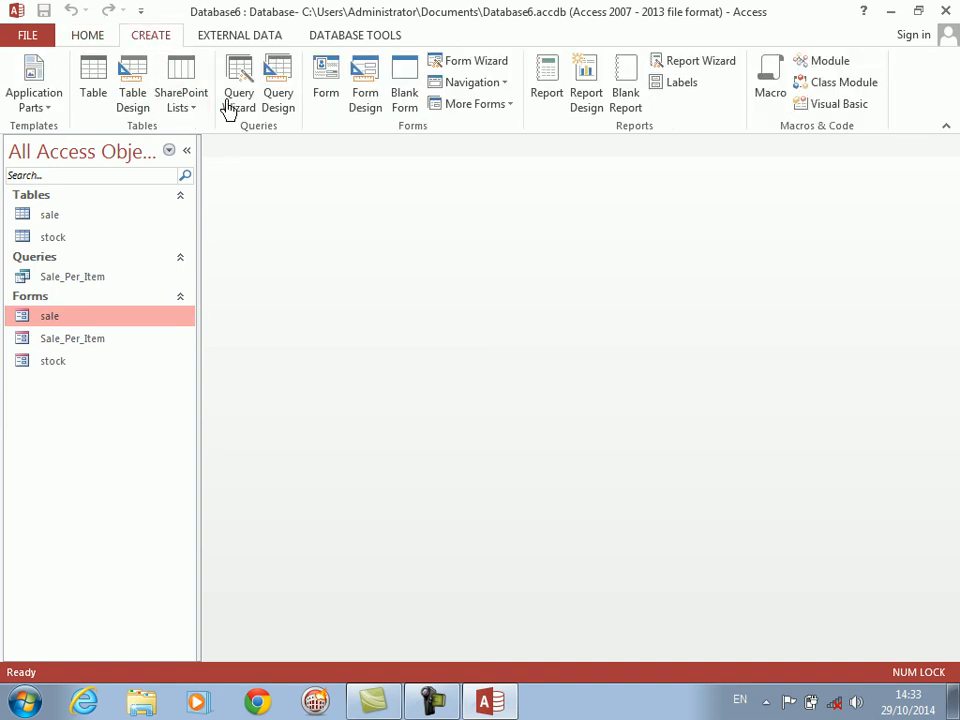
pyautogui.click(279, 100)
pyautogui.press('Return')
pyautogui.press('Escape')
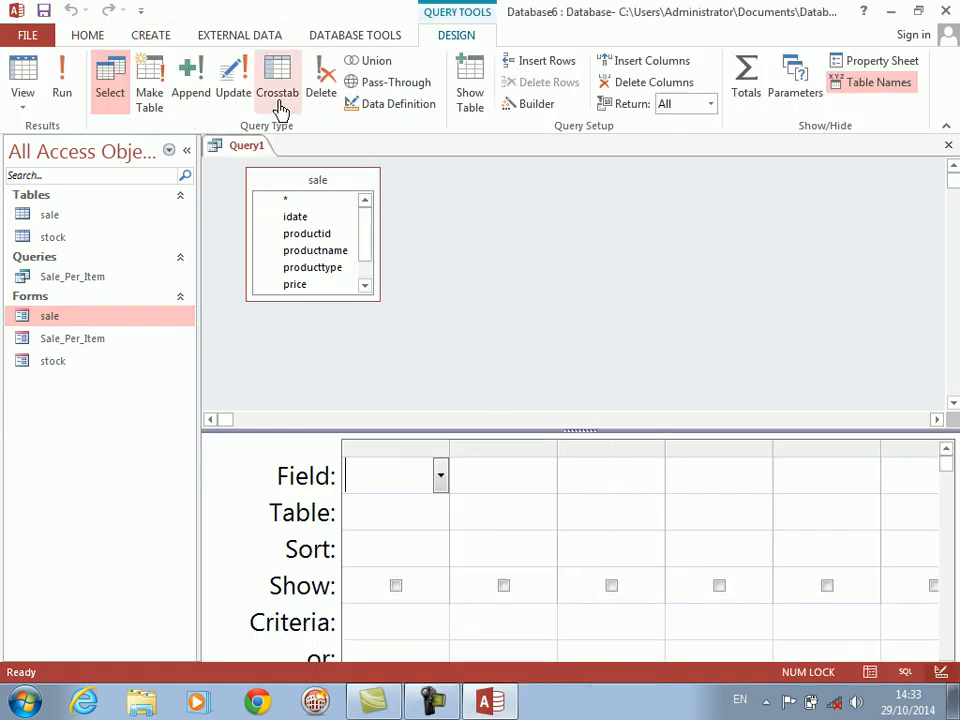
# - Enter the calculated field Month:format(idate,"mmm") in the first column of the query grid
pyautogui.press('capslock')
pyautogui.write('M')
pyautogui.press('capslock')
pyautogui.write('onth:format')
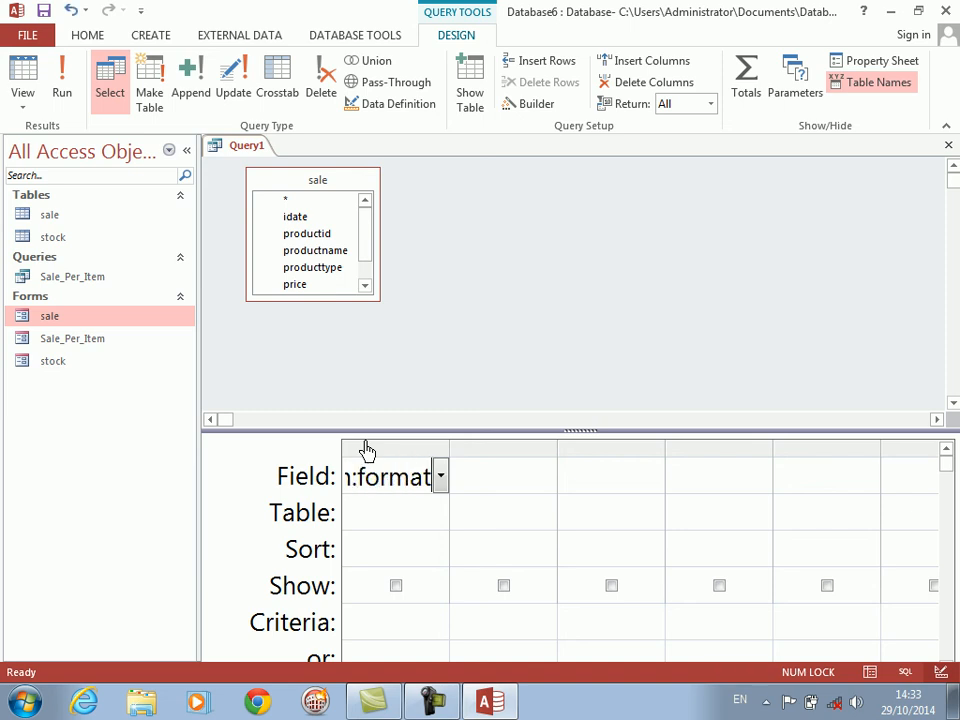
pyautogui.write('(idate,"mmm"')
pyautogui.write(')')
pyautogui.press('Return')
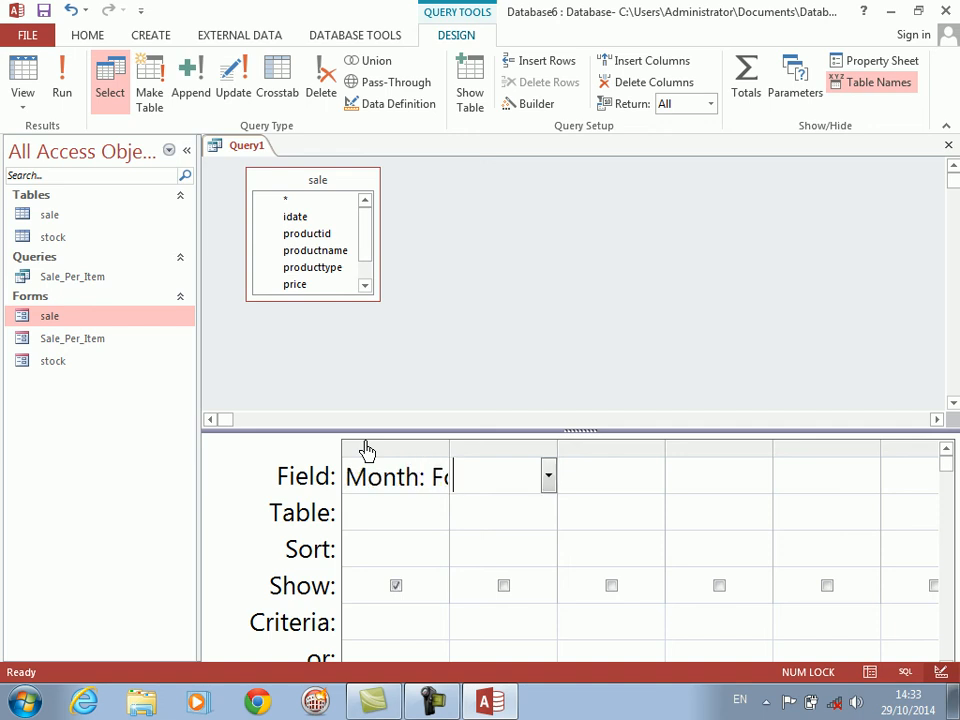
# - Add the sale table's total field as the second column of the query
pyautogui.click(314, 272)
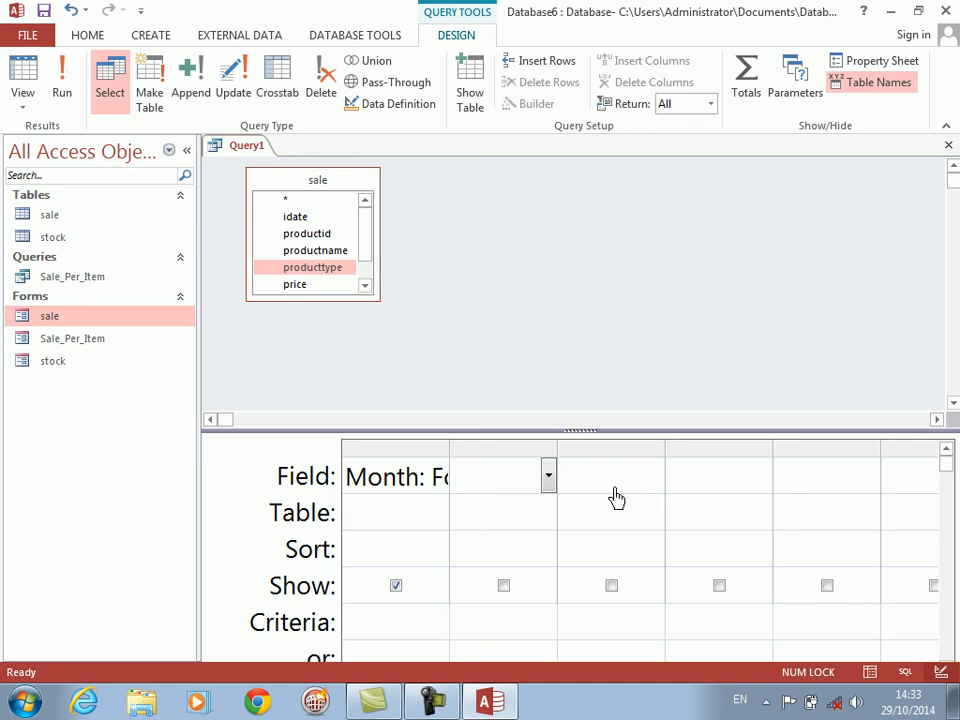
pyautogui.click(520, 477)
pyautogui.press('capslock')
pyautogui.write('T')
pyautogui.press('Down')
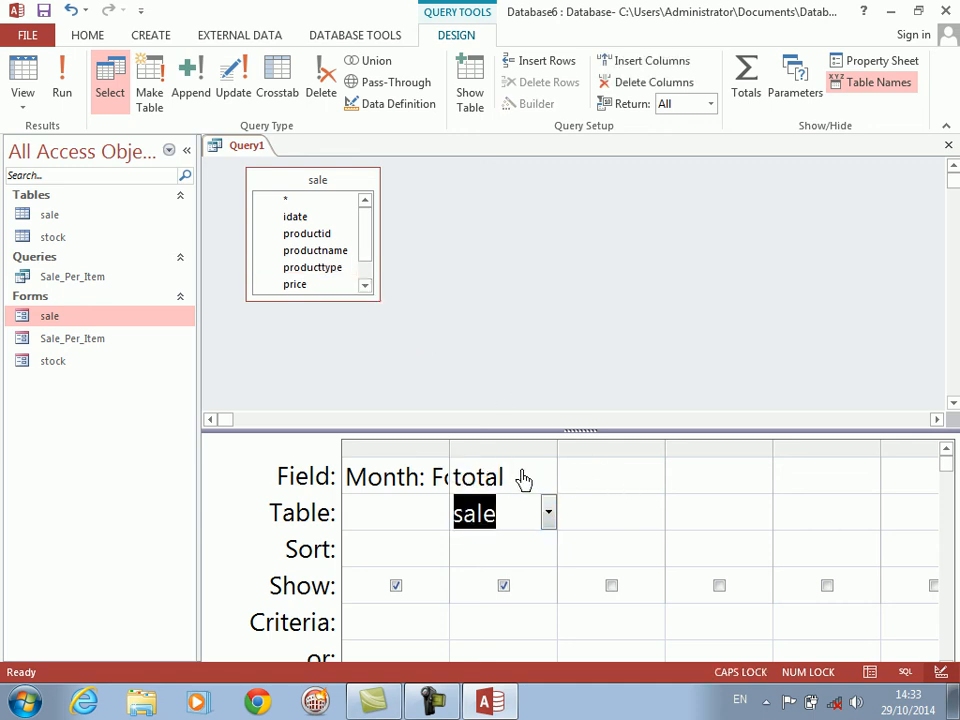
# - Turn on totals for the query, set the total field's aggregate to Sum, and run it
pyautogui.click(747, 100)
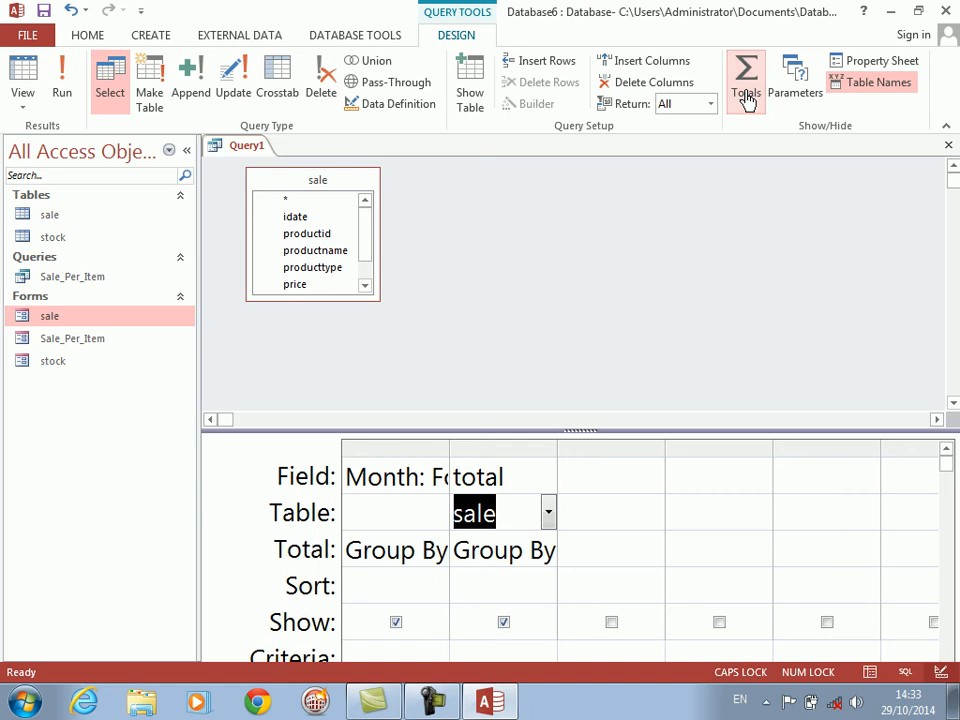
pyautogui.press('Down')
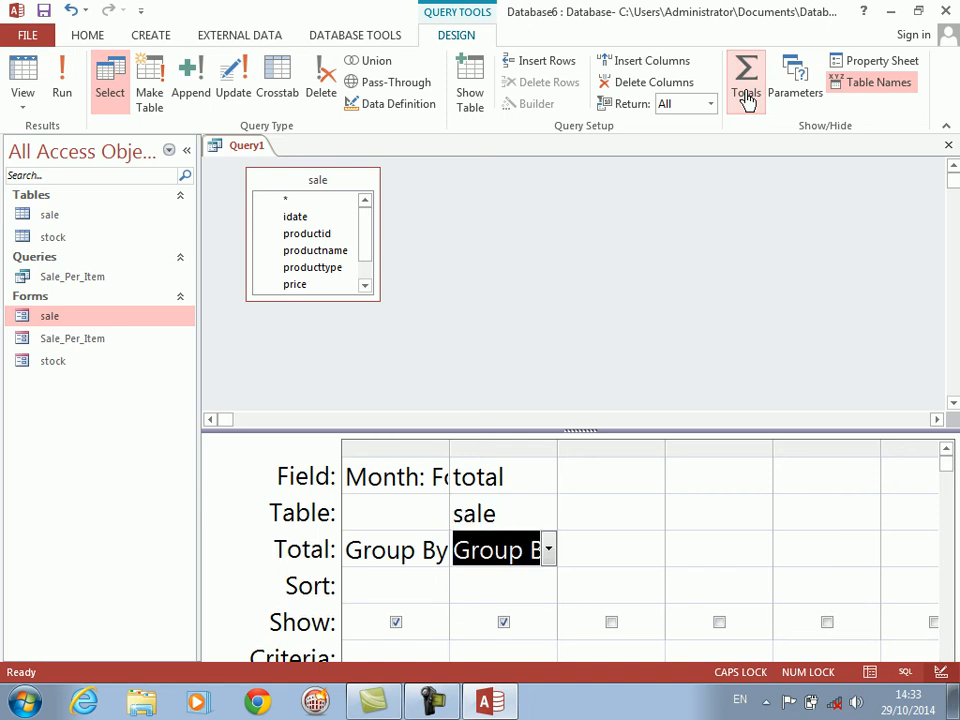
pyautogui.write('Sum')
pyautogui.press('Down')
pyautogui.click(64, 78)
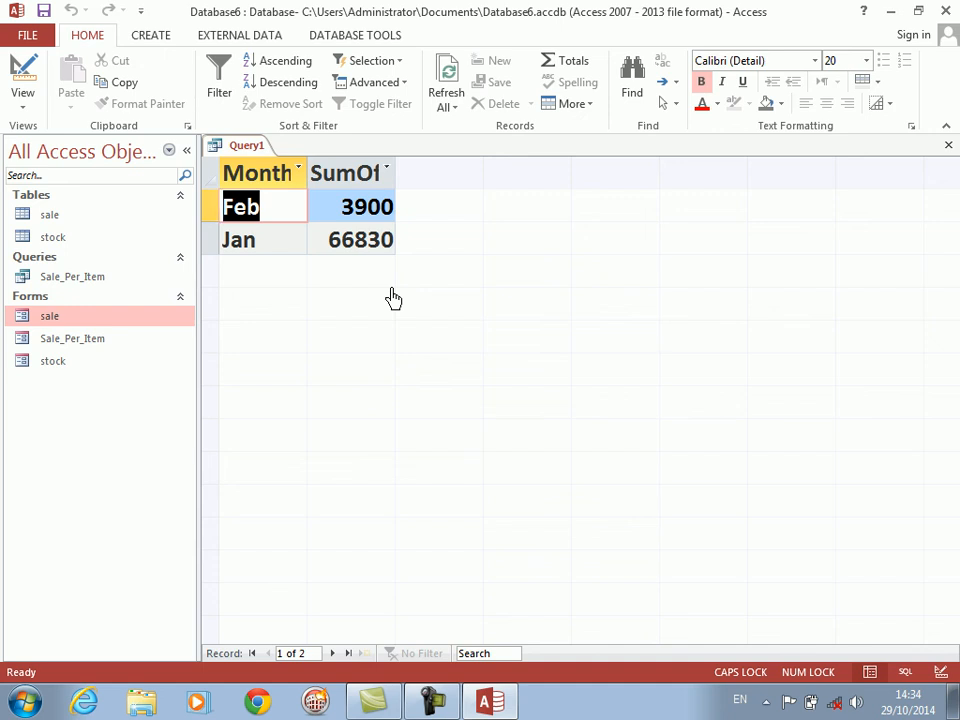
# - Save the query as Monthly_Sale and close it
pyautogui.hotkey('ctrl', 's')
pyautogui.write('Mo')
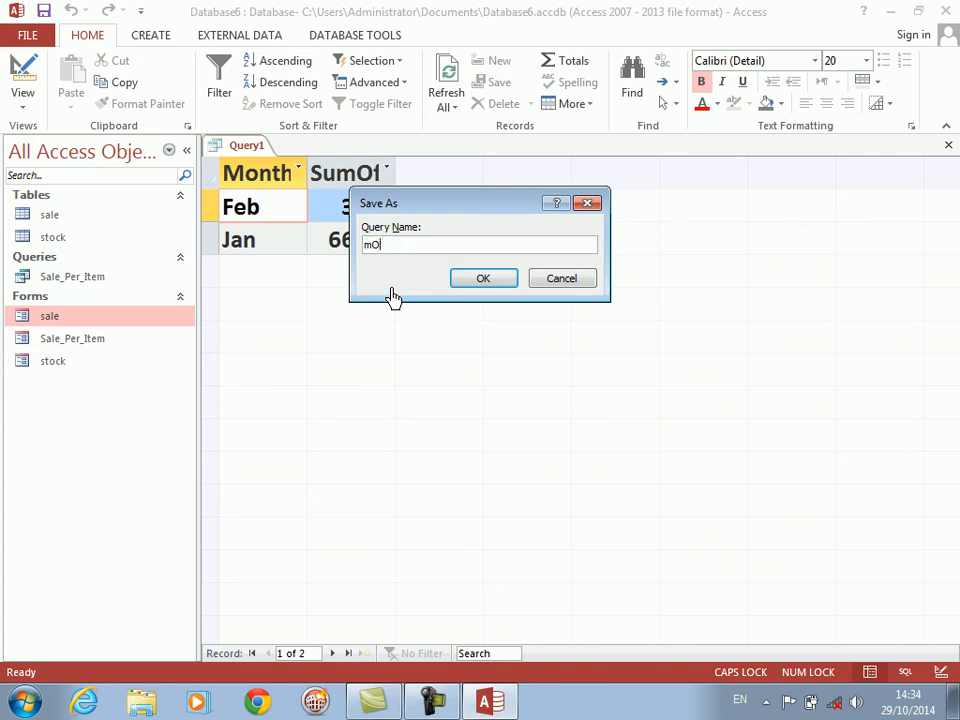
pyautogui.press('BackSpace')
pyautogui.write('on')
pyautogui.press('BackSpace')
pyautogui.press('BackSpace')
pyautogui.write('ON')
pyautogui.press('BackSpace')
pyautogui.press('BackSpace')
pyautogui.press('capslock')
pyautogui.write('onthly')
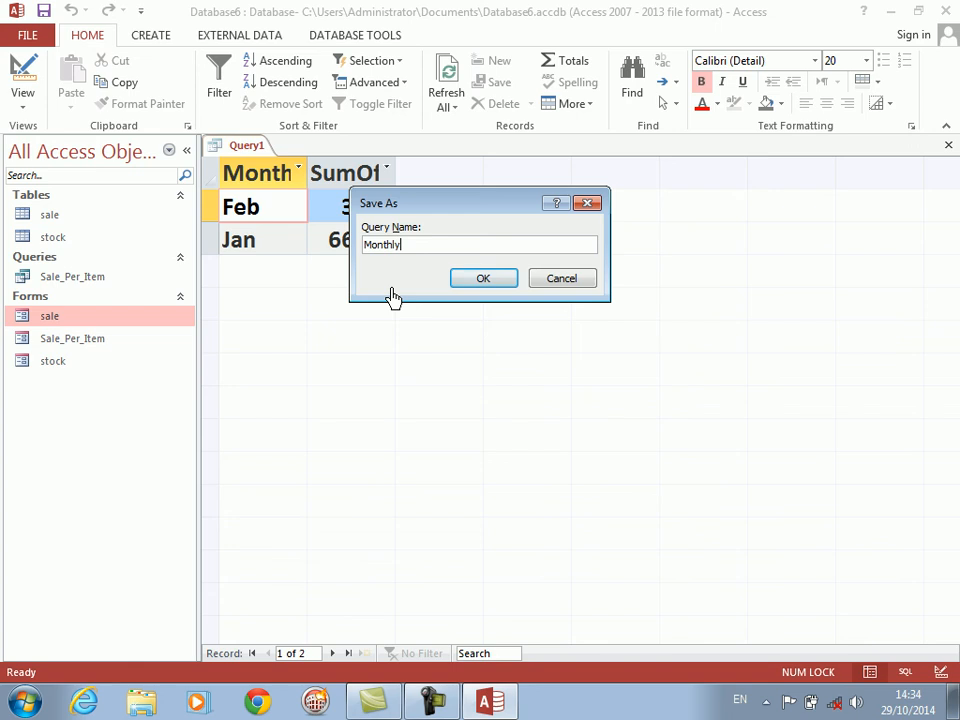
pyautogui.press('capslock')
pyautogui.write('_S')
pyautogui.press('capslock')
pyautogui.write('ale')
pyautogui.press('Return')
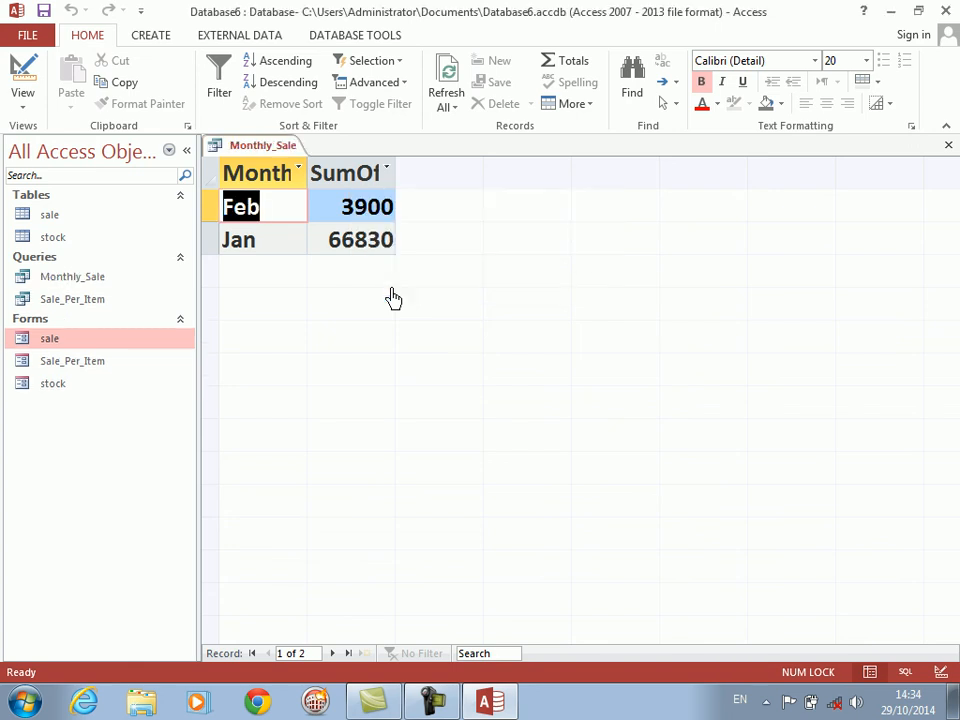
pyautogui.hotkey('ctrl', 'w')
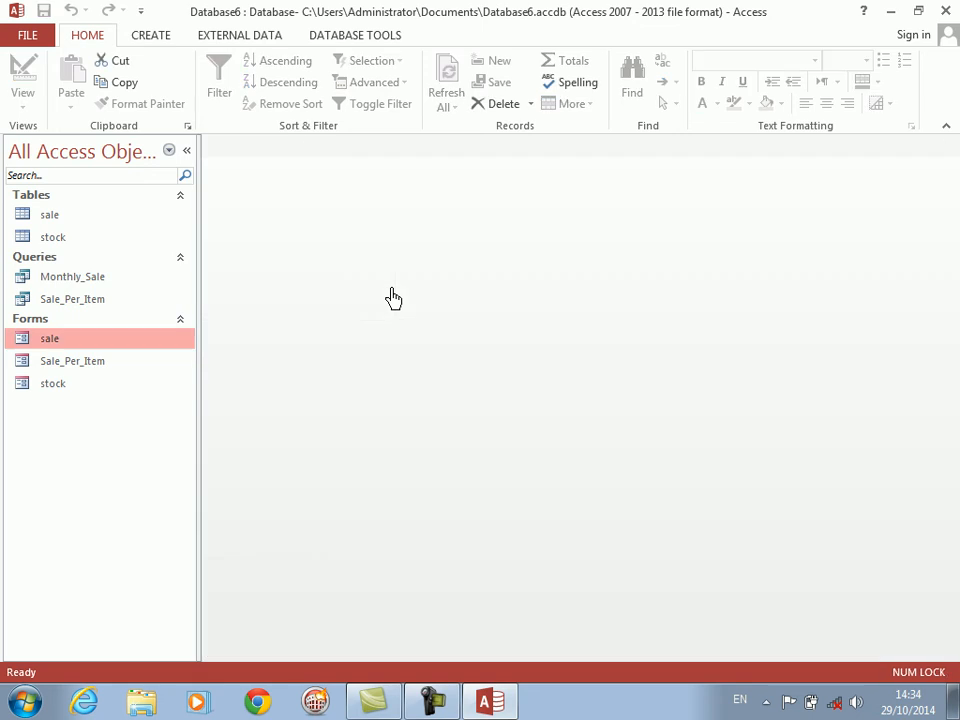
# - Create a multiple-items form from the Monthly_Sale query and switch it to Design view
pyautogui.click(21, 280)
pyautogui.click(154, 35)
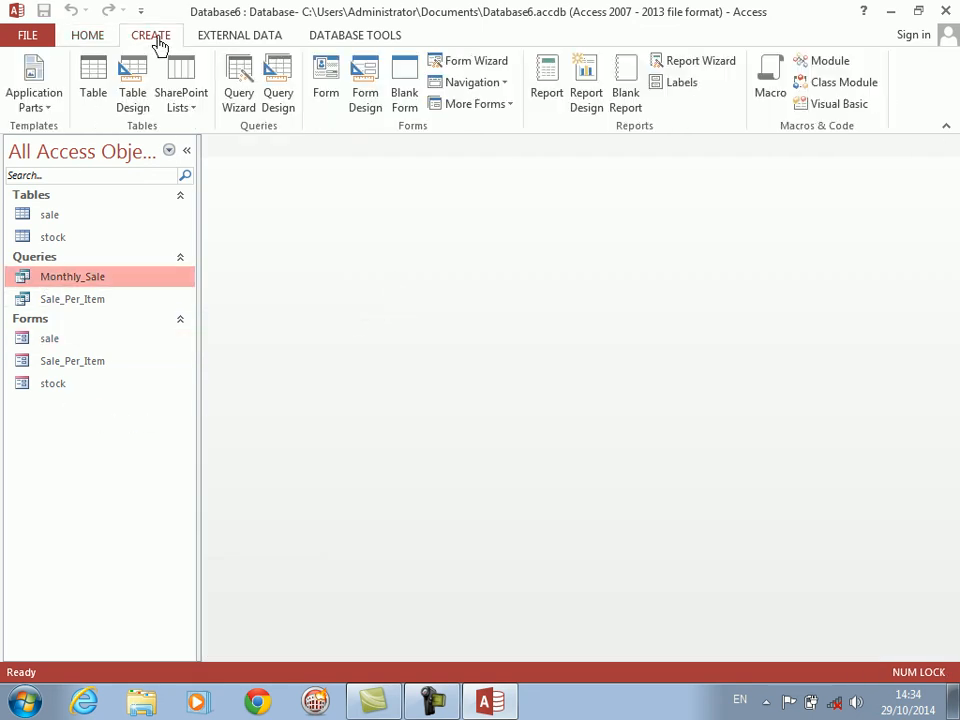
pyautogui.click(494, 104)
pyautogui.click(467, 142)
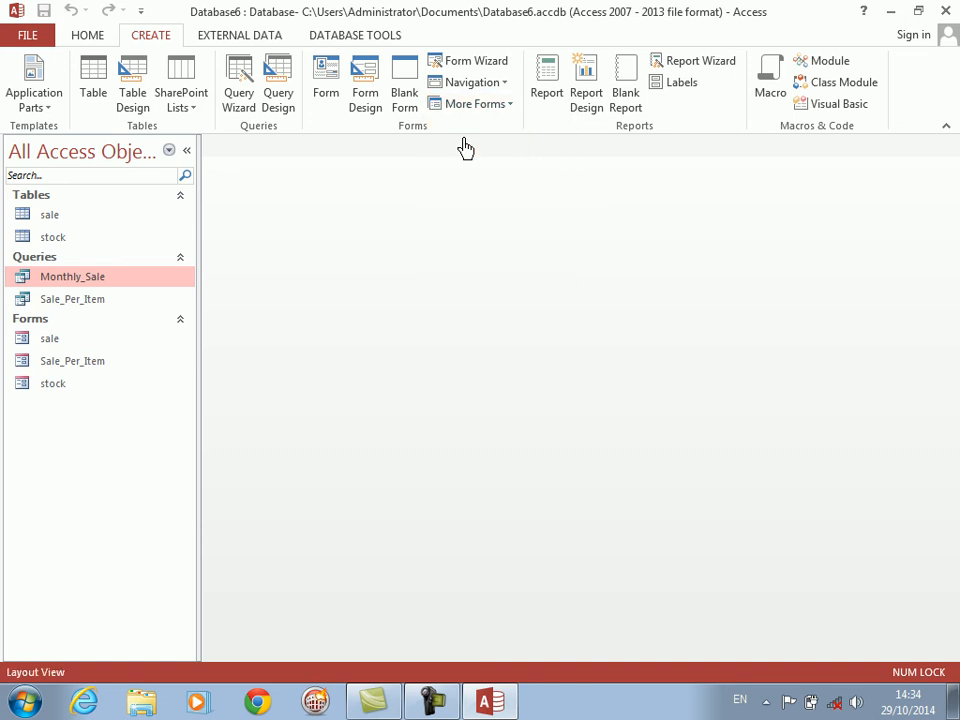
pyautogui.rightClick(341, 491)
pyautogui.click(401, 333)
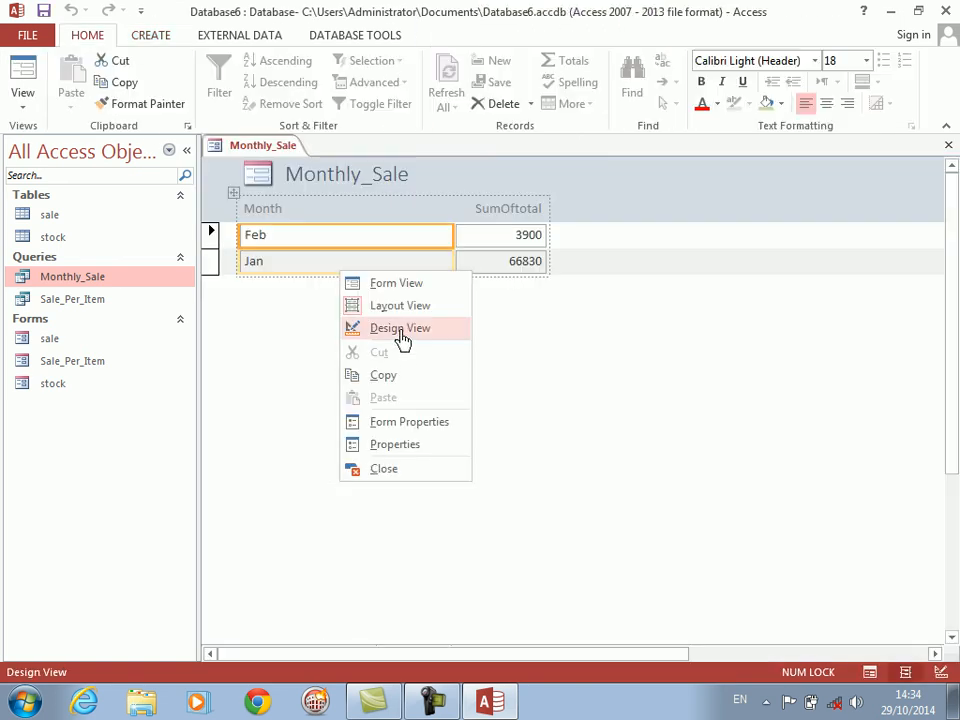
# - Open the new form's properties and set Pop Up to Yes
pyautogui.rightClick(550, 387)
pyautogui.click(600, 553)
pyautogui.click(686, 229)
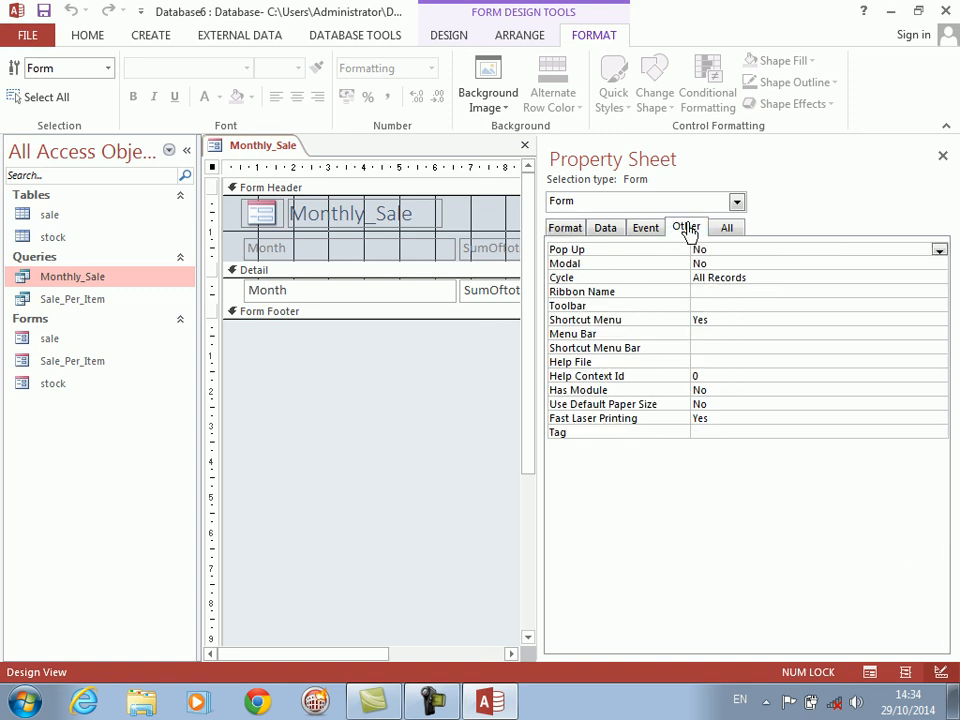
pyautogui.doubleClick(585, 255)
# - Set the form's Auto Center to Yes, Fit to Screen to No, and Border Style to Thin
pyautogui.click(566, 228)
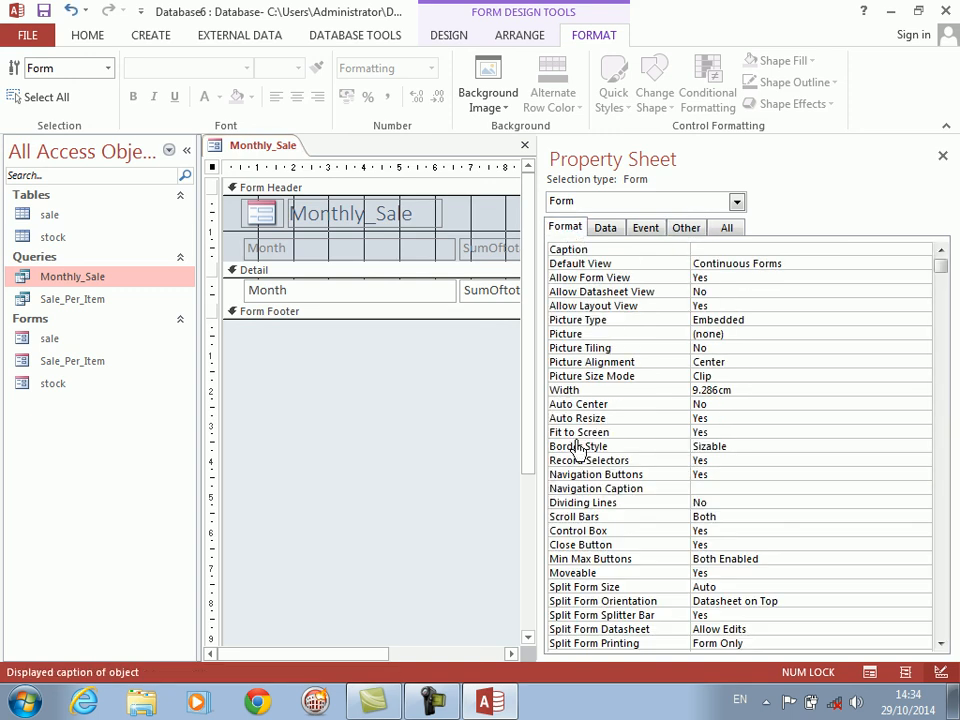
pyautogui.doubleClick(578, 405)
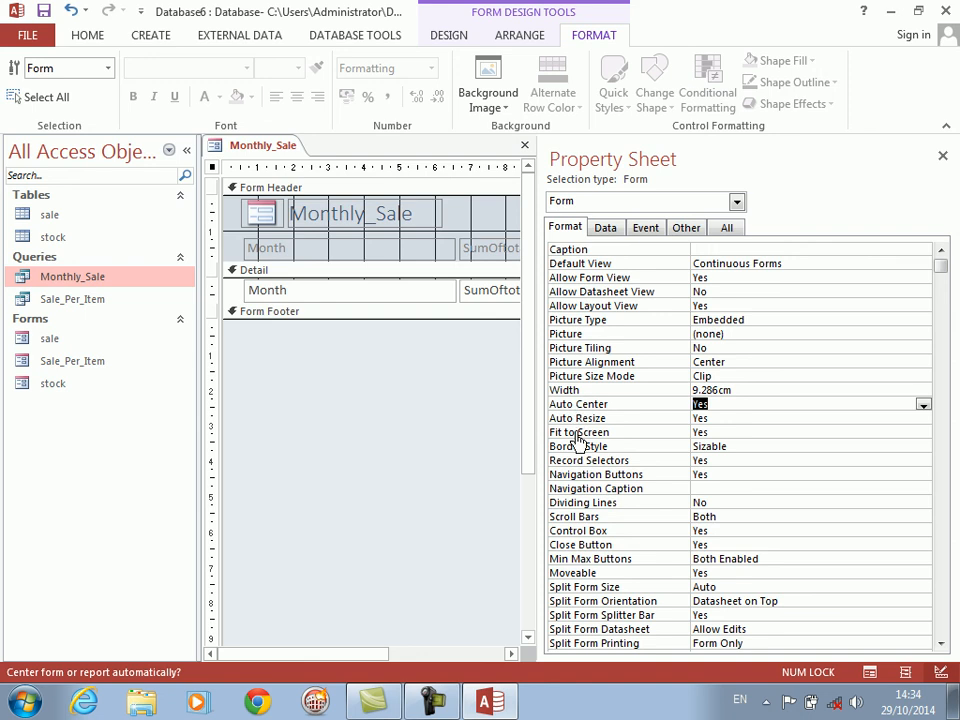
pyautogui.doubleClick(577, 433)
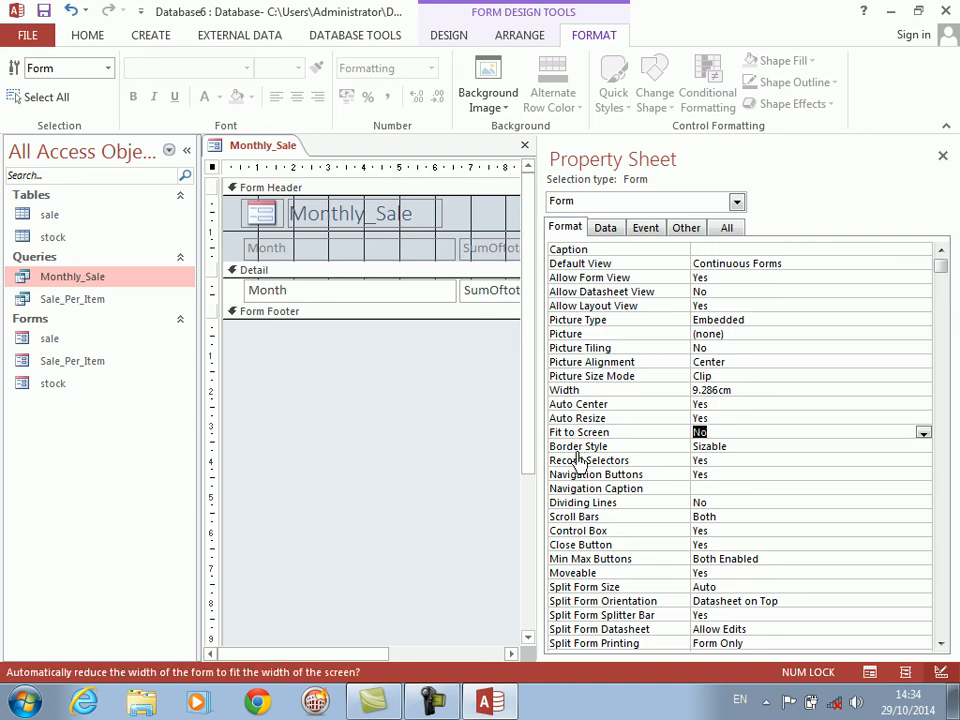
pyautogui.click(577, 450)
pyautogui.doubleClick(577, 450)
pyautogui.doubleClick(577, 450)
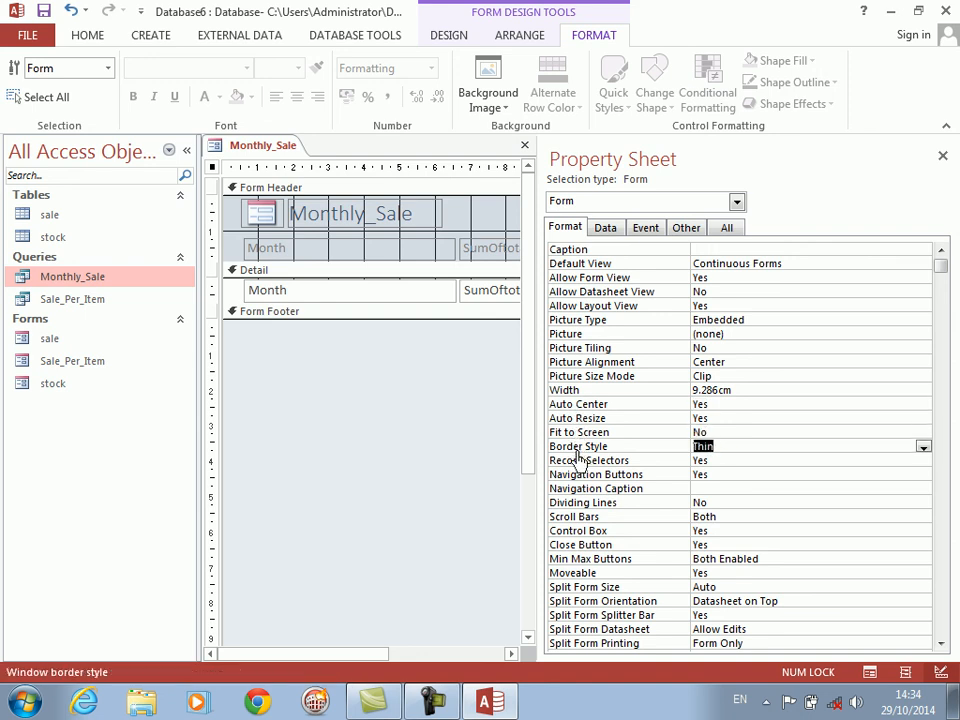
# - Set Record Selectors and Navigation Buttons to No, Scroll Bars to Neither, Min Max Buttons to None, and save the form as Monthly_Sale
pyautogui.doubleClick(583, 462)
pyautogui.doubleClick(586, 476)
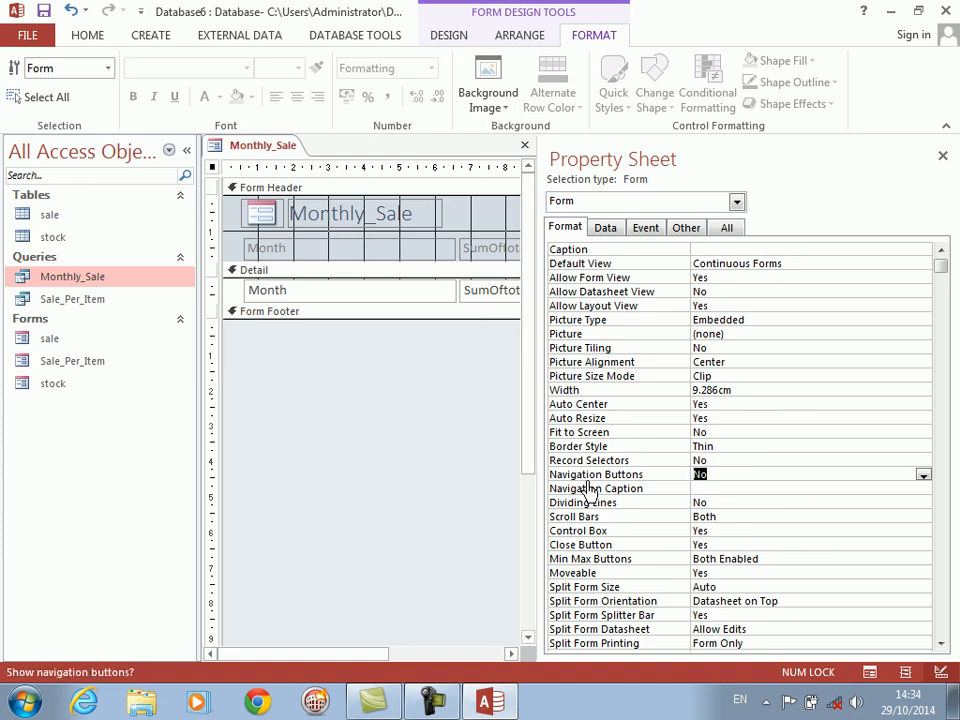
pyautogui.doubleClick(579, 518)
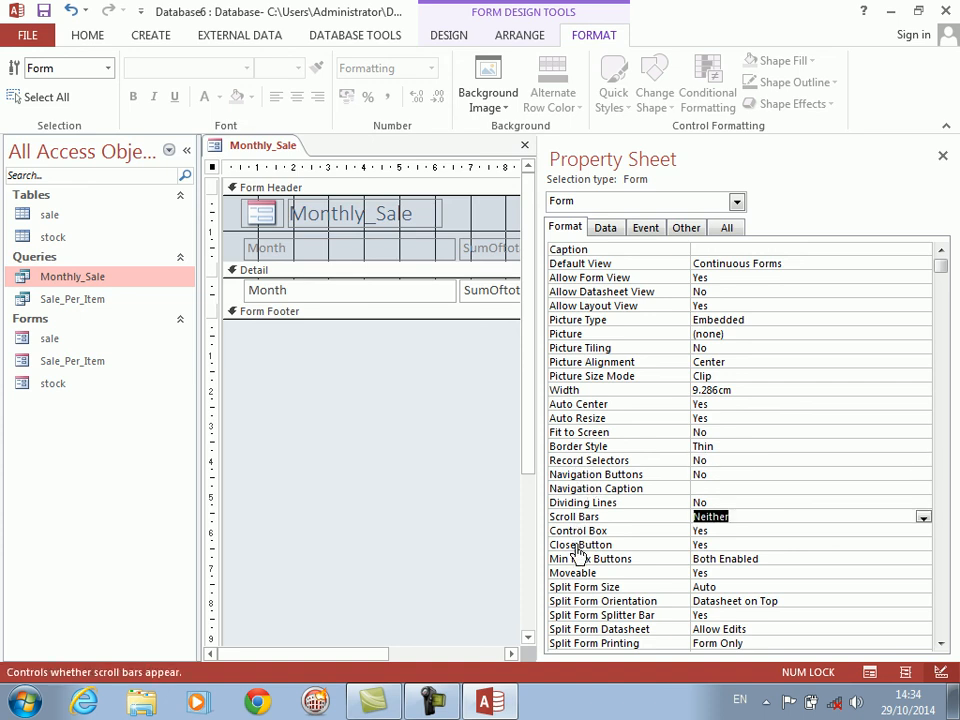
pyautogui.doubleClick(576, 561)
pyautogui.hotkey('ctrl', 's')
pyautogui.press('Return')
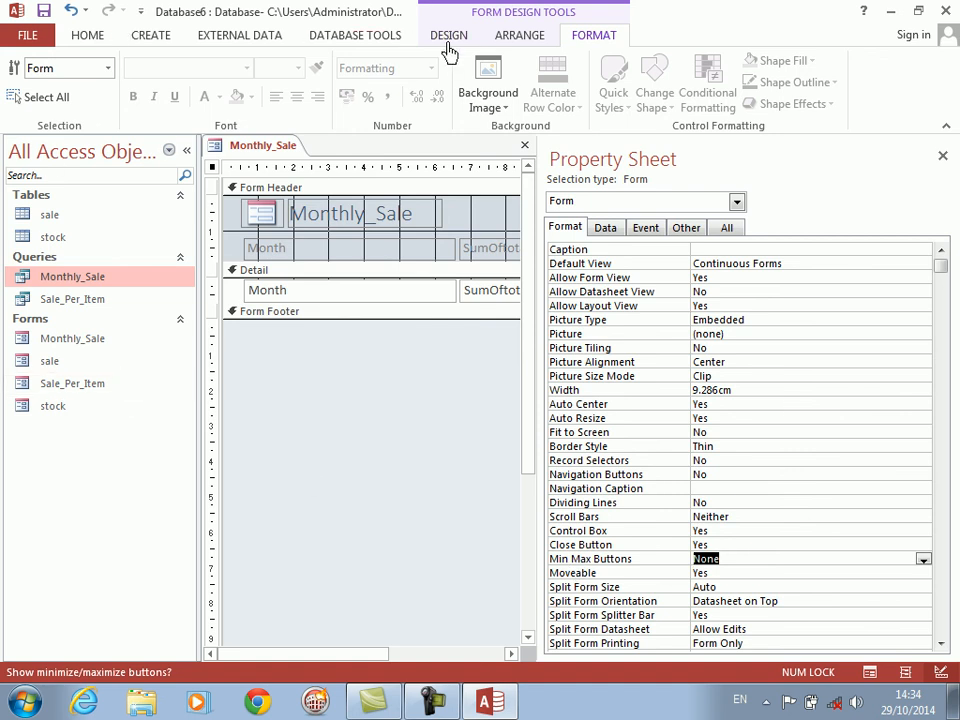
# - Check the Monthly_Sale form in Form view, close and reopen it to examine its pop-up placement, and close it again
pyautogui.click(449, 38)
pyautogui.click(24, 80)
pyautogui.moveTo(401, 187); pyautogui.dragTo(424, 130)
pyautogui.click(388, 216)
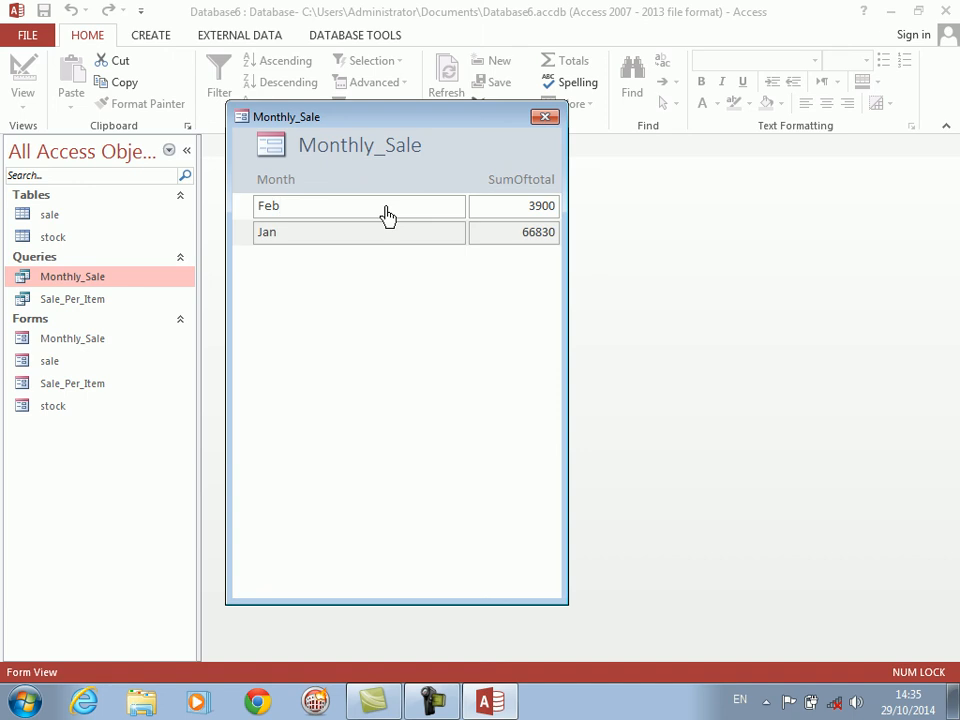
pyautogui.click(545, 118)
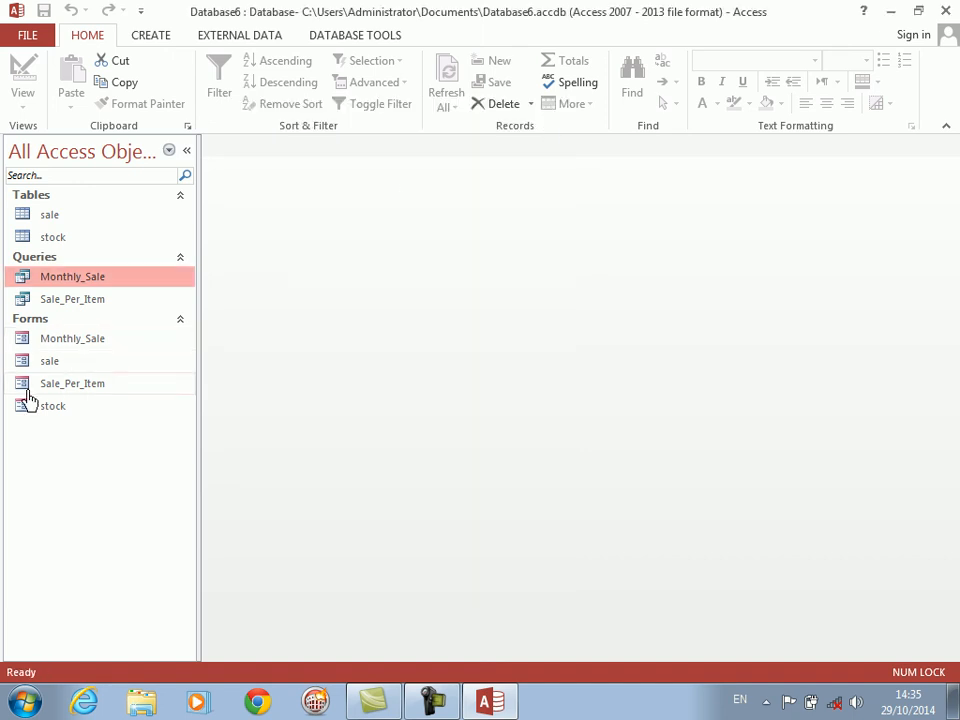
pyautogui.doubleClick(24, 348)
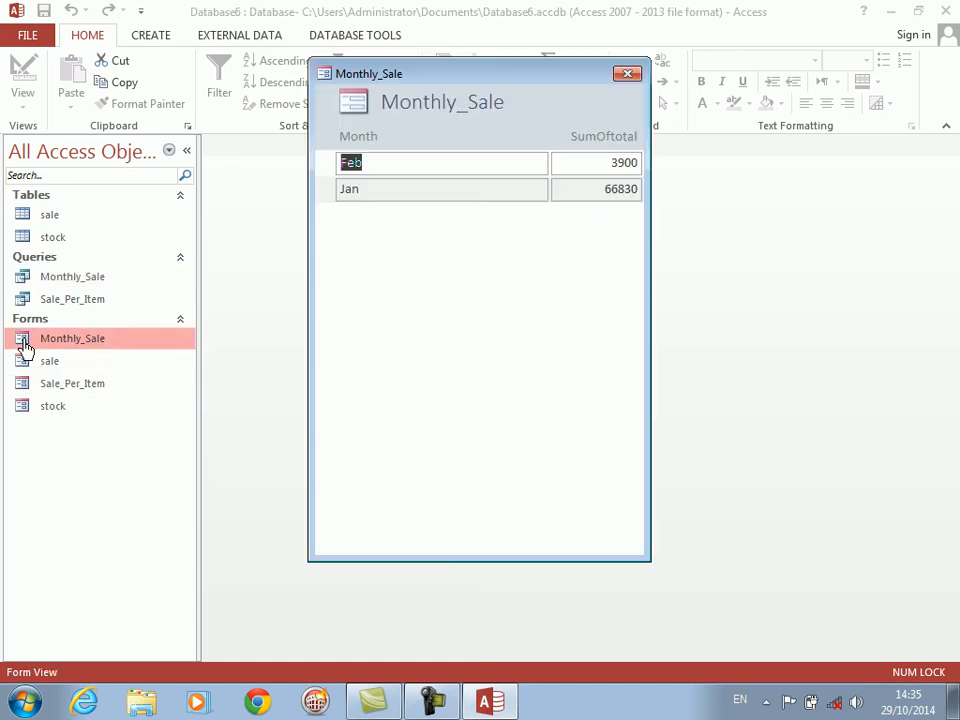
pyautogui.rightClick(491, 388)
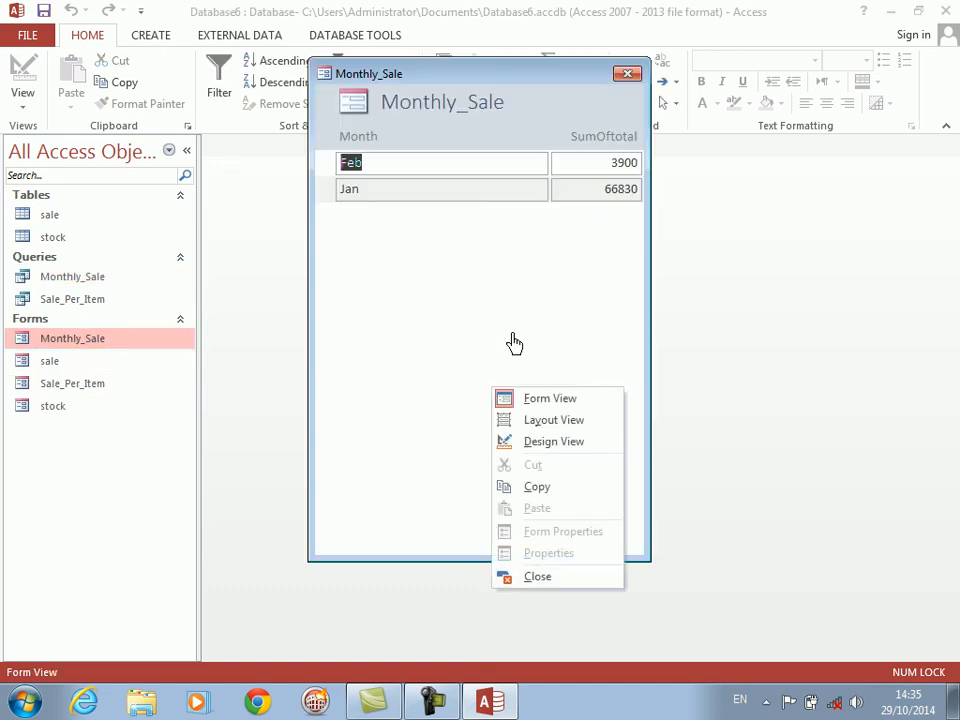
pyautogui.click(627, 74)
# - Open the sale form in Design view and place a copy of the All Sold button beside the original in the form footer
pyautogui.doubleClick(48, 362)
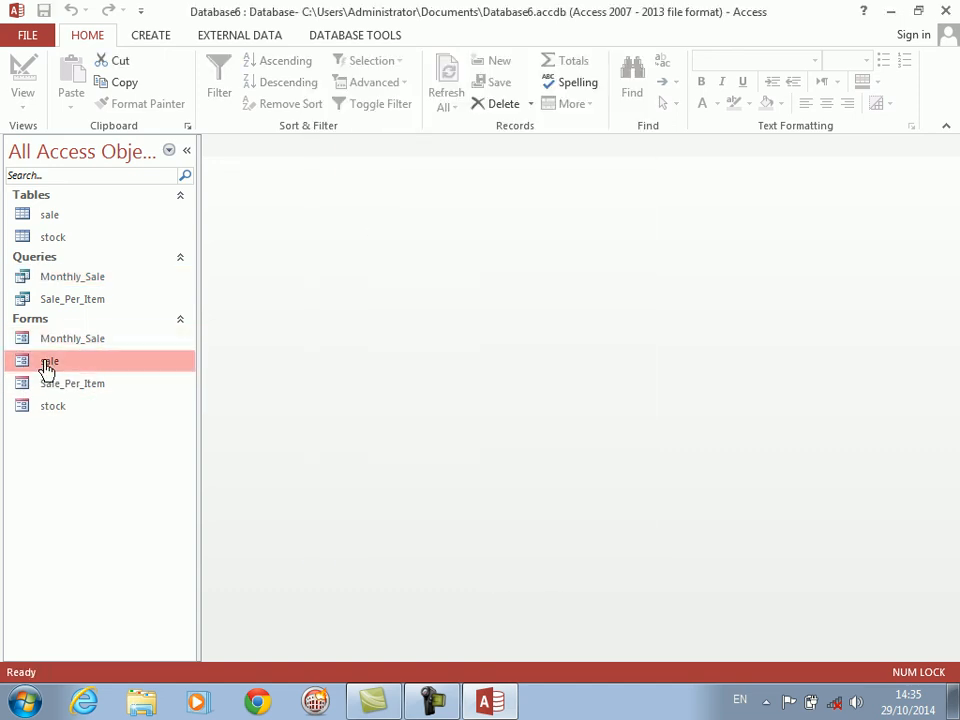
pyautogui.rightClick(441, 500)
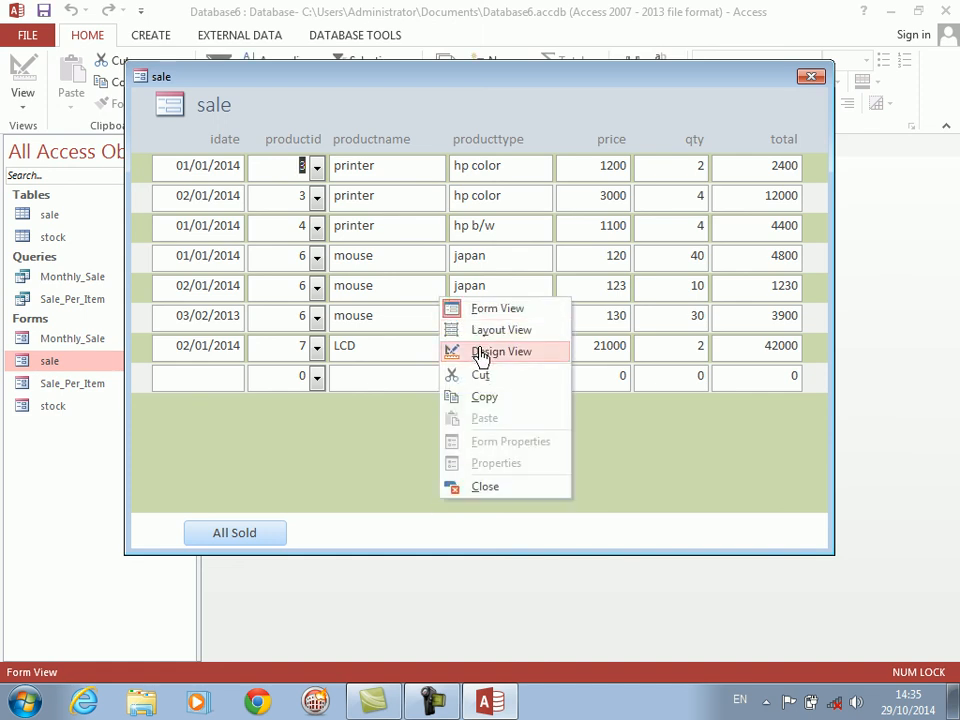
pyautogui.click(484, 353)
pyautogui.click(313, 356)
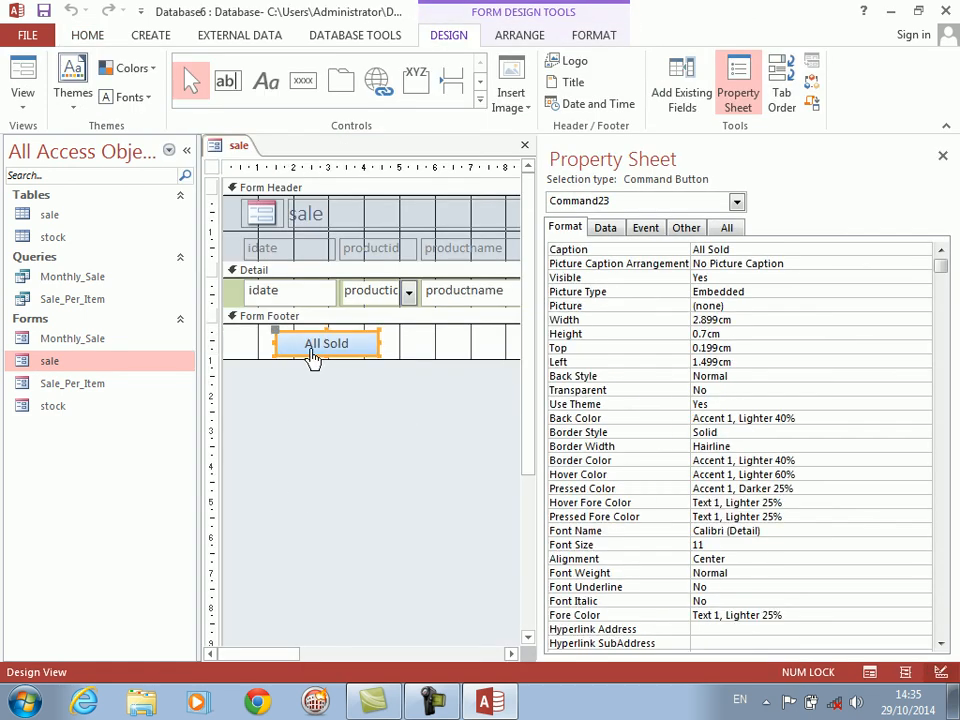
pyautogui.hotkey('ctrl', 'c')
pyautogui.hotkey('ctrl', 'v')
pyautogui.click(392, 360)
pyautogui.moveTo(369, 373); pyautogui.dragTo(463, 352)
# - Caption the copied footer button Monthly Sale
pyautogui.write('Monthly')
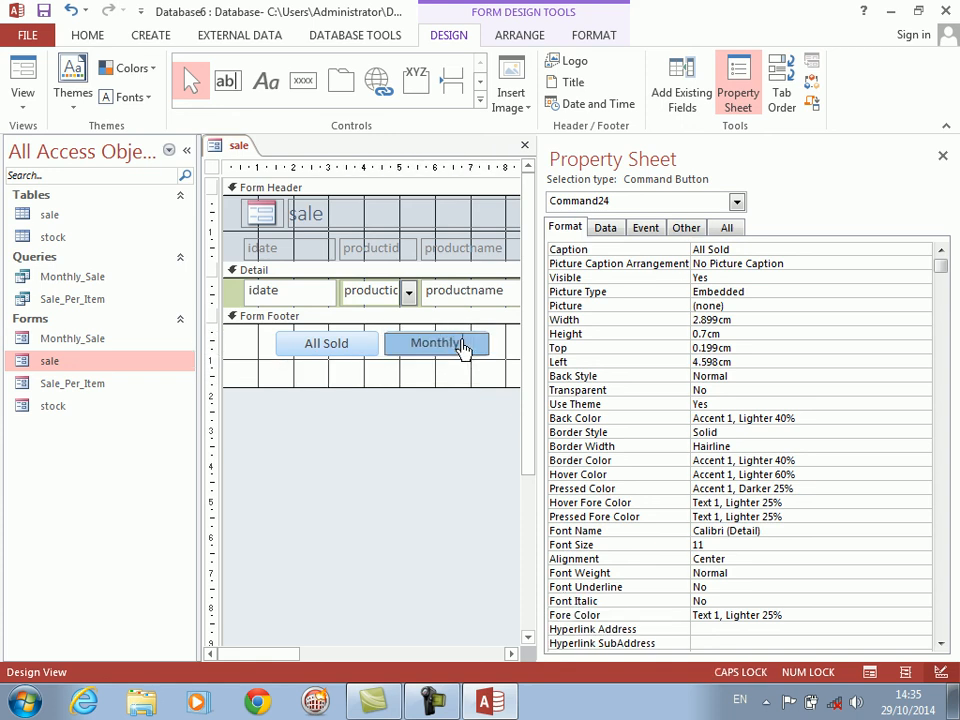
pyautogui.write(' Sale')
pyautogui.press('Return')
# - Give the Monthly Sale button click event code that opens the form, DoCmd.OpenForm "monthly_sale", and return to the form design
pyautogui.rightClick(462, 349)
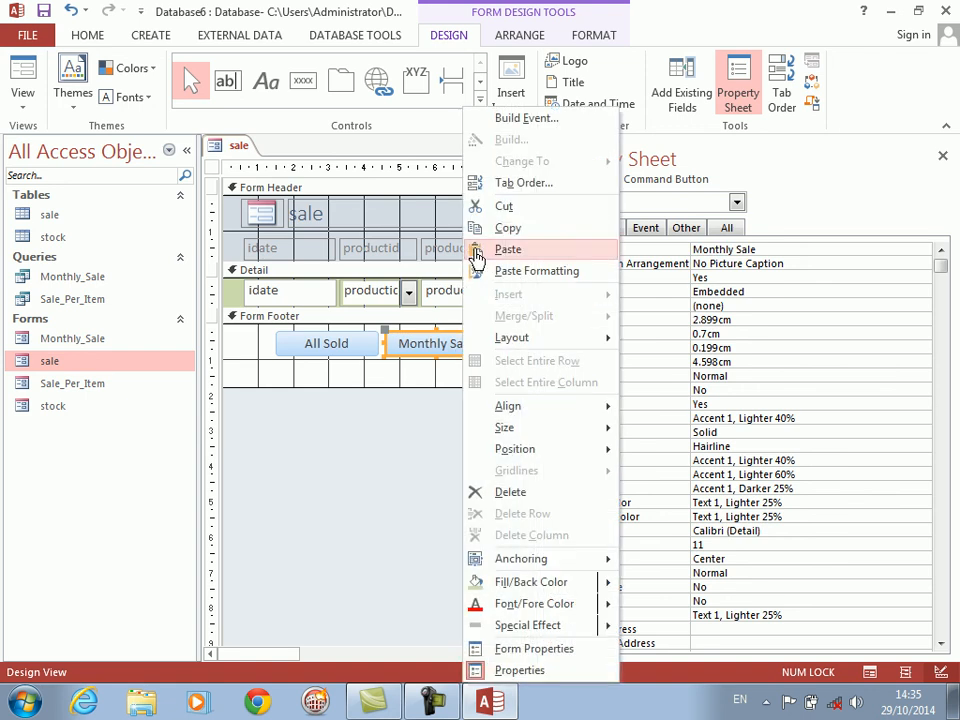
pyautogui.click(492, 116)
pyautogui.press('Down')
pyautogui.press('Down')
pyautogui.press('Return')
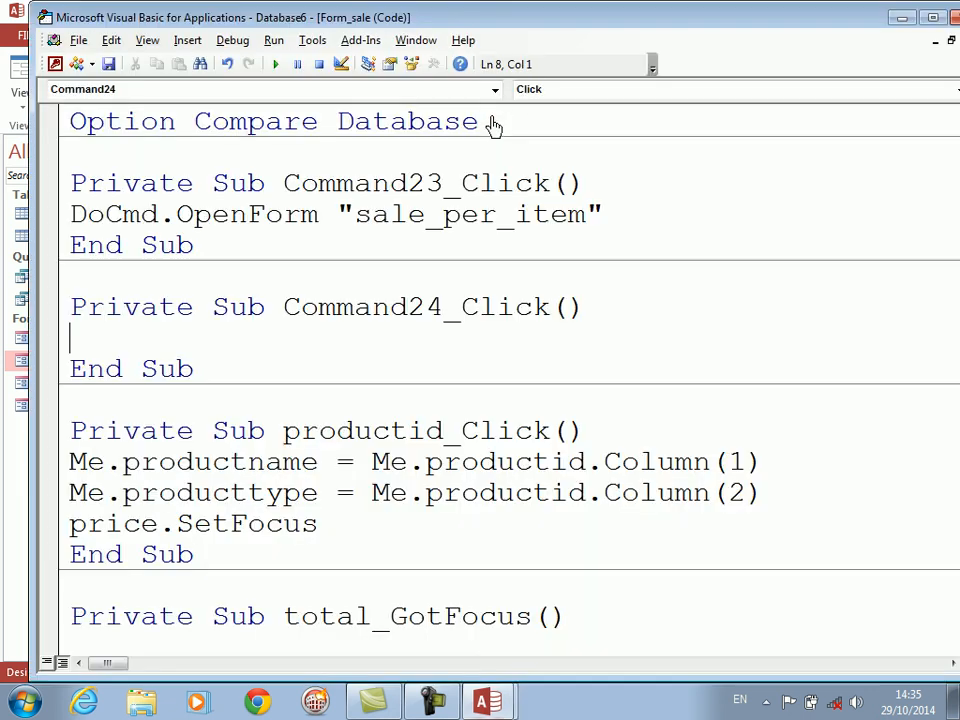
pyautogui.write('docmd.OpenForm "monthly_sal')
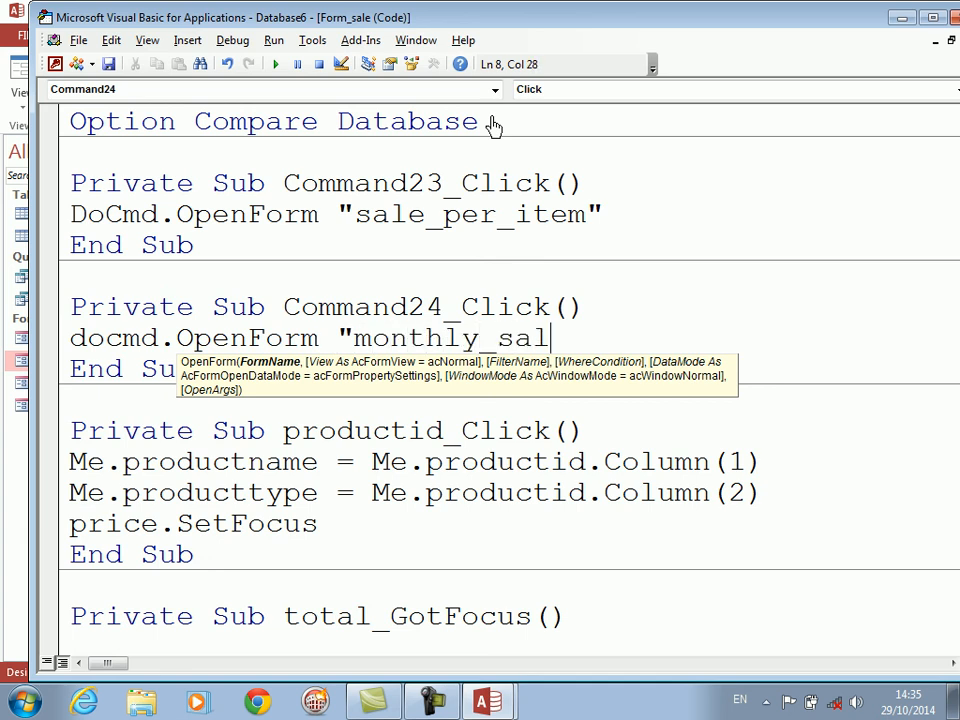
pyautogui.write('e')
pyautogui.press('Down')
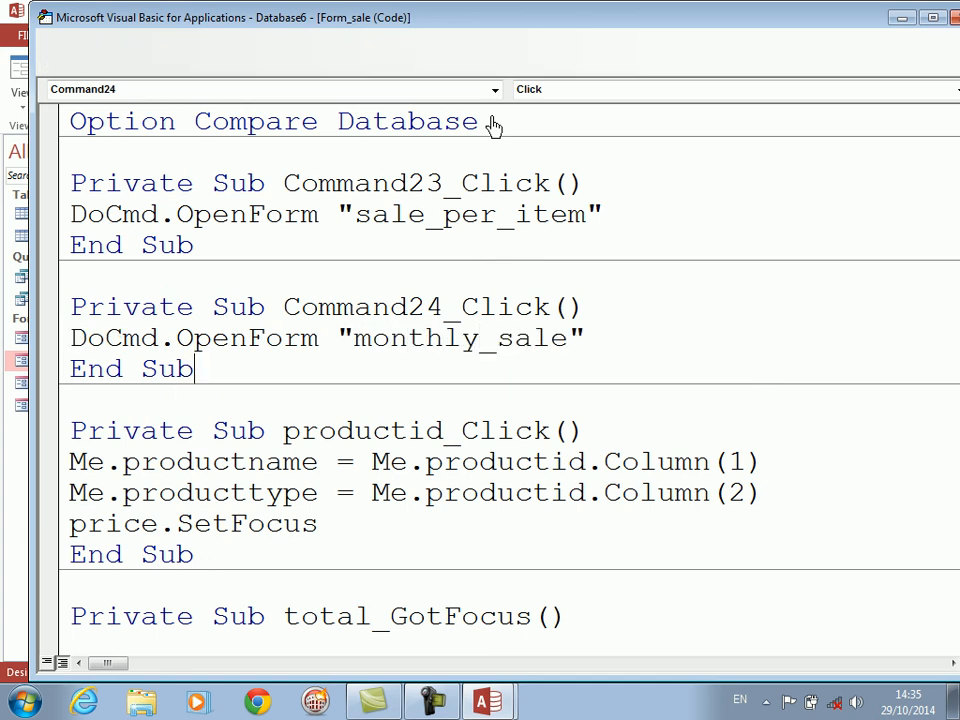
pyautogui.hotkey('alt', 'F11')
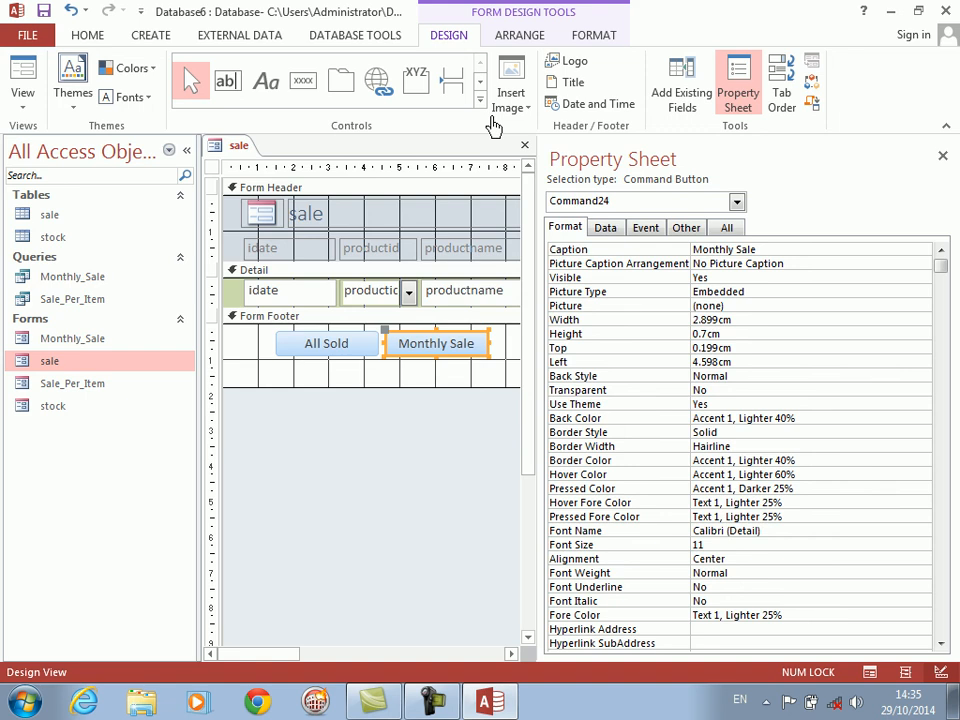
# - Test the Monthly Sale and All Sold buttons on the sale form in Form view, closing each form they open
pyautogui.click(20, 94)
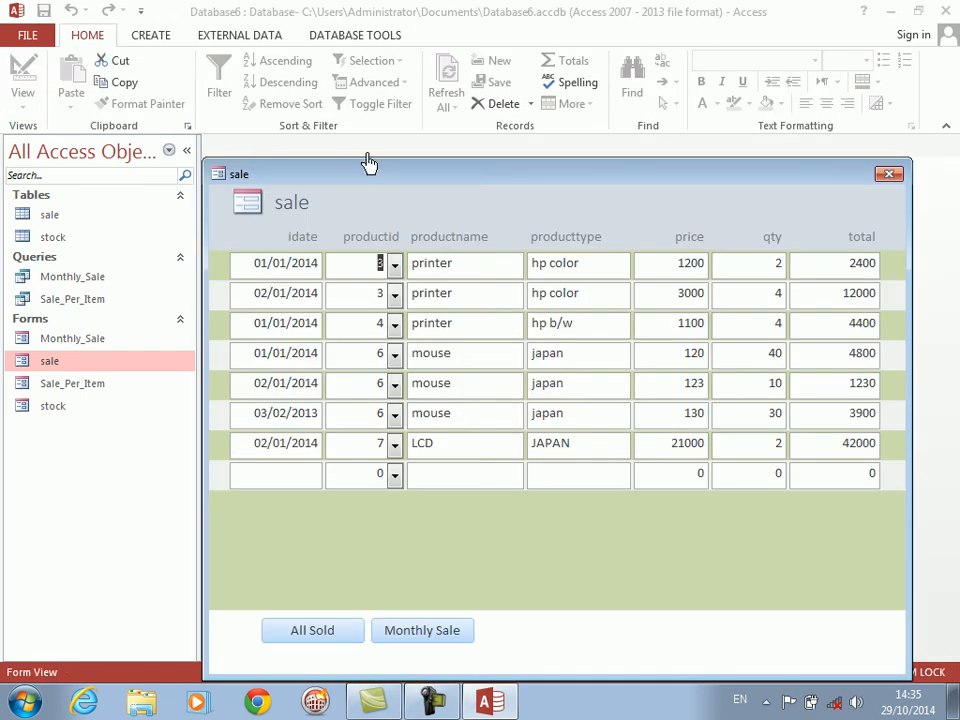
pyautogui.moveTo(375, 178); pyautogui.dragTo(285, 43)
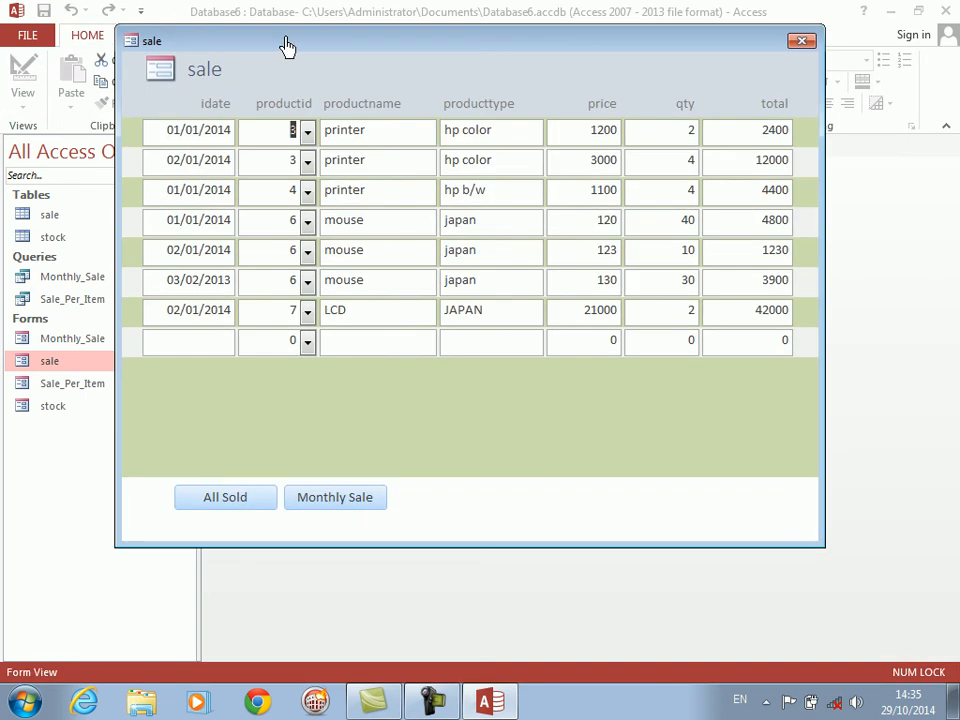
pyautogui.click(331, 509)
pyautogui.click(627, 76)
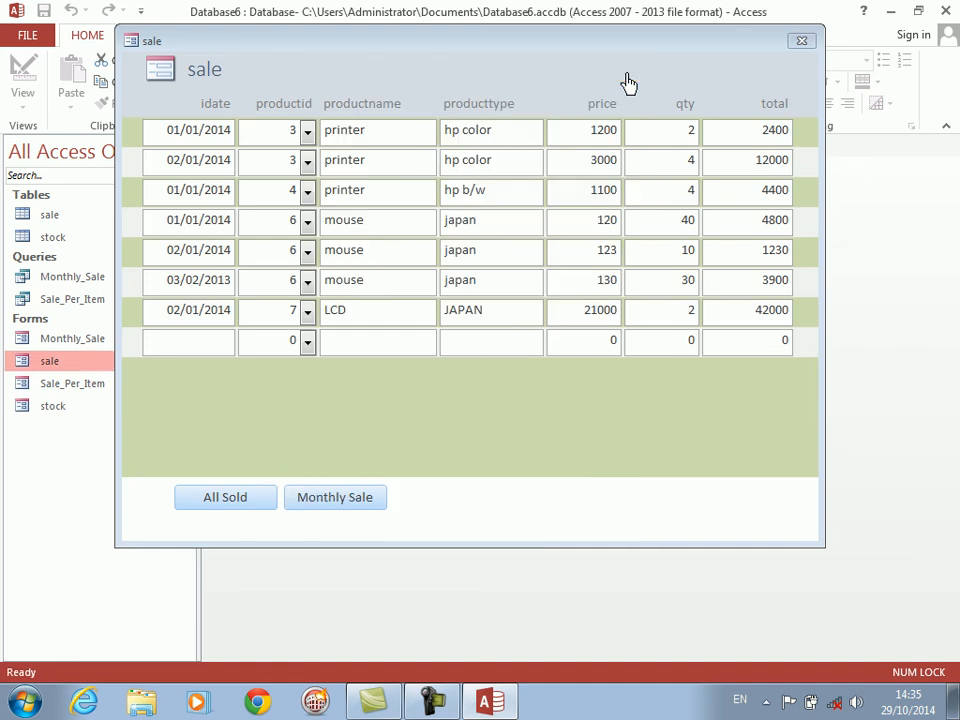
pyautogui.click(227, 500)
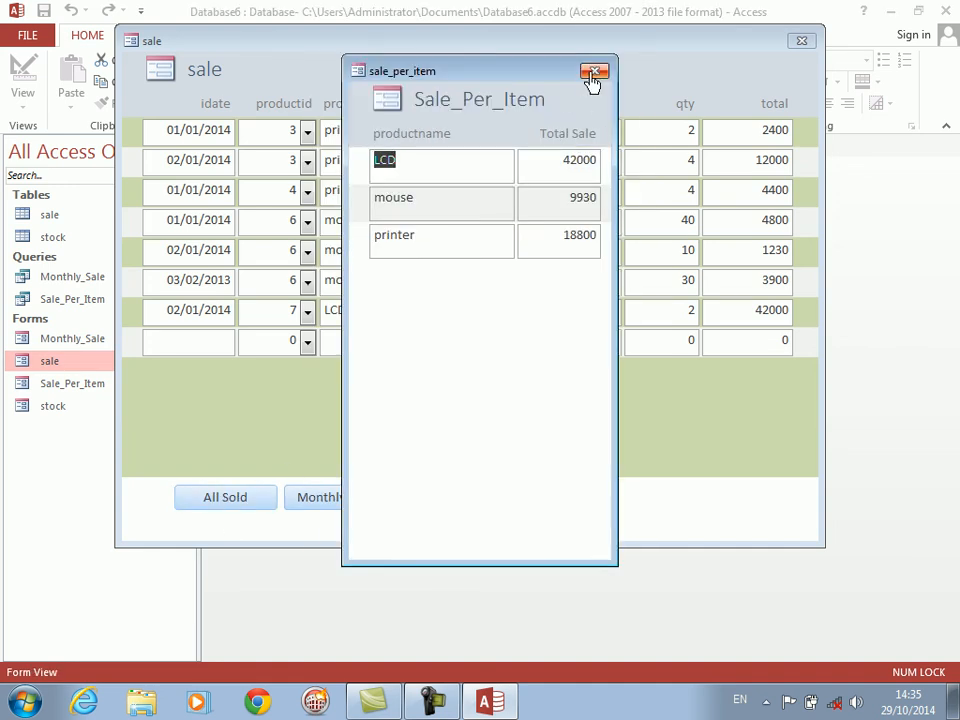
pyautogui.click(593, 74)
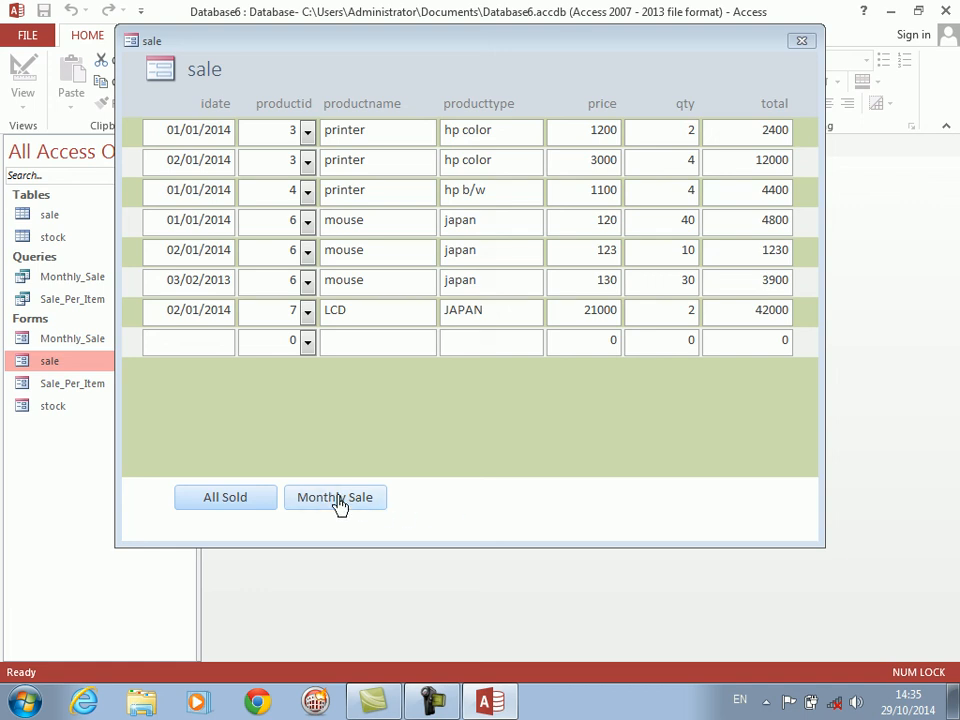
# - Close the sale form with its design changes saved, and minimize the Access window
pyautogui.click(800, 43)
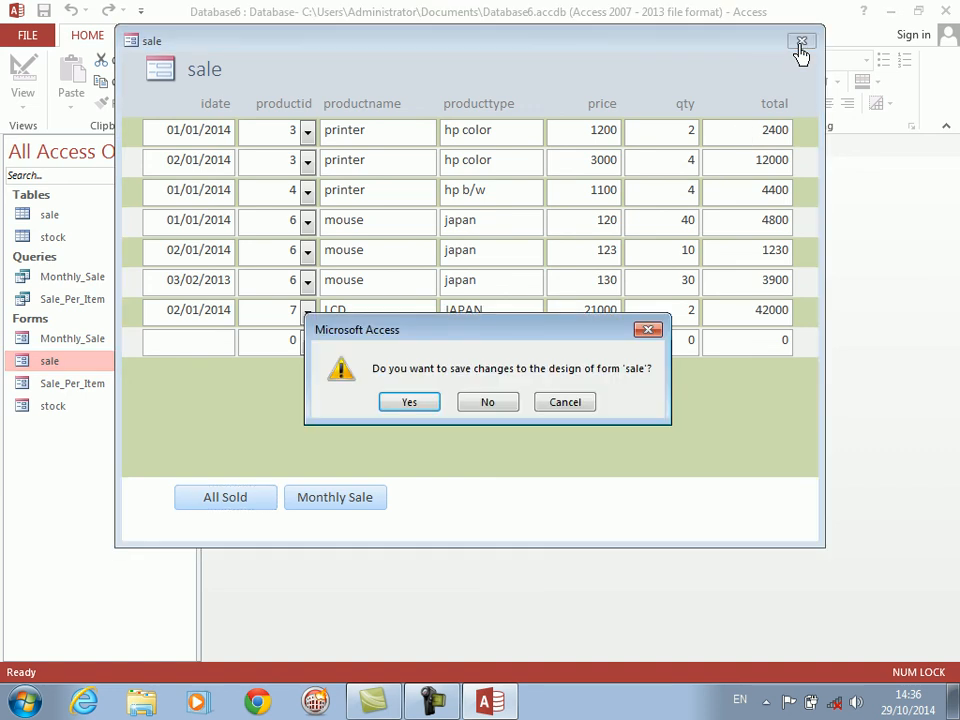
pyautogui.click(419, 405)
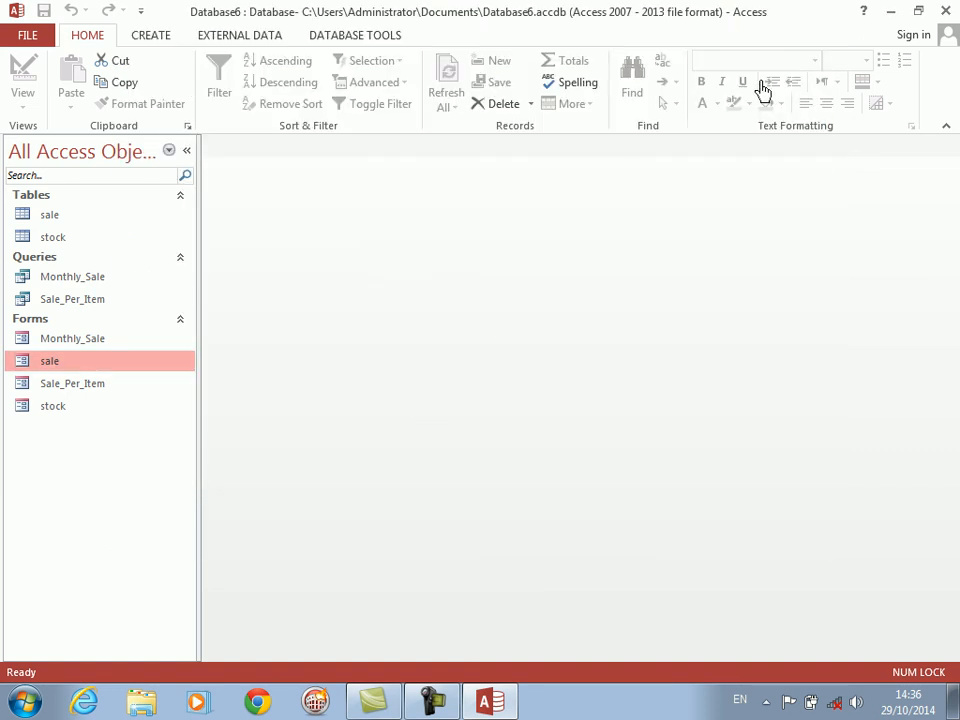
pyautogui.click(890, 11)
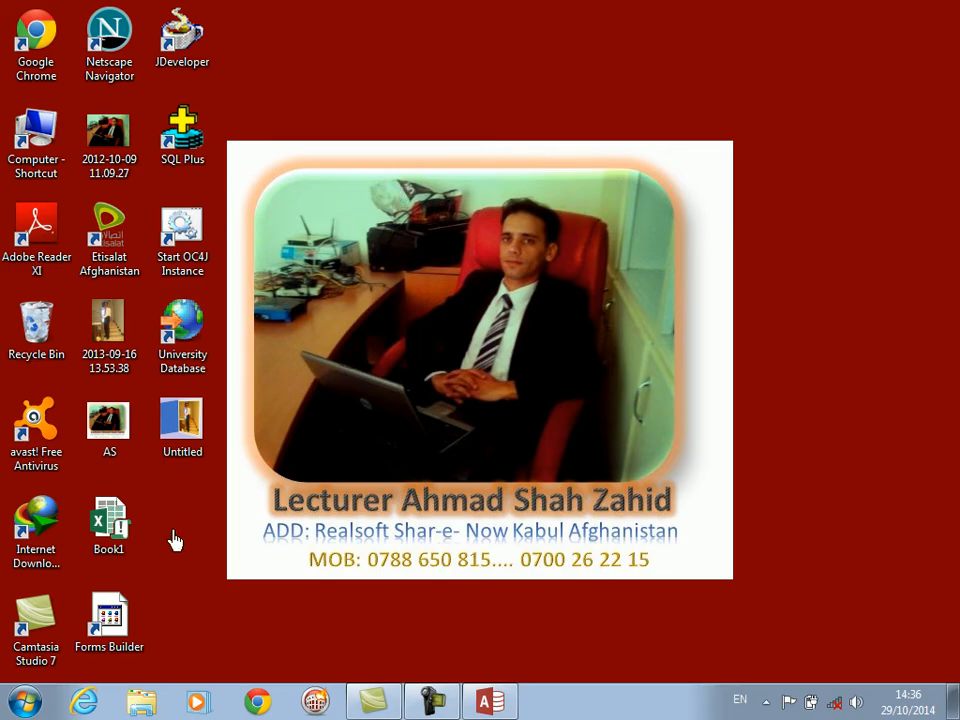
# - Start the OC4J Instance from the desktop, minimize its console window and refresh the desktop
pyautogui.doubleClick(174, 266)
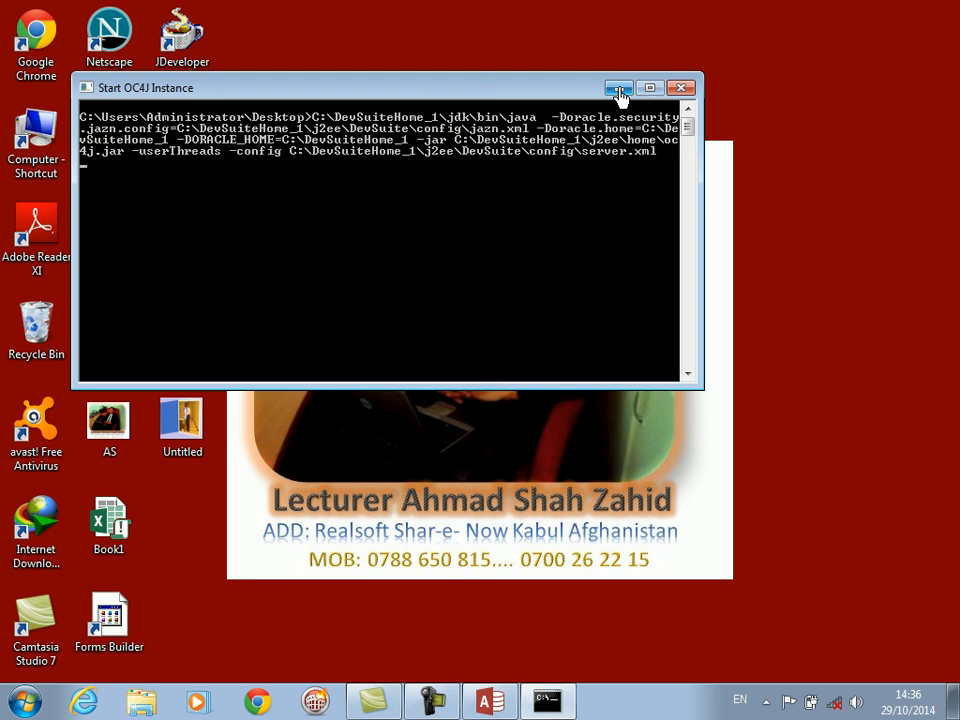
pyautogui.click(620, 92)
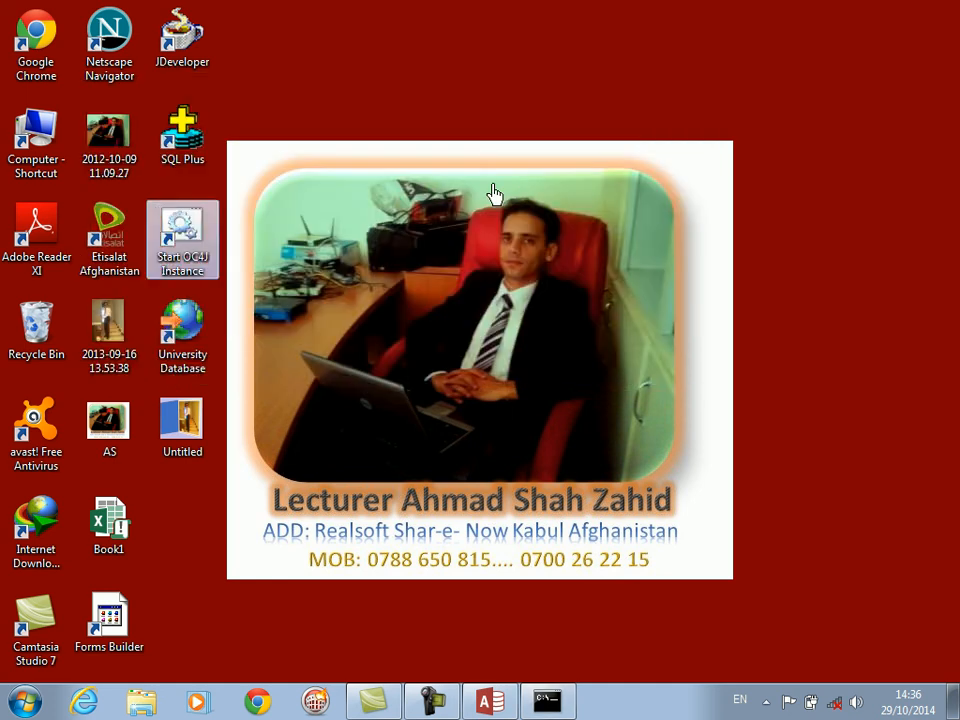
pyautogui.rightClick(493, 187)
pyautogui.click(541, 240)
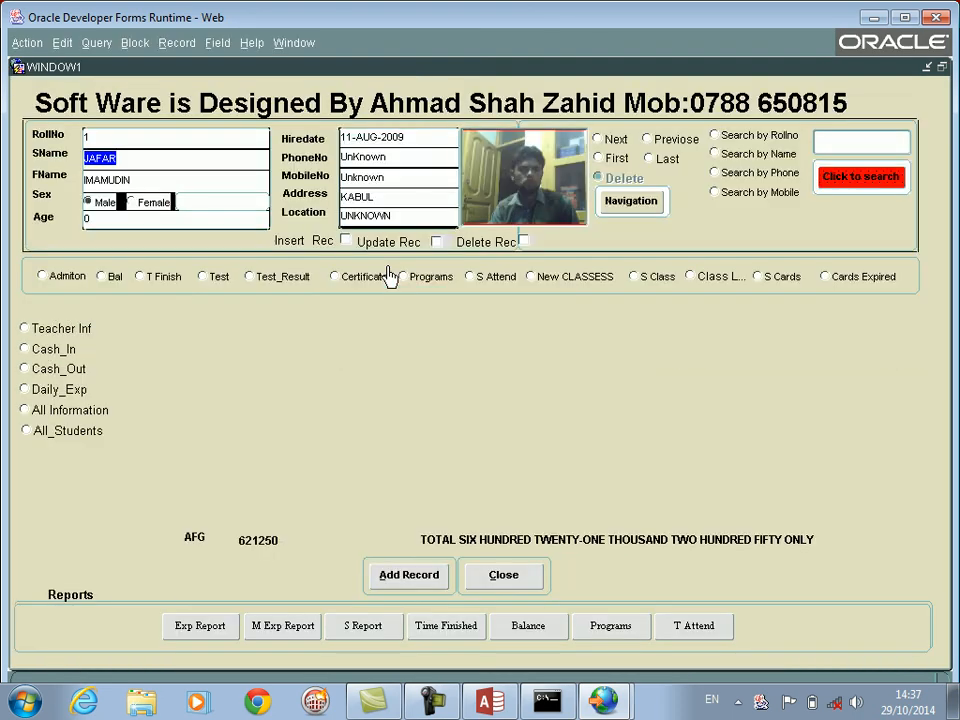
# - Examine the student record views in the Oracle Forms application: Admiton, Bal, T Finish, Test, Test_Result, Certificate, Programs, S Attend and New CLASSESS
pyautogui.click(58, 282)
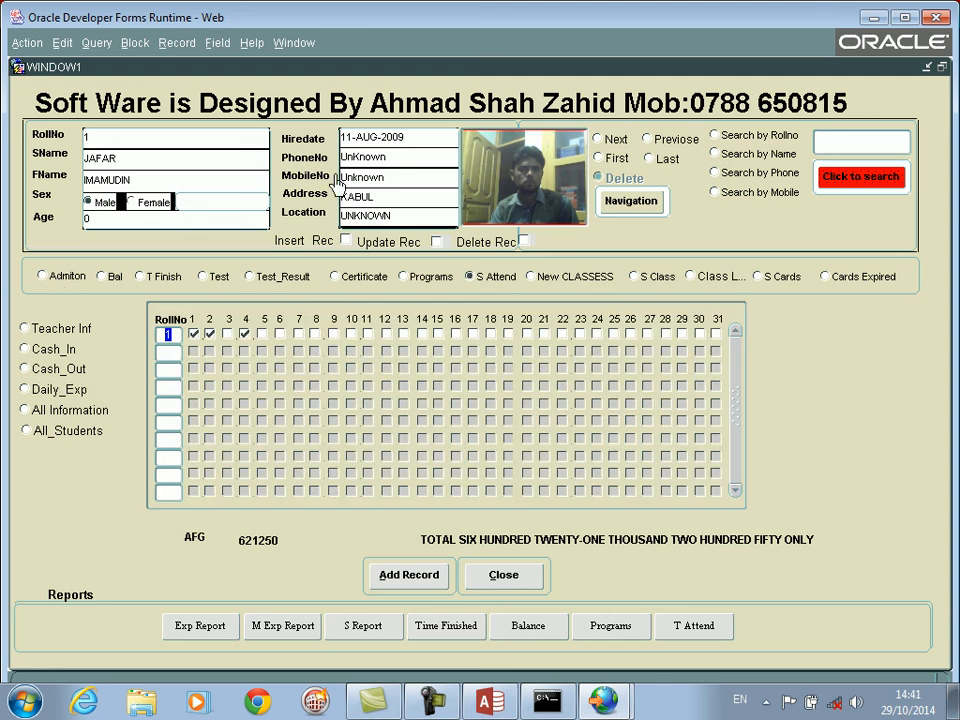
pyautogui.click(62, 283)
pyautogui.click(104, 280)
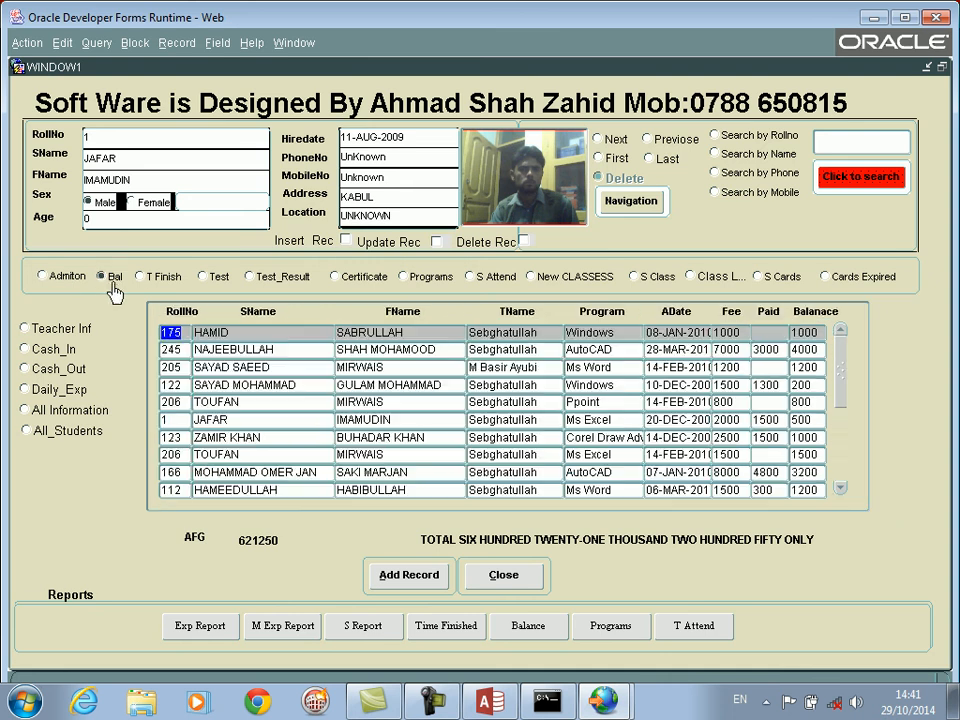
pyautogui.click(142, 279)
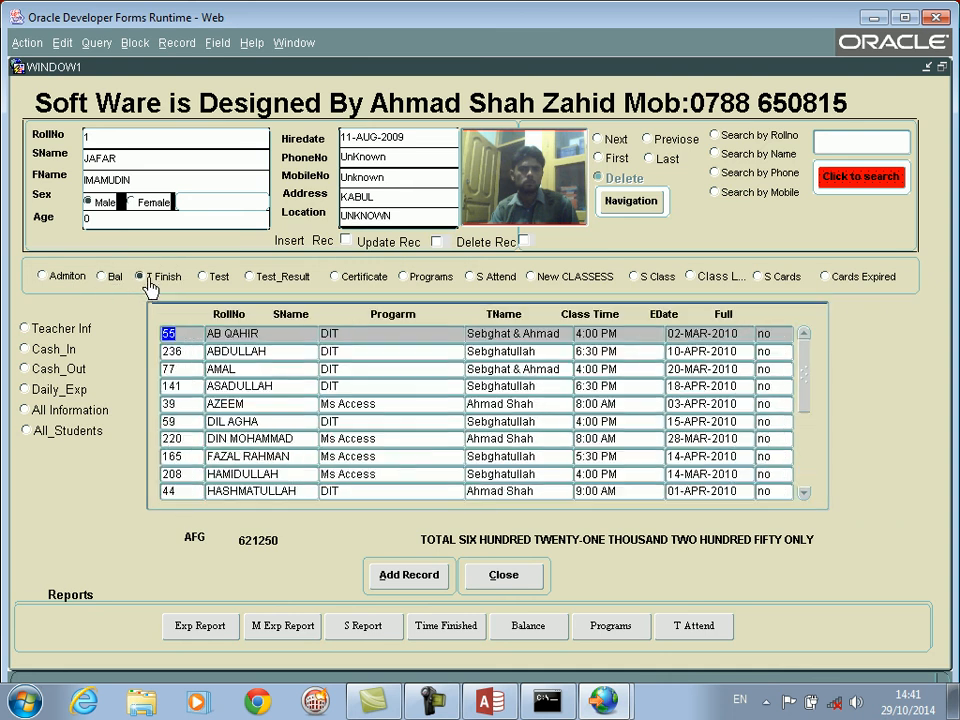
pyautogui.click(206, 281)
pyautogui.click(252, 280)
pyautogui.click(337, 278)
pyautogui.click(404, 278)
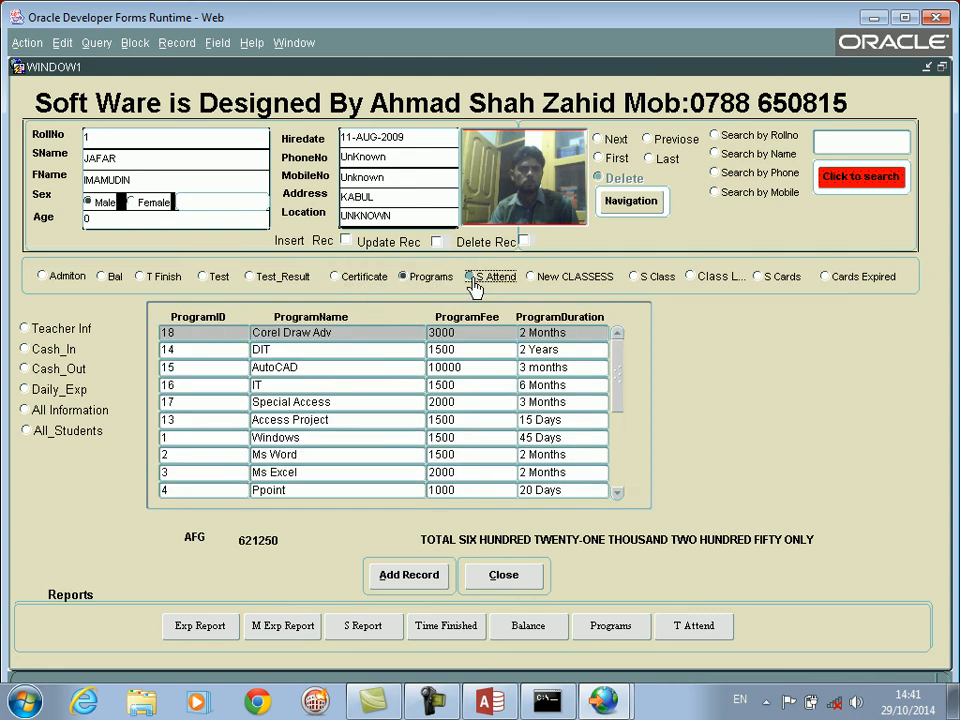
pyautogui.click(472, 280)
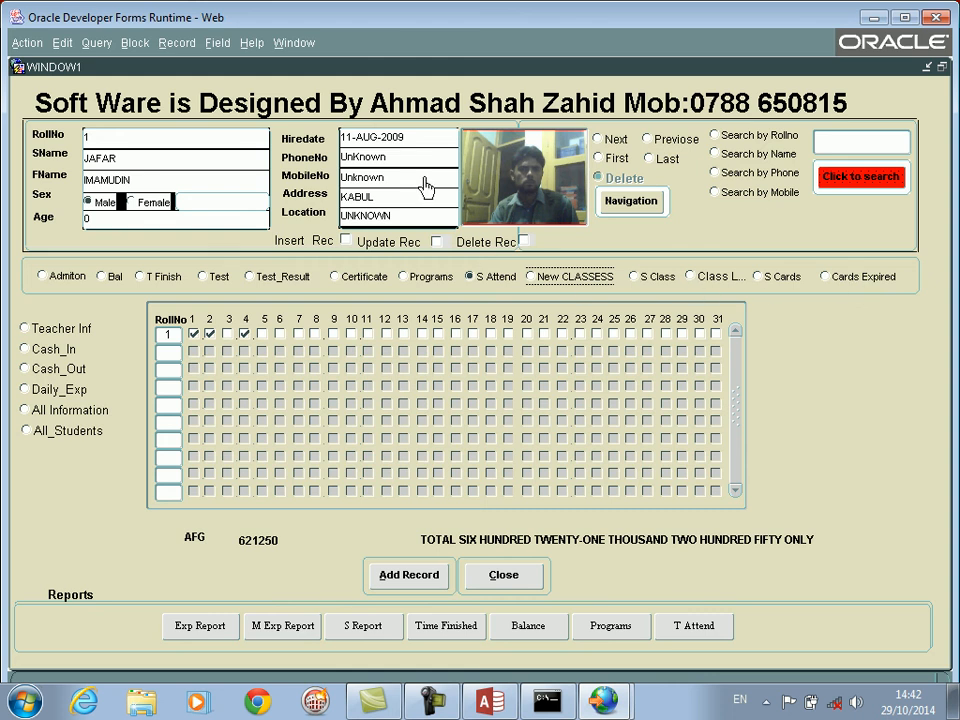
pyautogui.click(531, 276)
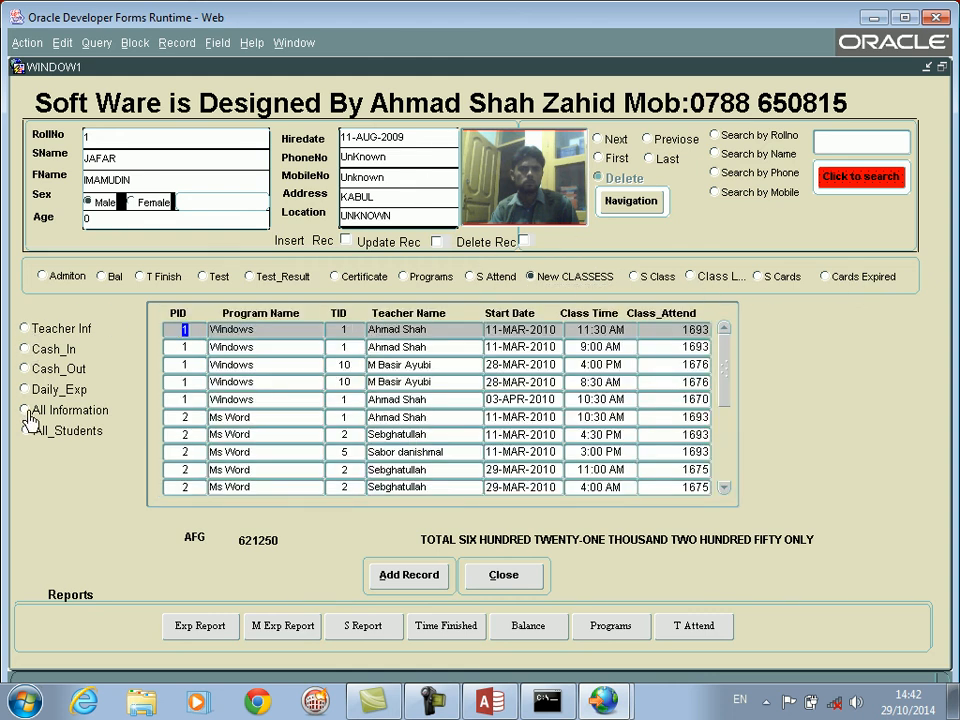
# - Open Teacher Inf, choose the second teacher listed, review Experince, TSALARY, Attendence and Teacher_Timing, and return to the main form
pyautogui.click(26, 330)
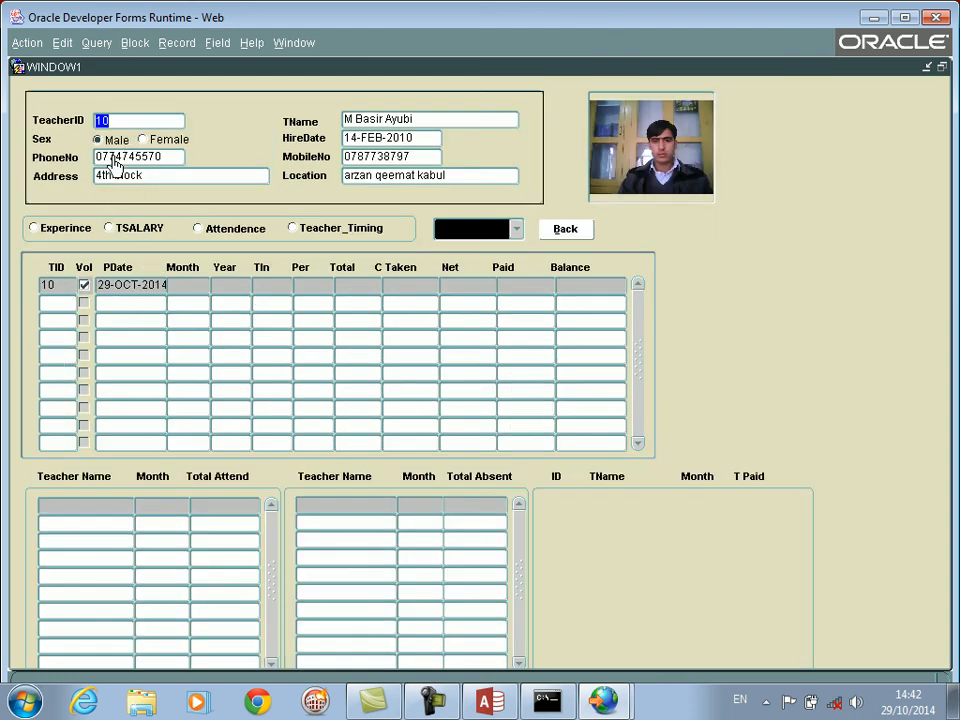
pyautogui.click(513, 231)
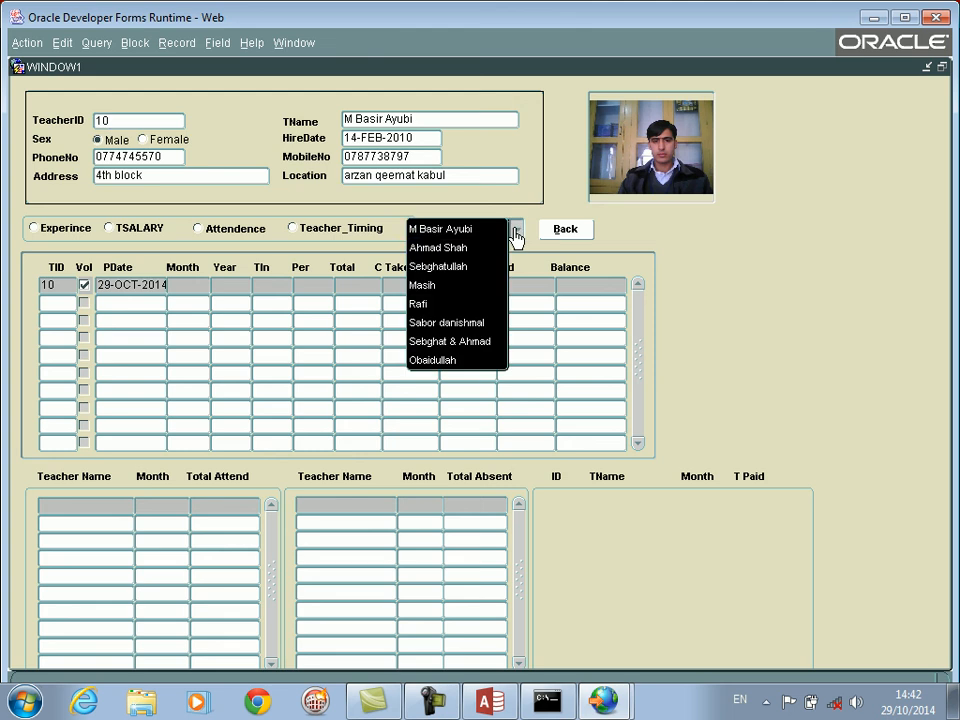
pyautogui.click(449, 249)
pyautogui.click(47, 234)
pyautogui.click(111, 230)
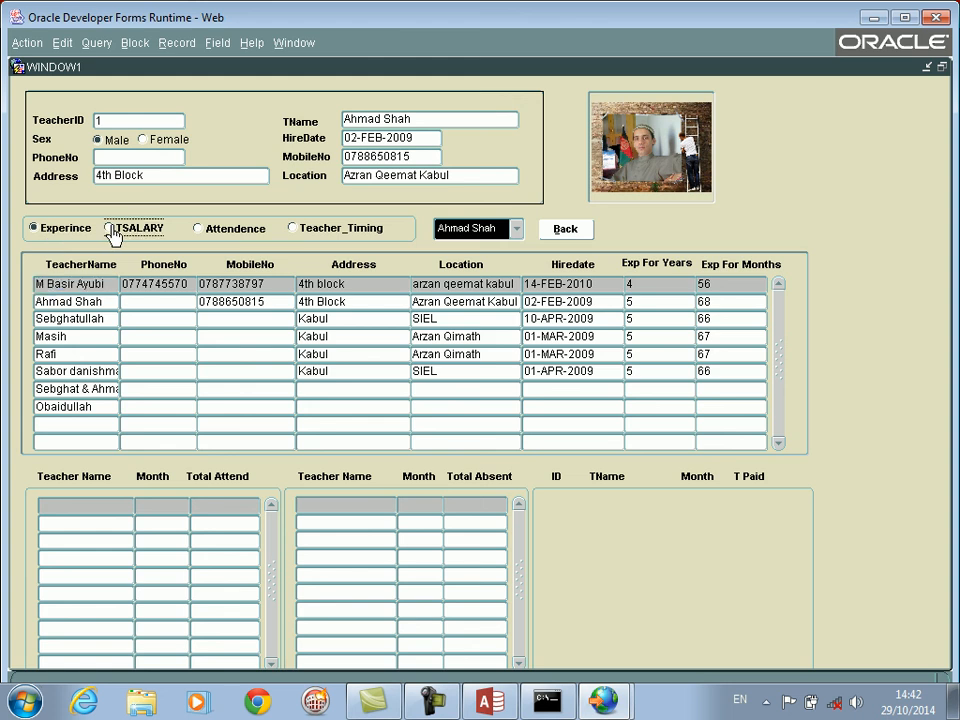
pyautogui.click(204, 237)
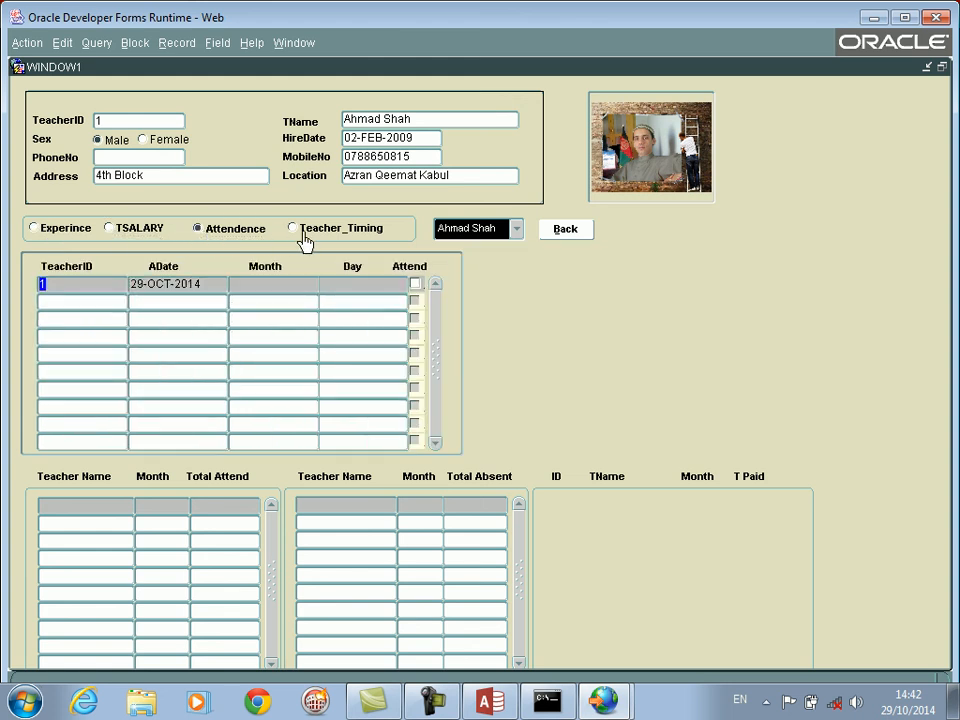
pyautogui.click(303, 237)
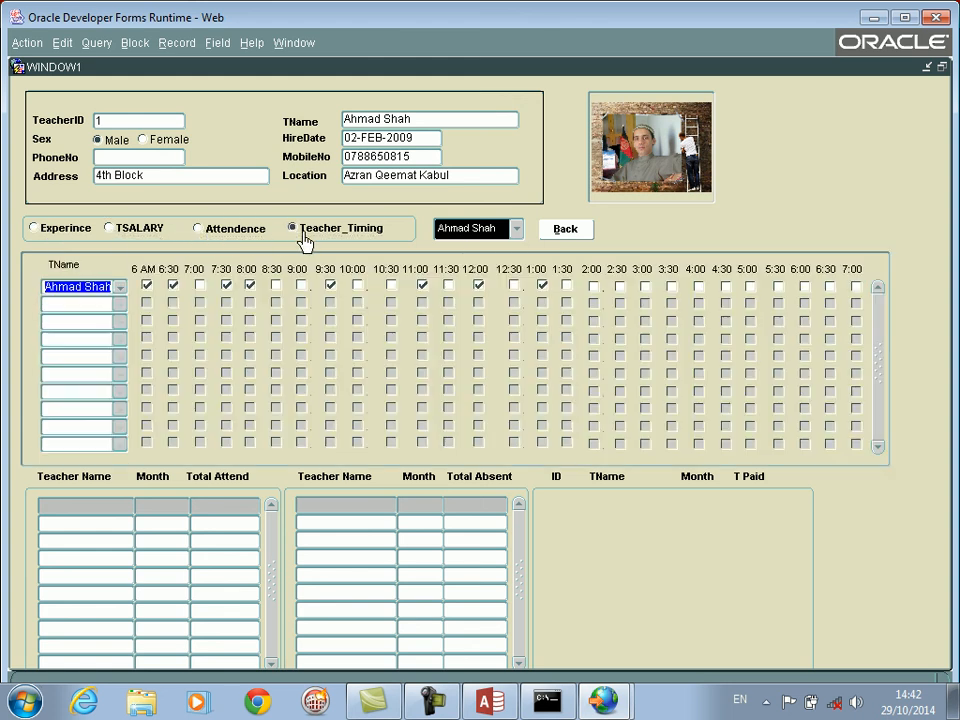
pyautogui.click(566, 238)
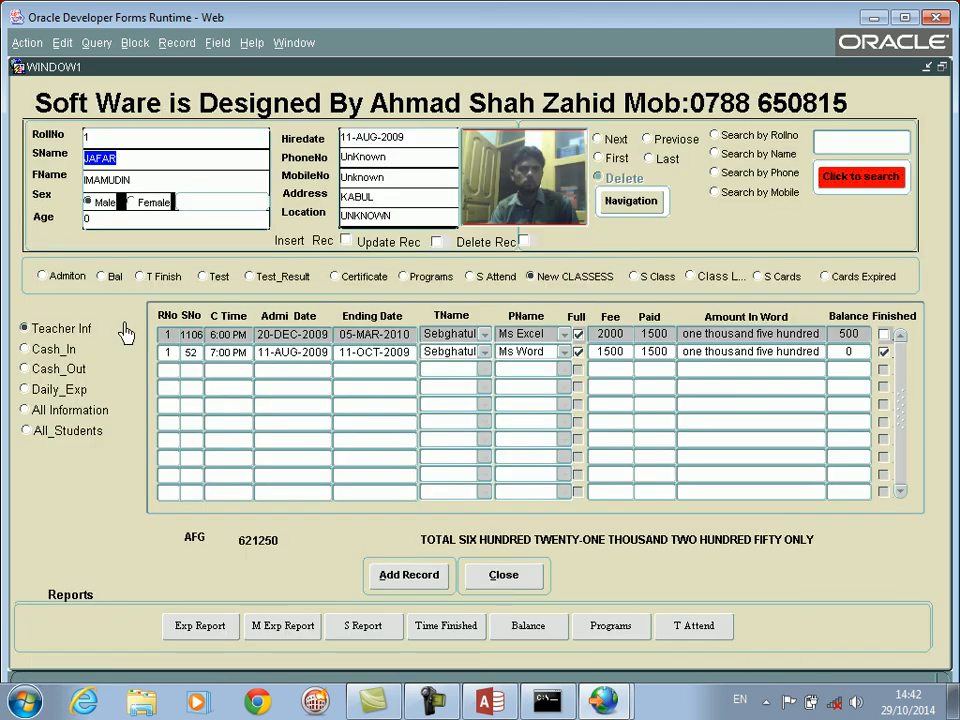
# - Review the All Information, Monthly_Students and Personal pages and return to the main form
pyautogui.click(26, 413)
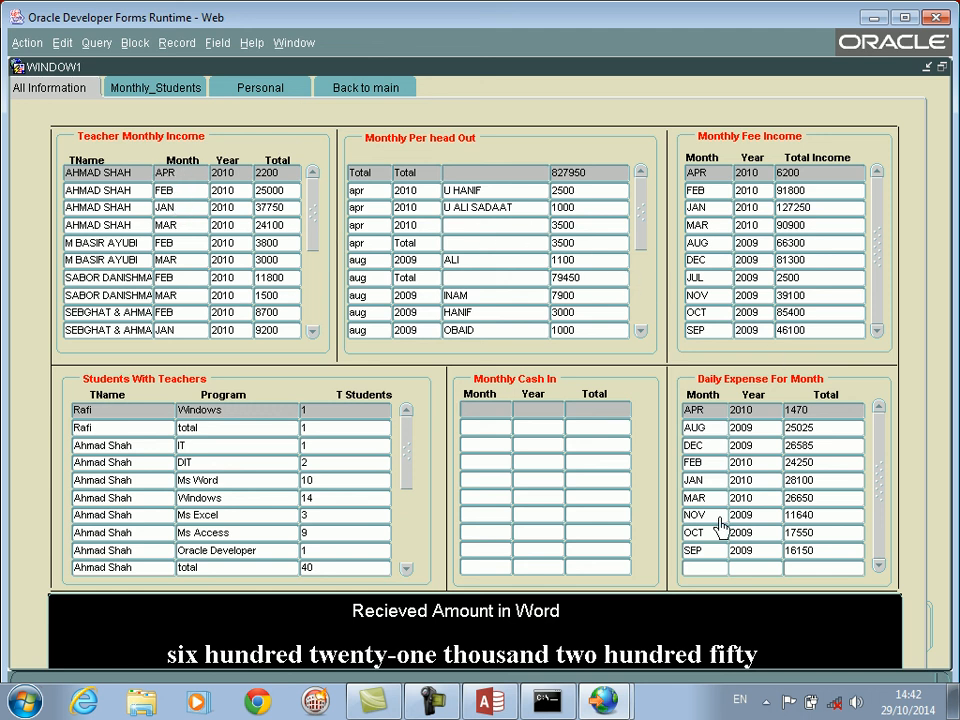
pyautogui.click(148, 90)
pyautogui.click(238, 91)
pyautogui.click(360, 89)
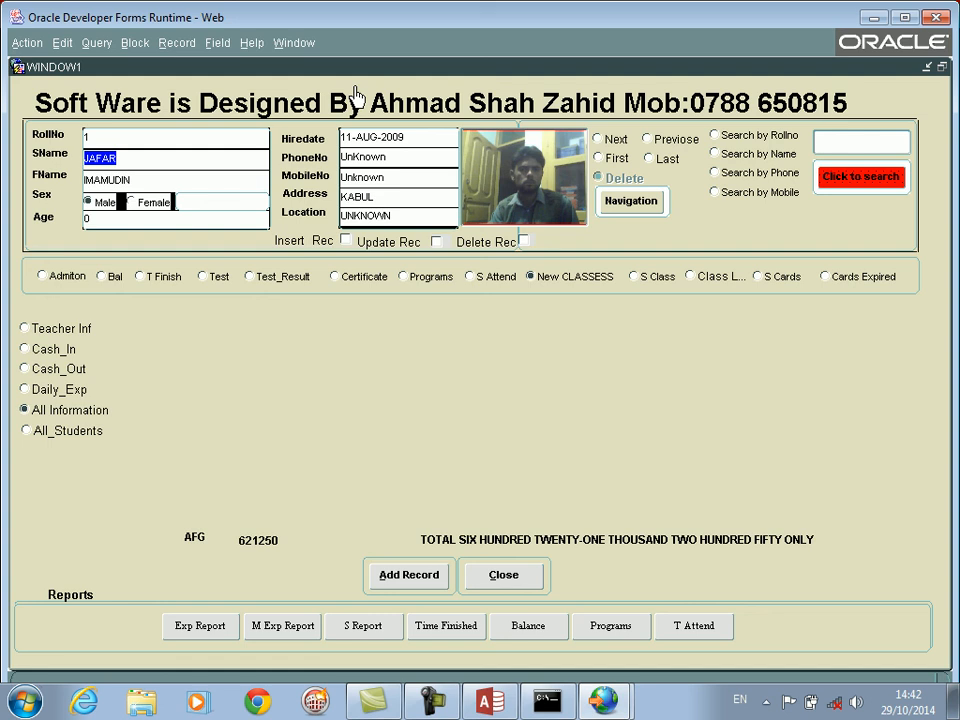
# - Look up a student's name in the SName list of values and retrieve that student's record with Search by Name
pyautogui.click(128, 160)
pyautogui.hotkey('ctrl', 'l')
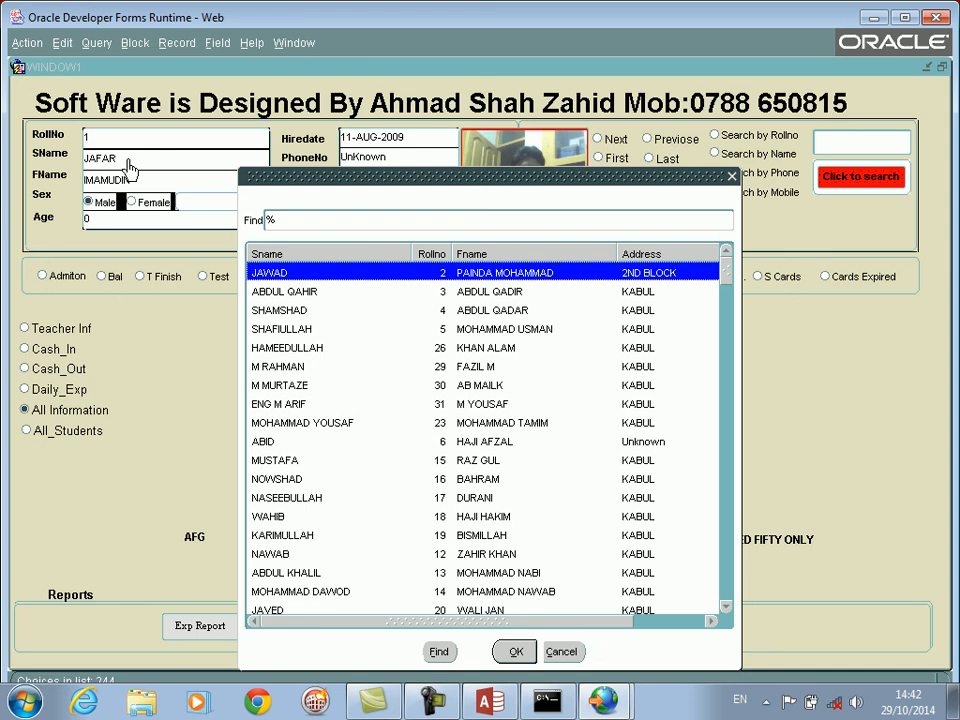
pyautogui.write('JA')
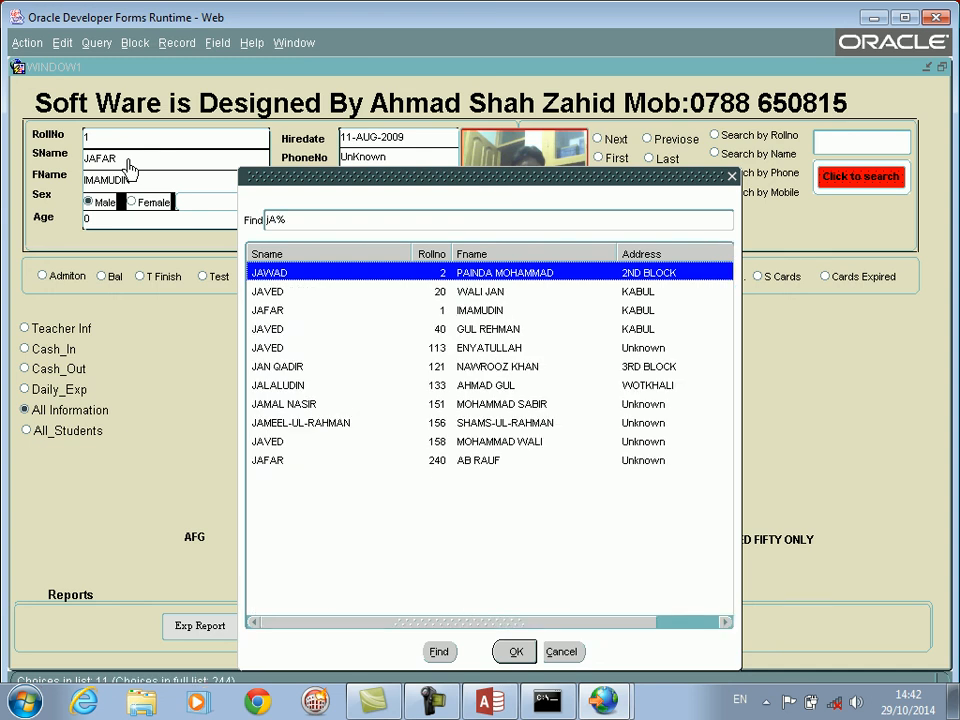
pyautogui.write('wAD')
pyautogui.press('Return')
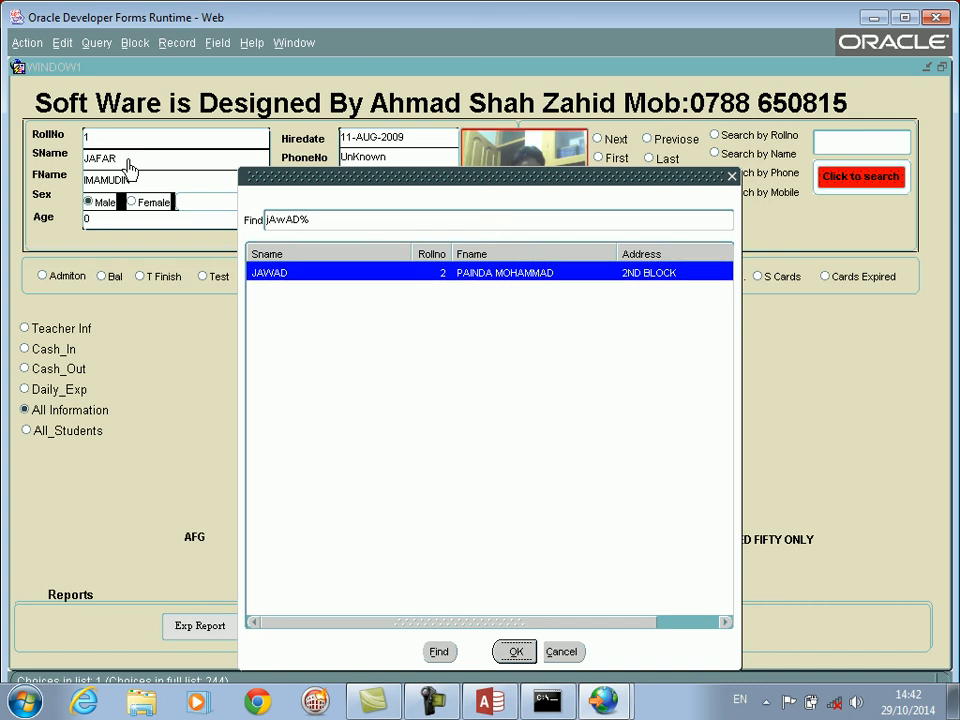
pyautogui.click(776, 155)
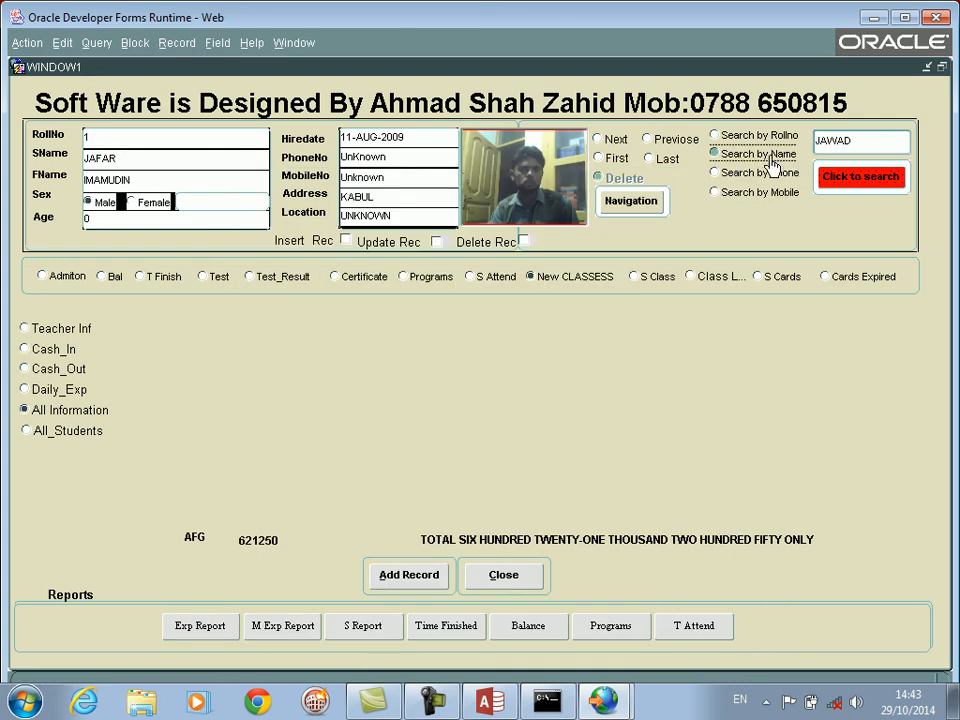
pyautogui.click(853, 180)
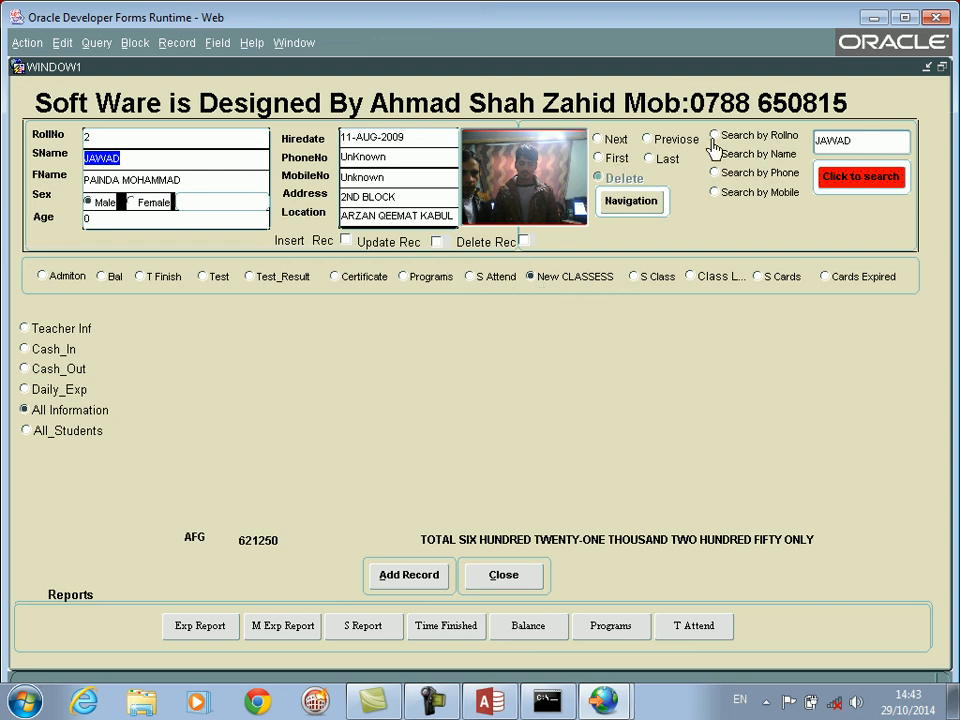
# - Switch the search option to Search by Phone and review the Cash_In, Cash_Out and Daily_Exp records
pyautogui.click(727, 172)
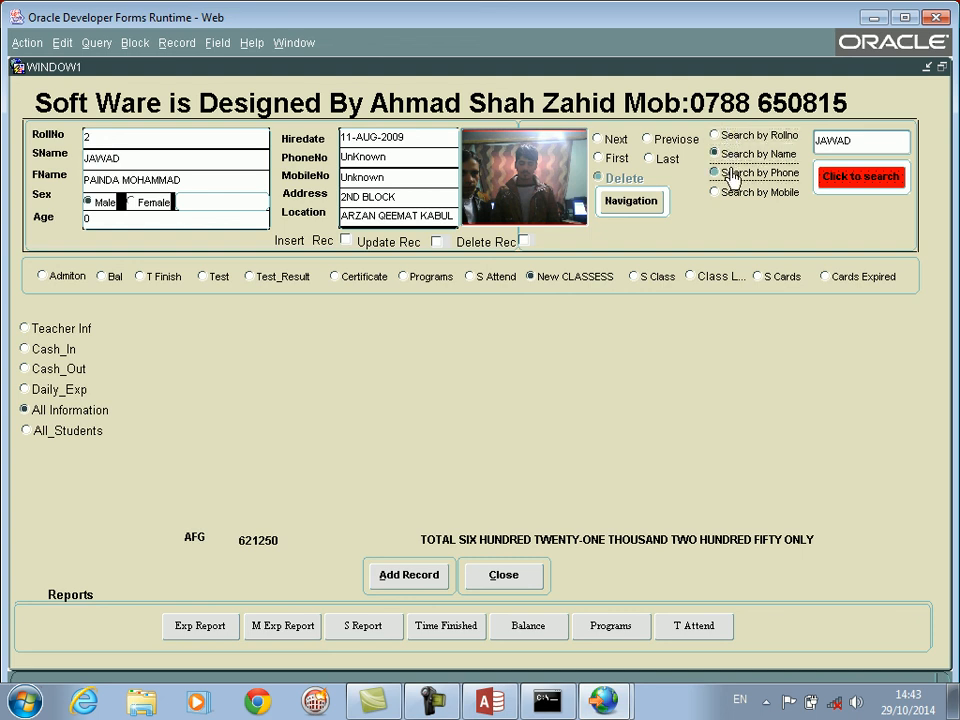
pyautogui.click(25, 350)
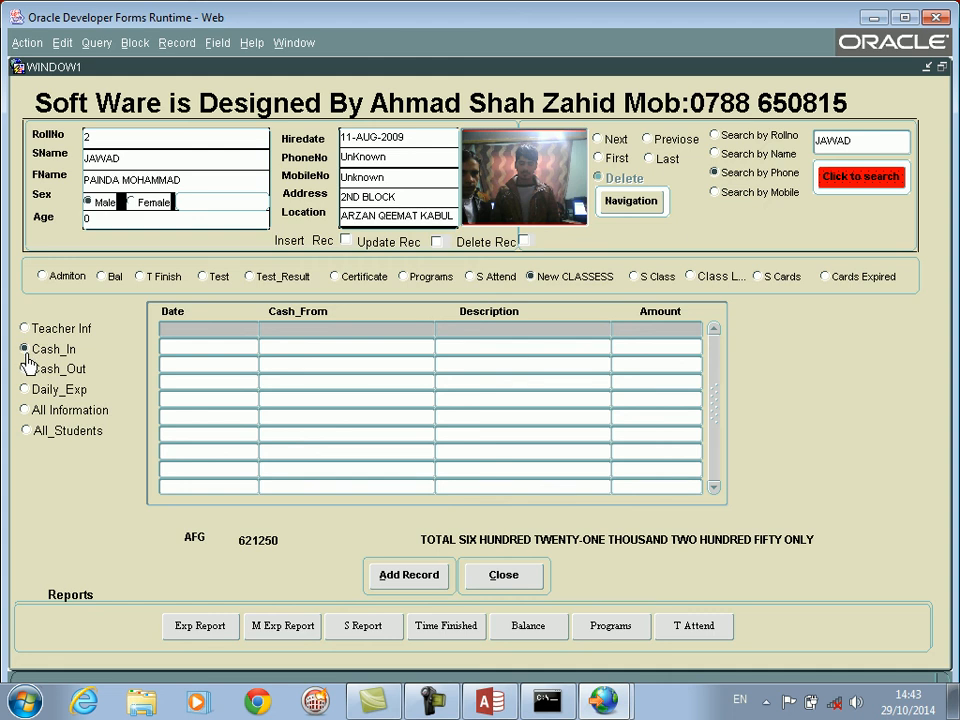
pyautogui.click(25, 369)
pyautogui.click(25, 390)
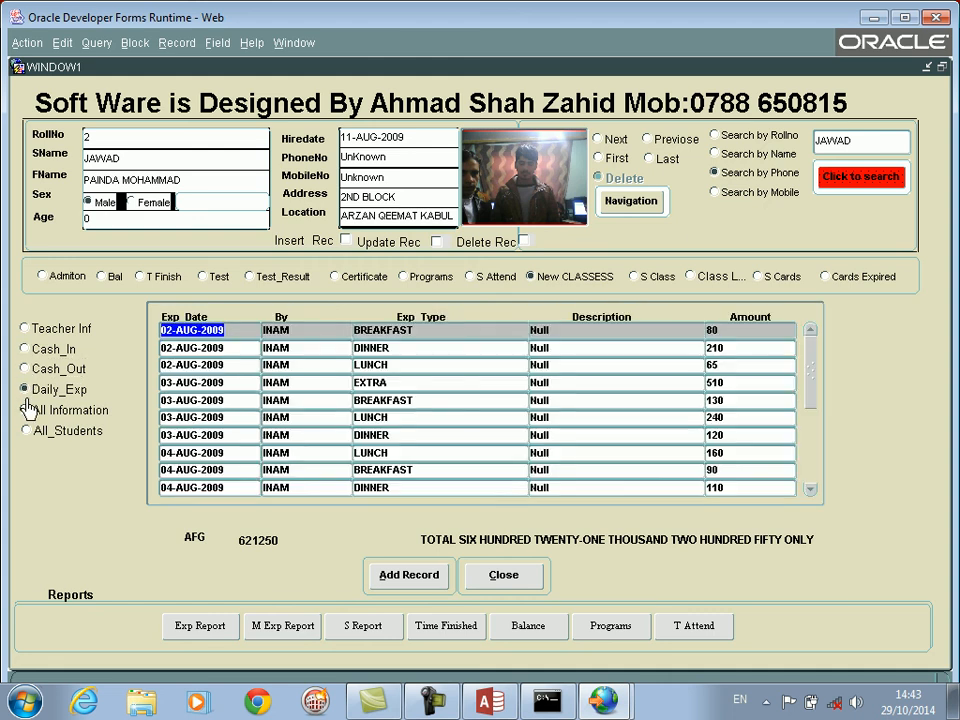